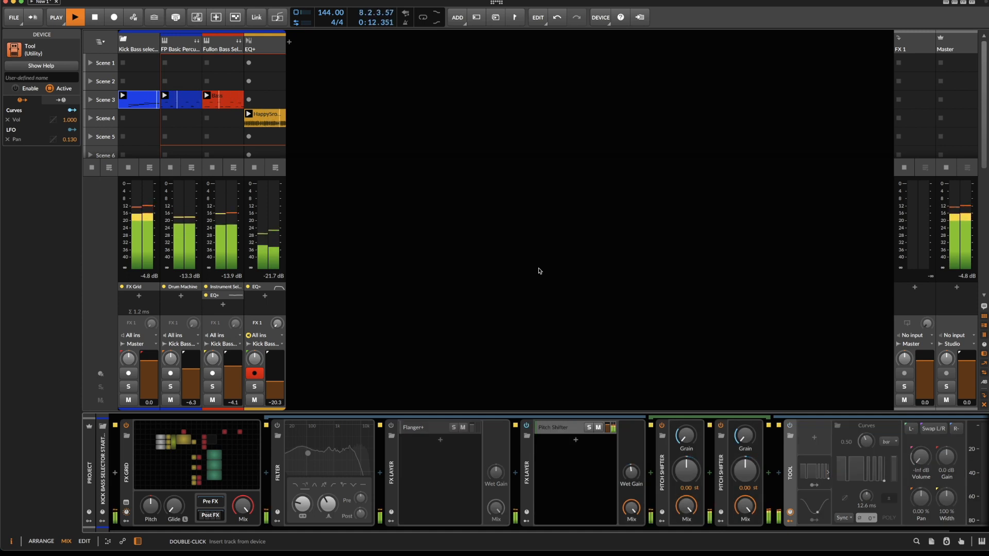
# Stop playback and delete the FX Grid device from the Kick Bass selector track
pyautogui.press('space')
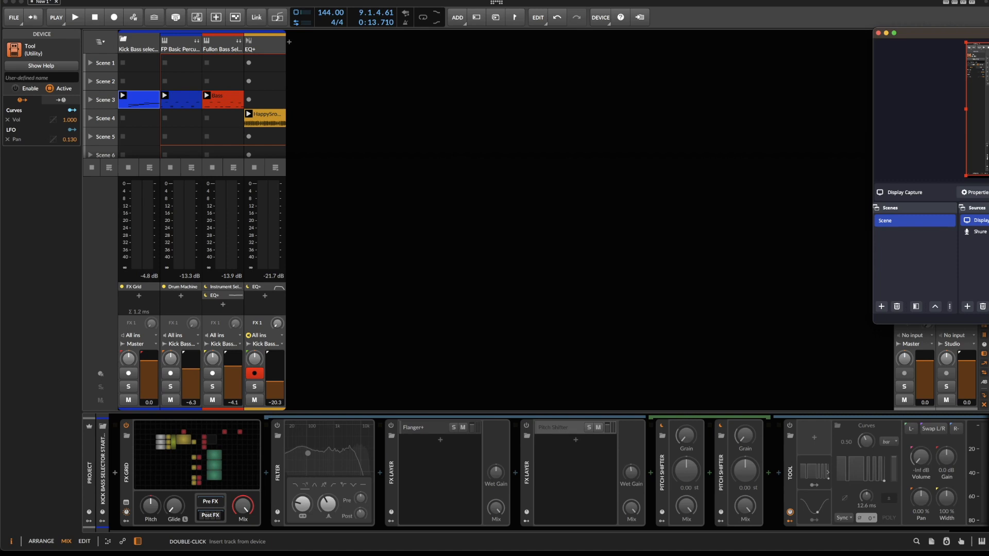
pyautogui.click(815, 172)
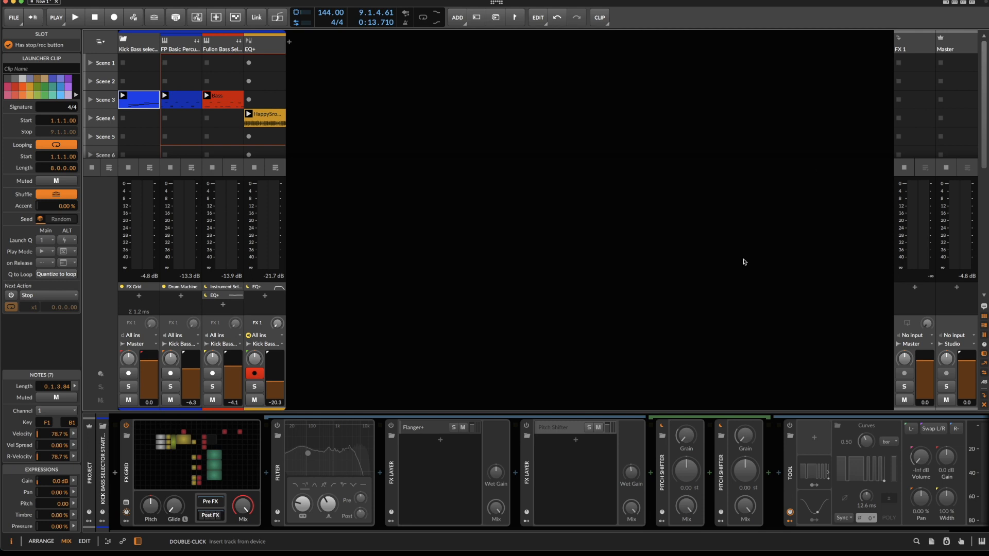
pyautogui.click(123, 475)
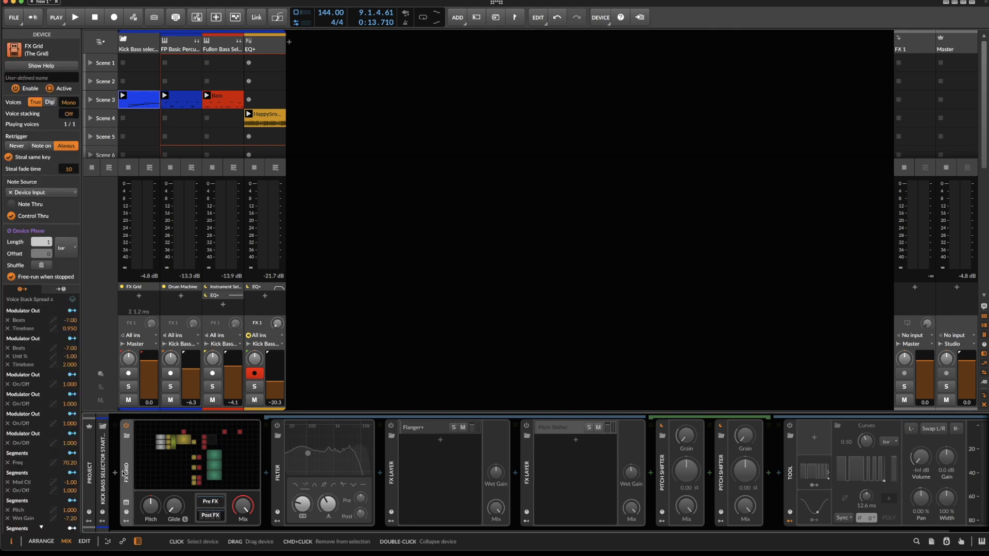
pyautogui.press('Delete')
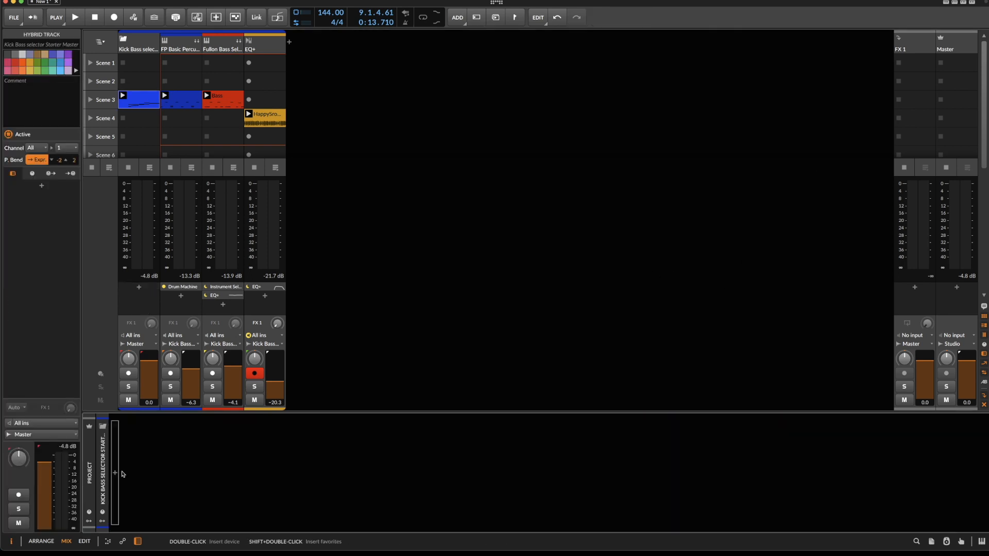
# Solo the EQ+ track and play it briefly on its own
pyautogui.click(264, 47)
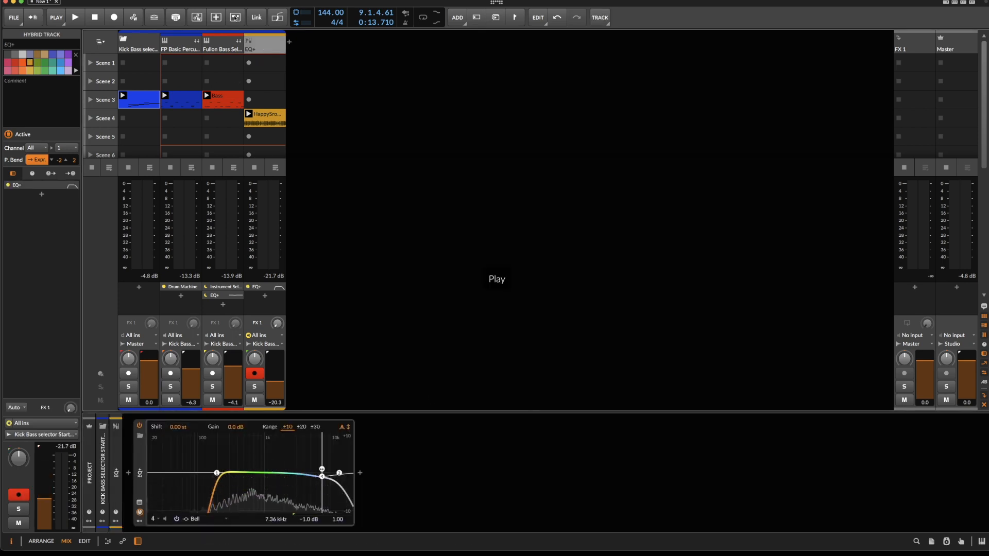
pyautogui.click(254, 387)
pyautogui.press('space')
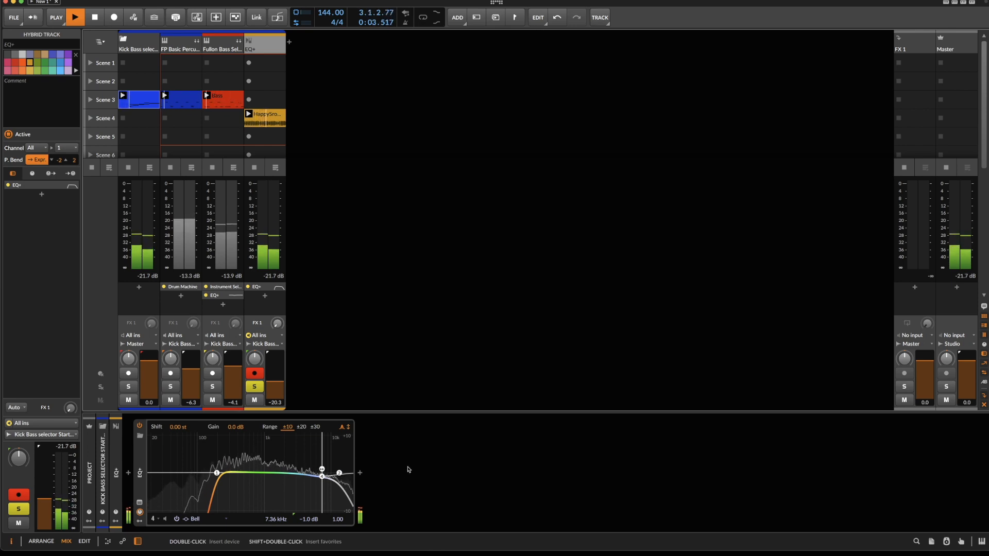
pyautogui.press('space')
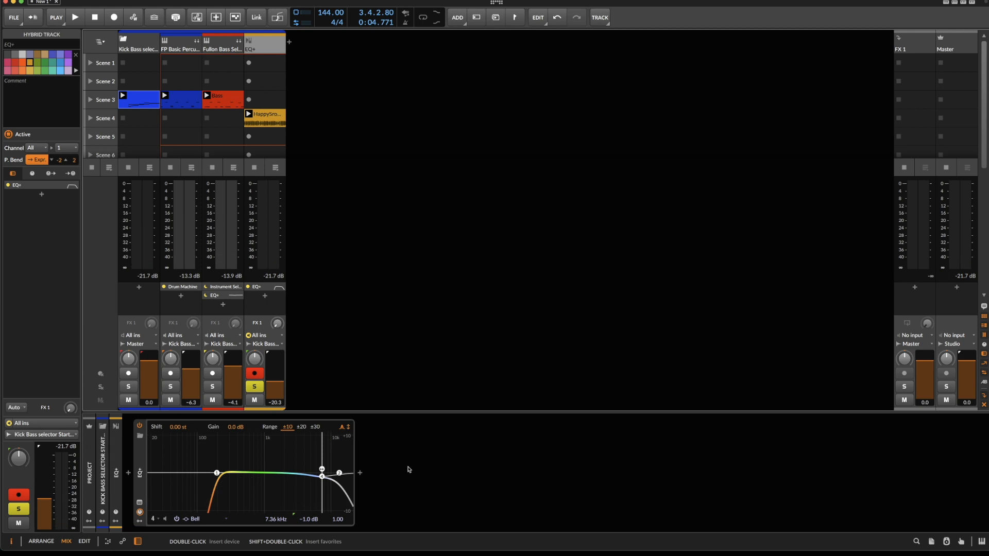
# Find FX Grid among the audio effects and insert it after the EQ+ device
pyautogui.doubleClick(409, 469)
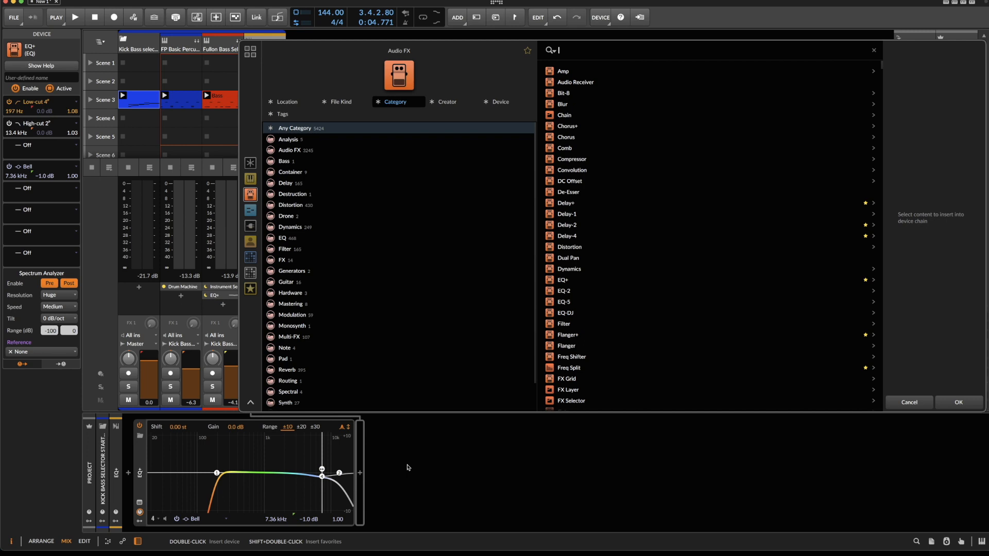
pyautogui.write('gr')
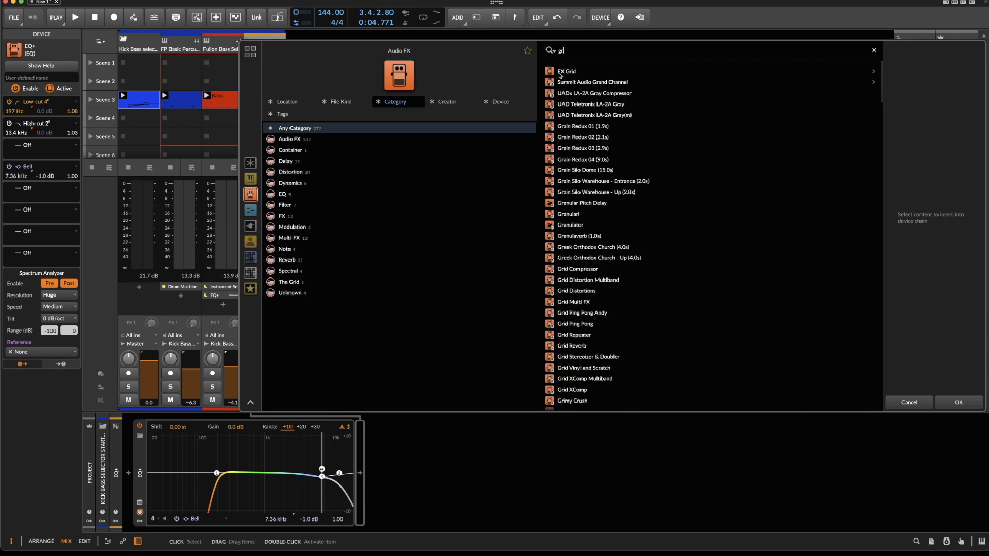
pyautogui.doubleClick(561, 72)
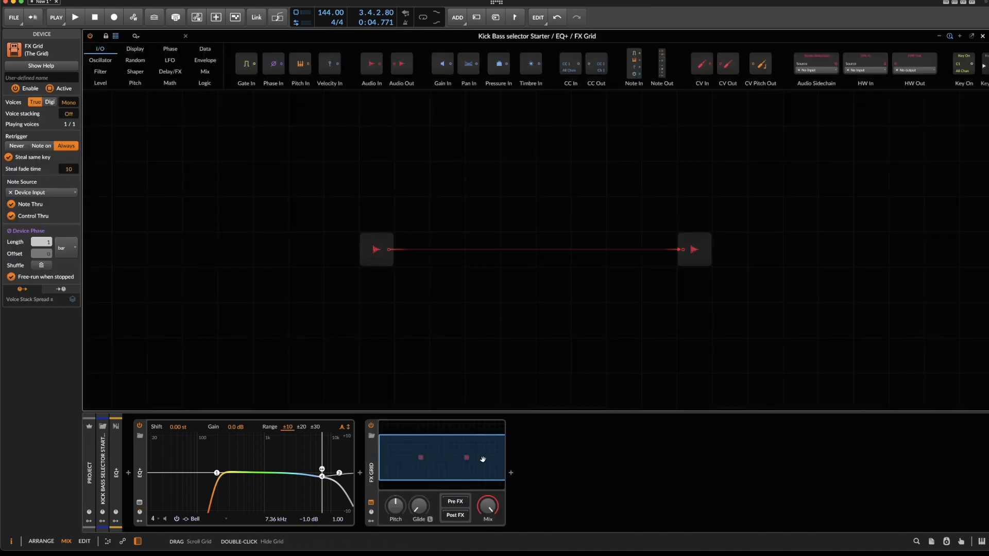
# Add a Long Delay module to the grid, between and below the audio input and output modules
pyautogui.scroll(-3, 474, 221)
pyautogui.scroll(3, 474, 236)
pyautogui.scroll(-3, 474, 244)
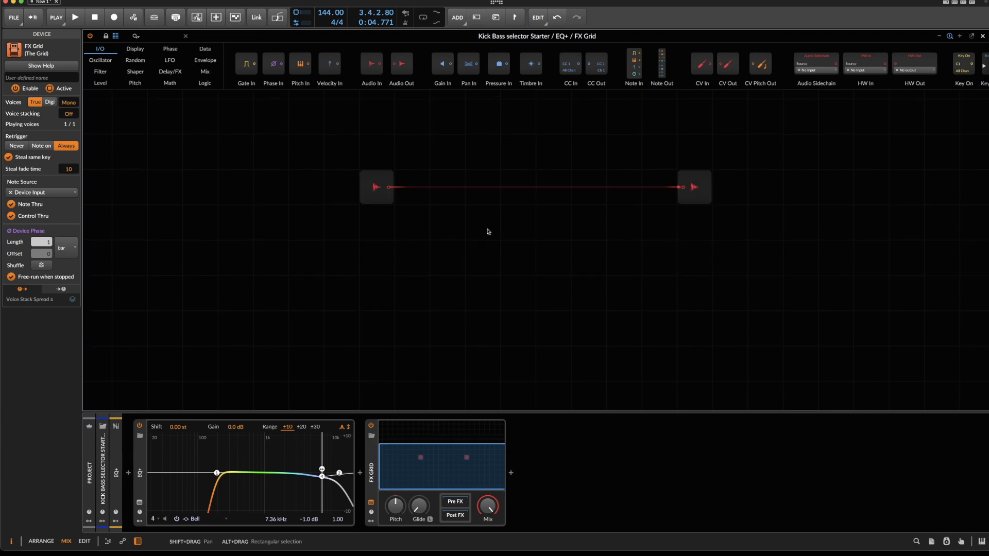
pyautogui.rightClick(470, 219)
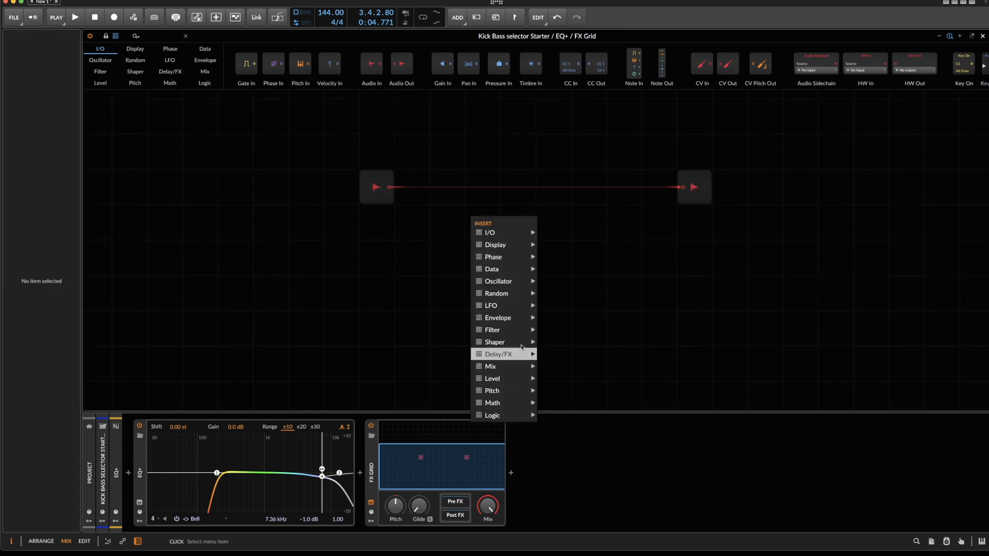
pyautogui.moveTo(522, 355)
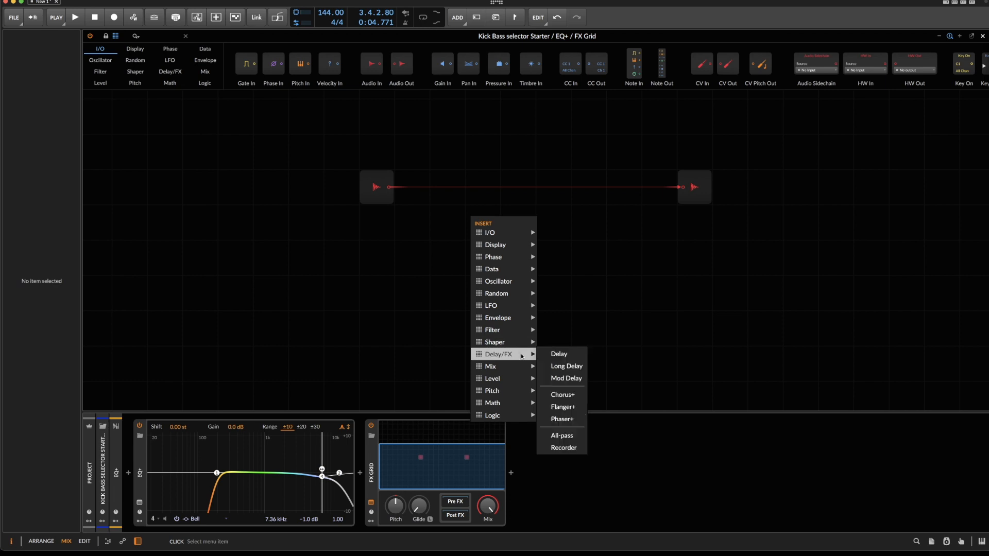
pyautogui.click(572, 365)
# Try a feedback cable from the Long Delay's output to its own input, and remove the cable again
pyautogui.moveTo(530, 222); pyautogui.dragTo(470, 226)
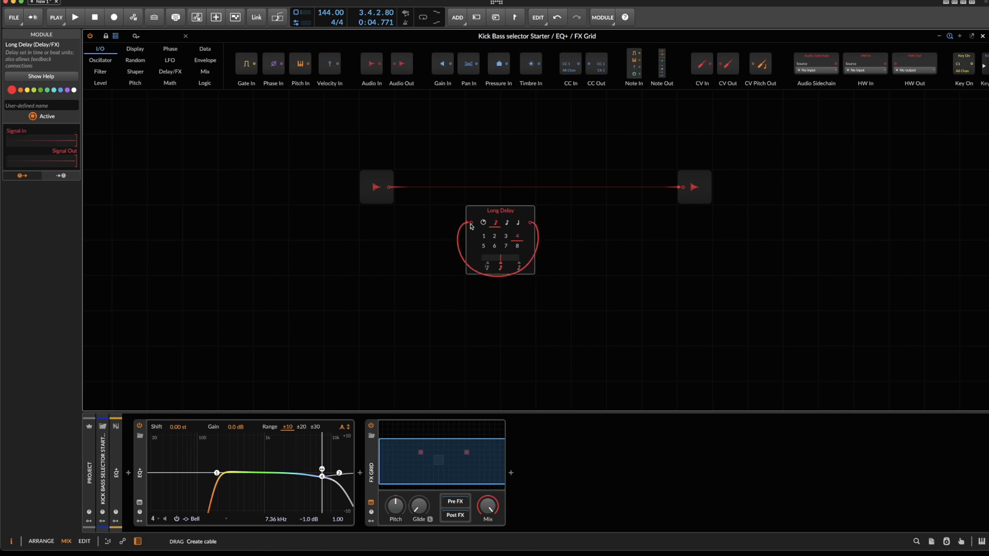
pyautogui.doubleClick(470, 223)
pyautogui.moveTo(472, 217); pyautogui.dragTo(472, 253)
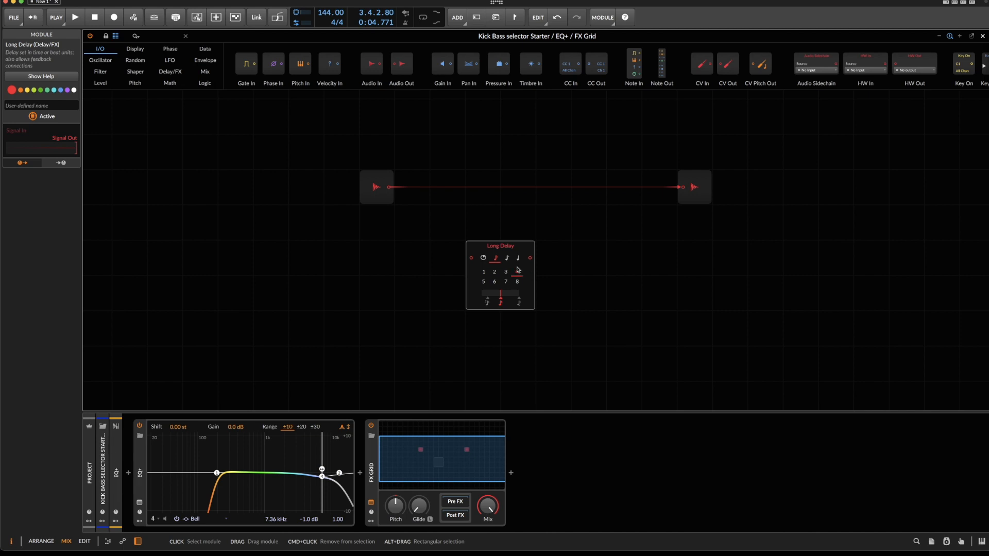
# Set the Long Delay to 2 sixteenth notes with its offset at the default, and place it directly below the main audio cable
pyautogui.click(495, 276)
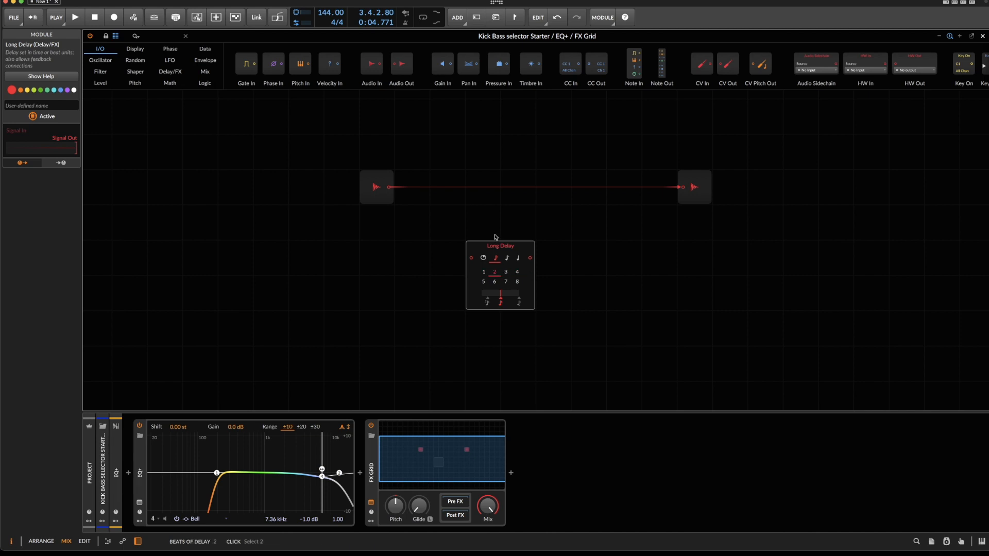
pyautogui.click(482, 273)
pyautogui.moveTo(502, 301)
pyautogui.mouseDown()
pyautogui.moveTo(502, 321)
pyautogui.moveTo(483, 297)
pyautogui.mouseUp()
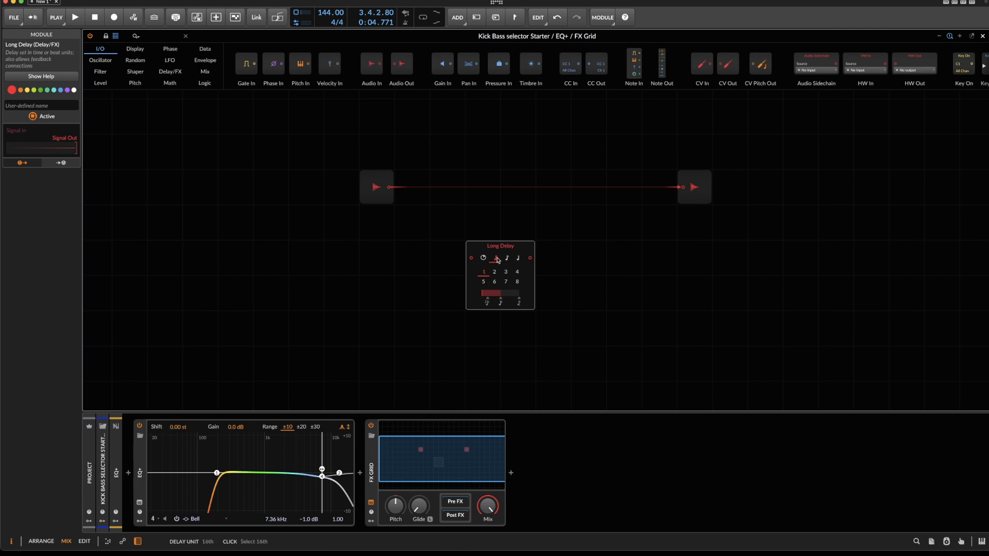
pyautogui.doubleClick(484, 294)
pyautogui.moveTo(486, 247); pyautogui.dragTo(486, 211)
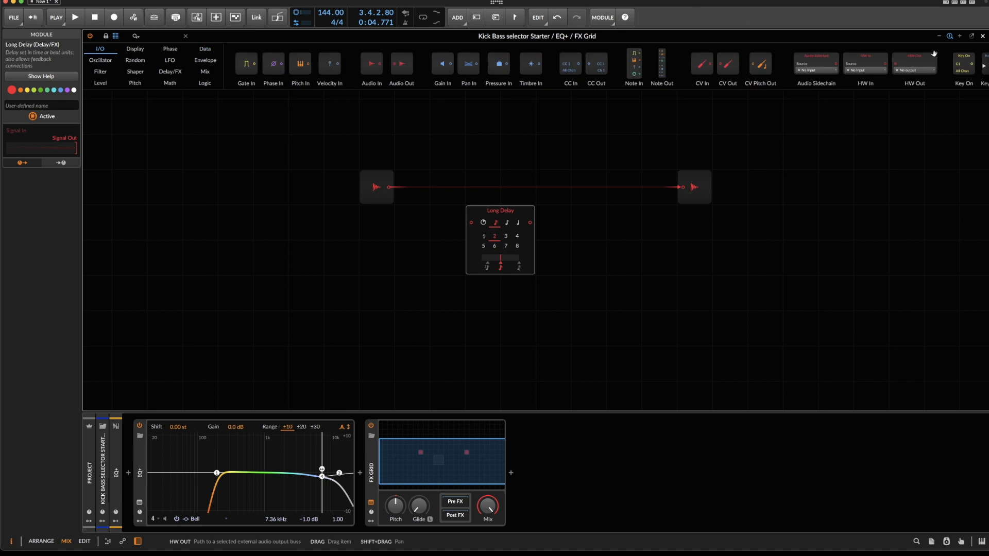
# Add a Key On module below the audio input and set its key to F1
pyautogui.moveTo(971, 66); pyautogui.dragTo(377, 260)
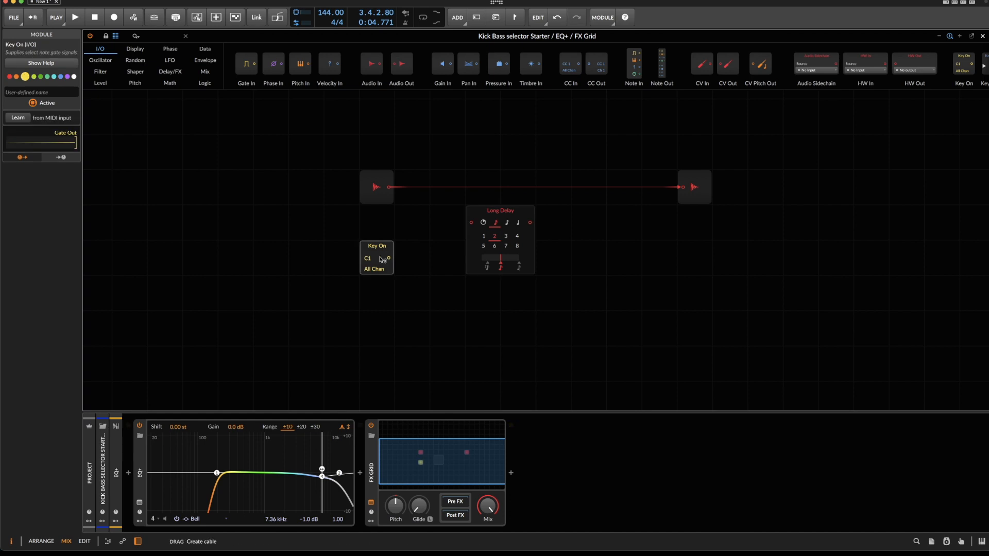
pyautogui.moveTo(367, 258); pyautogui.dragTo(373, 309)
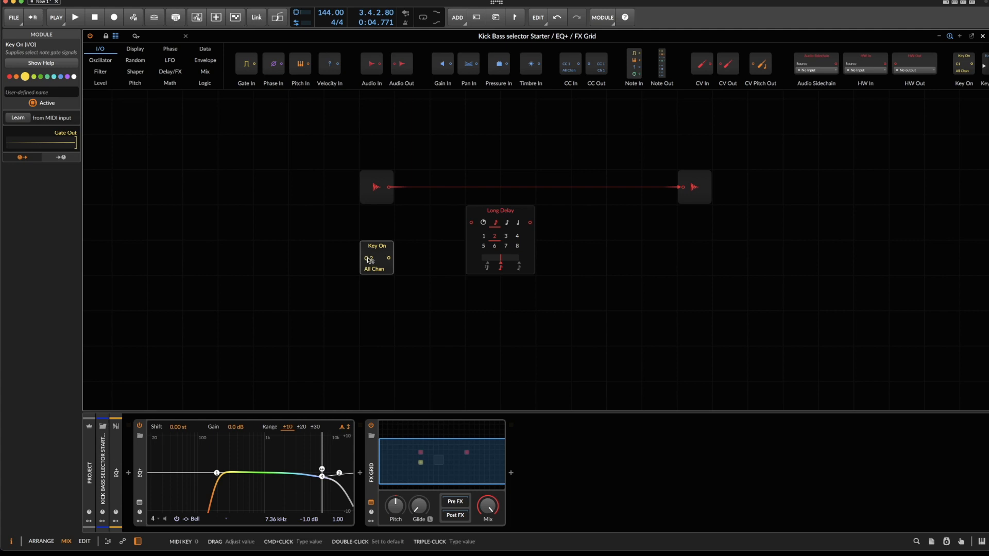
pyautogui.moveTo(369, 261); pyautogui.dragTo(370, 249)
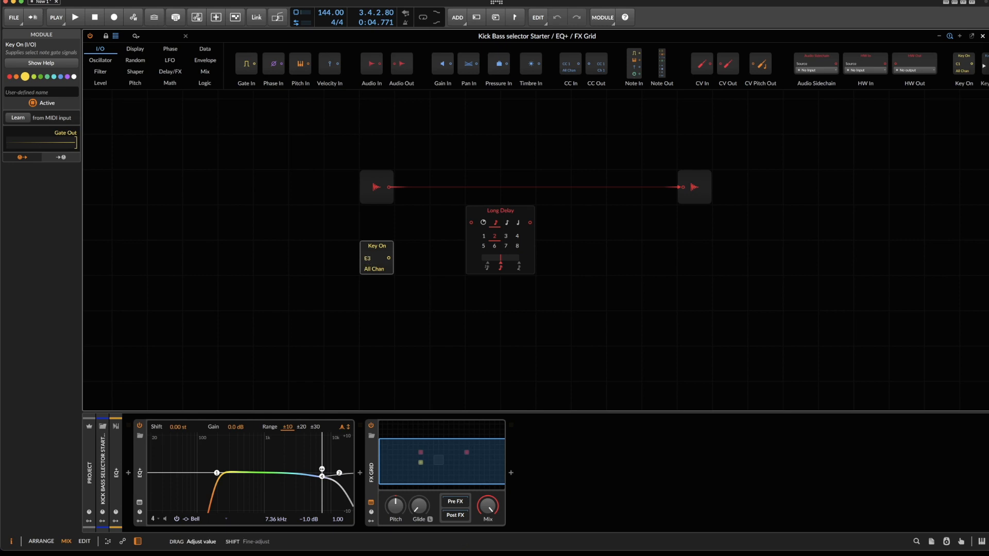
pyautogui.moveTo(370, 258); pyautogui.dragTo(369, 263)
pyautogui.moveTo(369, 263); pyautogui.dragTo(369, 266)
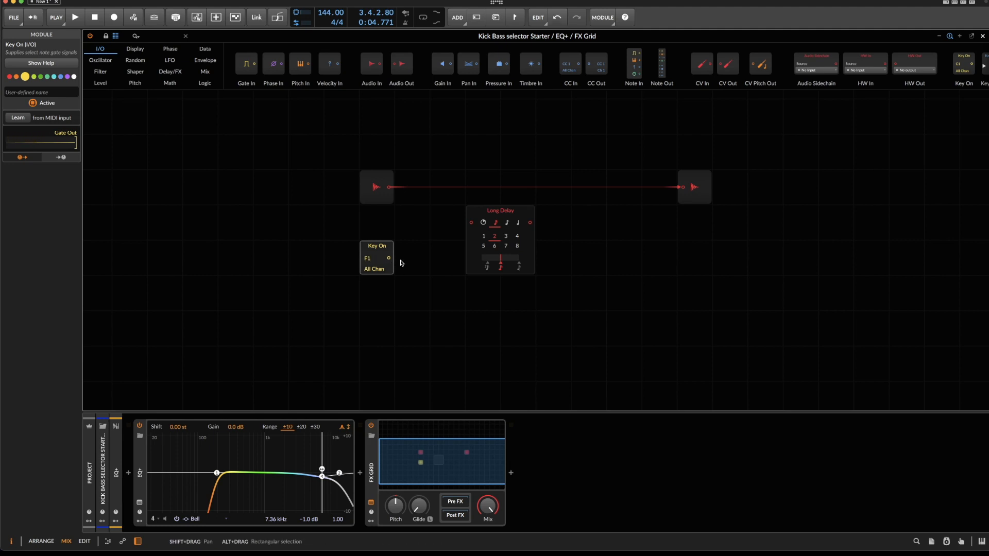
# Insert a Select In module into the cable between the audio input and the audio output
pyautogui.click(523, 213)
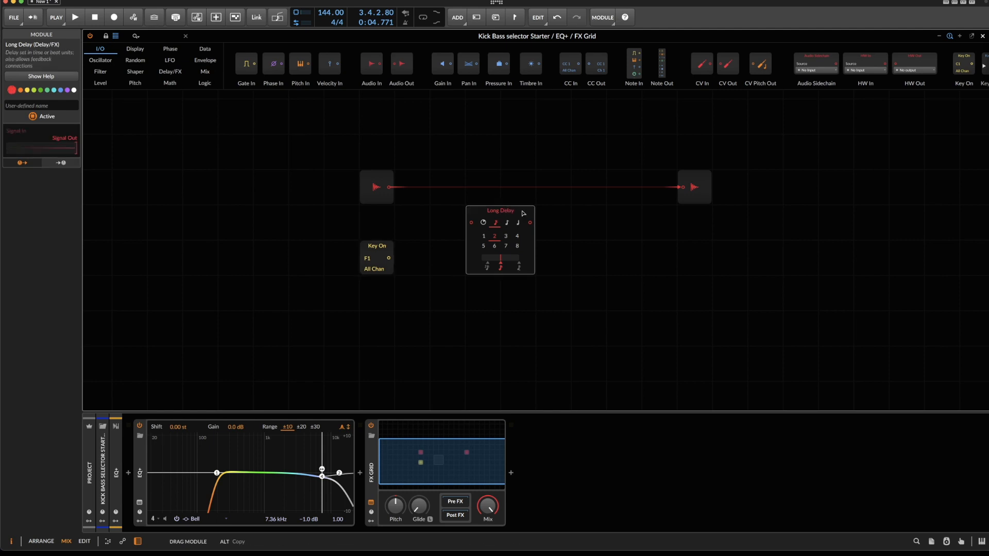
pyautogui.click(203, 72)
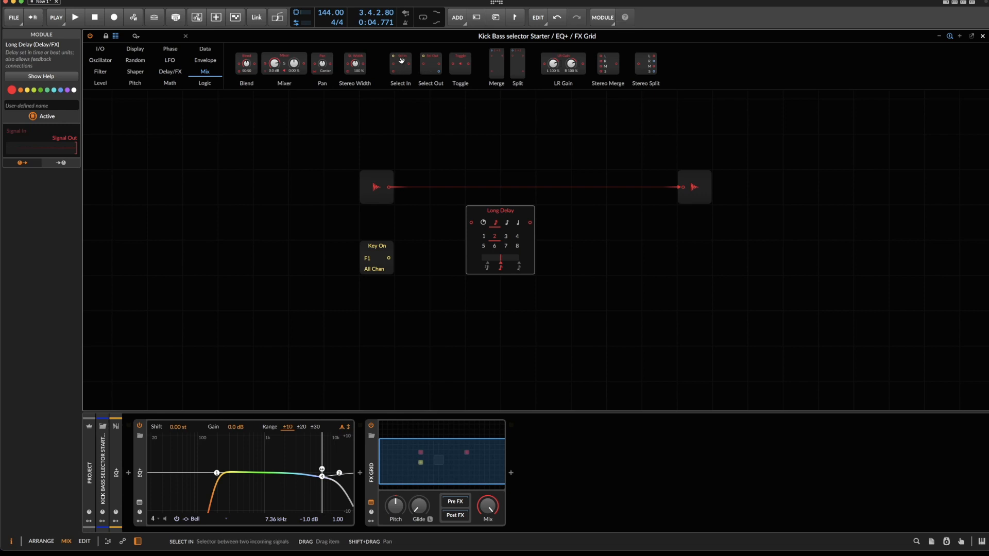
pyautogui.moveTo(401, 56); pyautogui.dragTo(543, 183)
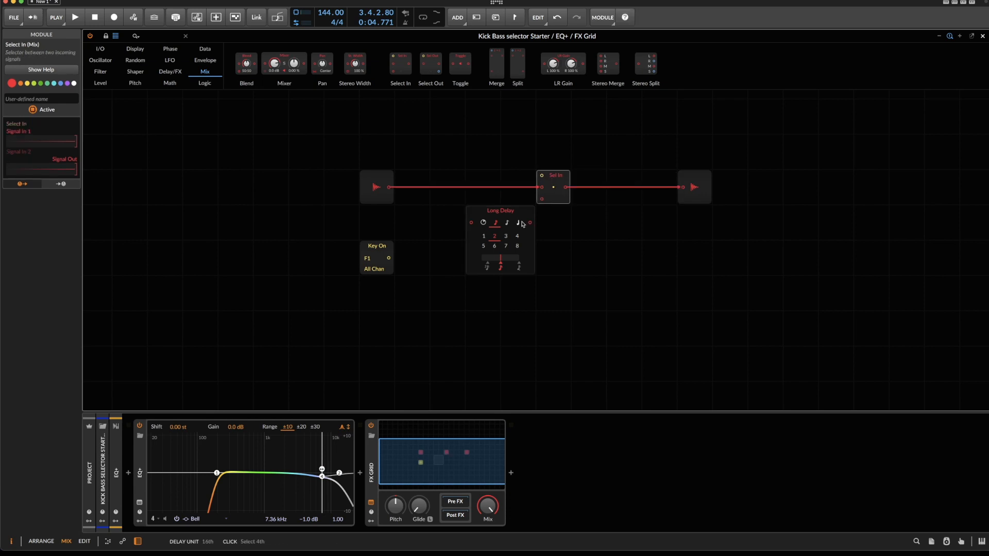
# Connect the Long Delay's output to Select In's second signal input and back to the delay's own input
pyautogui.moveTo(530, 222); pyautogui.dragTo(469, 224)
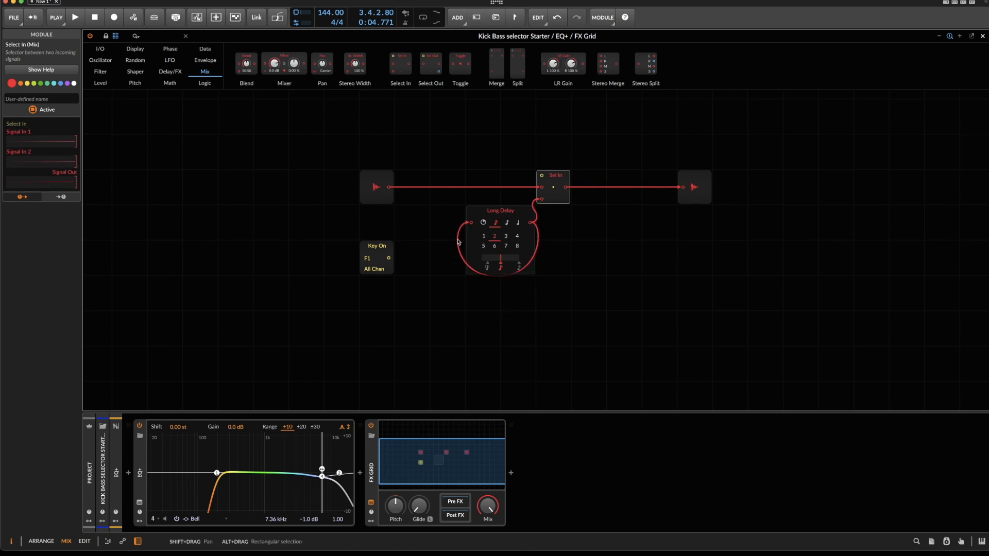
pyautogui.moveTo(389, 187); pyautogui.dragTo(467, 227)
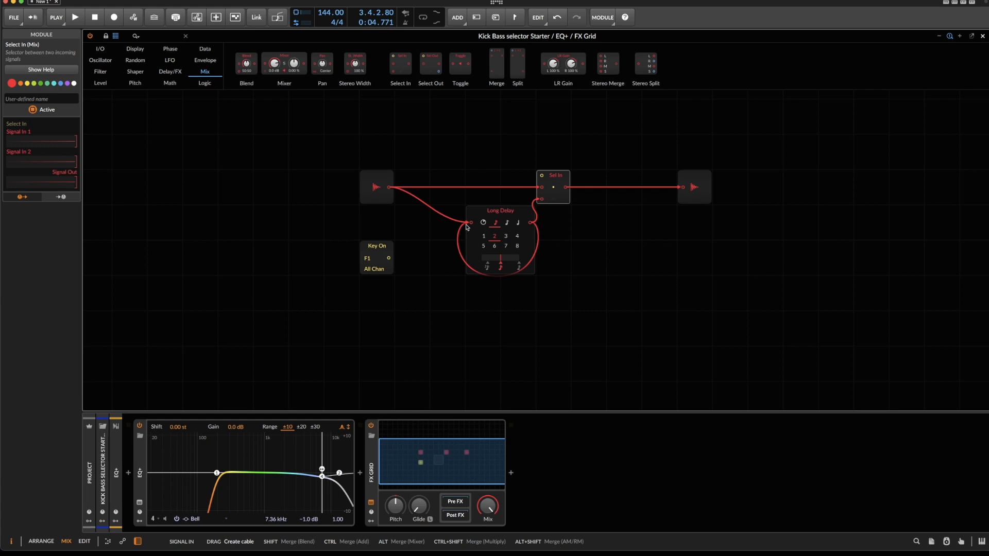
pyautogui.moveTo(467, 227); pyautogui.dragTo(467, 228)
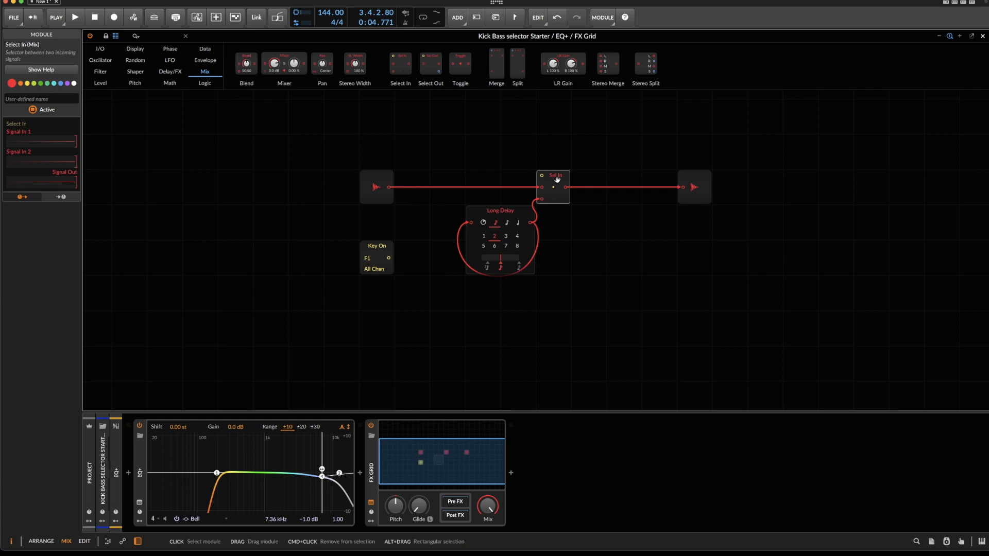
# Duplicate the Select In module onto the Long Delay's input and disconnect both signal inputs of the copy
pyautogui.moveTo(556, 179); pyautogui.dragTo(471, 223)
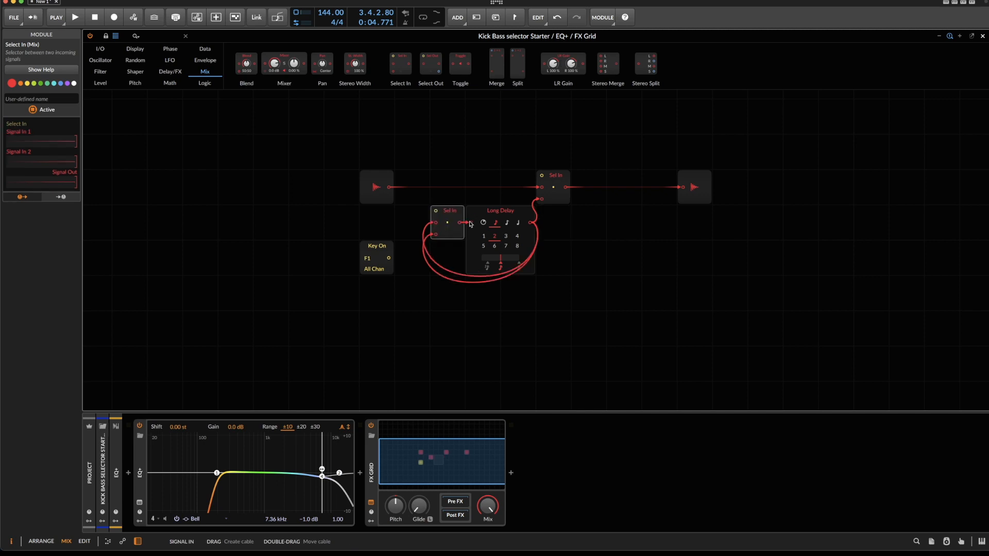
pyautogui.doubleClick(436, 235)
pyautogui.doubleClick(435, 223)
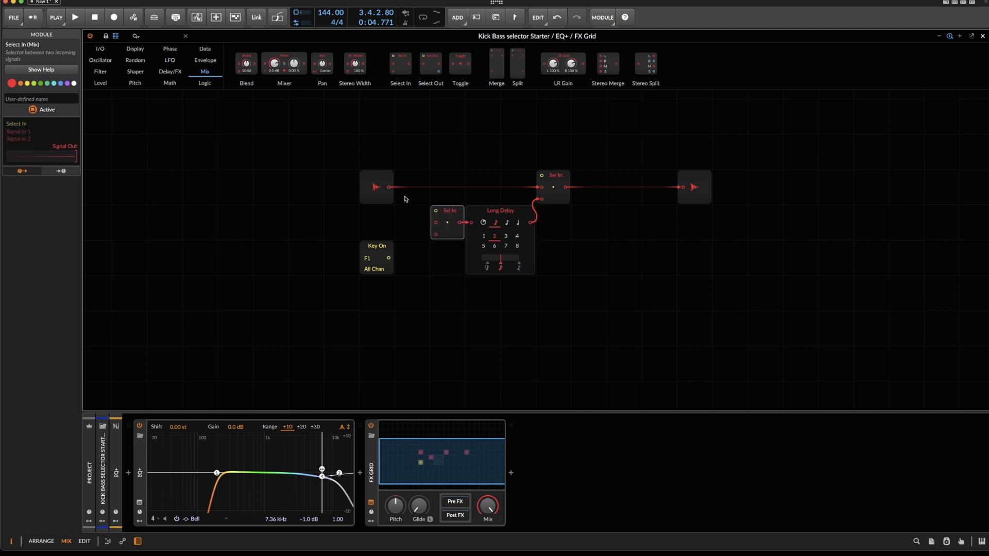
# Wire the audio input and the Long Delay's output to the copied Select In's first and second inputs, switched by Key On
pyautogui.moveTo(389, 187); pyautogui.dragTo(434, 223)
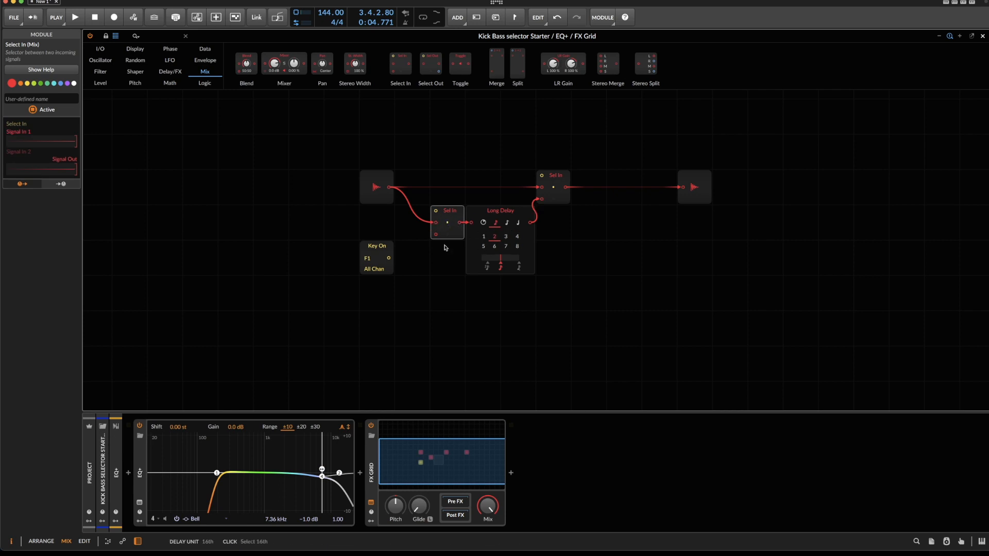
pyautogui.moveTo(389, 258); pyautogui.dragTo(436, 211)
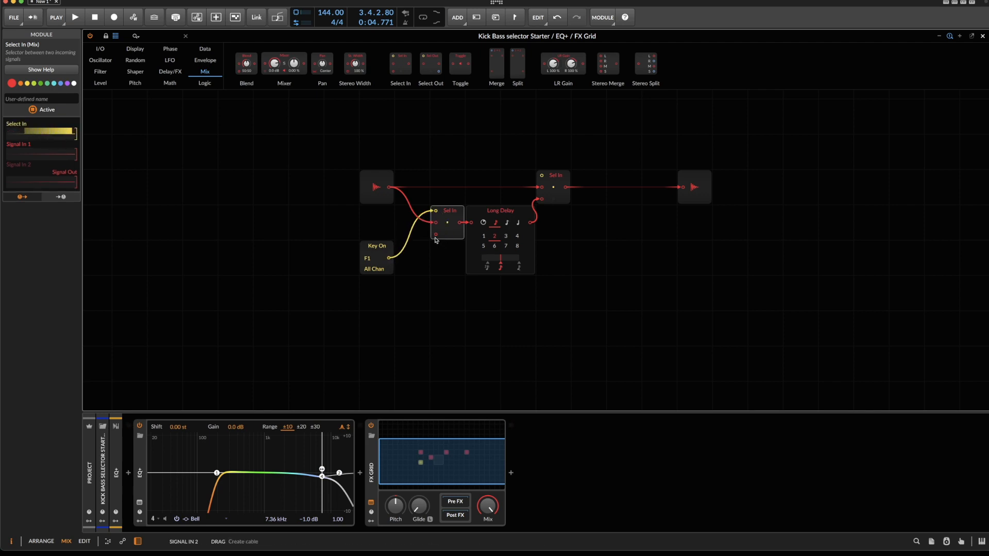
pyautogui.moveTo(530, 223); pyautogui.dragTo(428, 246)
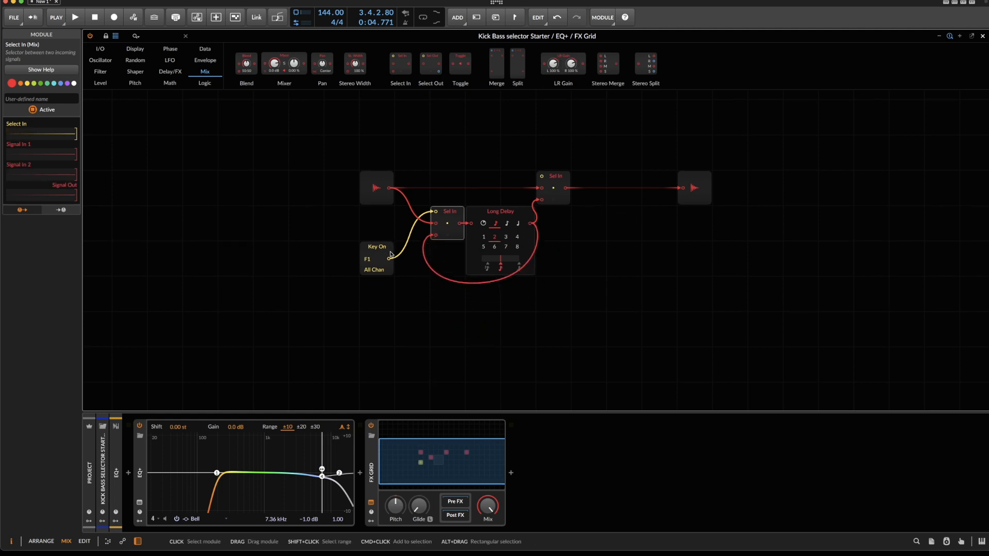
# Move Key On beside the copied Select In and connect its gate to the select port of the Select In before the audio output
pyautogui.moveTo(390, 253); pyautogui.dragTo(487, 177)
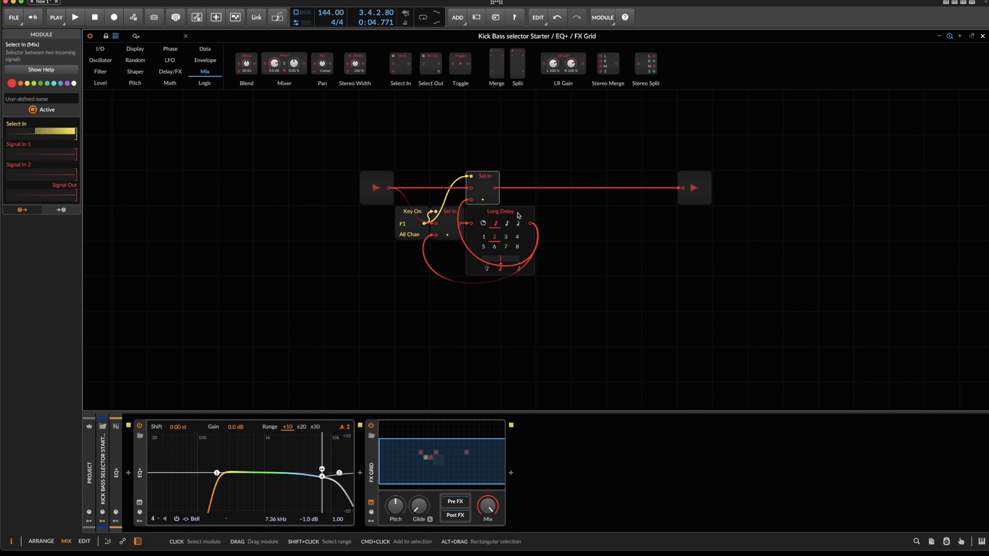
pyautogui.moveTo(484, 200); pyautogui.dragTo(555, 199)
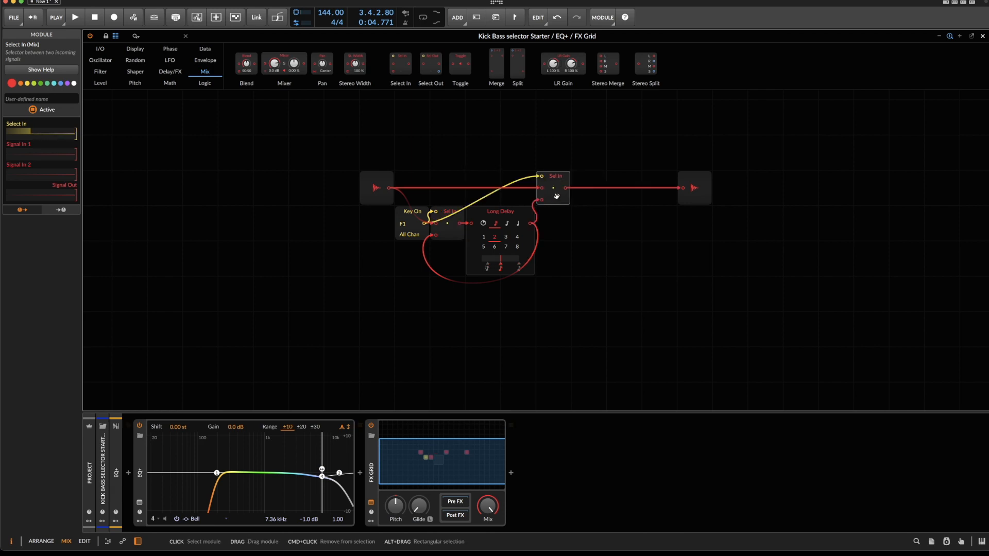
# Play the project and stop it again to audition the F1-triggered delay repeat
pyautogui.press('space')
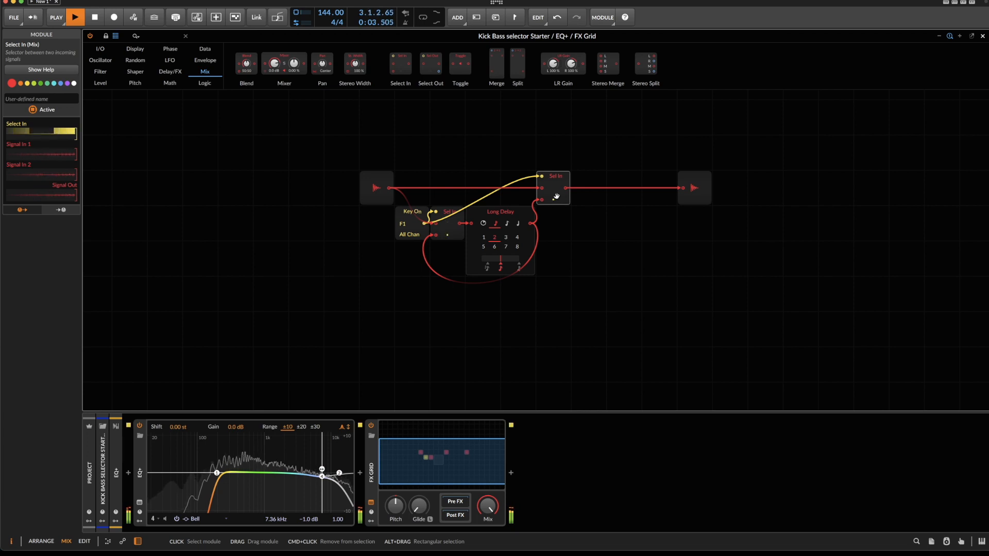
pyautogui.press('space')
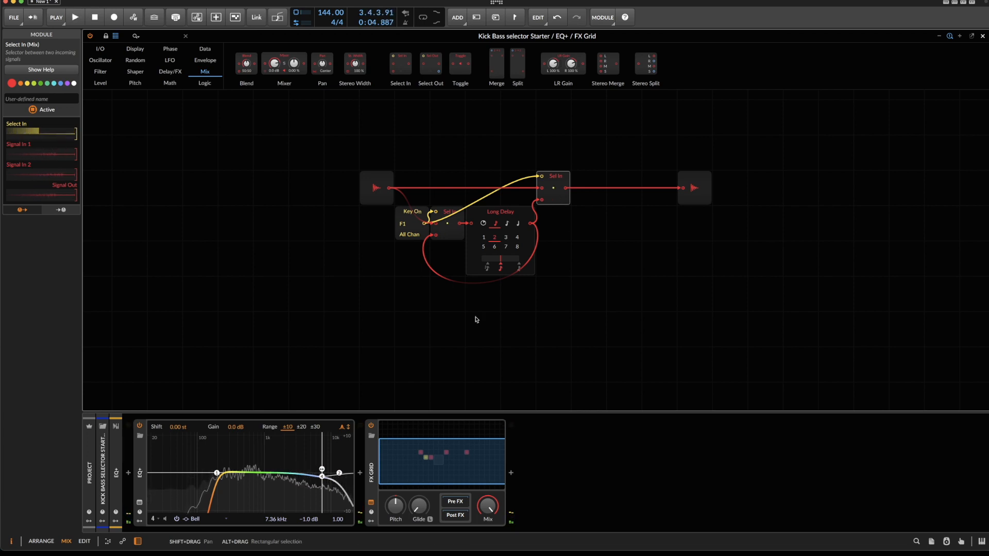
# Move Key On away from the Select In and stack two duplicates below it, with their notes set to F#1 and G1
pyautogui.moveTo(402, 233); pyautogui.dragTo(331, 231)
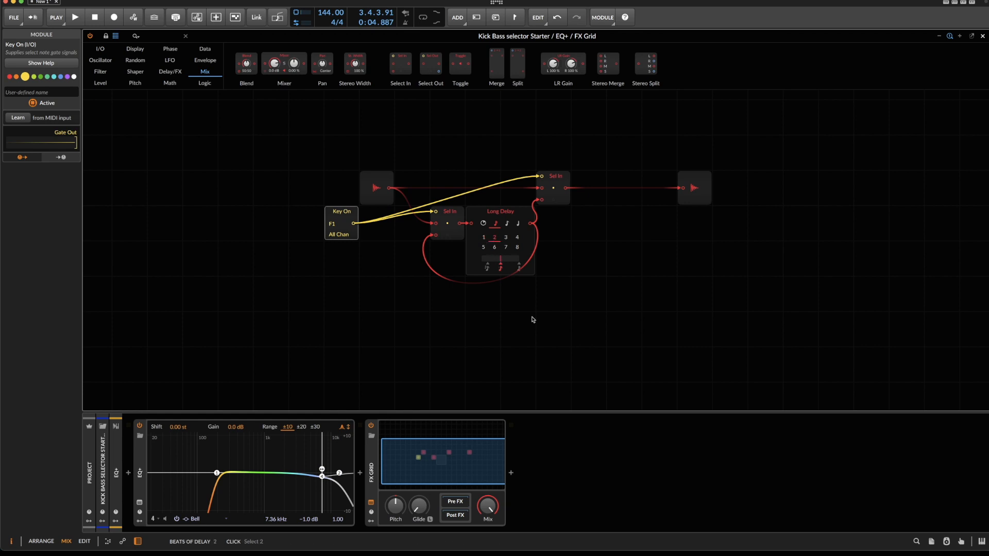
pyautogui.moveTo(402, 231); pyautogui.dragTo(552, 323)
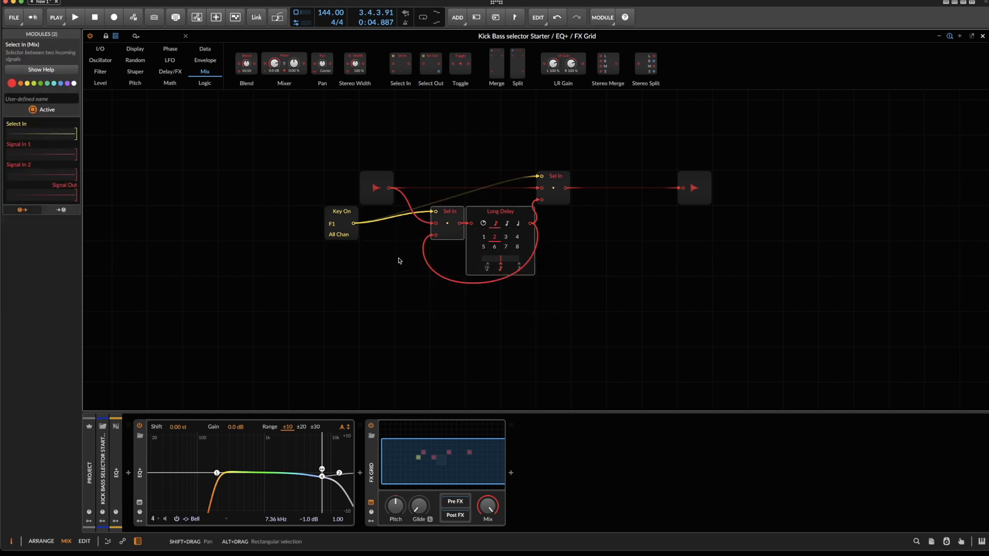
pyautogui.click(339, 213)
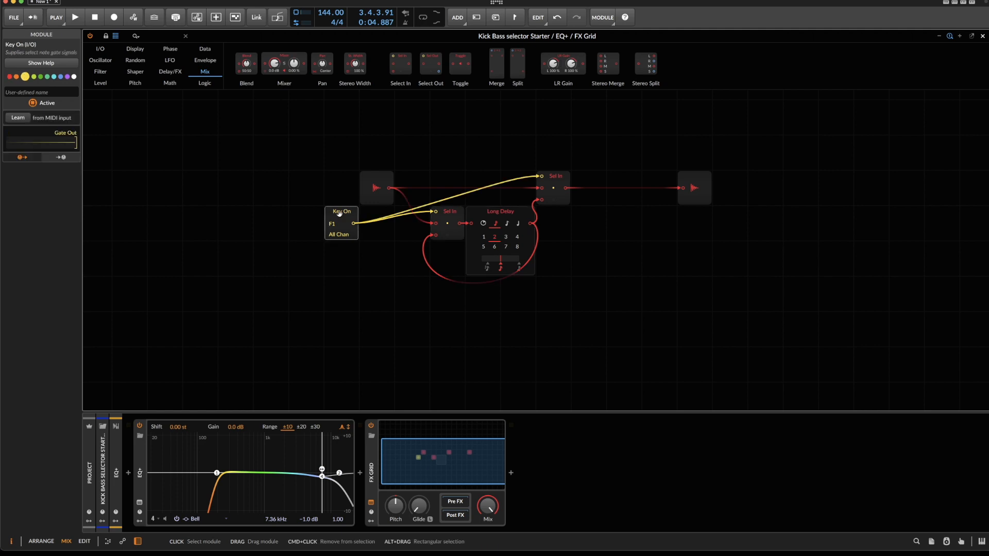
pyautogui.press('super+d')
pyautogui.press('super+d')
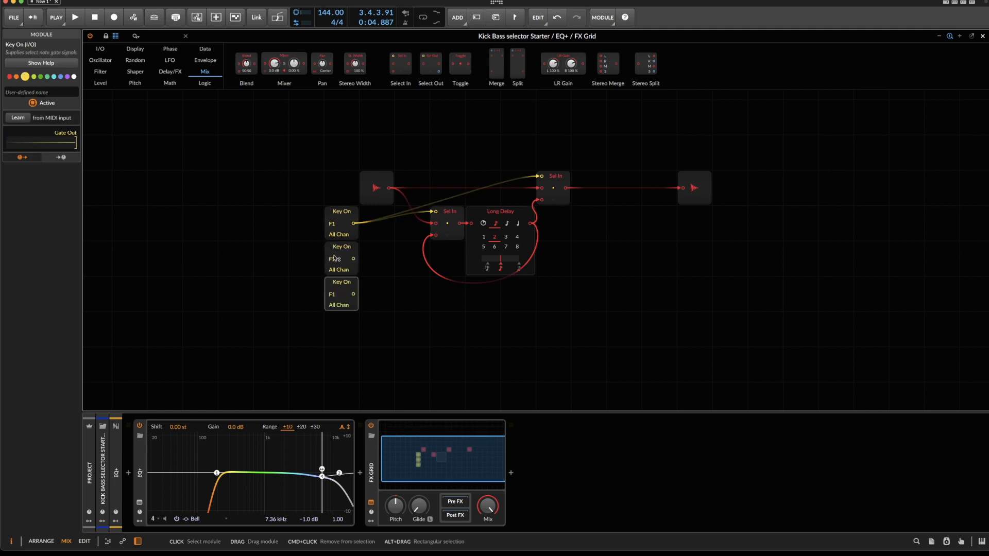
pyautogui.moveTo(333, 261); pyautogui.dragTo(333, 261)
pyautogui.moveTo(336, 297); pyautogui.dragTo(335, 293)
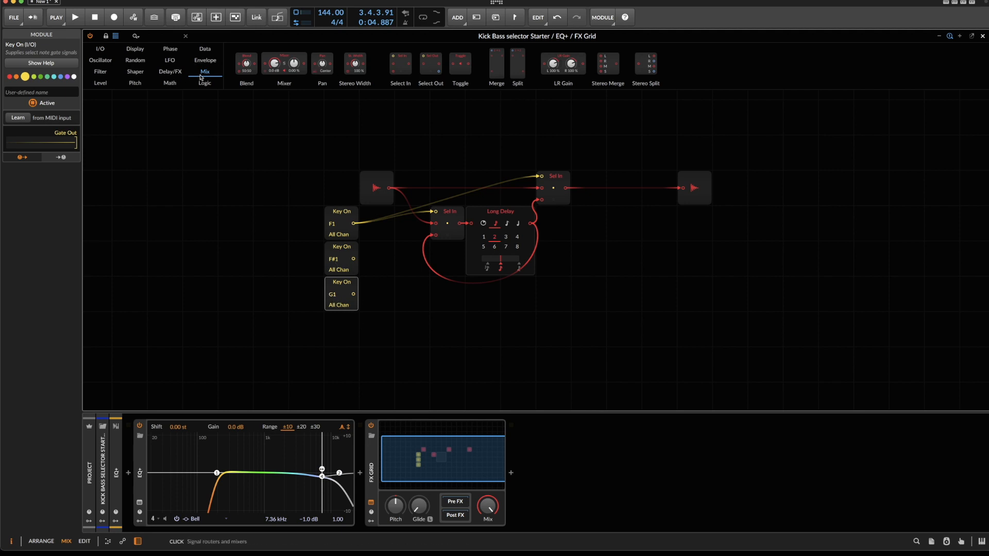
# Find the Sum module, insert it directly after the F1 Key On, and color it yellow
pyautogui.click(176, 75)
pyautogui.click(206, 73)
pyautogui.click(102, 84)
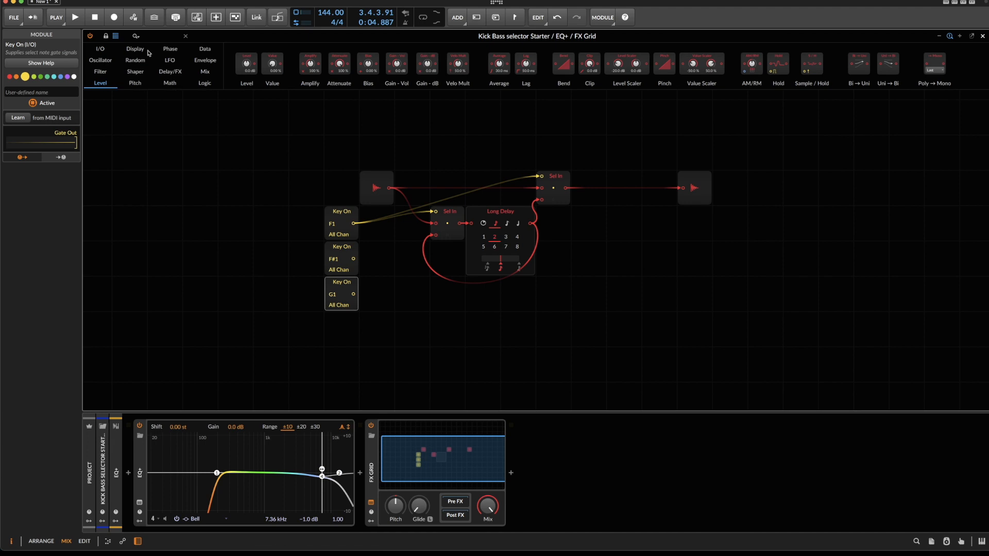
pyautogui.click(156, 35)
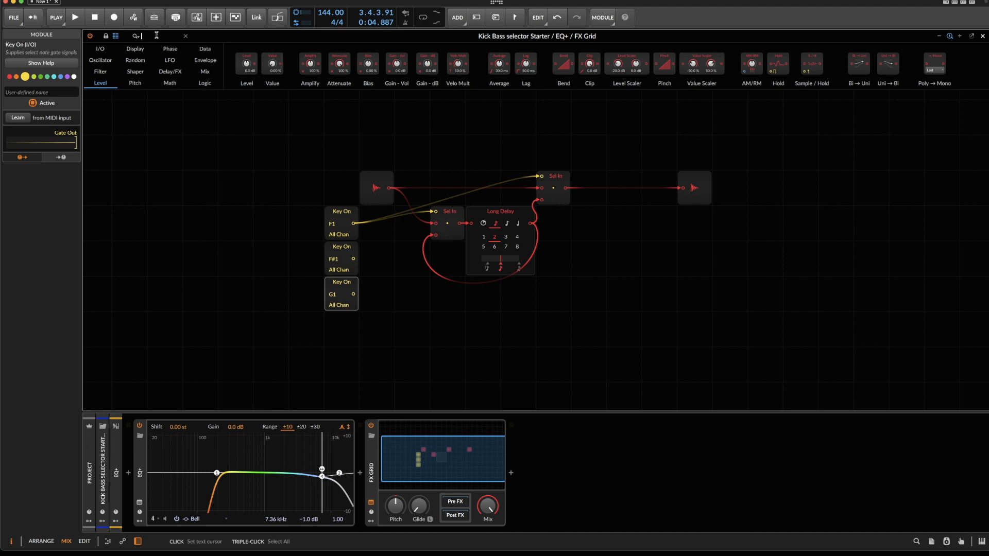
pyautogui.write('sum')
pyautogui.moveTo(104, 64); pyautogui.dragTo(379, 228)
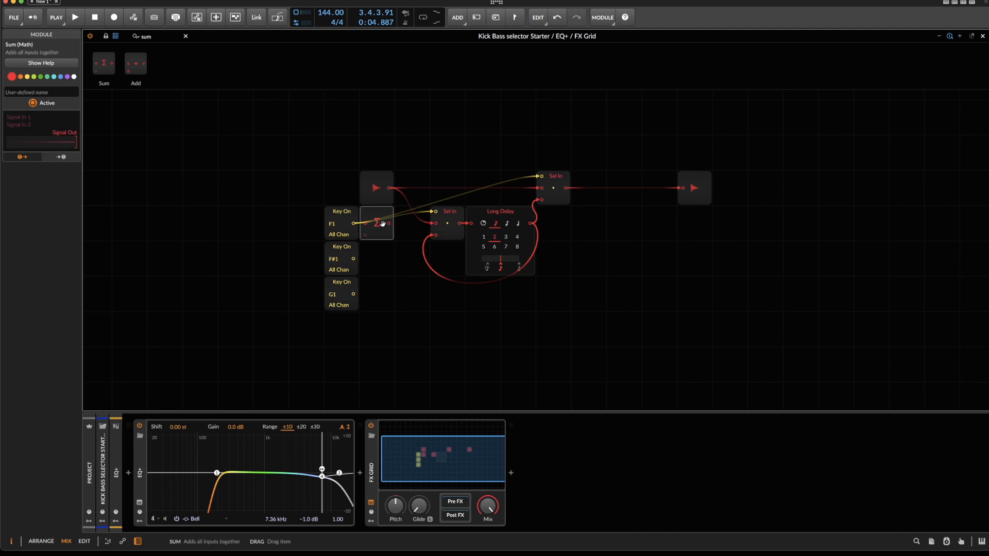
pyautogui.click(27, 77)
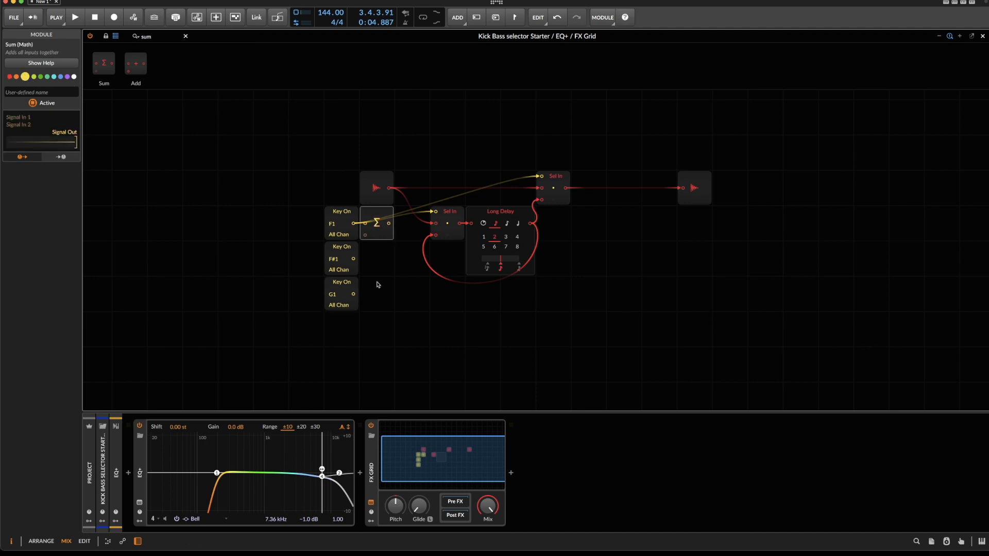
# Connect the F#1 and G1 Key On gates to the second and third inputs of the Sum module
pyautogui.moveTo(303, 215); pyautogui.dragTo(379, 339)
pyautogui.click(444, 329)
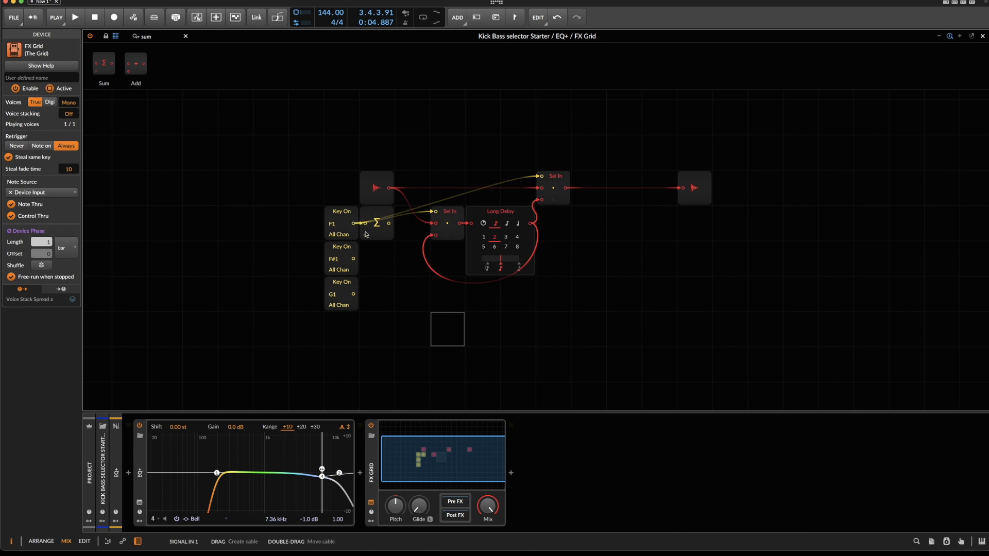
pyautogui.moveTo(355, 259); pyautogui.dragTo(365, 234)
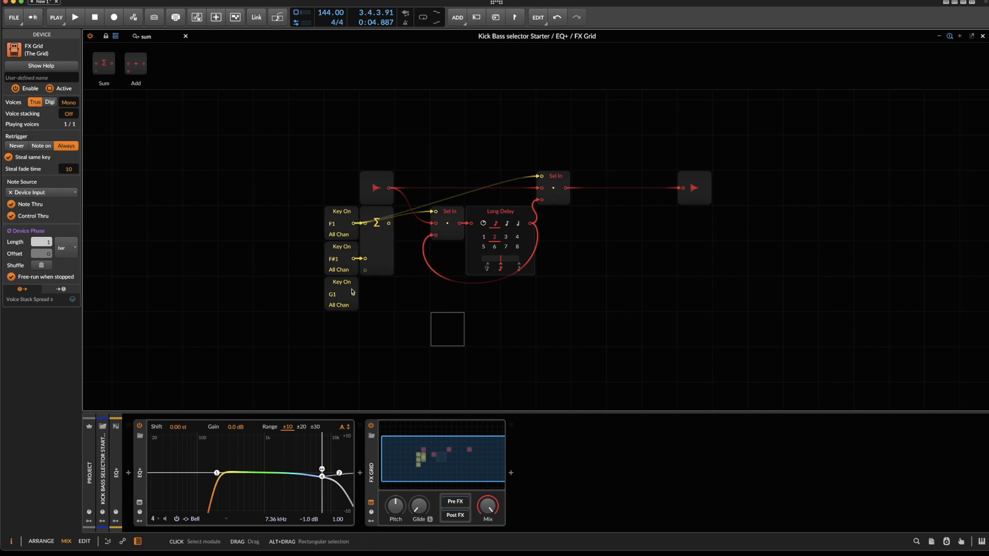
pyautogui.moveTo(354, 294); pyautogui.dragTo(365, 270)
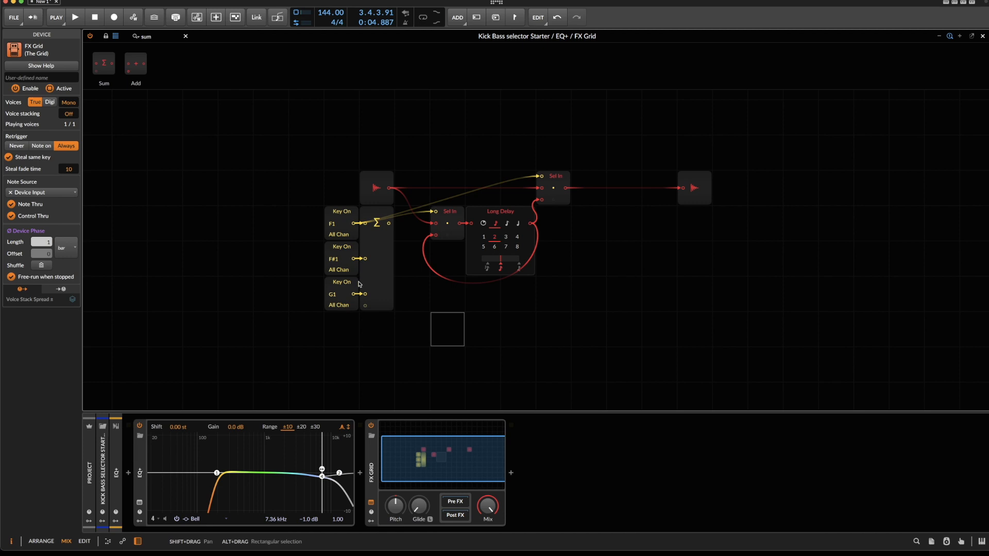
# Connect the Sum output to the select ports of both Select In modules, replacing the direct F1 gate connections
pyautogui.moveTo(389, 224); pyautogui.dragTo(541, 178)
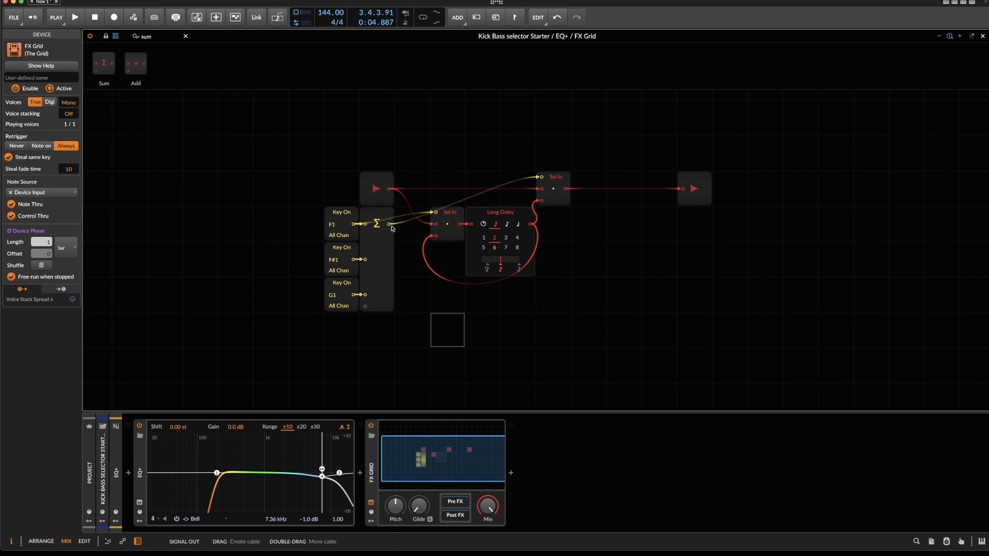
pyautogui.moveTo(389, 225); pyautogui.dragTo(435, 212)
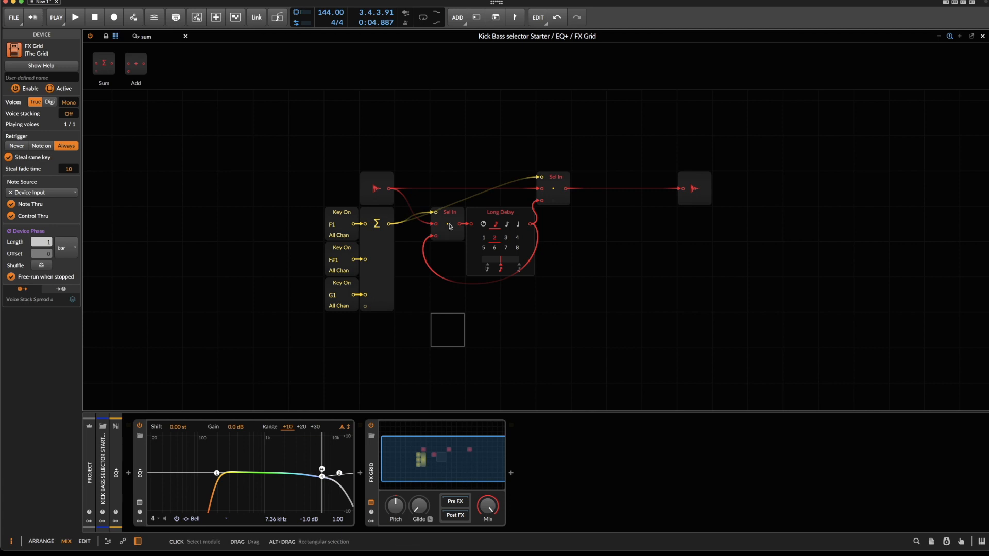
pyautogui.click(391, 287)
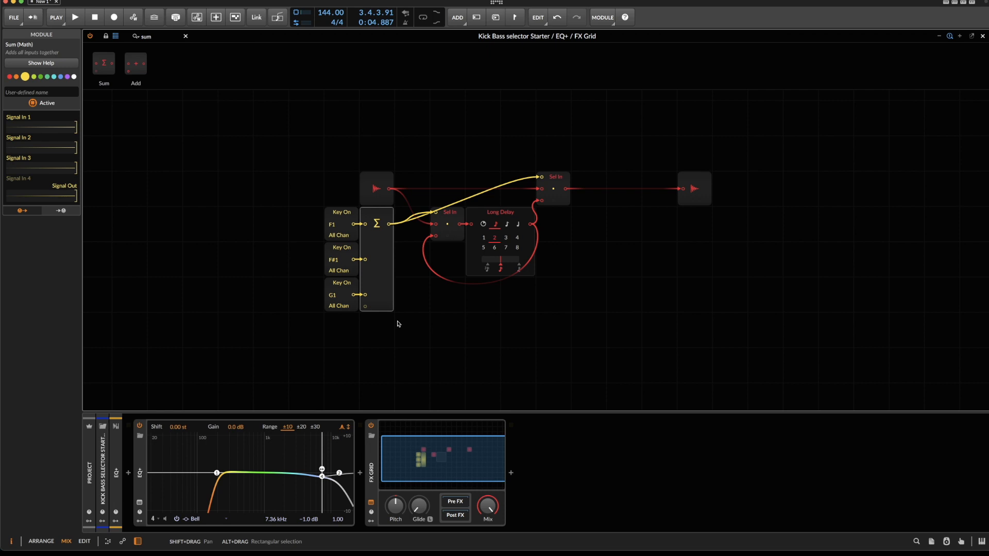
# Insert a Modulator Out module in line with the F#1 Key On and duplicate it beside the G1 Key On
pyautogui.click(342, 248)
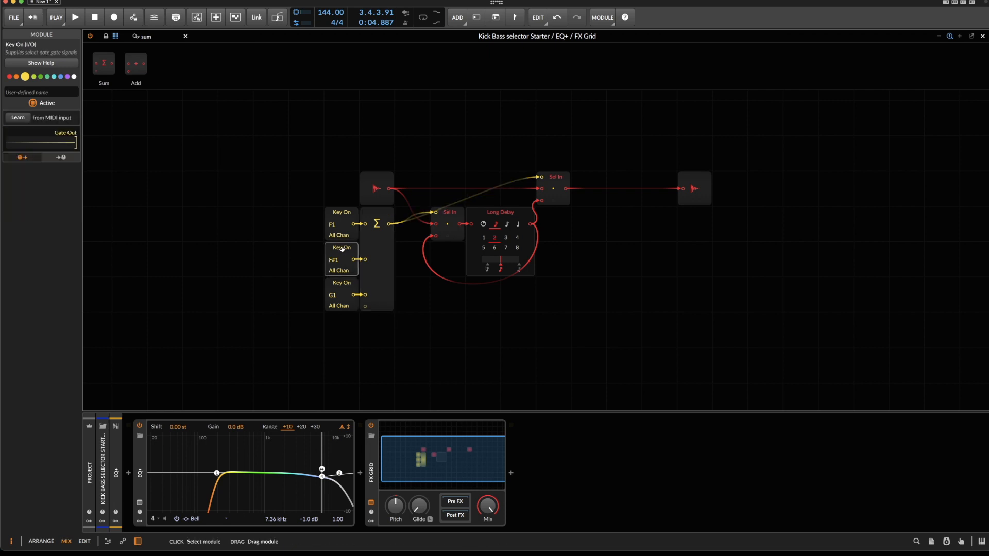
pyautogui.moveTo(293, 263); pyautogui.dragTo(344, 313)
pyautogui.rightClick(406, 266)
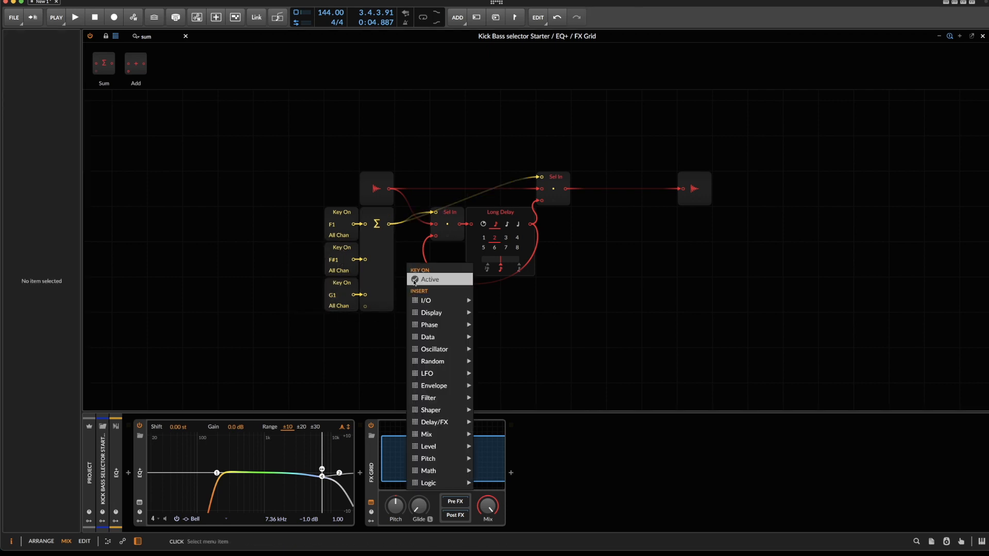
pyautogui.moveTo(438, 300)
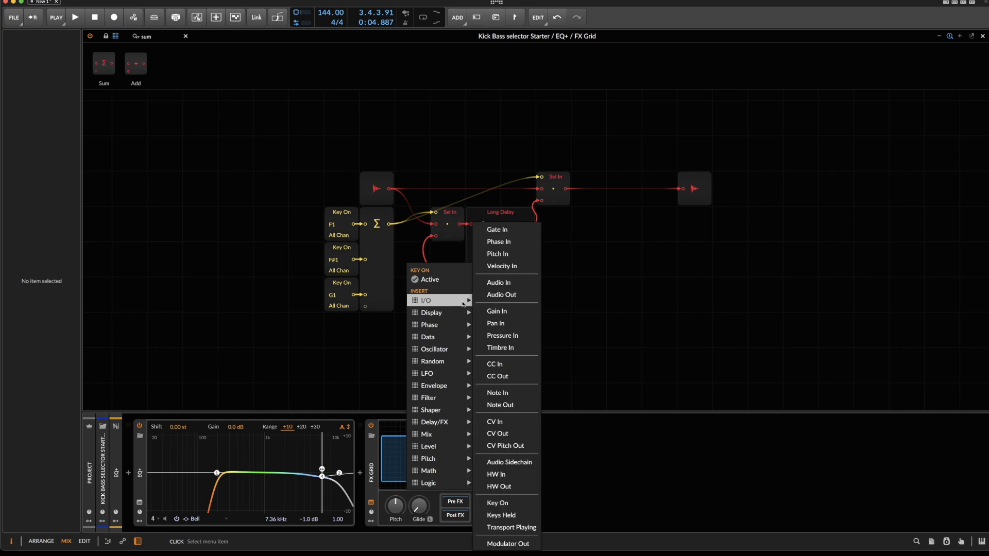
pyautogui.click(487, 544)
pyautogui.click(412, 257)
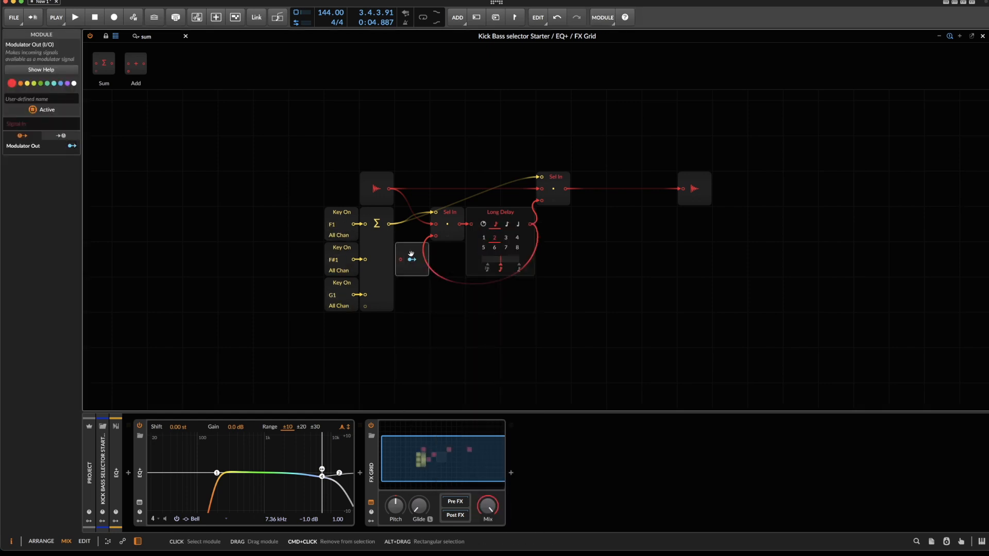
pyautogui.press('super+d')
# Connect the F#1 Key On gate to the first Modulator Out and the G1 gate to the second
pyautogui.moveTo(363, 259); pyautogui.dragTo(400, 259)
pyautogui.moveTo(356, 296); pyautogui.dragTo(396, 297)
pyautogui.click(322, 294)
pyautogui.click(345, 288)
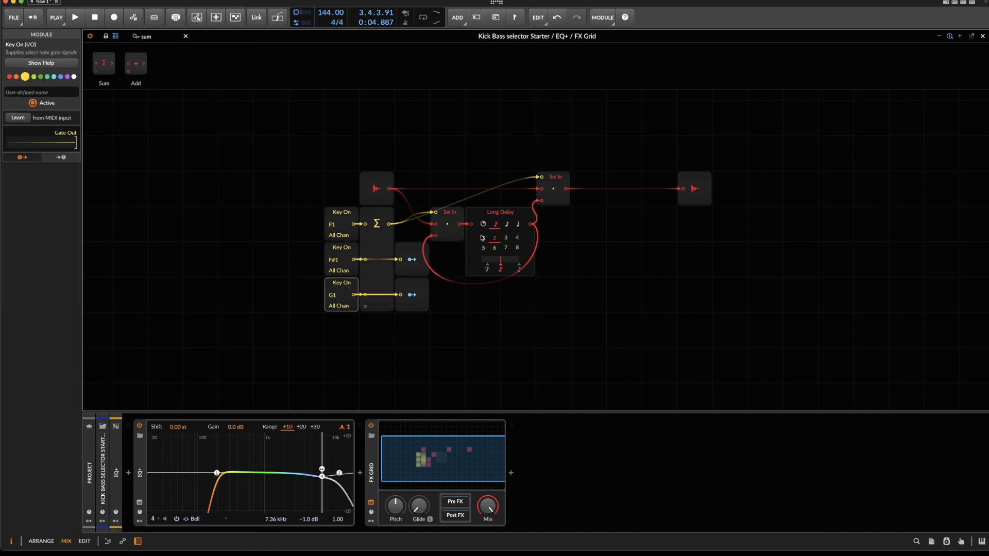
# Modulate the Long Delay's beats of delay with the F#1 Modulator Out and play back the result
pyautogui.click(412, 260)
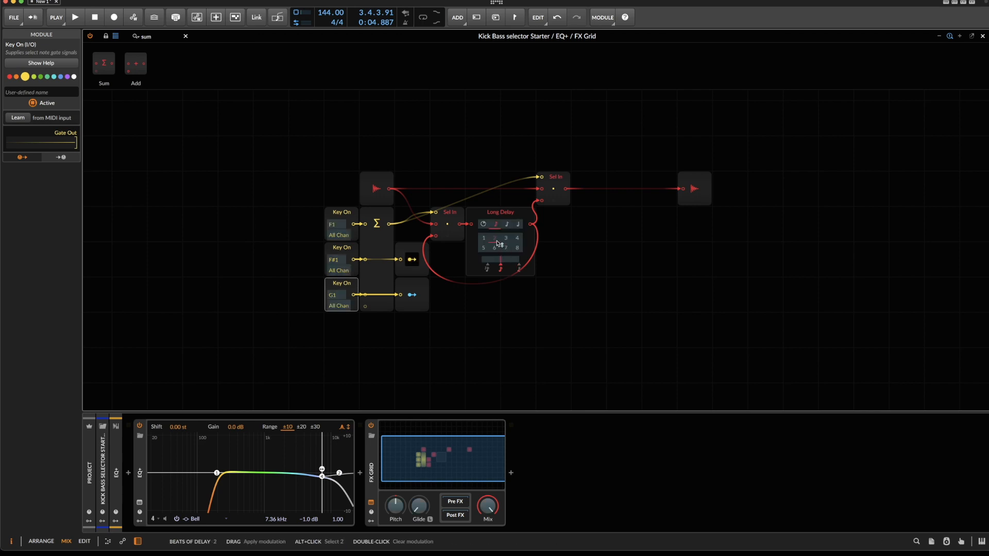
pyautogui.moveTo(495, 243); pyautogui.dragTo(483, 252)
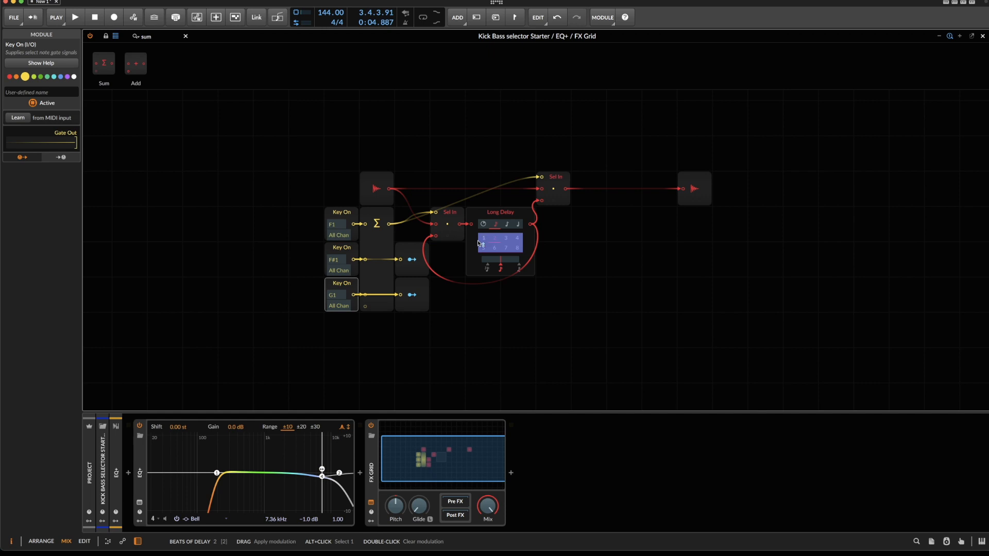
pyautogui.click(415, 260)
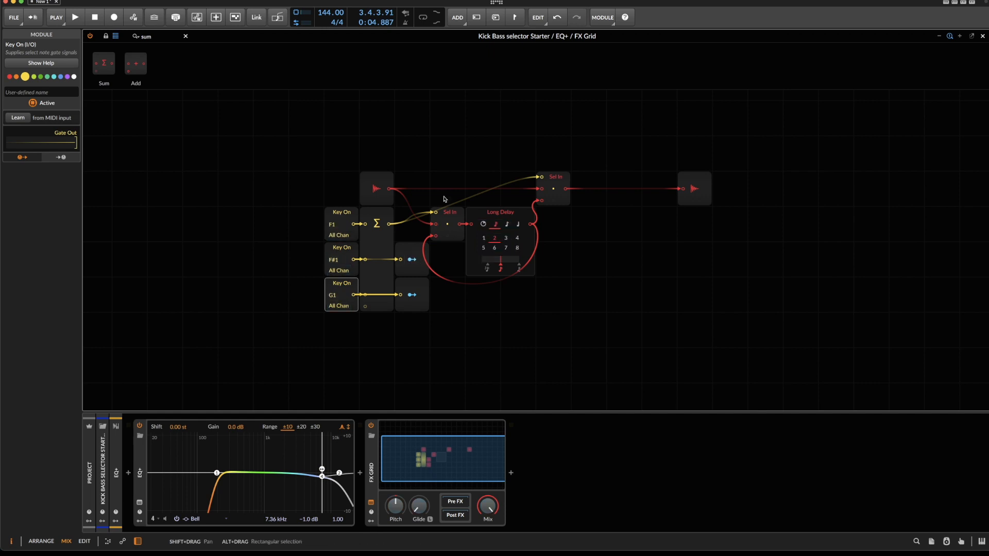
pyautogui.press('space')
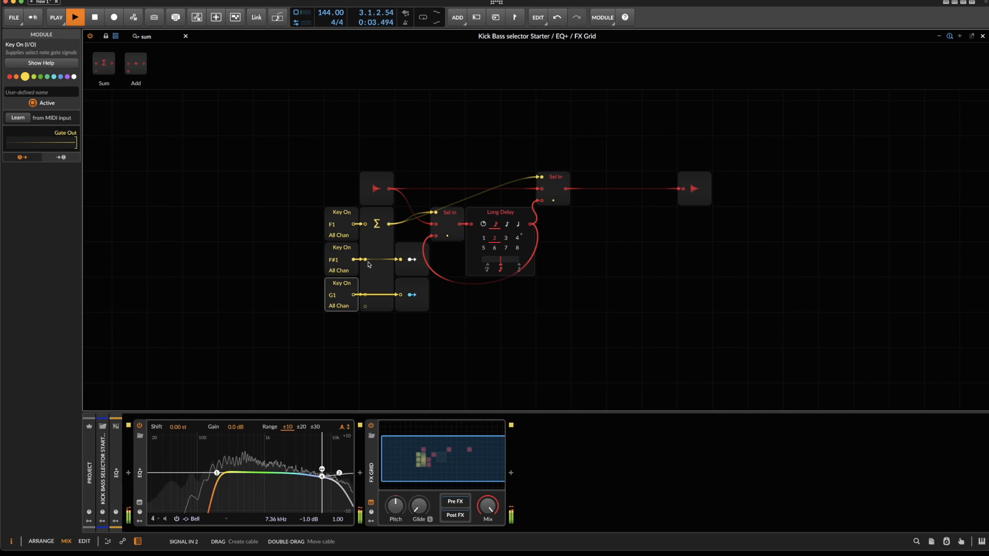
pyautogui.press('space')
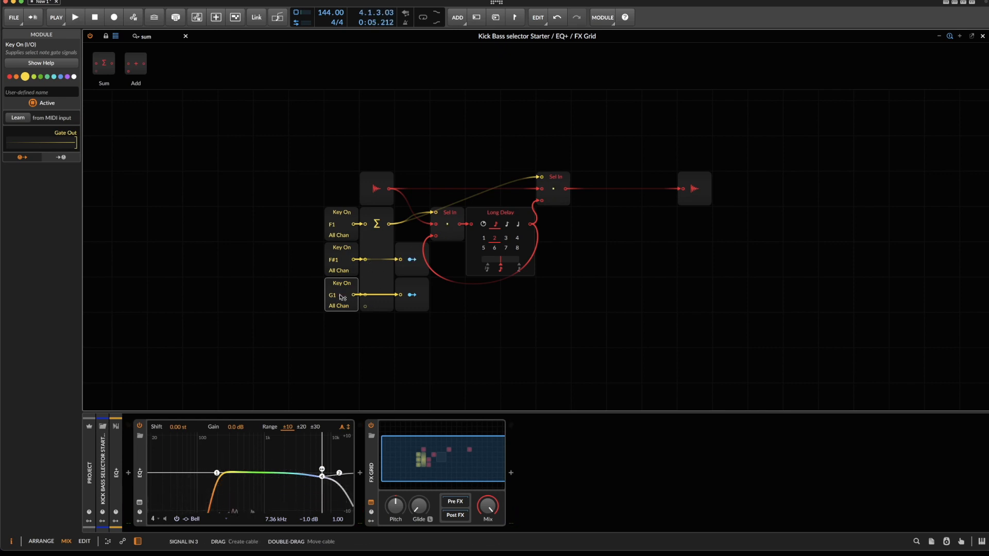
# Modulate the Long Delay's beats of delay and timing offset with the G1 Modulator Out and play back the result
pyautogui.click(407, 297)
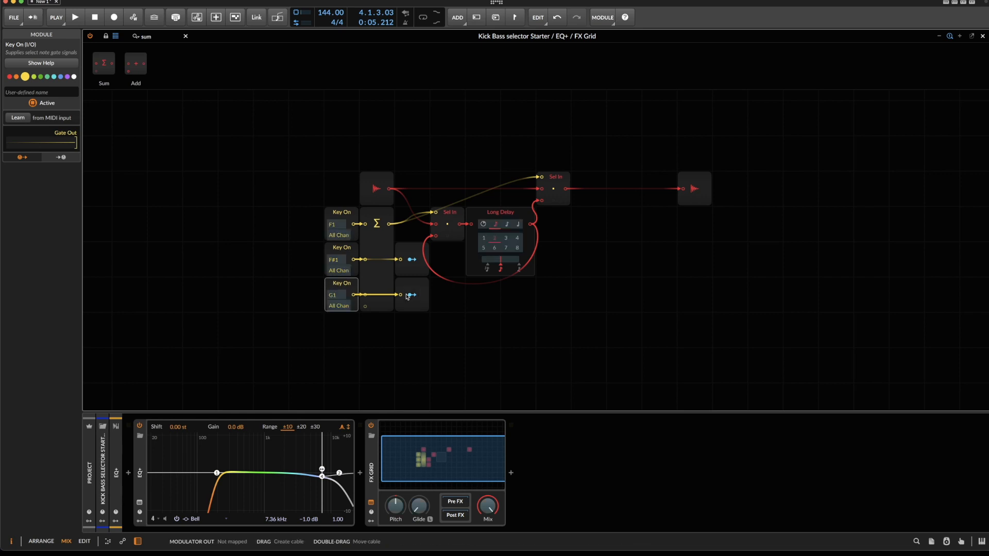
pyautogui.moveTo(495, 241); pyautogui.dragTo(500, 273)
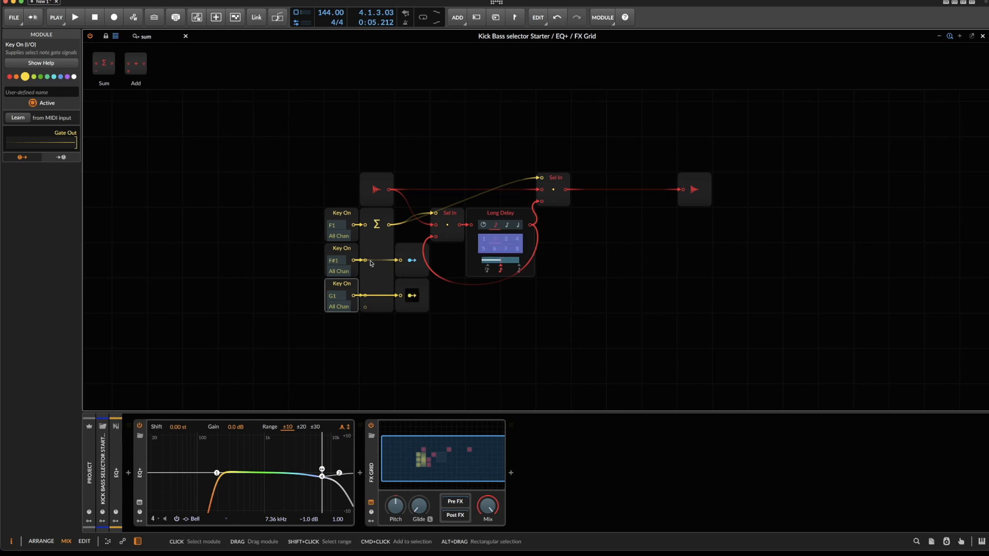
pyautogui.click(412, 295)
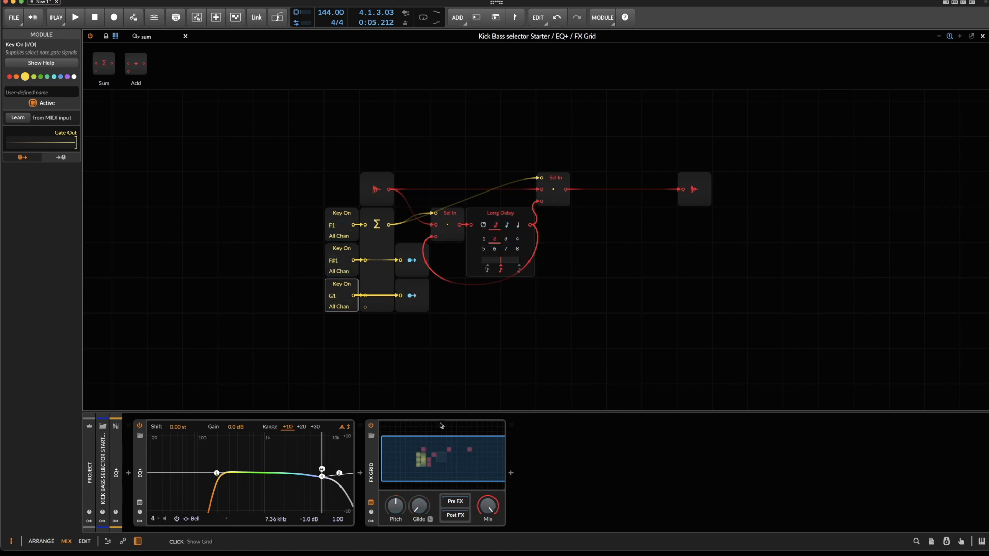
pyautogui.press('space')
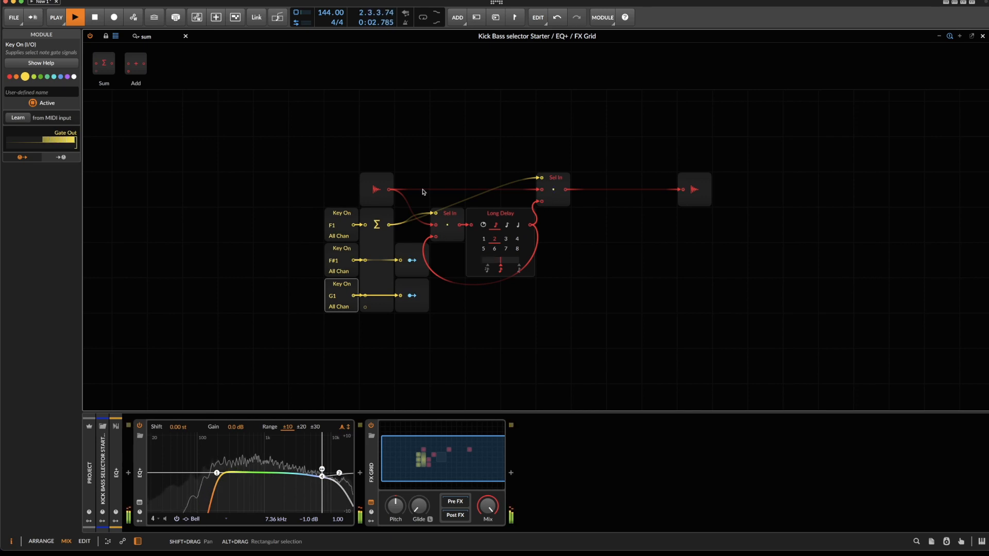
pyautogui.press('space')
pyautogui.moveTo(267, 217); pyautogui.dragTo(581, 335)
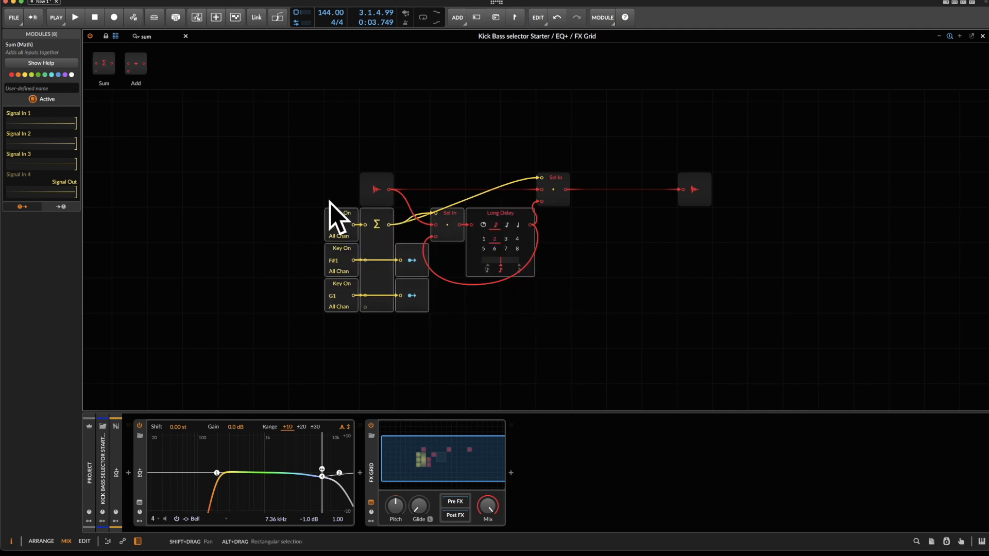
pyautogui.scroll(1, 375, 203)
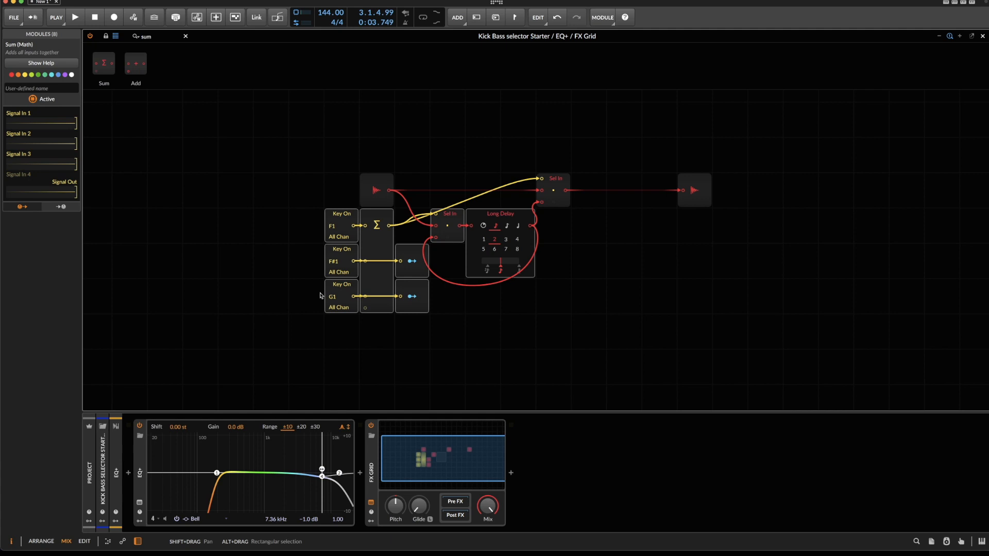
pyautogui.scroll(-2, 369, 368)
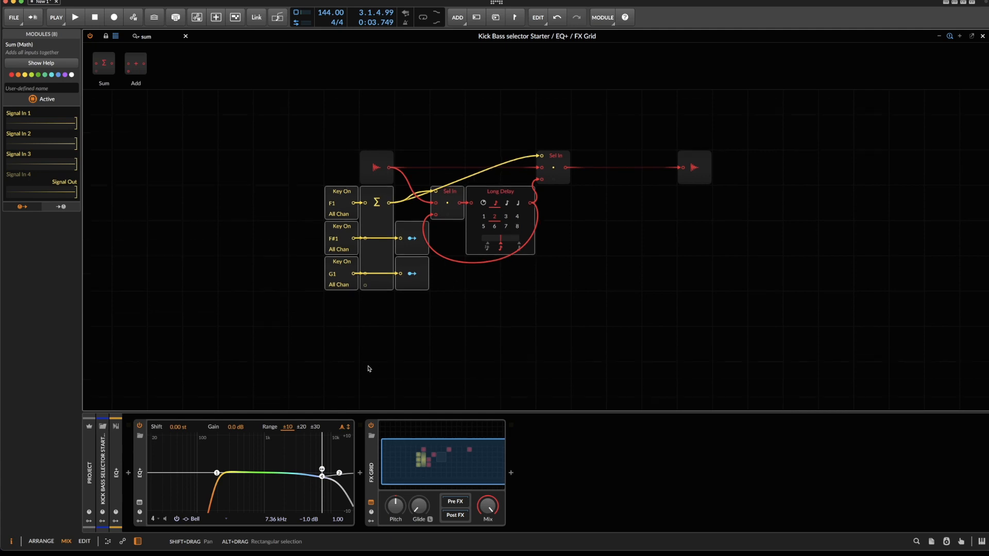
# Search the audio effects for "fil" and insert the Filter device after the FX Grid
pyautogui.click(451, 515)
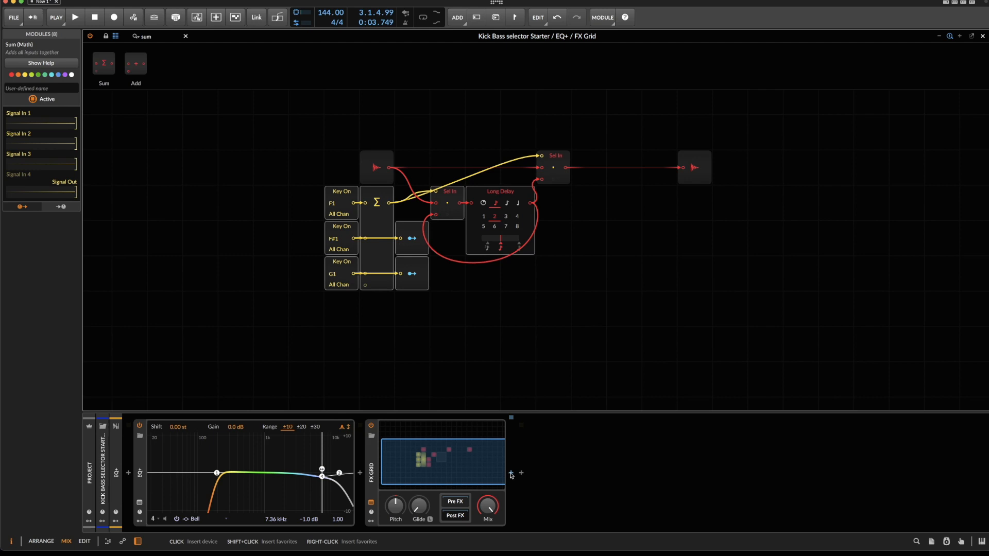
pyautogui.click(573, 309)
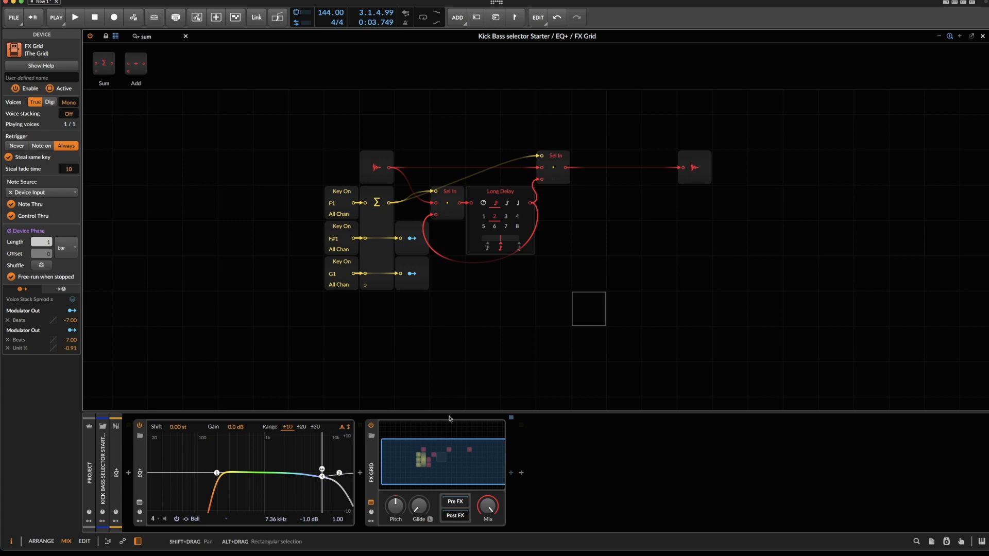
pyautogui.scroll(-2, 441, 370)
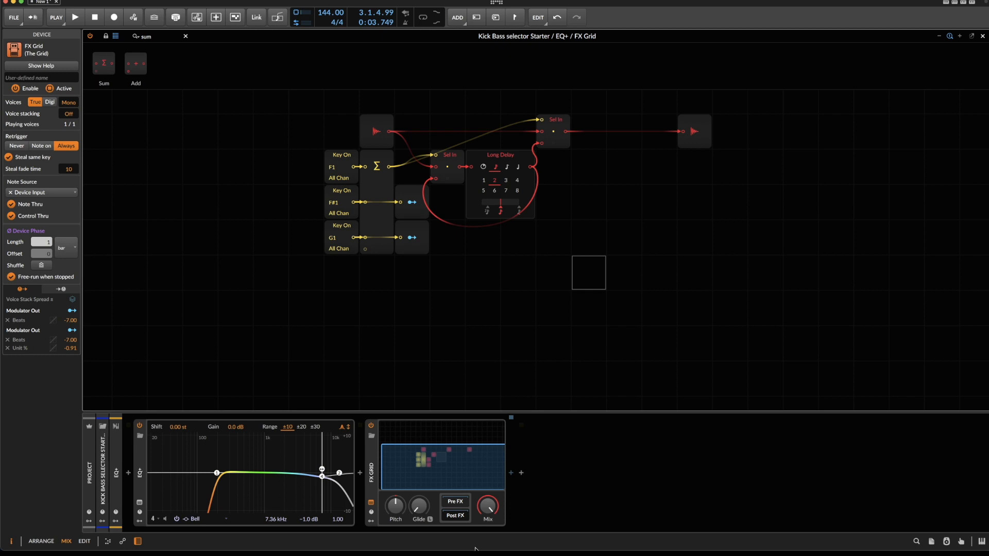
pyautogui.click(511, 474)
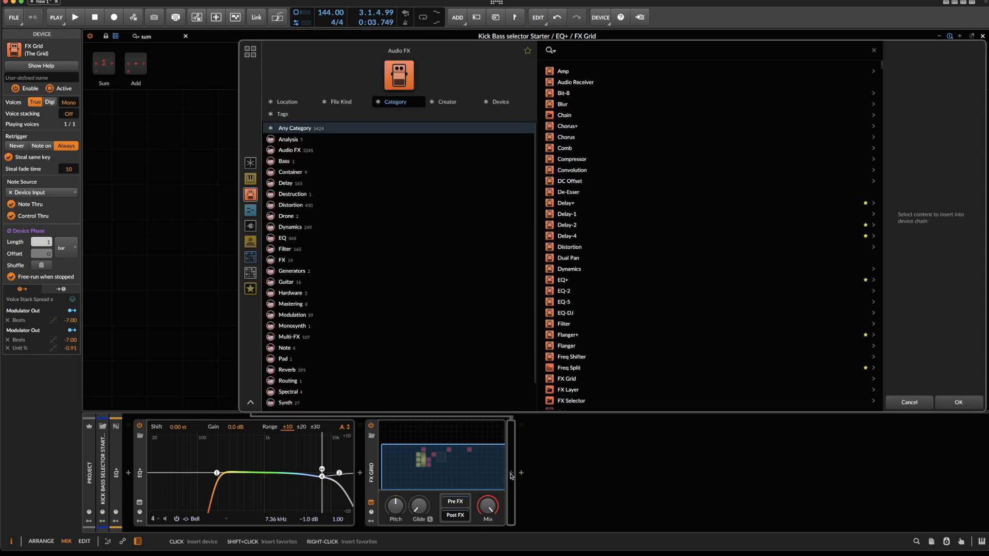
pyautogui.write('fil')
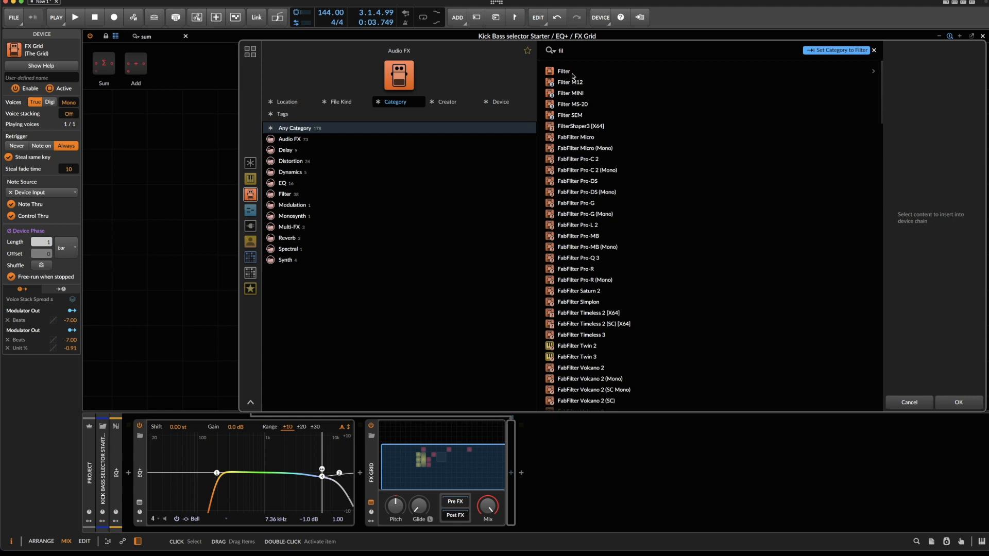
pyautogui.doubleClick(572, 75)
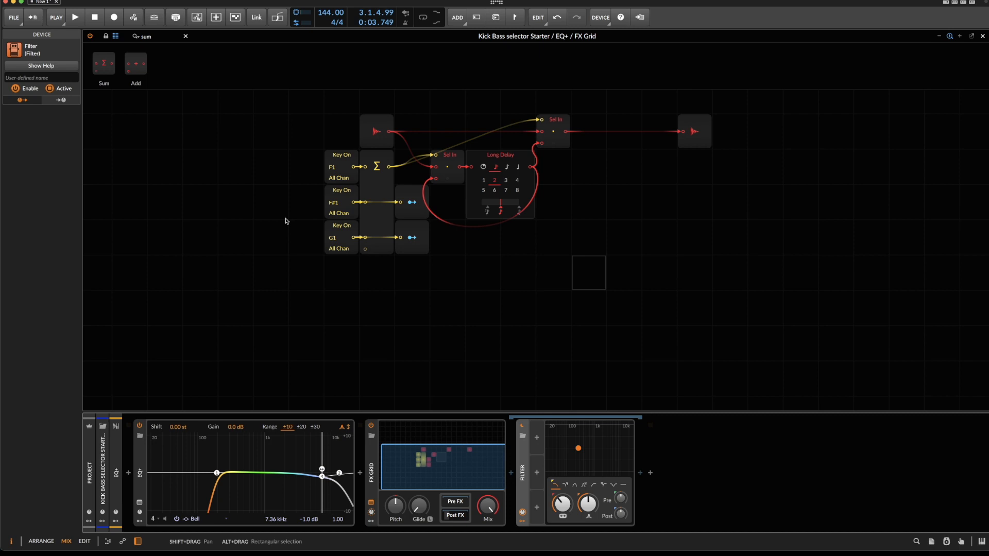
# Insert the note-driven Pitch-12 modulator on the Filter and expand its note outputs
pyautogui.moveTo(281, 243); pyautogui.dragTo(458, 259)
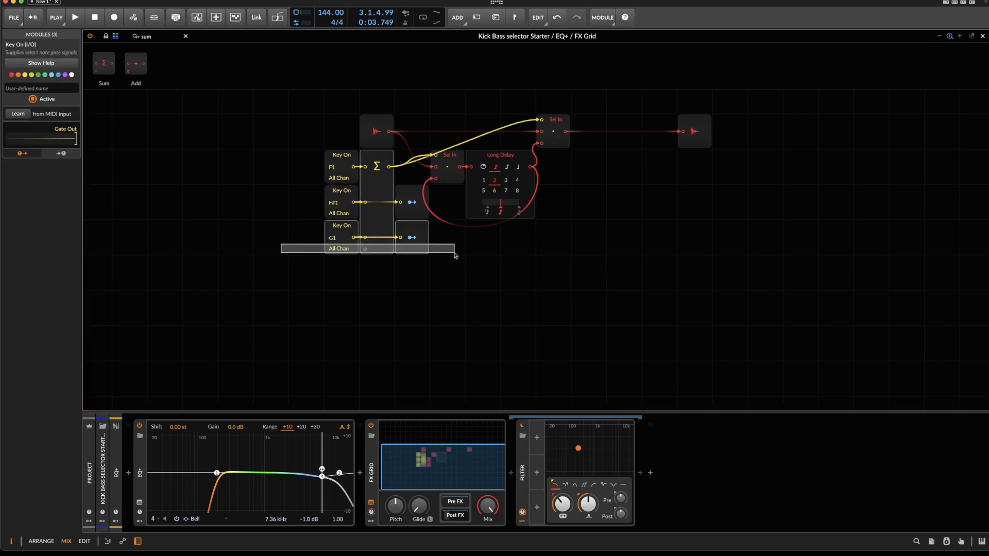
pyautogui.click(542, 441)
pyautogui.click(538, 443)
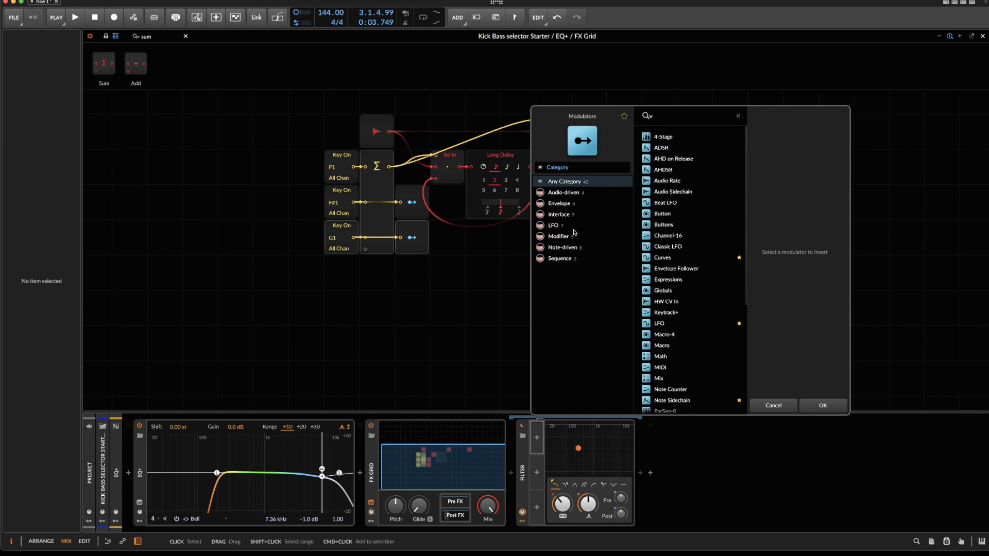
pyautogui.click(560, 249)
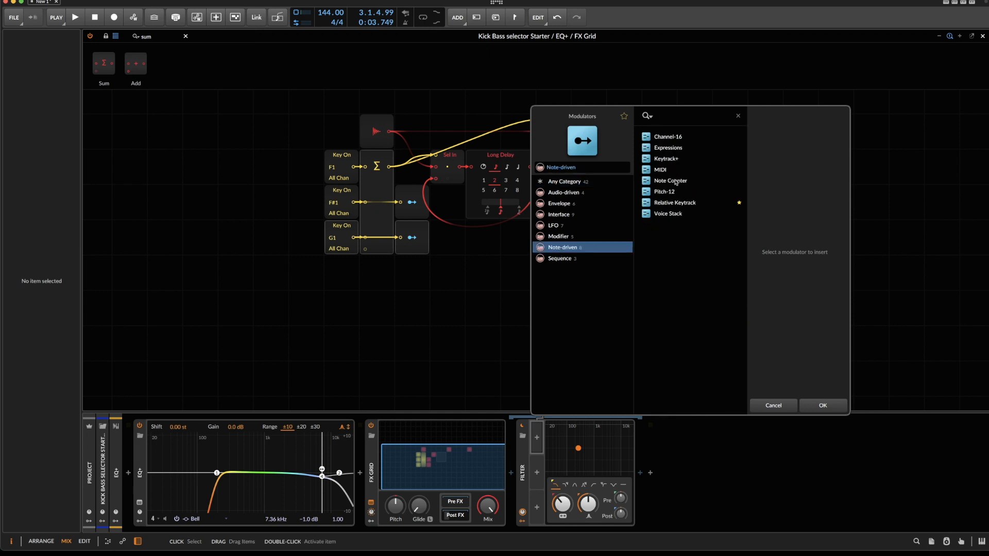
pyautogui.click(664, 191)
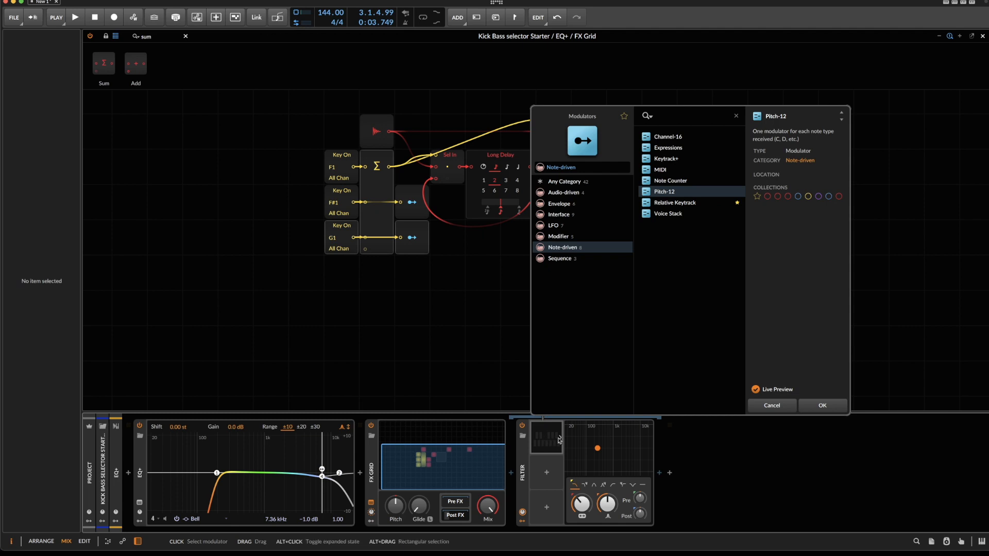
pyautogui.click(819, 405)
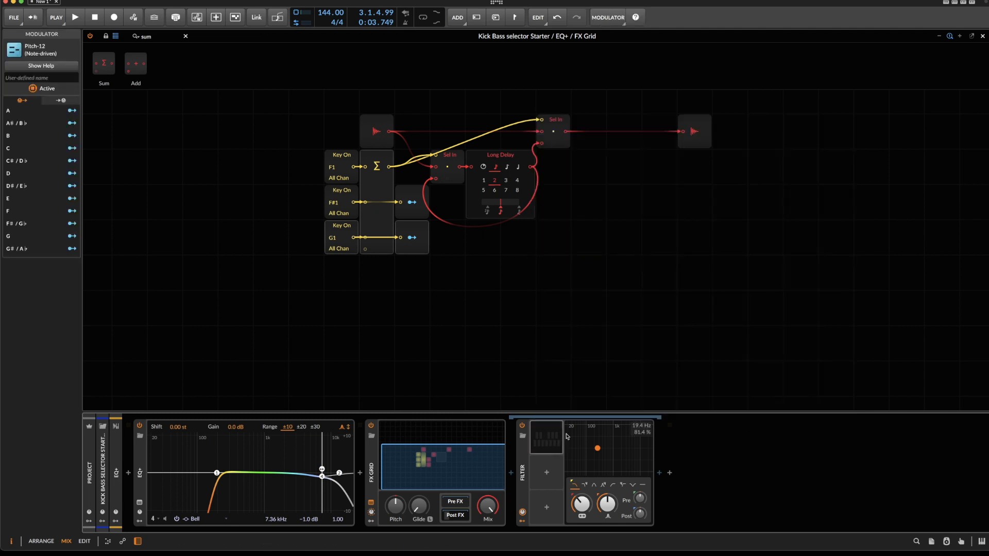
pyautogui.click(564, 439)
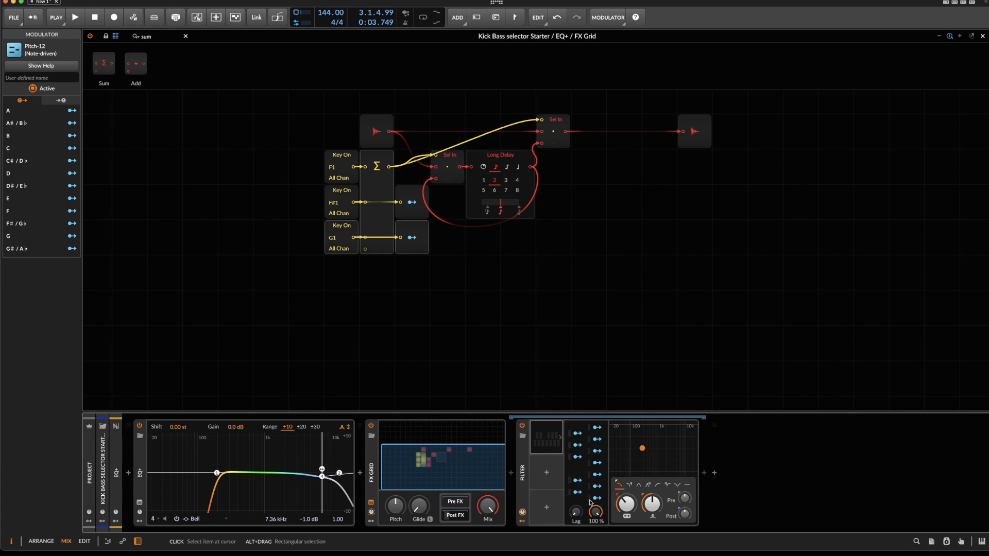
# Remove the Pitch-12 modulator from the Filter
pyautogui.moveTo(273, 171); pyautogui.dragTo(363, 253)
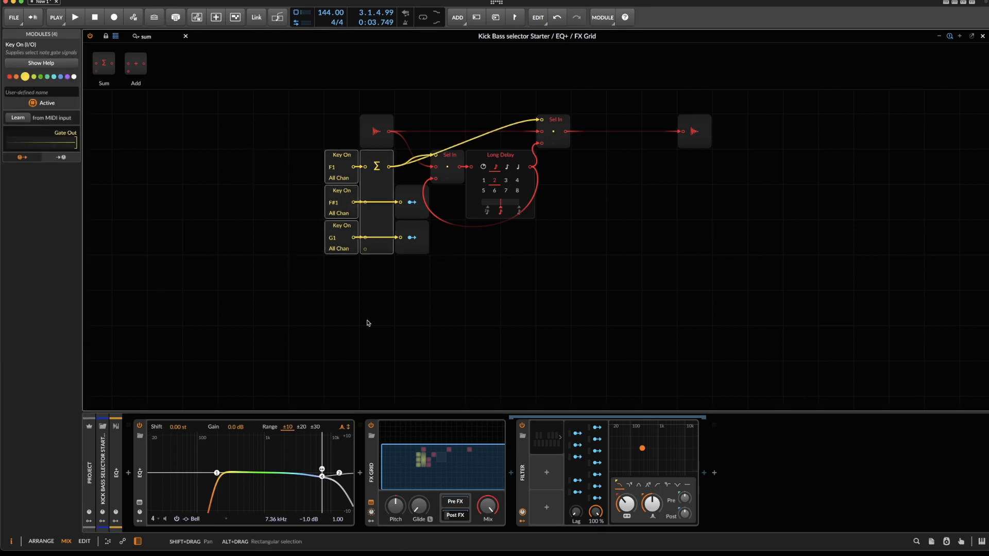
pyautogui.click(541, 431)
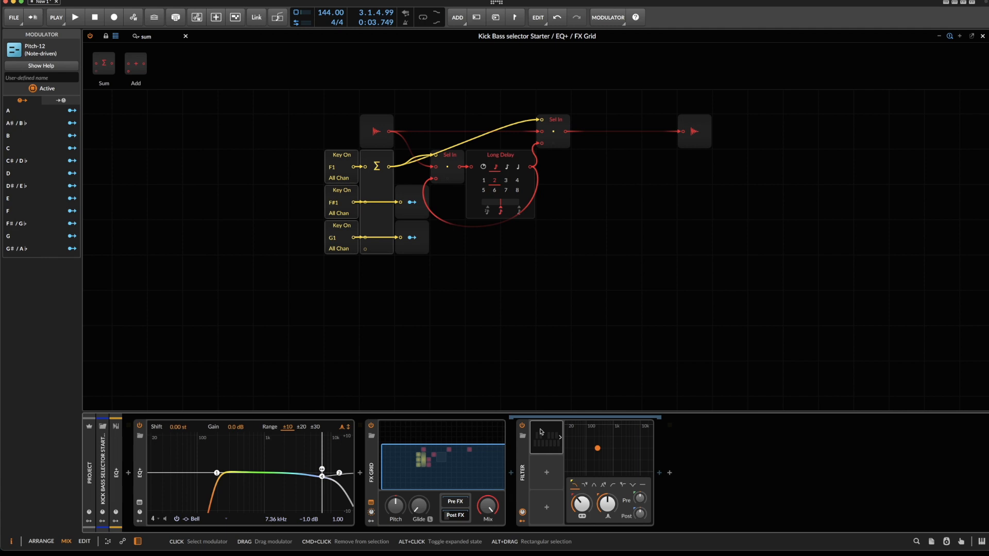
pyautogui.press('Delete')
# Duplicate the G1 Key On together with its Modulator Out and set the copied Key On to G#1
pyautogui.click(345, 275)
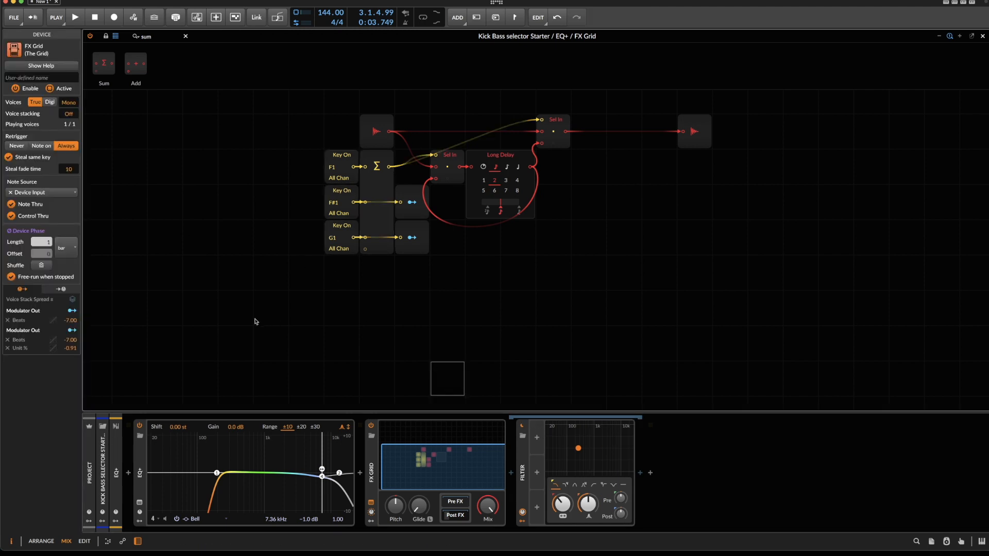
pyautogui.moveTo(256, 321); pyautogui.dragTo(418, 227)
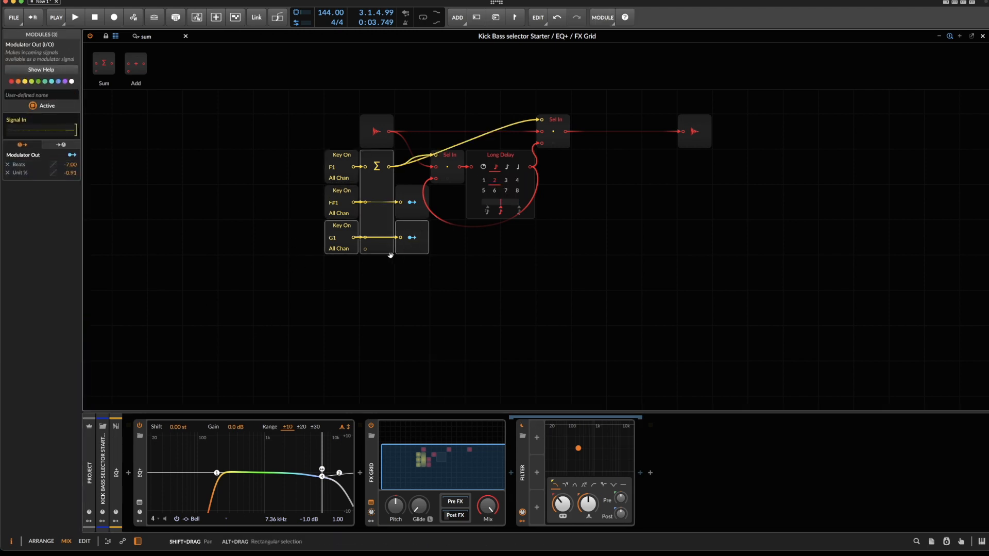
pyautogui.keyDown('super'); pyautogui.click(380, 222); pyautogui.keyUp('super')
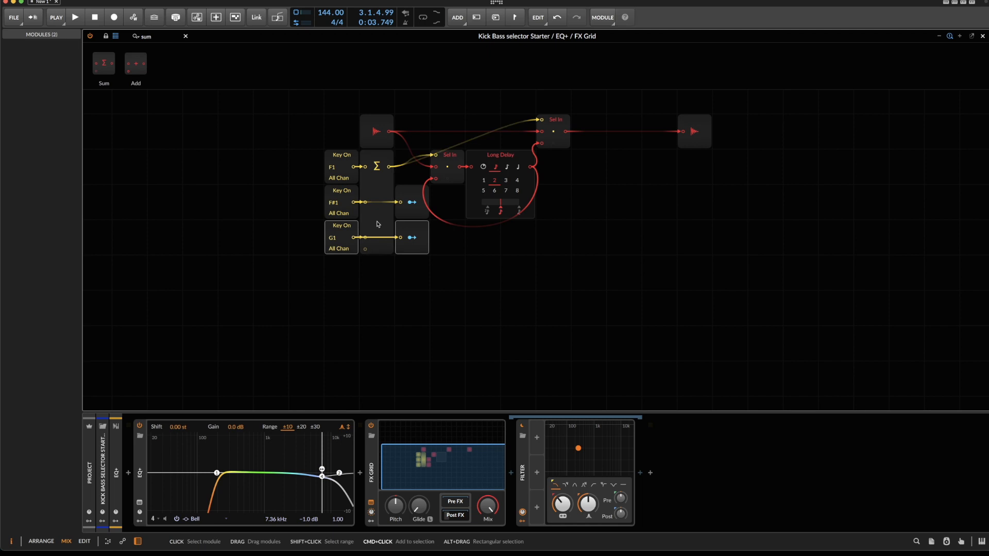
pyautogui.press('super+d')
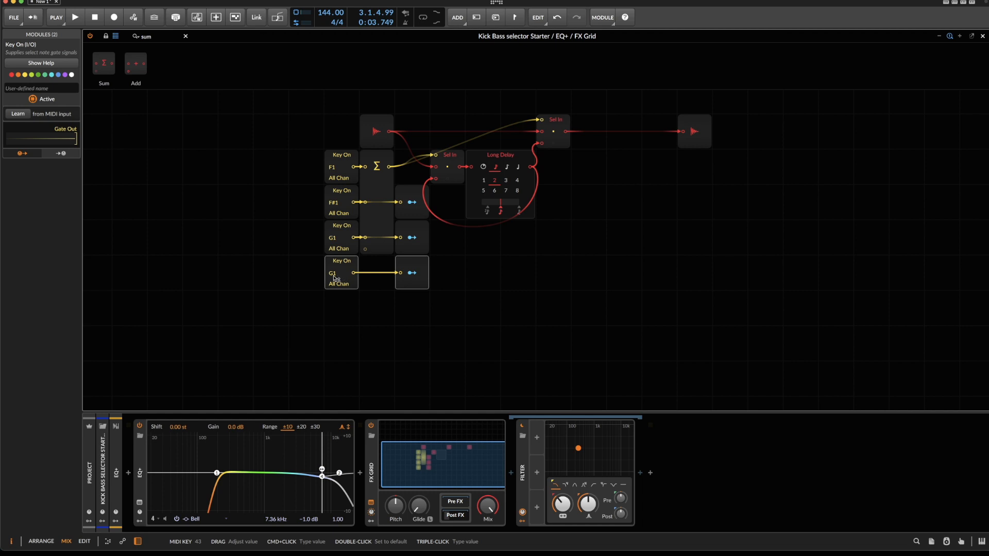
pyautogui.moveTo(335, 277); pyautogui.dragTo(335, 277)
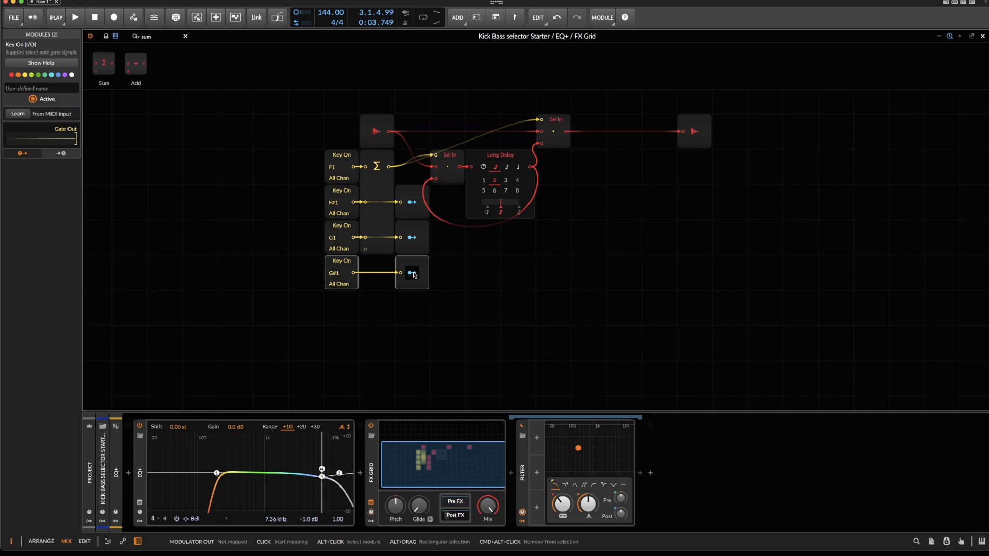
# Switch the Filter off and map the G#1 Modulator Out to the Filter's on/off state
pyautogui.click(522, 461)
pyautogui.click(522, 429)
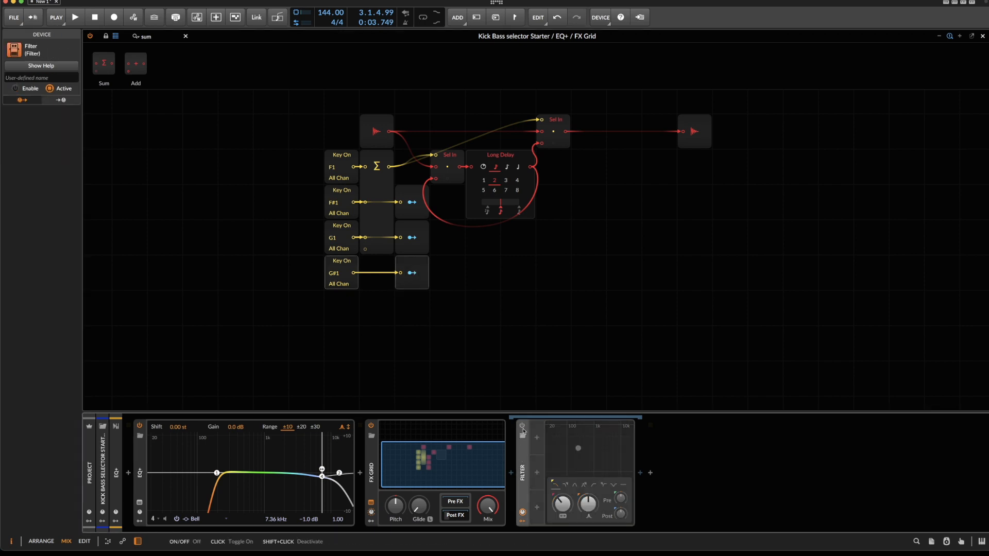
pyautogui.moveTo(412, 274); pyautogui.dragTo(522, 426)
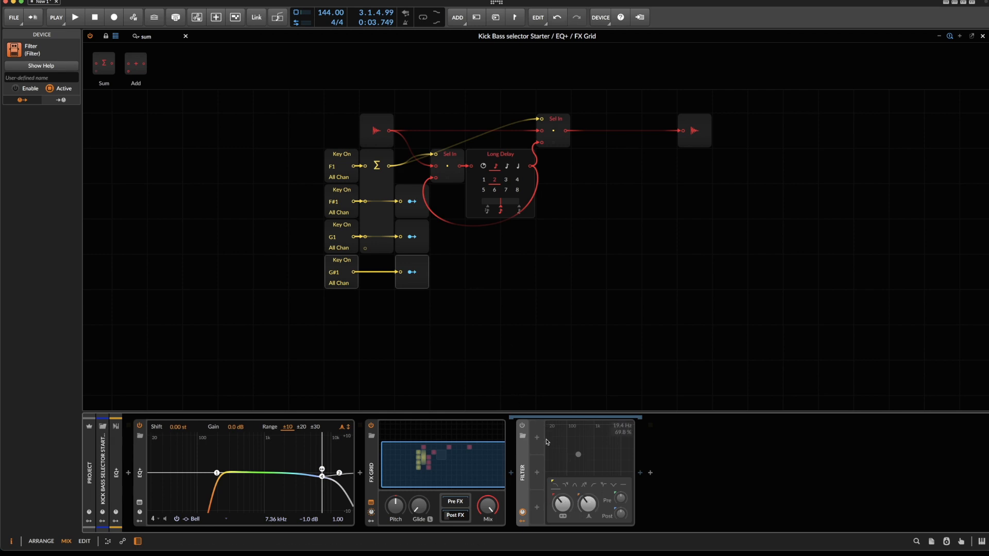
pyautogui.click(537, 438)
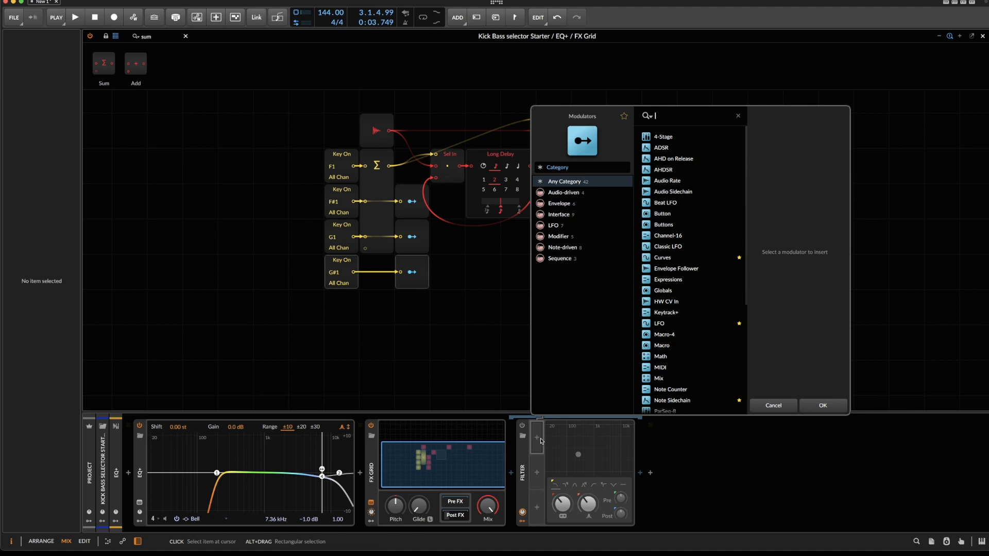
pyautogui.click(773, 405)
pyautogui.click(336, 266)
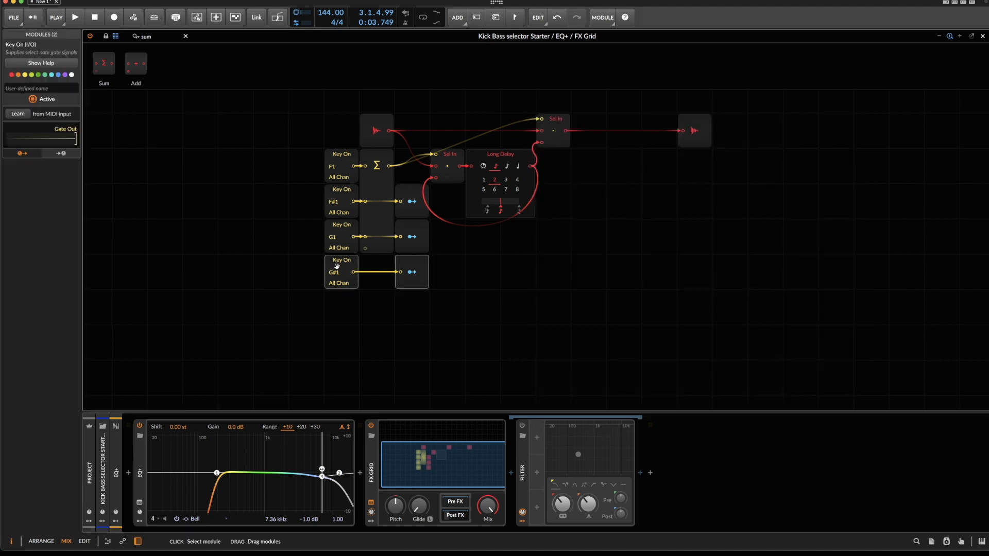
# Insert a Segments envelope beside the G#1 Modulator Out and connect the G#1 Key On gate to its gate input
pyautogui.rightClick(493, 267)
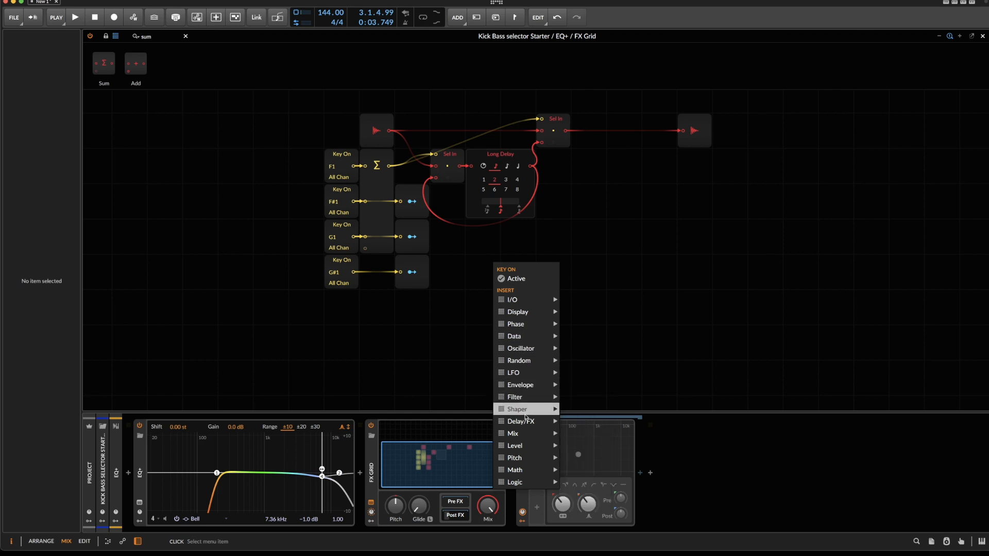
pyautogui.moveTo(527, 389)
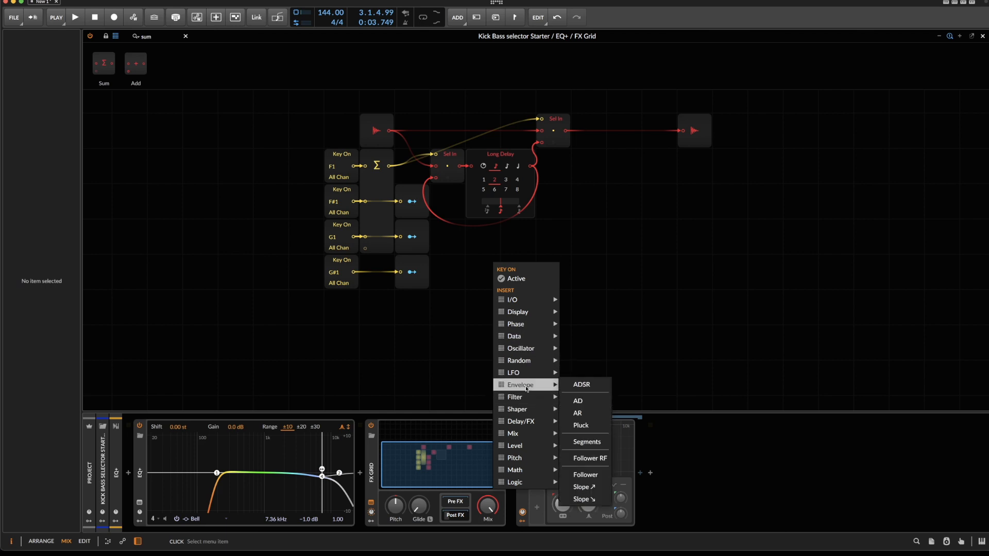
pyautogui.click(587, 442)
pyautogui.moveTo(483, 263); pyautogui.dragTo(447, 263)
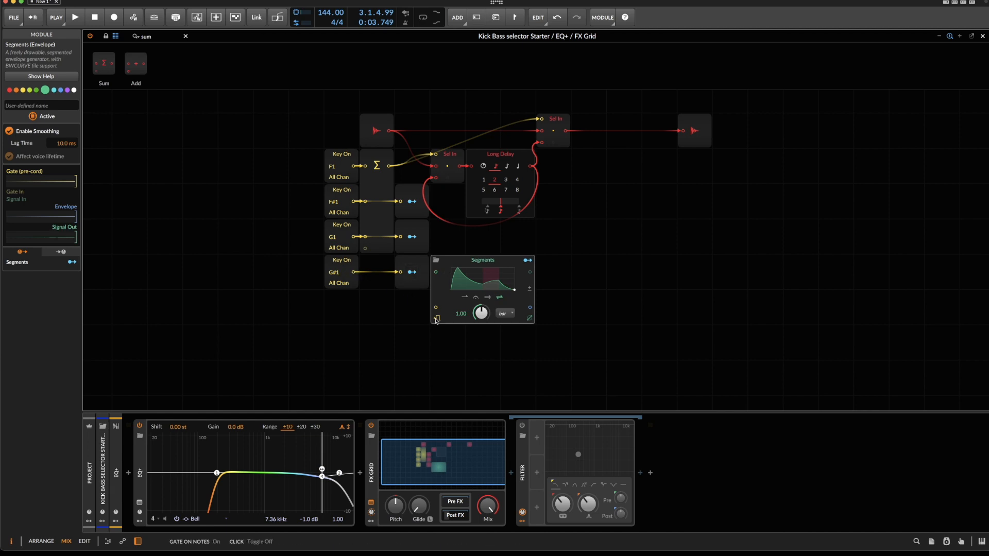
pyautogui.moveTo(435, 309); pyautogui.dragTo(355, 276)
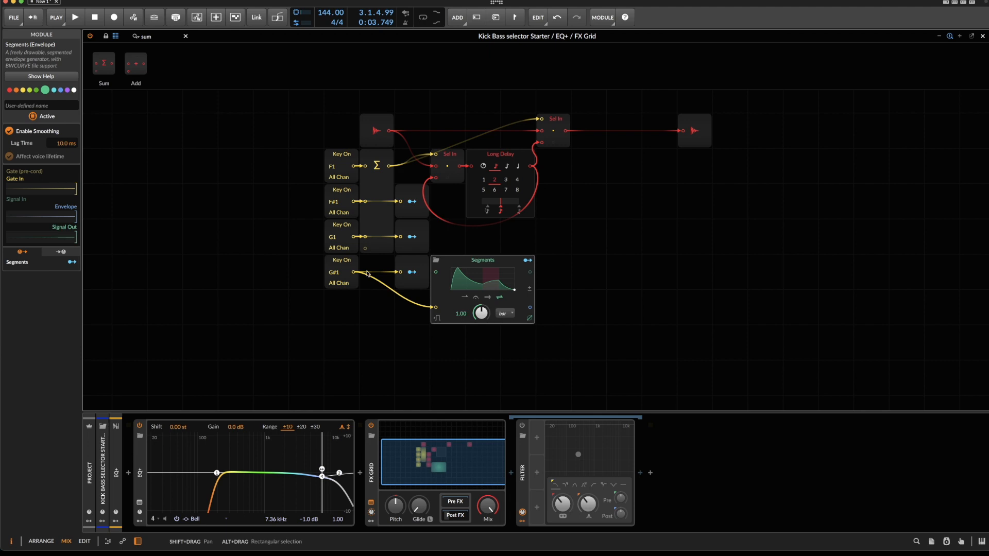
pyautogui.click(341, 261)
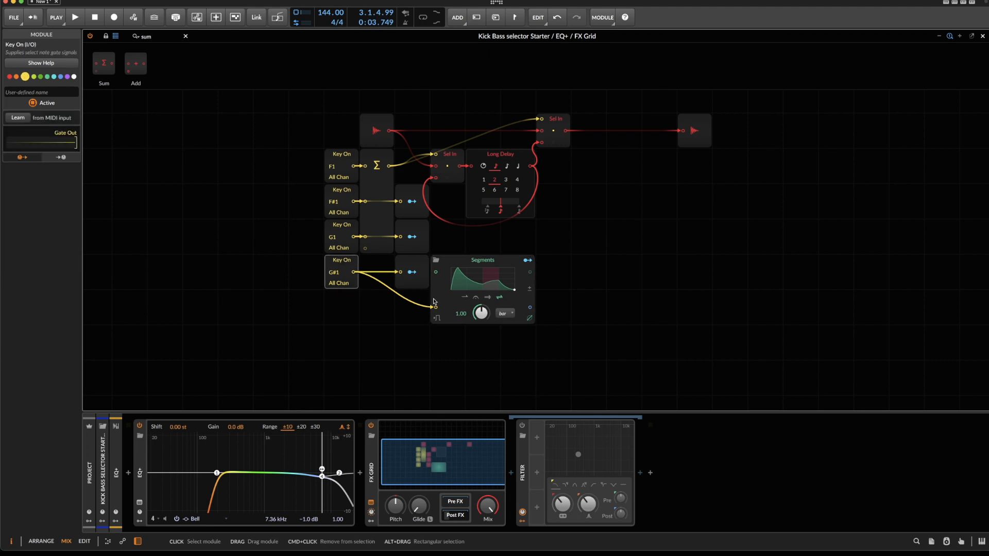
# Reshape the Segments envelope into one upward-bending ramp by removing the middle points and raising the end point to 100 %
pyautogui.click(483, 281)
pyautogui.click(524, 301)
pyautogui.doubleClick(524, 301)
pyautogui.doubleClick(478, 316)
pyautogui.moveTo(569, 339); pyautogui.dragTo(570, 247)
pyautogui.doubleClick(412, 248)
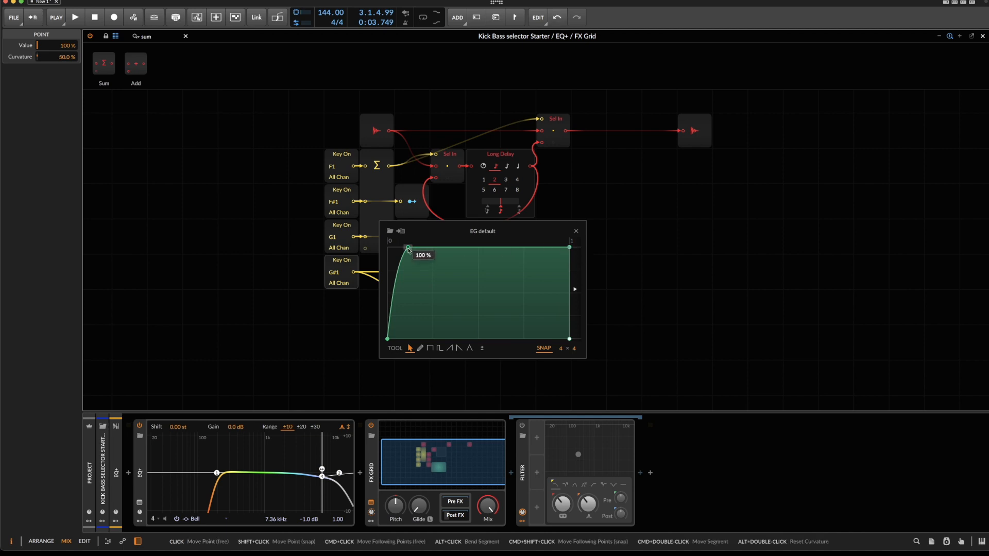
pyautogui.doubleClick(407, 247)
pyautogui.keyDown('alt'); pyautogui.doubleClick(458, 283); pyautogui.keyUp('alt')
pyautogui.moveTo(478, 295)
pyautogui.mouseDown()
pyautogui.moveTo(475, 331)
pyautogui.moveTo(482, 311)
pyautogui.mouseUp()
pyautogui.doubleClick(480, 302)
pyautogui.press('Escape')
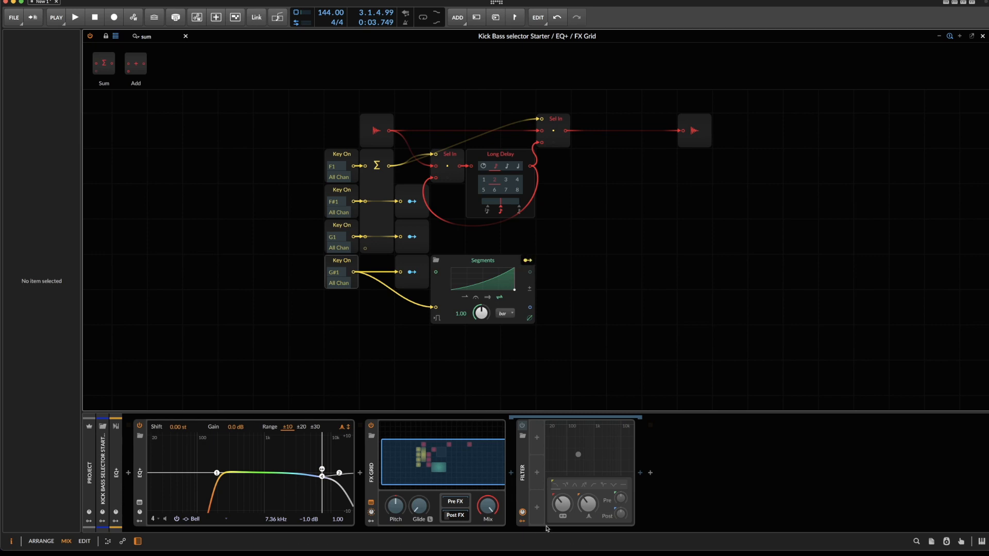
# Modulate the Filter's cutoff frequency with the Segments envelope and play back the result
pyautogui.moveTo(563, 504); pyautogui.dragTo(563, 488)
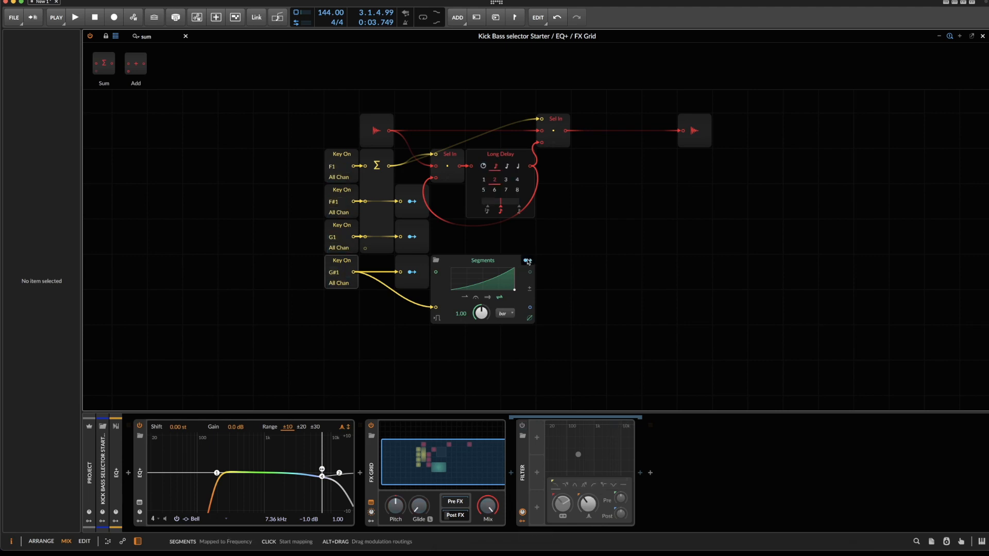
pyautogui.press('space')
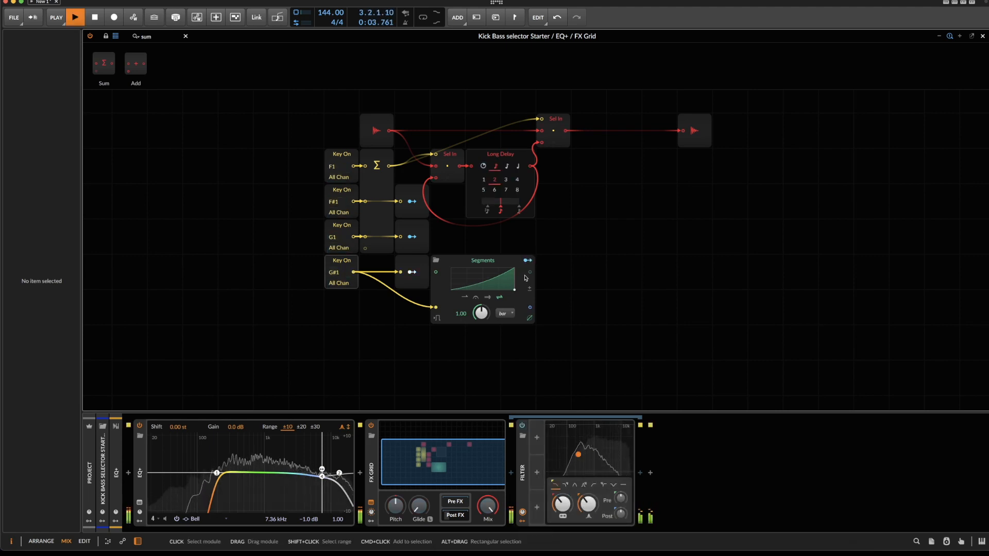
pyautogui.press('space')
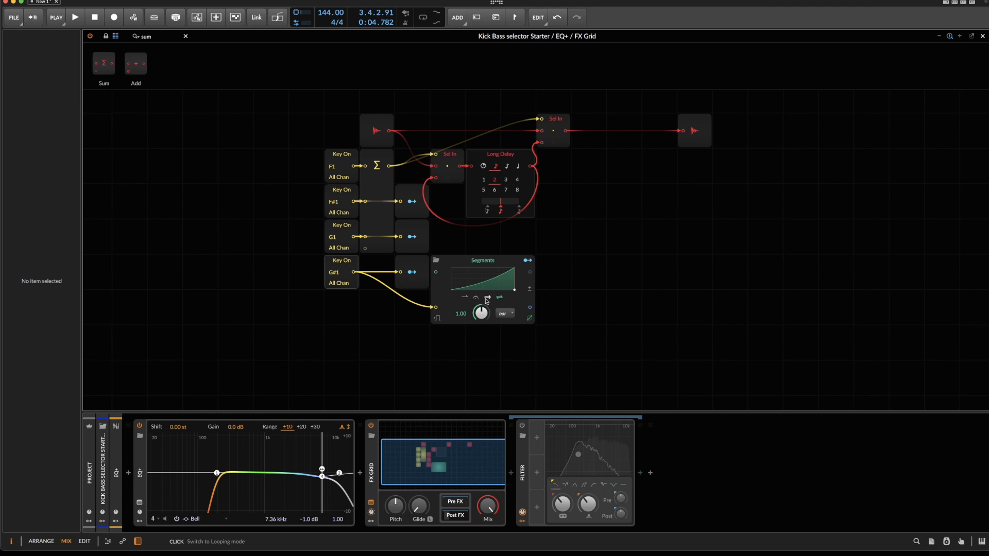
pyautogui.press('space')
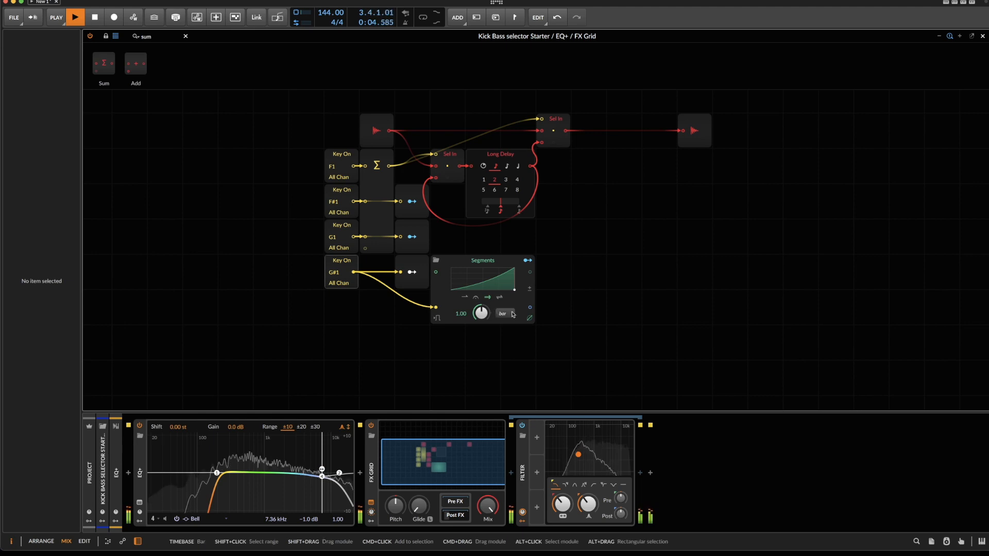
pyautogui.press('space')
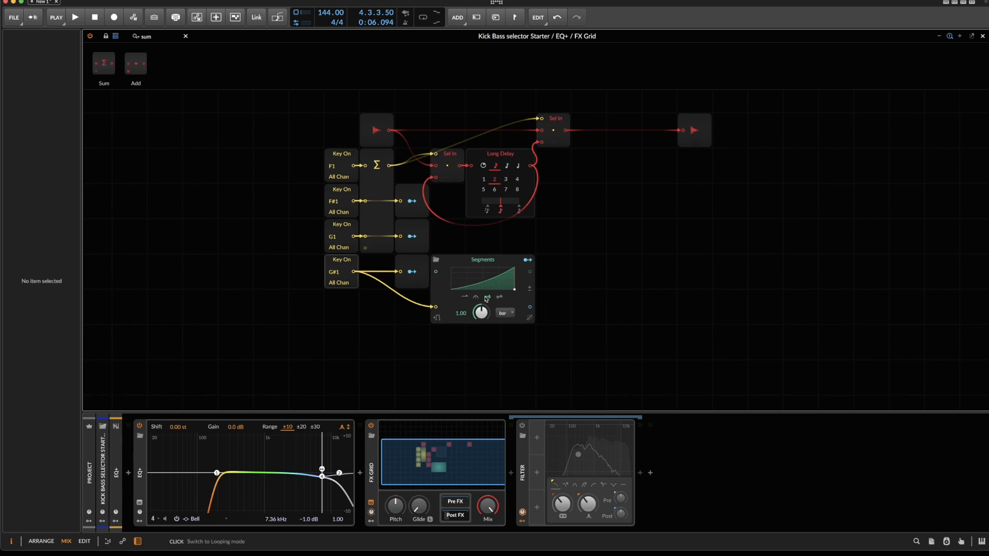
# Deselect the grid modules, show the FX Grid's modulation assignments and play back the G#1 filter sweep
pyautogui.click(434, 353)
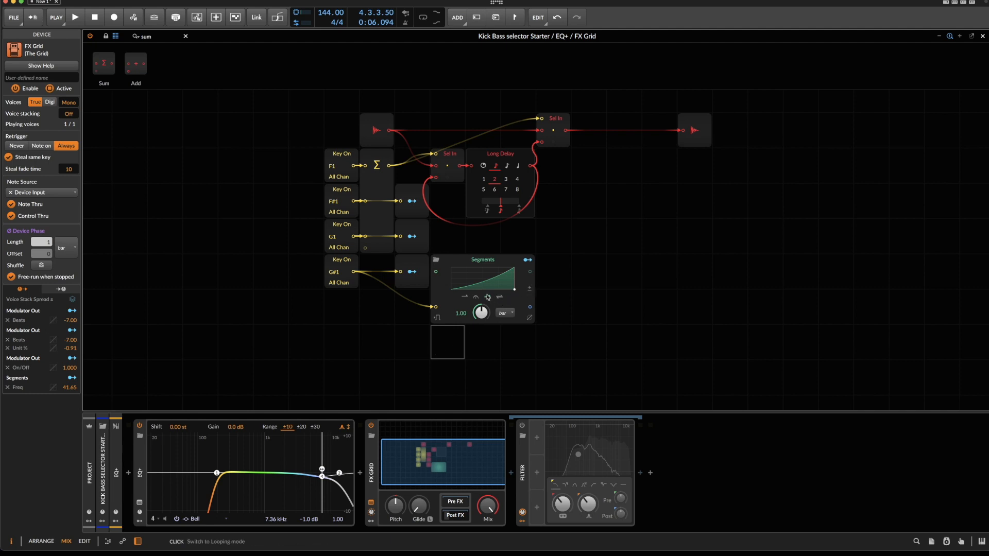
pyautogui.press('space')
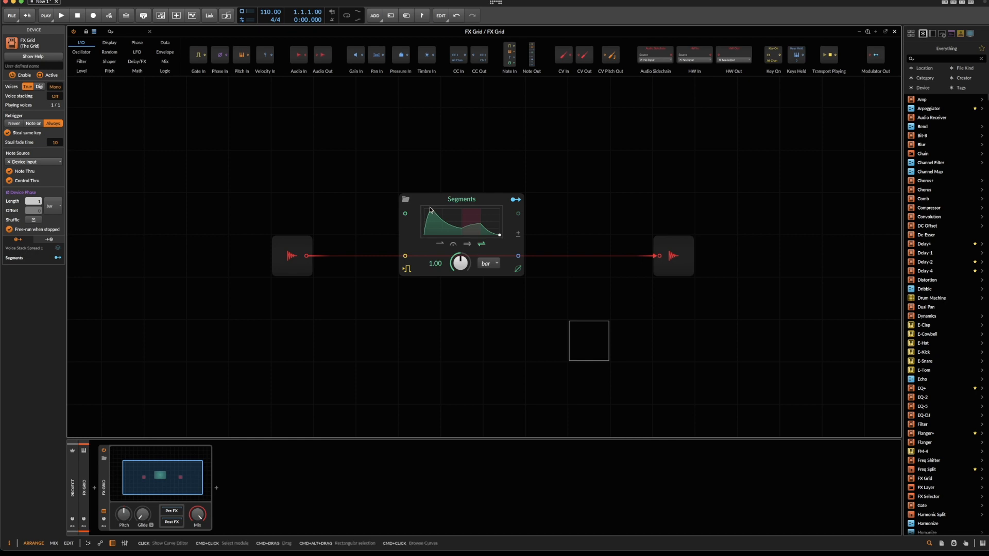
# Open the curve of the Segments module in the separate demo grid and delete its three middle points
pyautogui.click(440, 224)
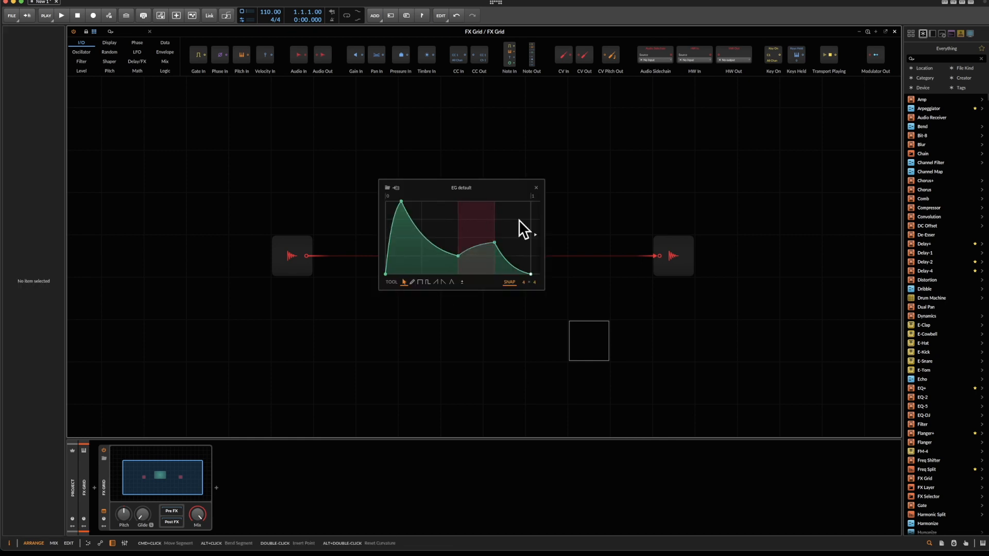
pyautogui.click(537, 188)
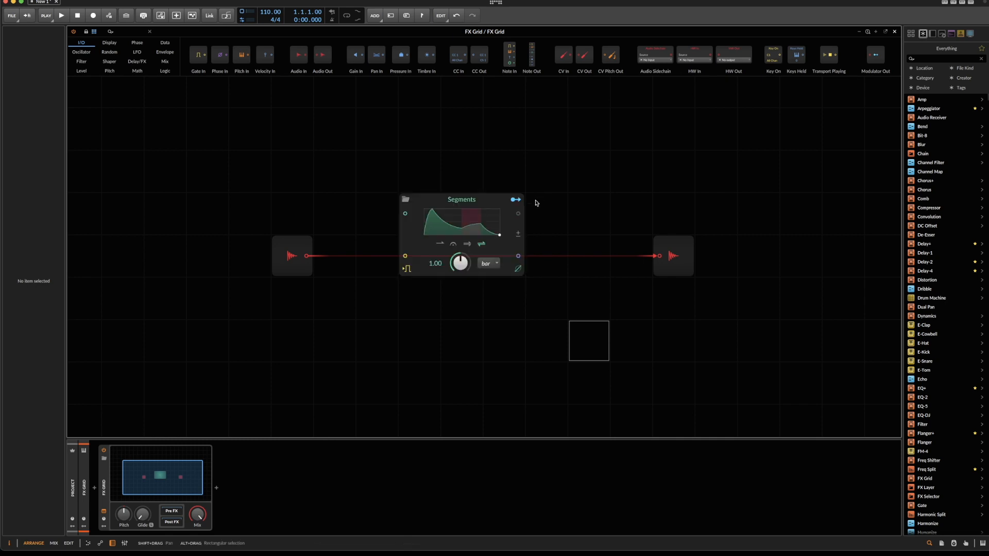
pyautogui.click(465, 234)
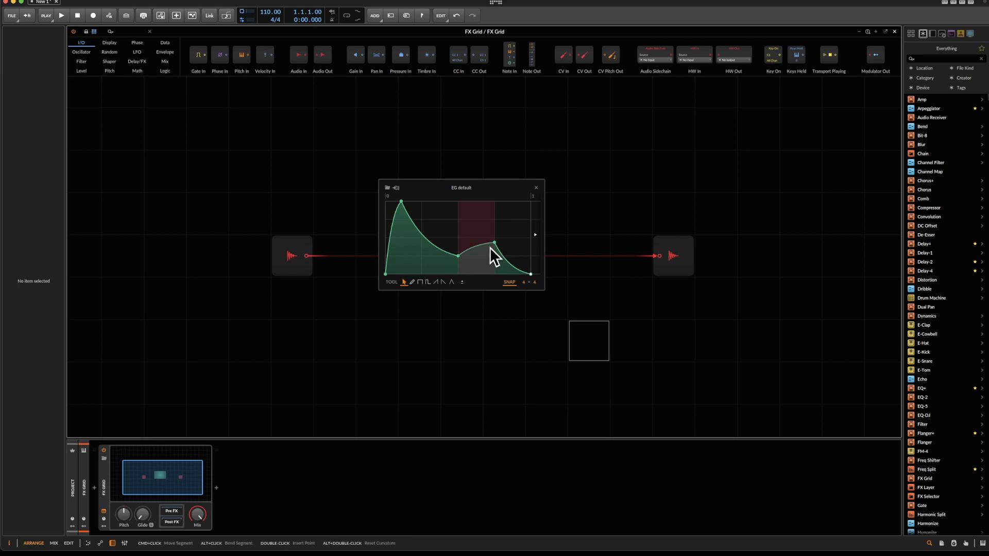
pyautogui.doubleClick(401, 202)
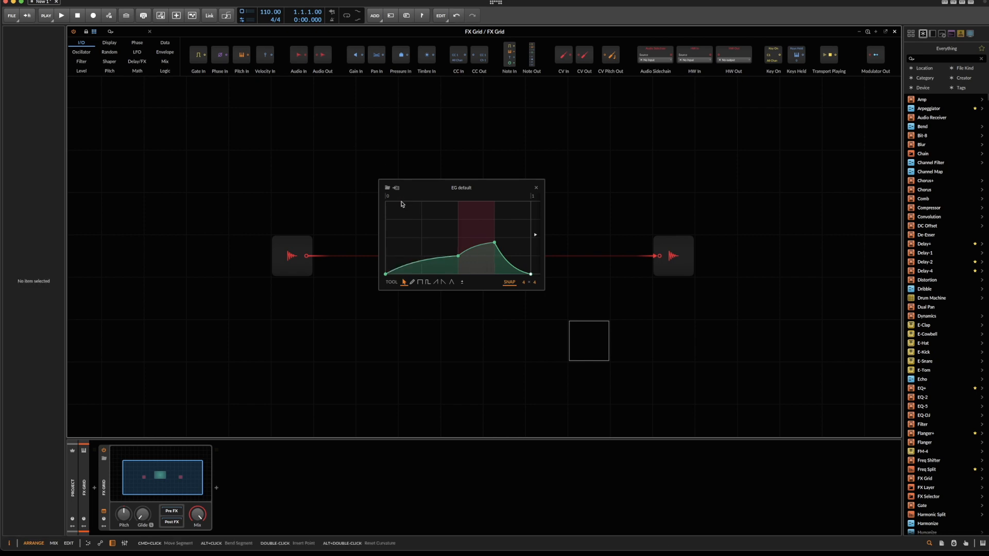
pyautogui.doubleClick(458, 255)
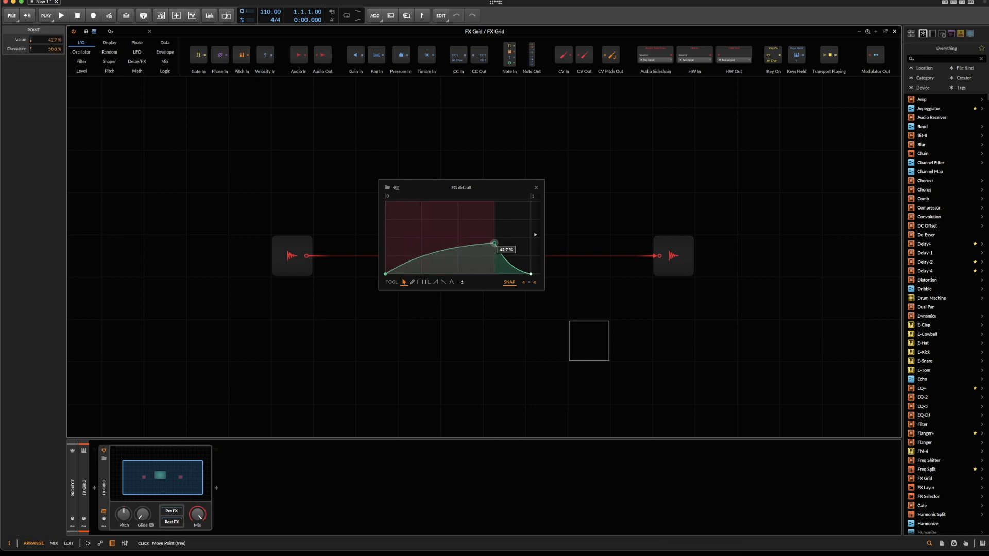
pyautogui.doubleClick(493, 243)
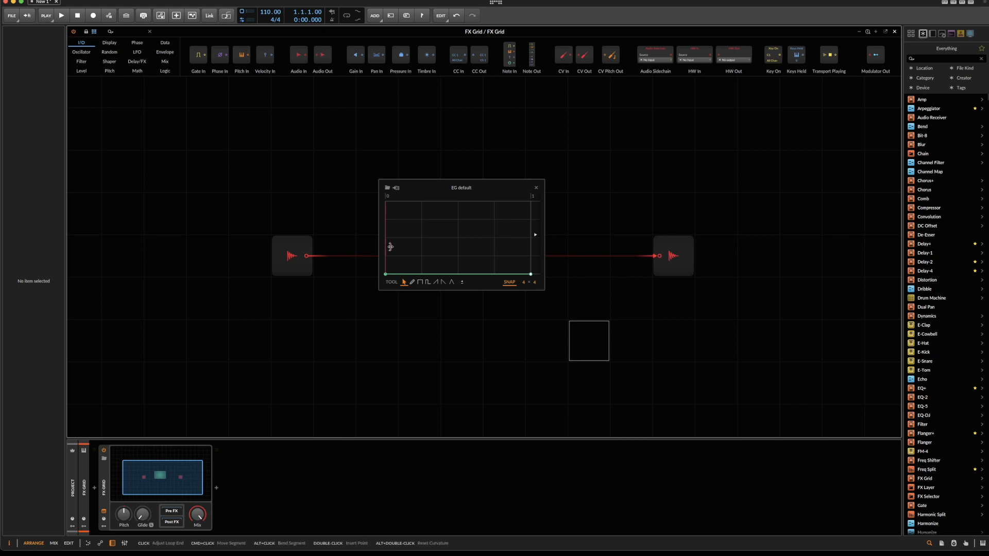
# Raise the demo Segments curve to 100 % at its end and shape its middle with two added points, the second at 50 %
pyautogui.doubleClick(458, 238)
pyautogui.moveTo(458, 238); pyautogui.dragTo(534, 199)
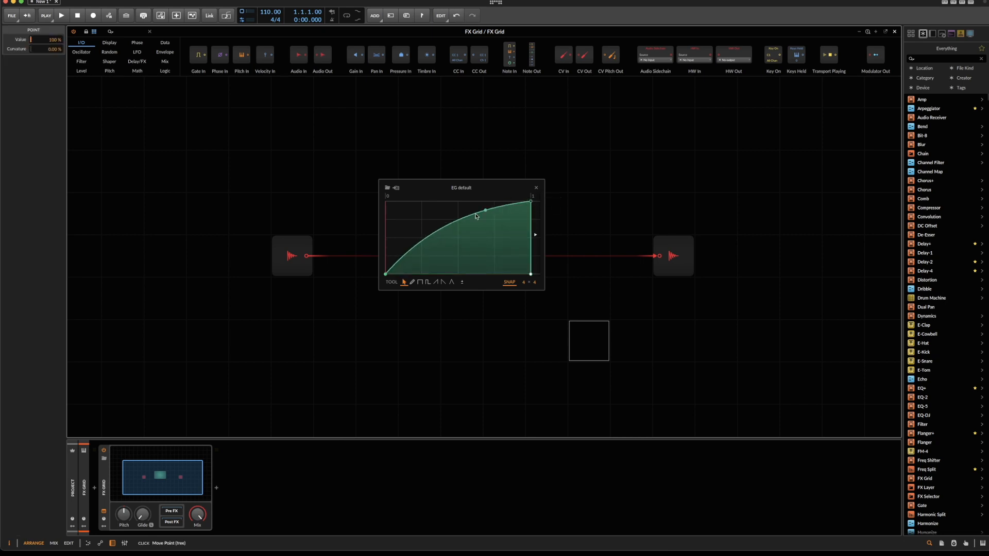
pyautogui.click(426, 238)
pyautogui.click(483, 225)
pyautogui.moveTo(425, 238); pyautogui.dragTo(424, 242)
pyautogui.moveTo(483, 225)
pyautogui.mouseDown()
pyautogui.moveTo(481, 257)
pyautogui.moveTo(476, 237)
pyautogui.mouseUp()
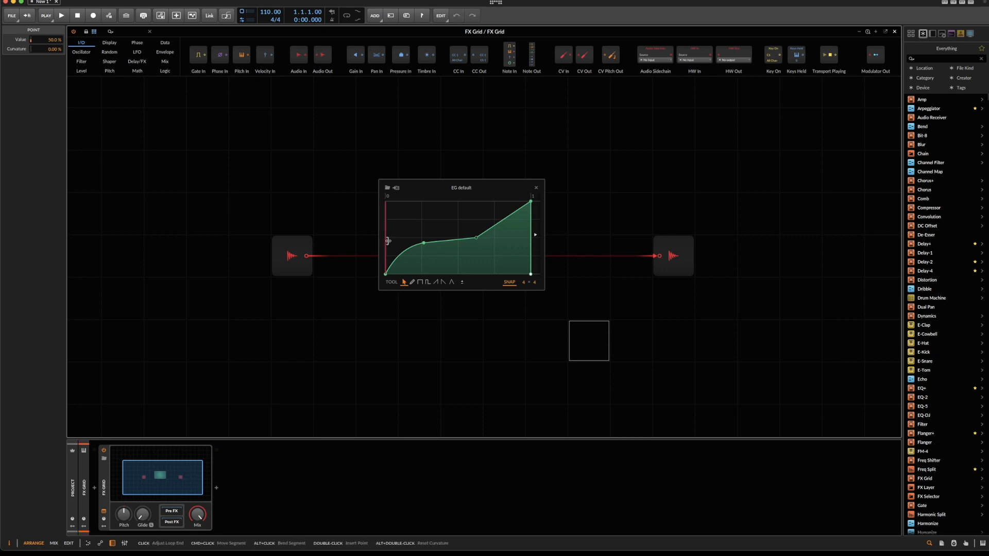
# Set the demo curve's loop region to run from the first middle point to a new point added near the end
pyautogui.click(410, 235)
pyautogui.click(471, 225)
pyautogui.moveTo(385, 230); pyautogui.dragTo(436, 226)
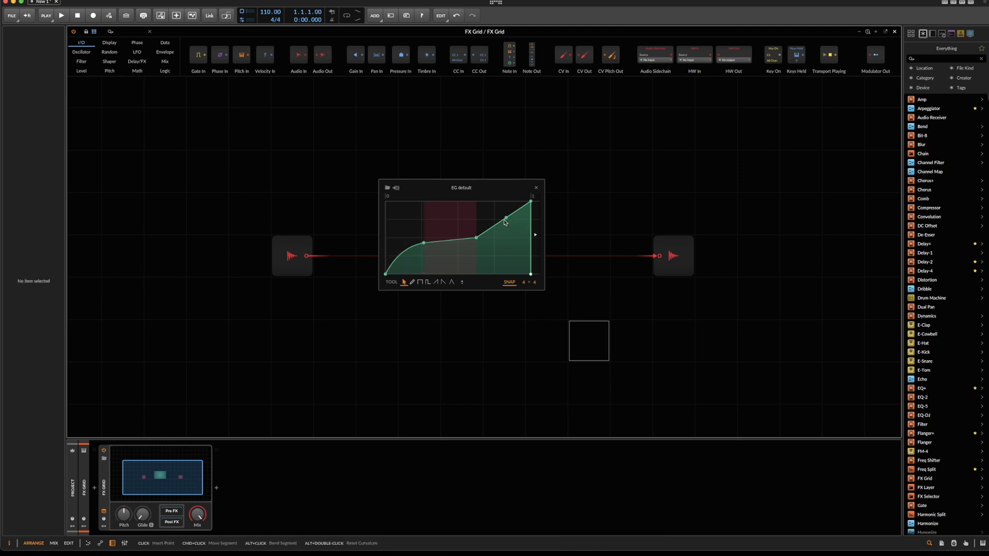
pyautogui.moveTo(477, 217); pyautogui.dragTo(486, 217)
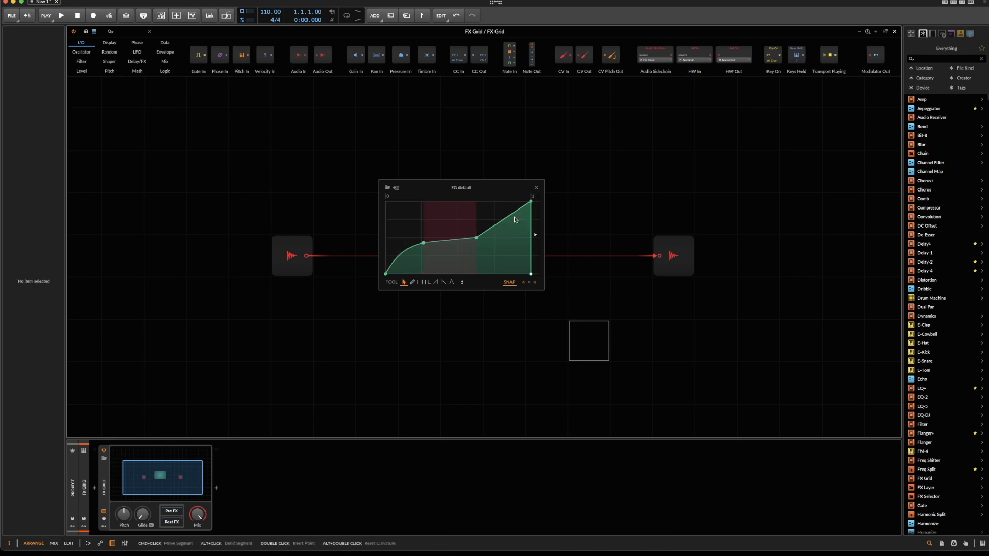
pyautogui.moveTo(512, 212); pyautogui.dragTo(524, 211)
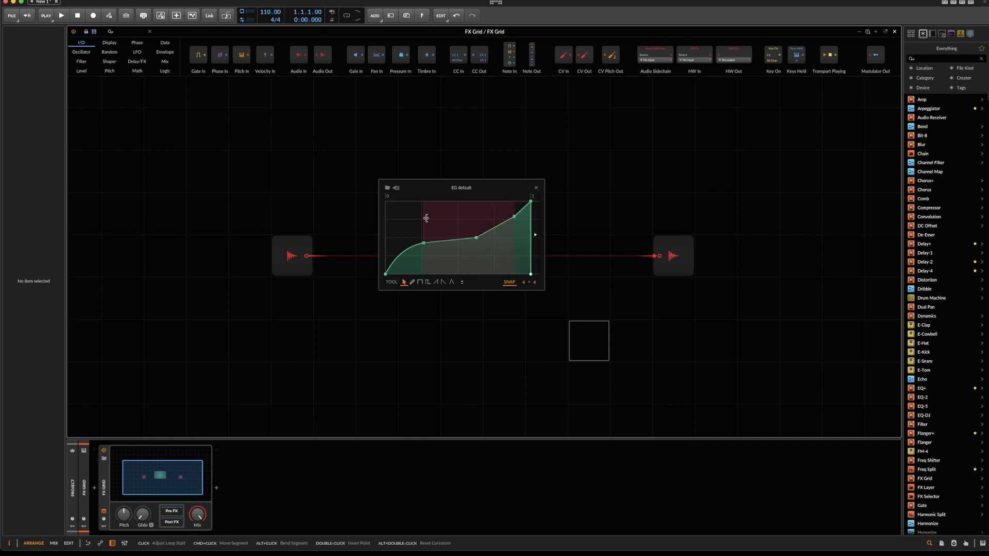
pyautogui.moveTo(423, 242)
pyautogui.mouseDown()
pyautogui.moveTo(415, 246)
pyautogui.moveTo(422, 242)
pyautogui.mouseUp()
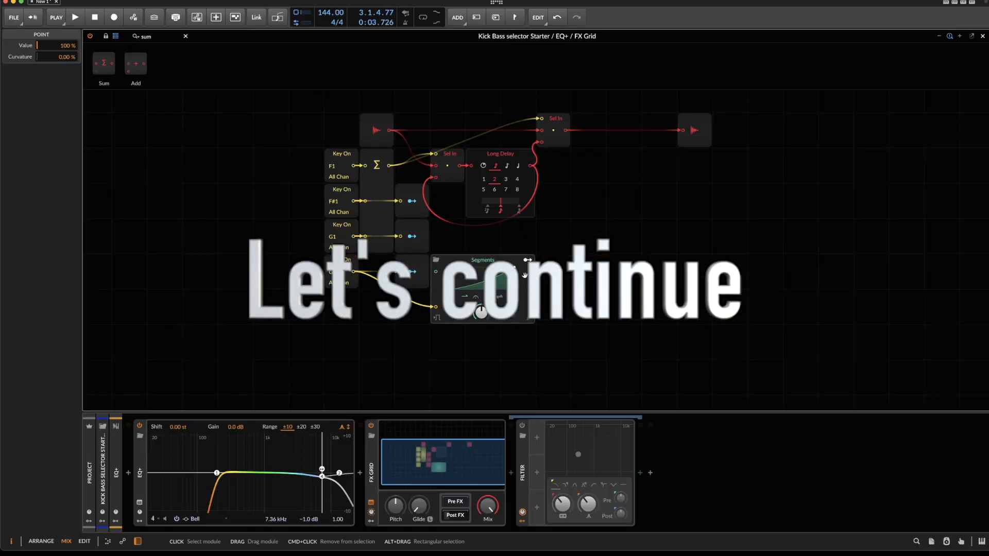
# Play back the filter sweep in the Kick Bass project and show the FX Grid's modulation assignments
pyautogui.press('space')
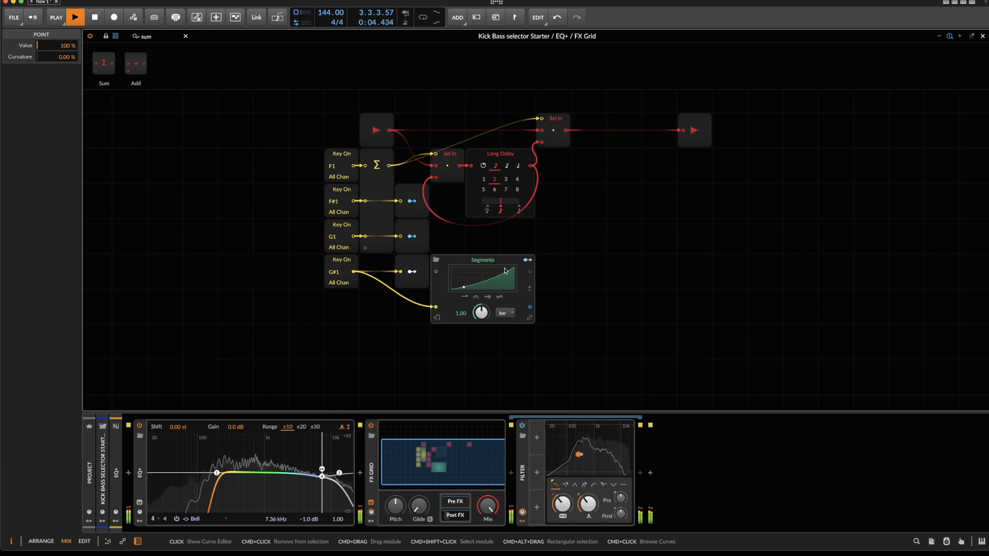
pyautogui.press('space')
pyautogui.scroll(-2, 491, 310)
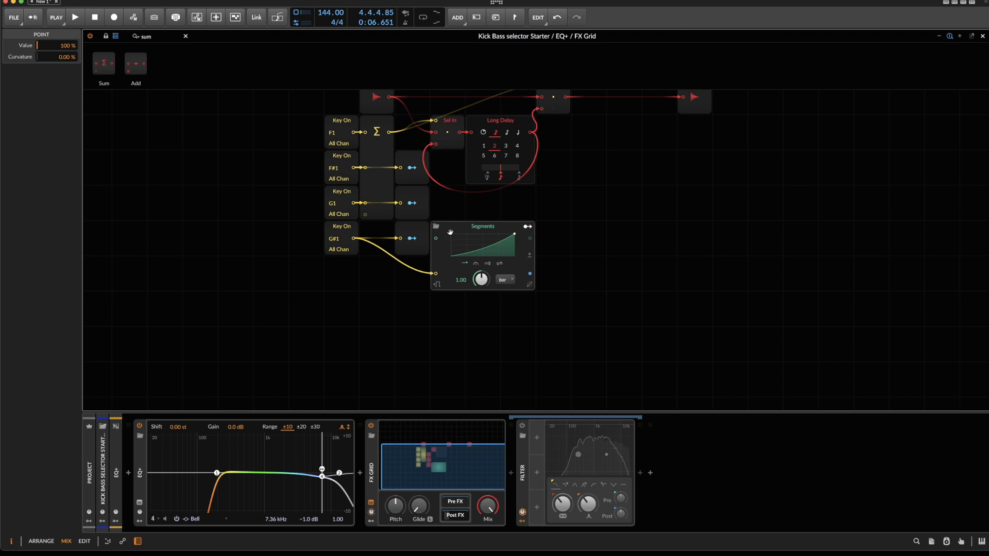
pyautogui.click(374, 471)
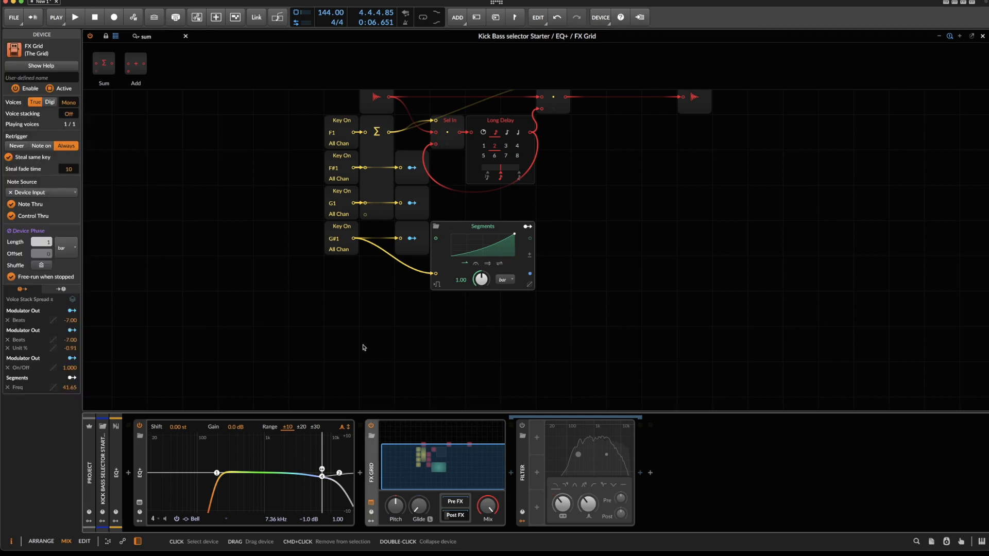
pyautogui.scroll(2, 354, 336)
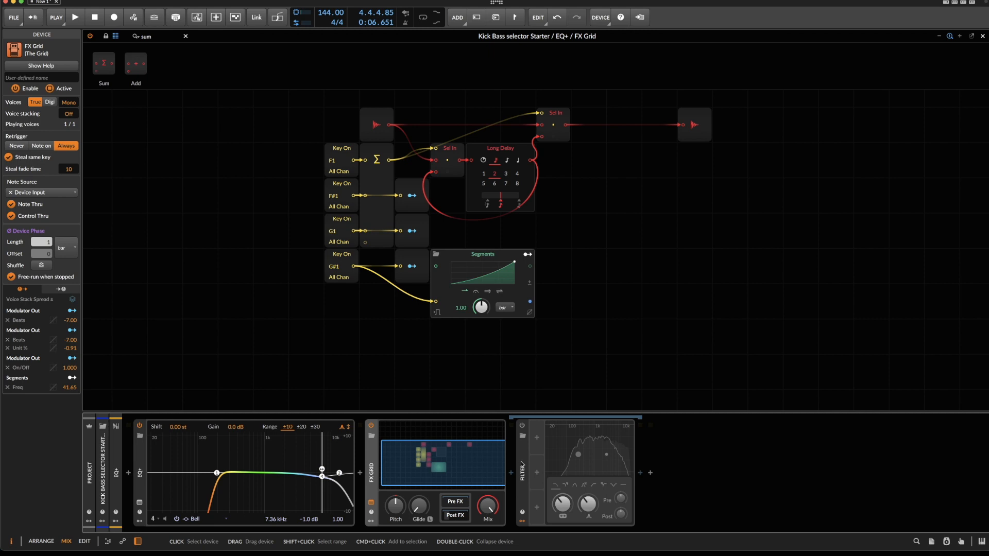
# Lower the Filter's cutoff to 116 Hz, increase the Segments modulation of it to 55.69 st and play back the sweep
pyautogui.press('space')
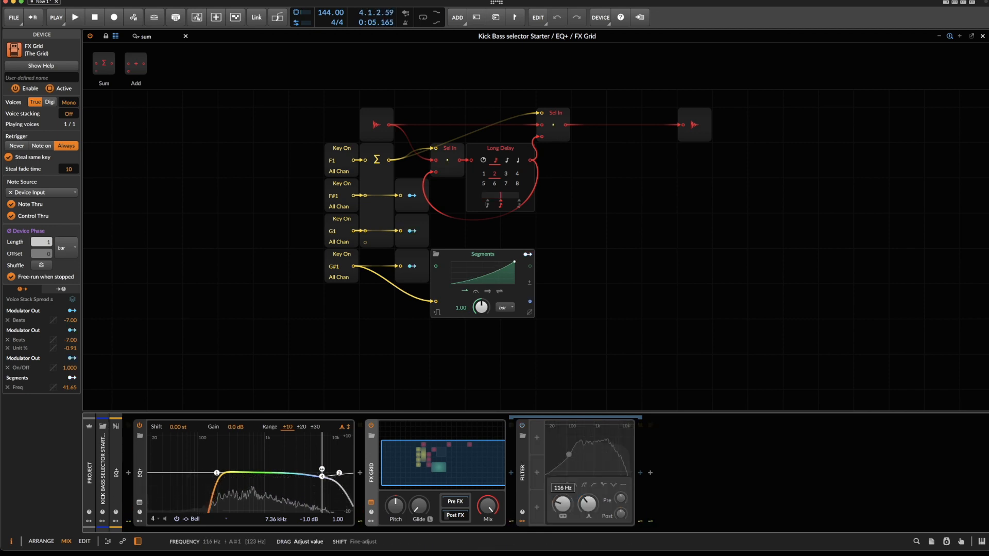
pyautogui.click(525, 254)
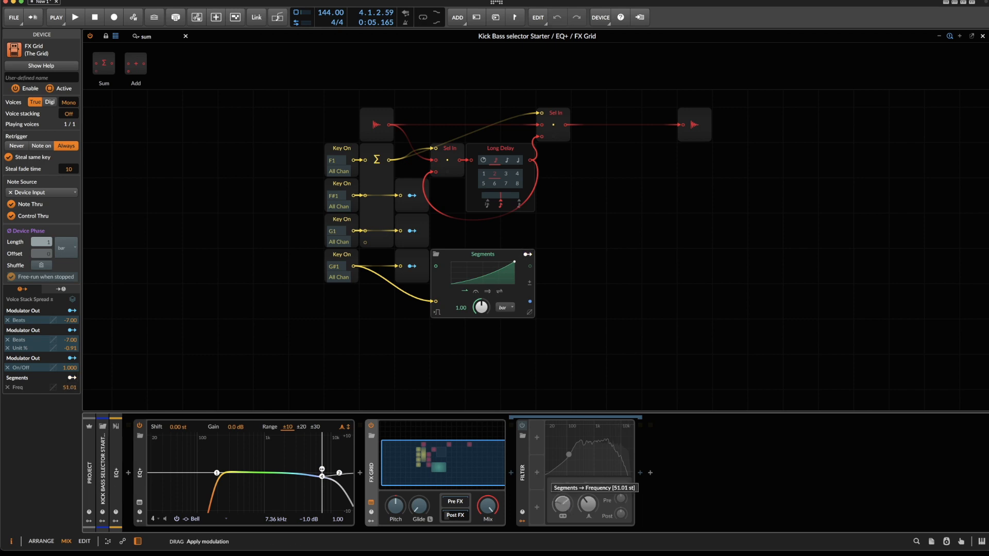
pyautogui.press('space')
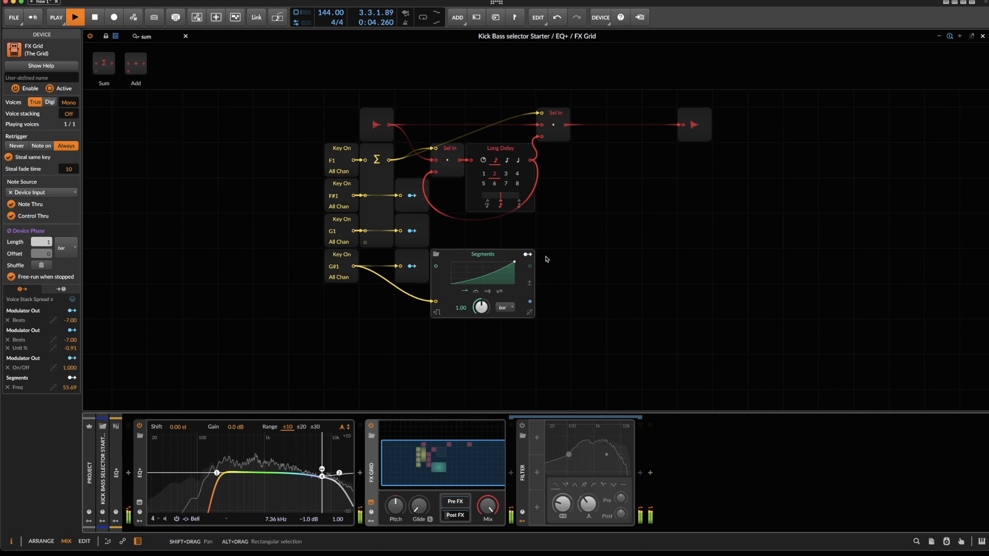
pyautogui.press('space')
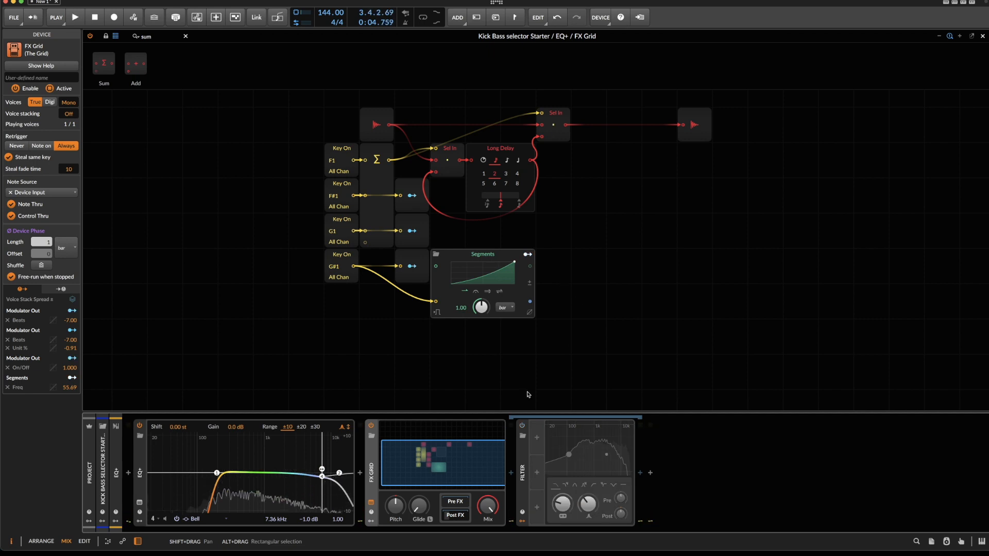
# Search the Audio FX devices for "pi" and insert a Pitch Shifter after the Filter
pyautogui.click(640, 473)
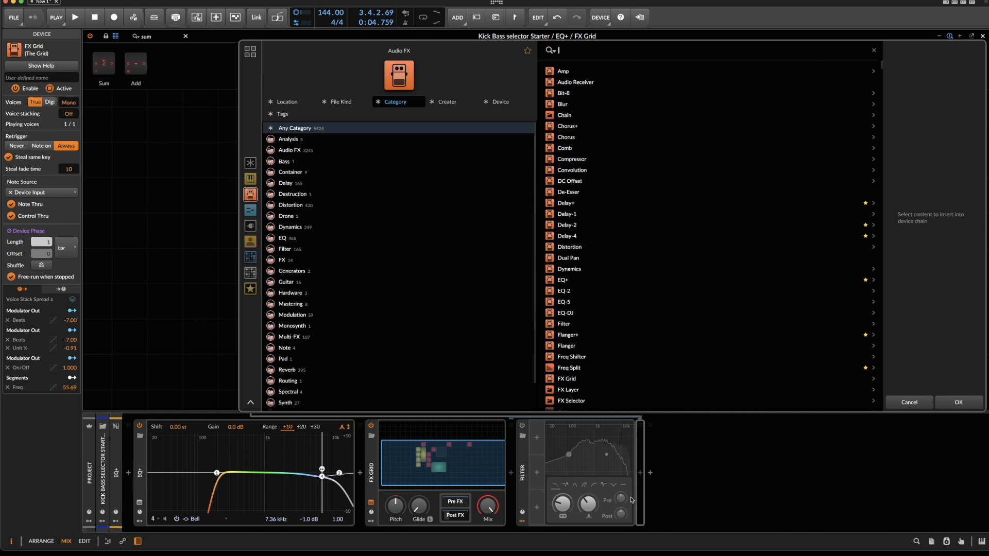
pyautogui.write('pi')
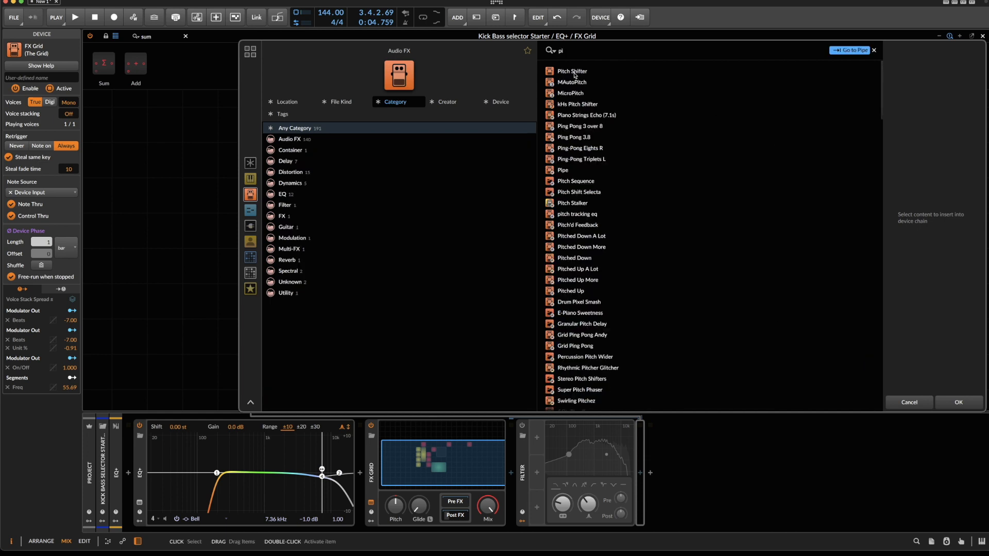
pyautogui.click(575, 73)
pyautogui.click(959, 402)
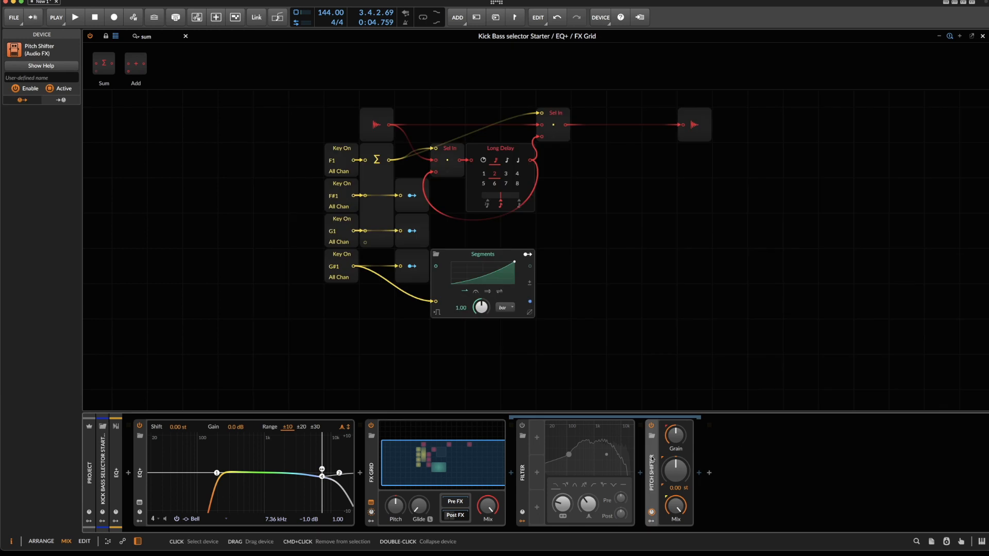
pyautogui.press('super+d')
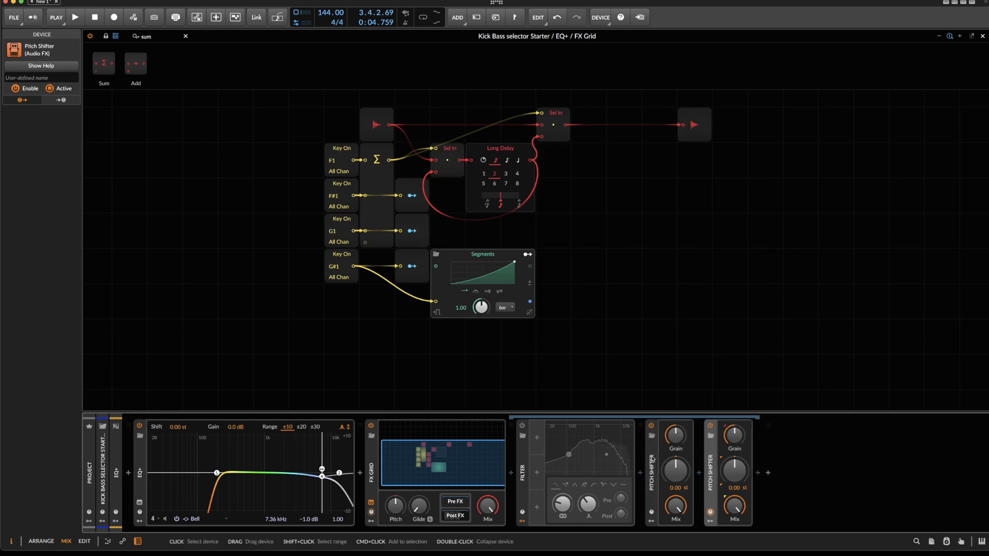
pyautogui.click(652, 459)
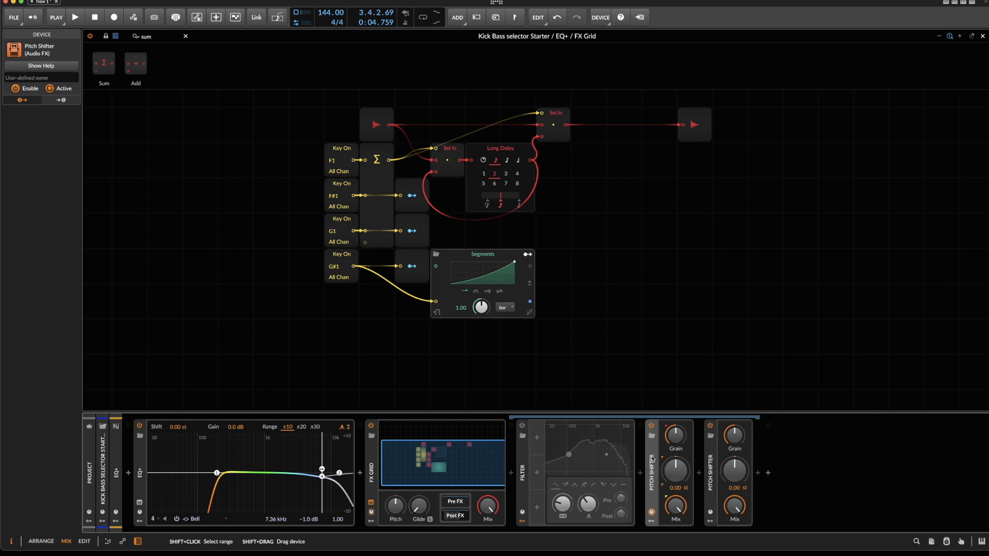
pyautogui.click(713, 459)
pyautogui.press('Delete')
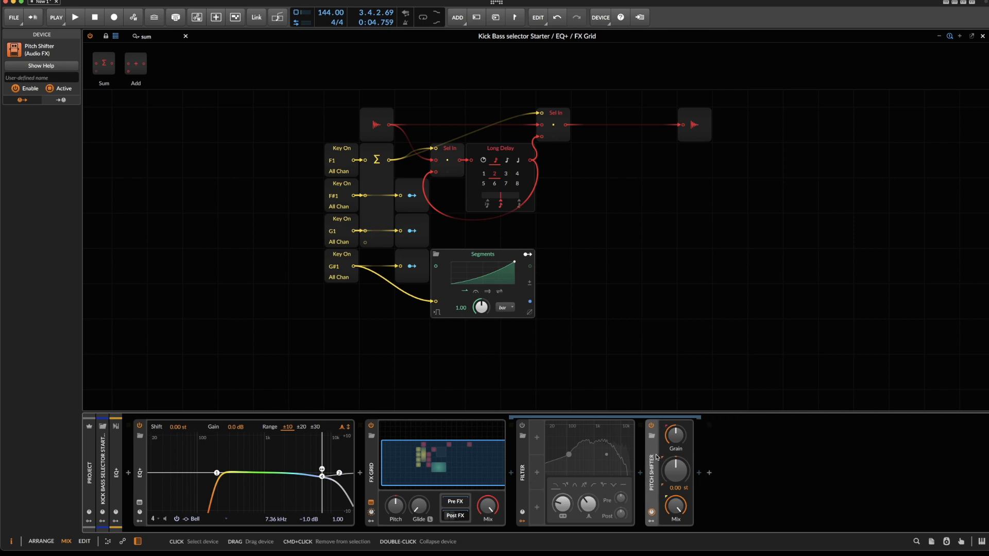
# Wrap the Pitch Shifter in an FX Layer and add a Macro modulator to that layer
pyautogui.press('super+g')
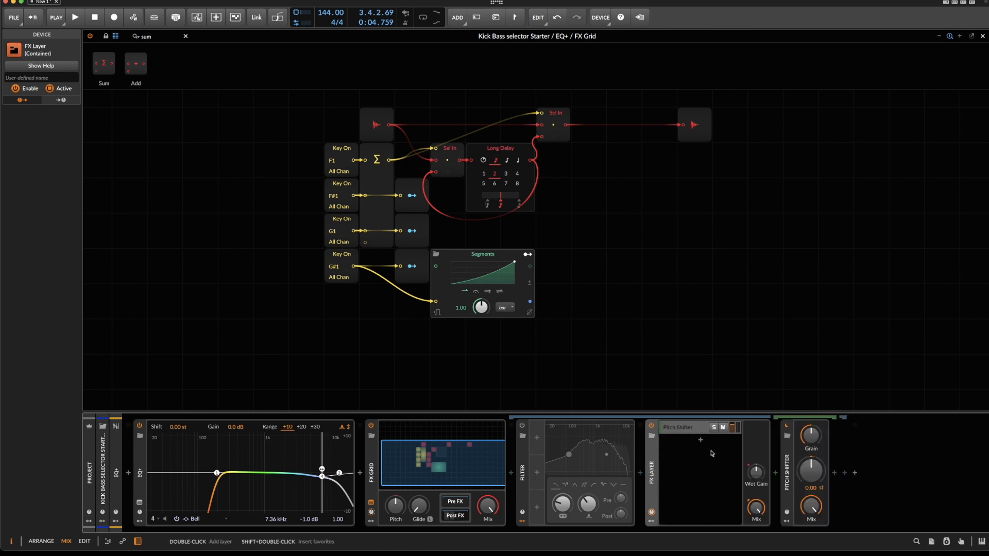
pyautogui.click(651, 521)
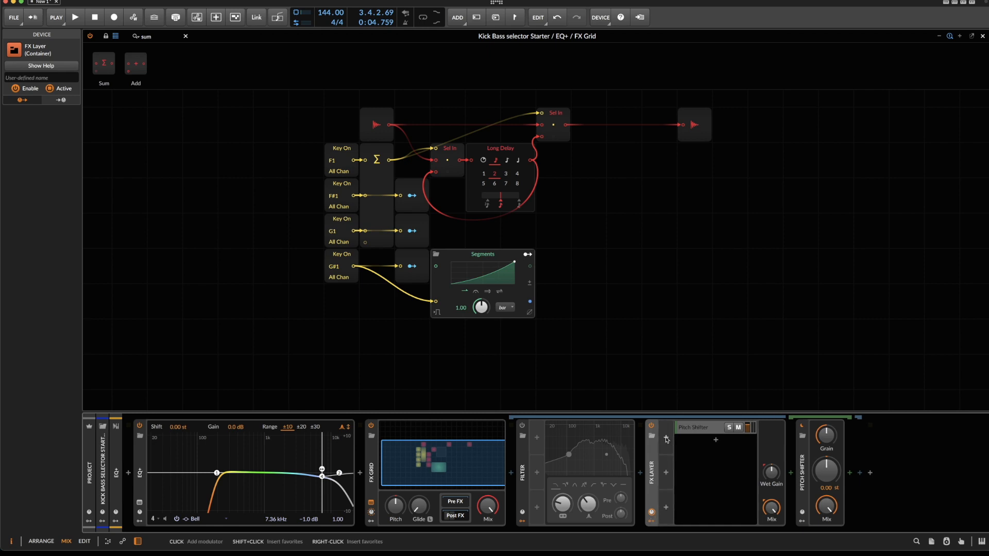
pyautogui.click(666, 439)
pyautogui.write('ma')
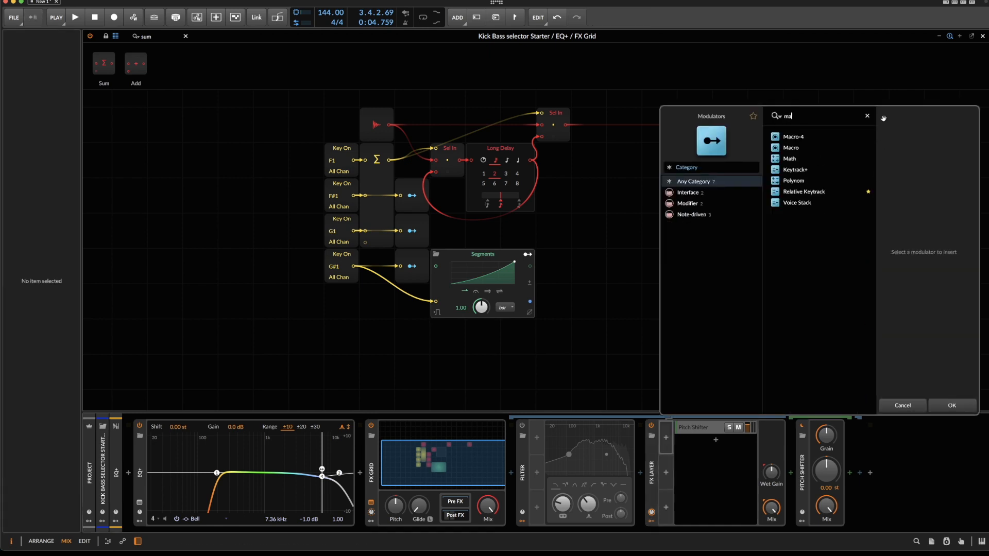
pyautogui.click(797, 149)
pyautogui.click(959, 405)
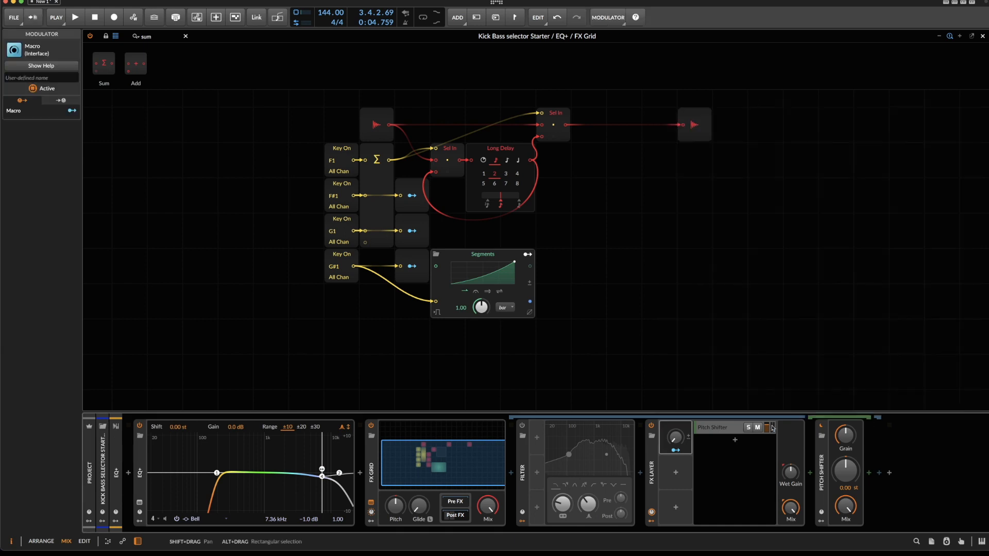
# Duplicate the FX Layer's Macro and place the copy in the slot directly beneath the original
pyautogui.click(689, 436)
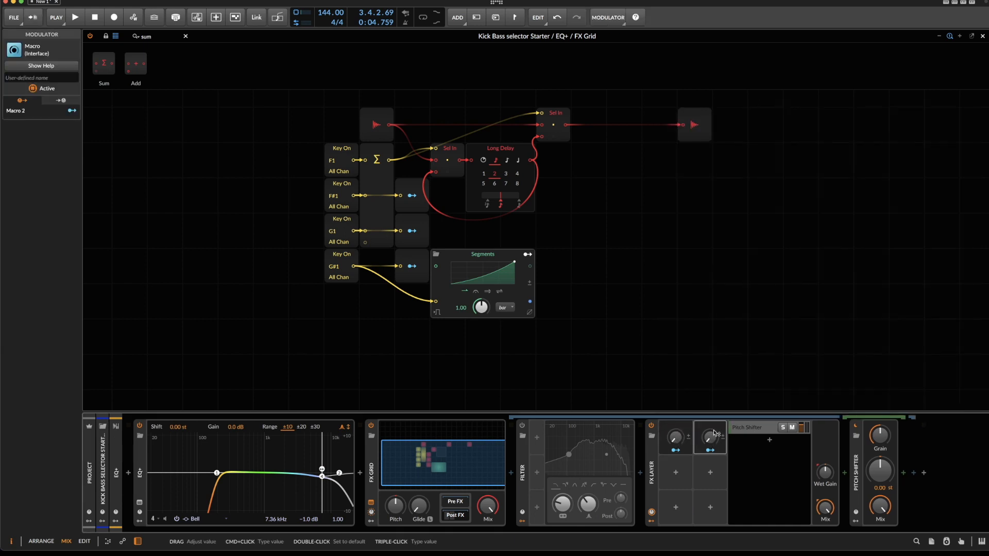
pyautogui.click(712, 423)
pyautogui.click(682, 464)
pyautogui.moveTo(699, 450); pyautogui.dragTo(684, 476)
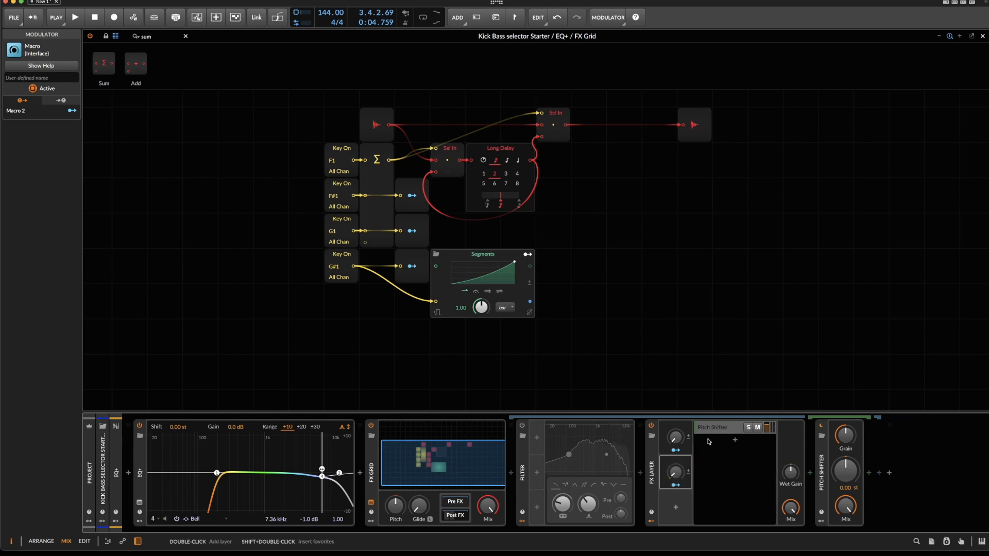
# Modulate the Pitch Shifter's Grain with the upper Macro, with Grain's base at minimum and the Macro at 50.8 %
pyautogui.click(676, 451)
pyautogui.moveTo(845, 435); pyautogui.dragTo(846, 417)
pyautogui.moveTo(846, 437); pyautogui.dragTo(846, 495)
pyautogui.moveTo(675, 437); pyautogui.dragTo(675, 404)
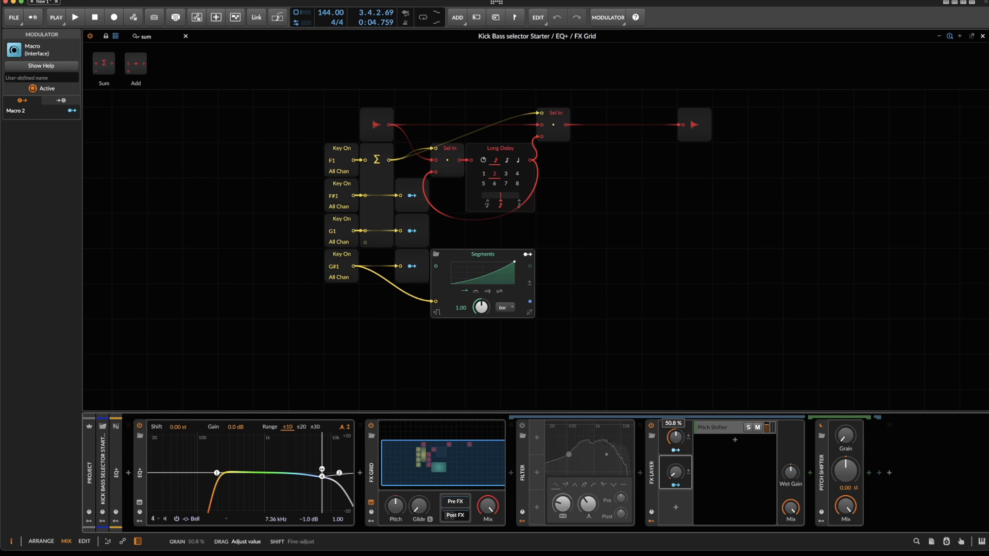
# Modulate the Pitch Shifter's pitch by 12 semitones with the FX Layer's lower Macro
pyautogui.click(675, 475)
pyautogui.click(675, 485)
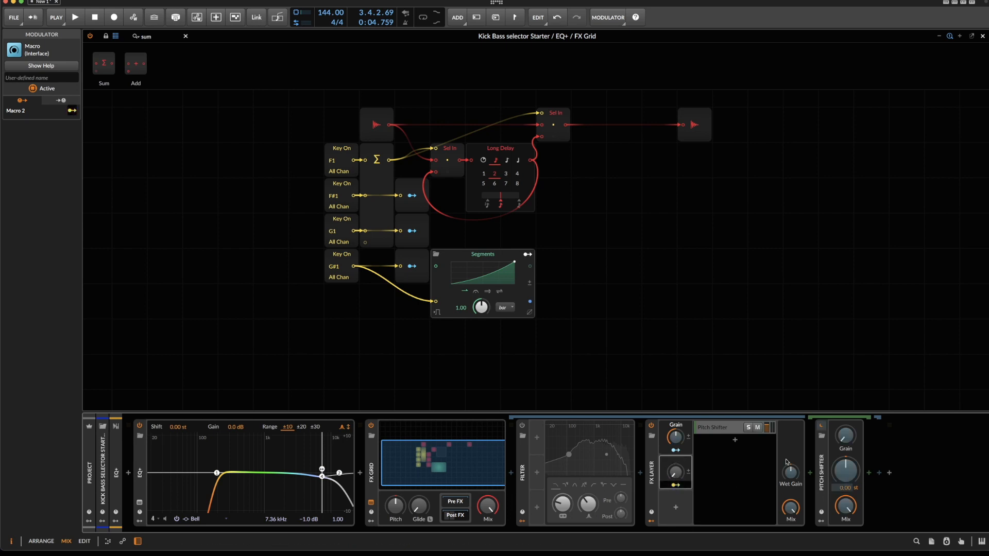
pyautogui.moveTo(845, 469); pyautogui.dragTo(846, 443)
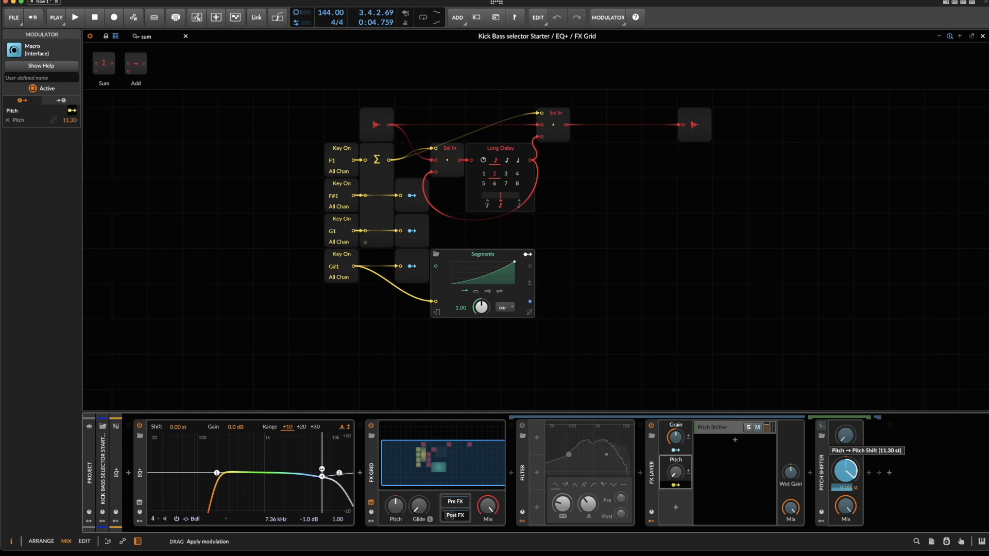
pyautogui.moveTo(846, 443); pyautogui.dragTo(846, 442)
pyautogui.moveTo(846, 442); pyautogui.dragTo(846, 441)
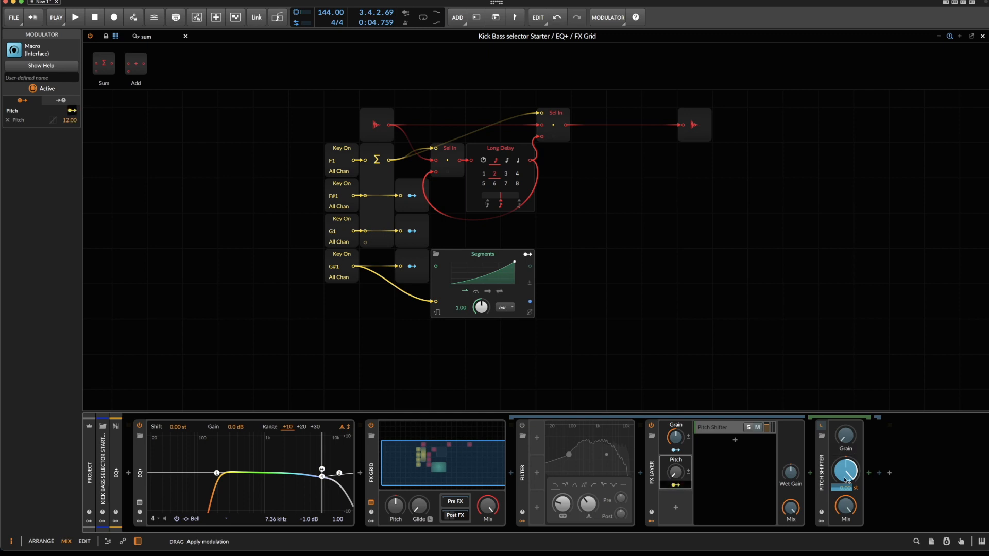
pyautogui.click(675, 485)
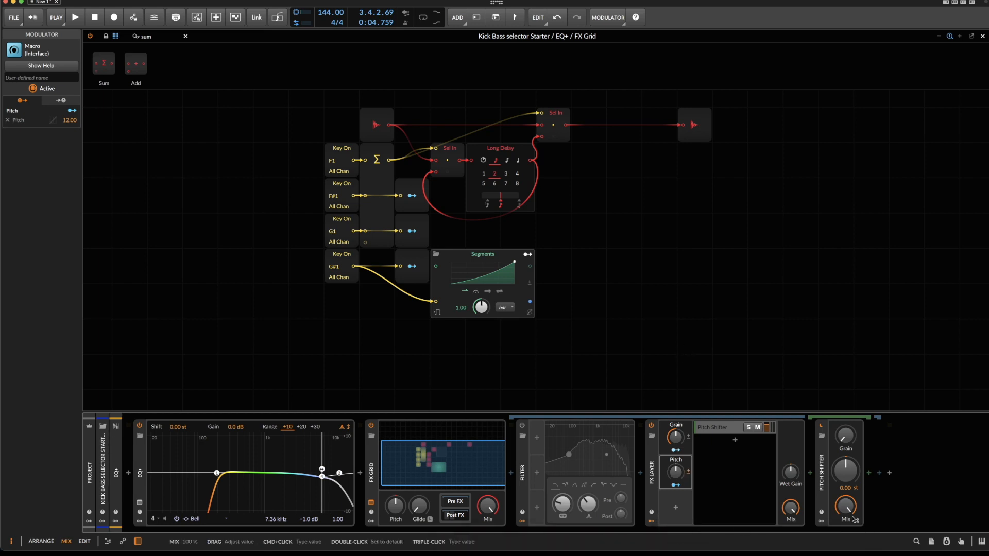
# Duplicate the Pitch Shifter so a second one follows it inside the FX Layer
pyautogui.click(821, 484)
pyautogui.press('super+d')
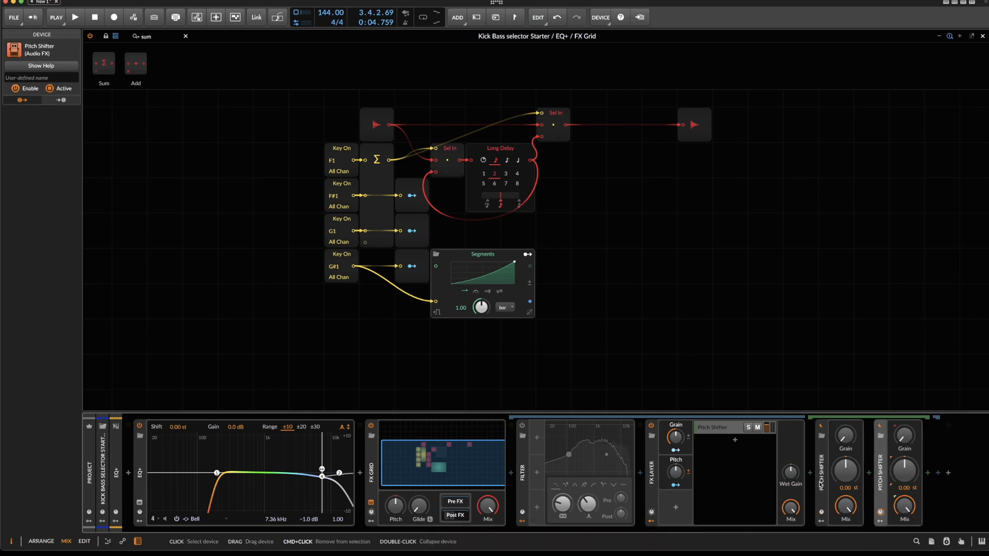
pyautogui.click(651, 492)
# Duplicate the G#1 Key On, Modulator Out and Segments group beneath itself and modulate the FX Layer's On/Off with the copied Modulator Out
pyautogui.moveTo(279, 263); pyautogui.dragTo(561, 329)
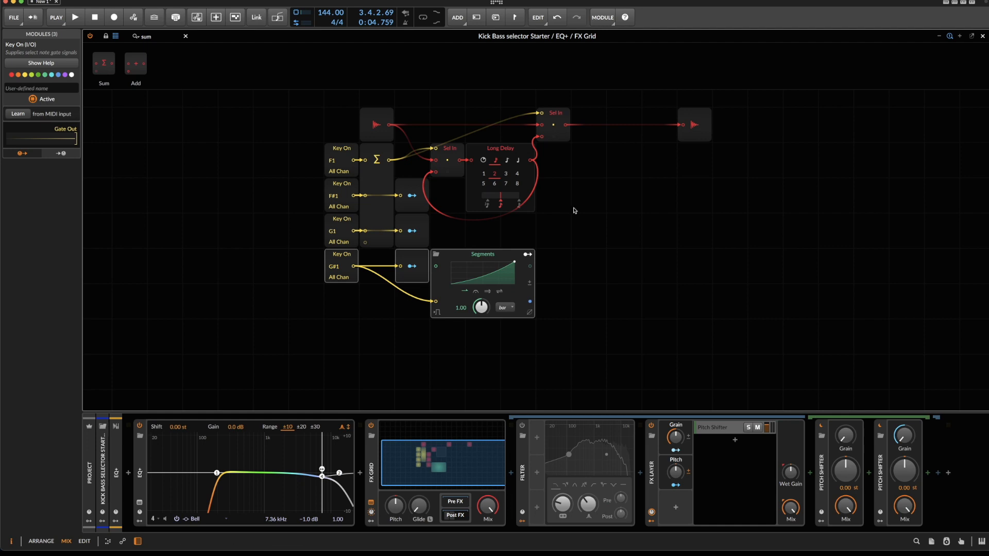
pyautogui.press('super+d')
pyautogui.click(377, 301)
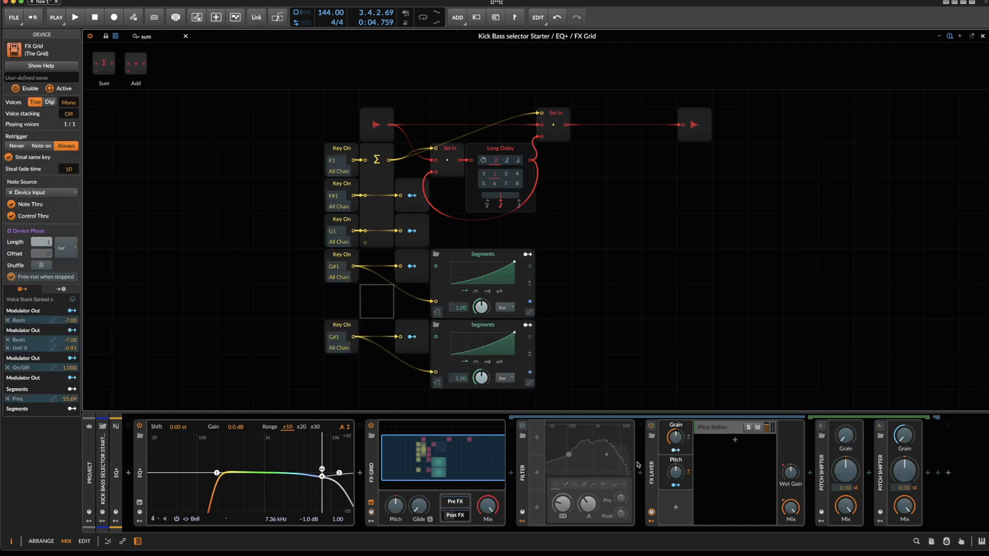
pyautogui.moveTo(651, 426)
pyautogui.mouseDown()
pyautogui.moveTo(651, 402)
pyautogui.moveTo(652, 412)
pyautogui.mouseUp()
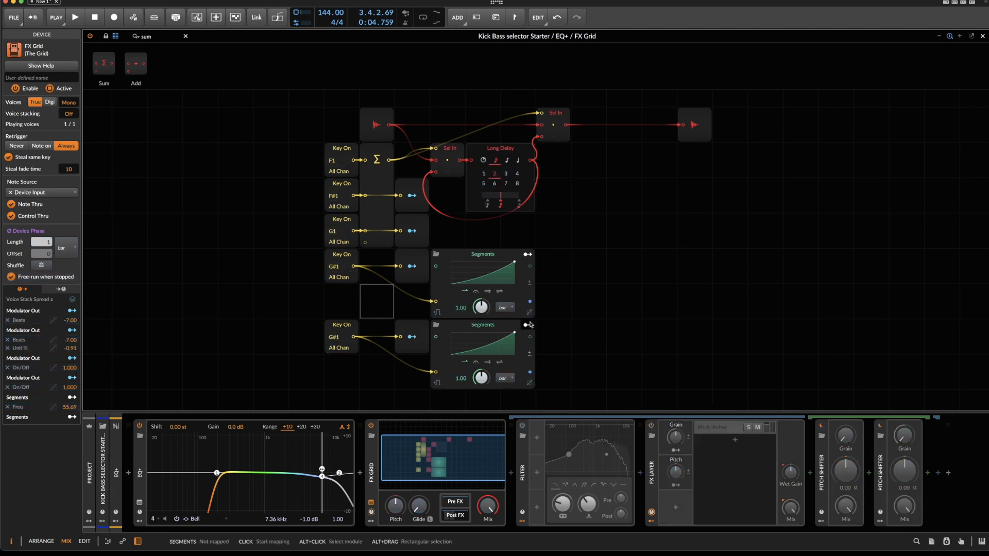
# Modulate the FX Layer's Pitch macro with the duplicated Segments at an amount of 1.000
pyautogui.click(529, 327)
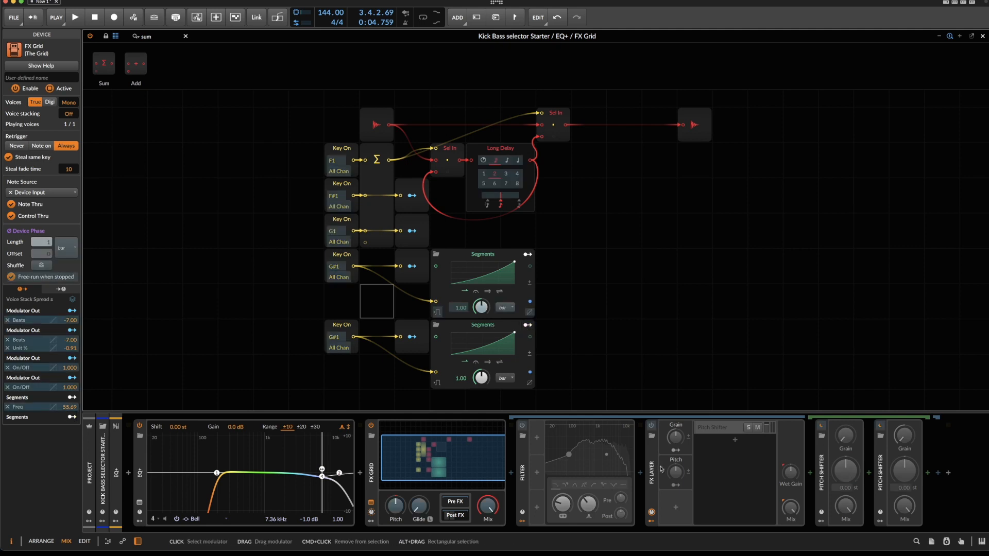
pyautogui.moveTo(674, 475); pyautogui.dragTo(674, 453)
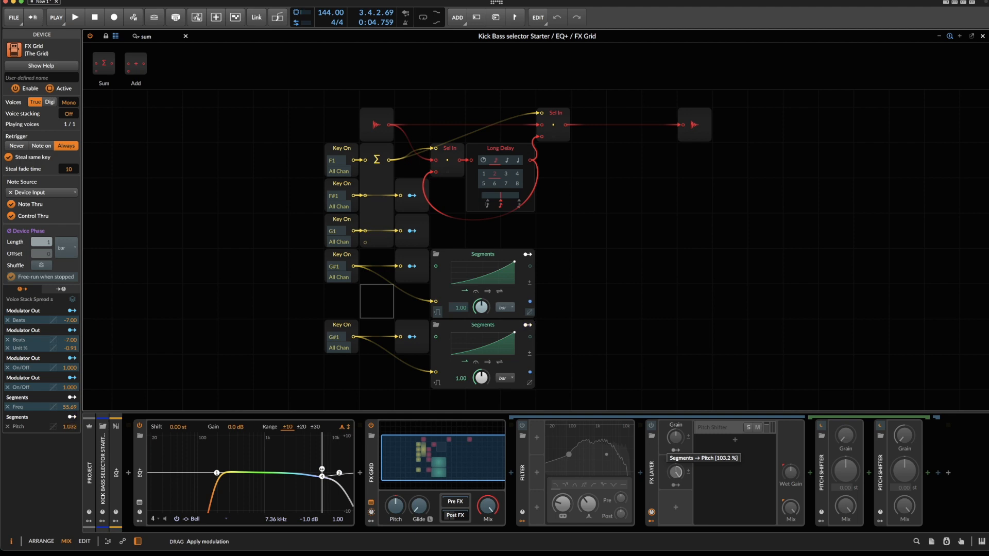
pyautogui.moveTo(674, 453); pyautogui.dragTo(674, 451)
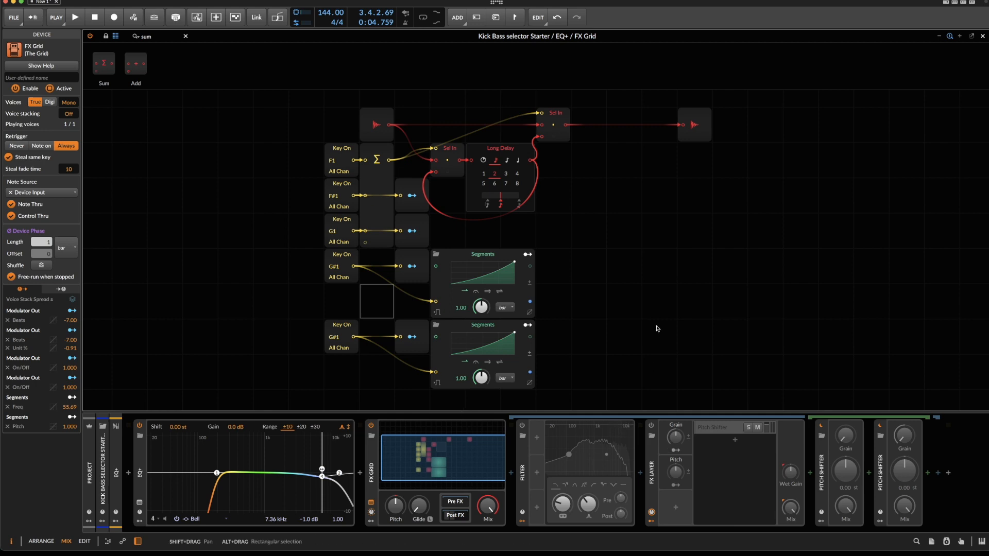
# Play the project to audition the note-triggered pitch sweep, select the FX Layer and stop playback
pyautogui.press('space')
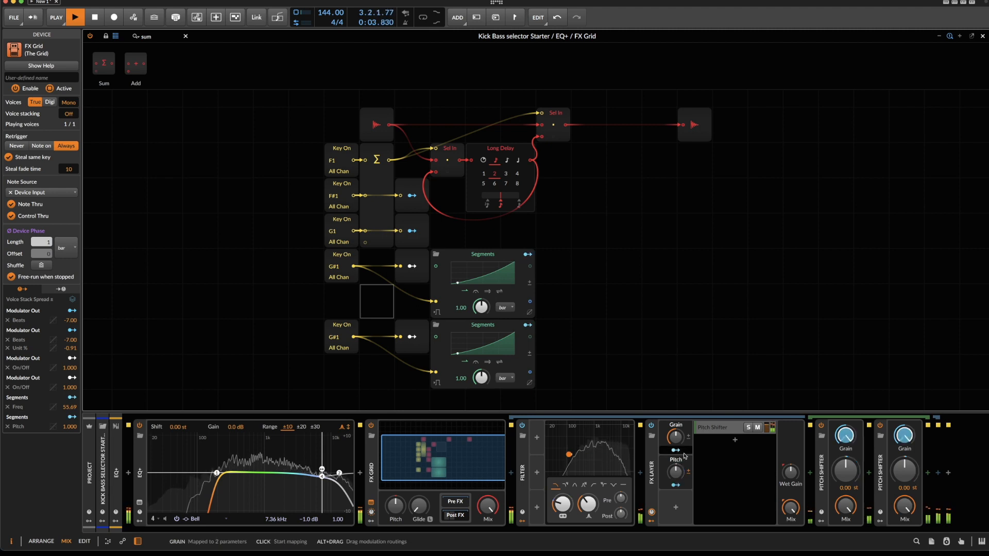
pyautogui.click(650, 455)
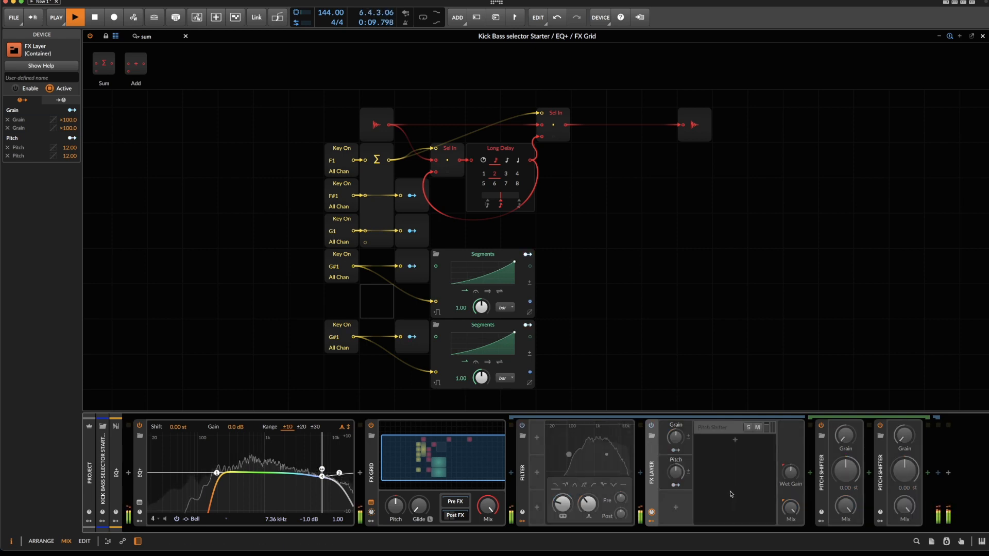
pyautogui.press('space')
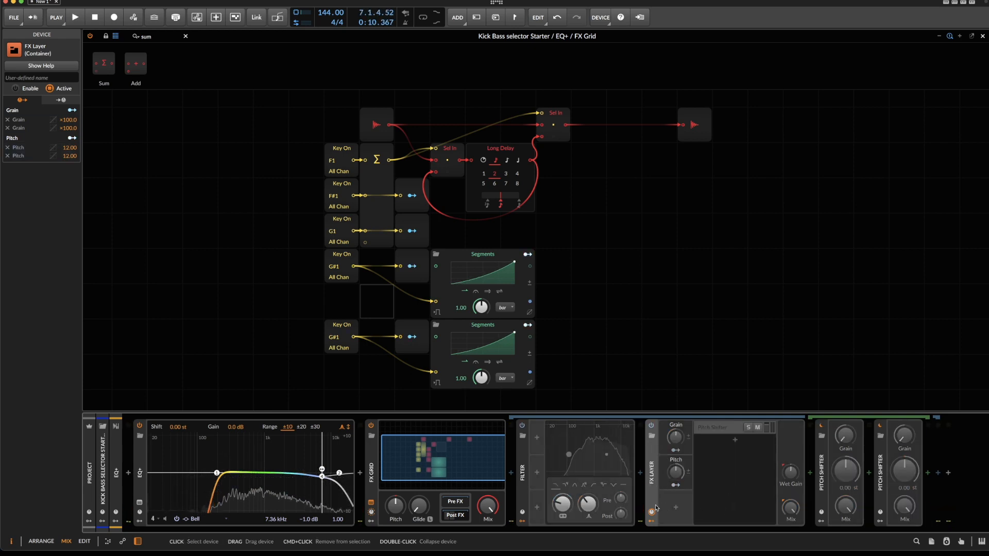
# Show the FX Layer's remote controls and add a new preset page
pyautogui.click(652, 512)
pyautogui.click(681, 435)
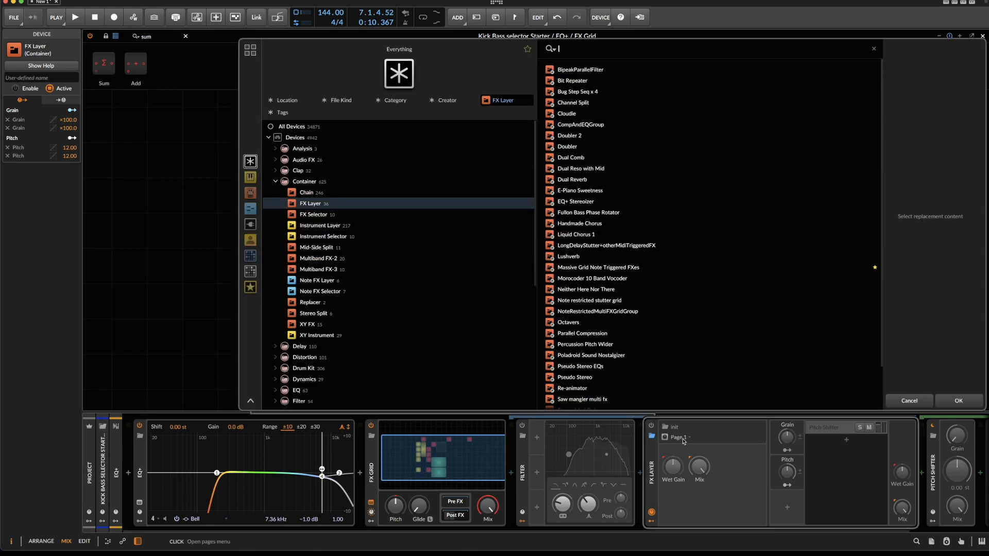
pyautogui.click(925, 397)
pyautogui.click(679, 438)
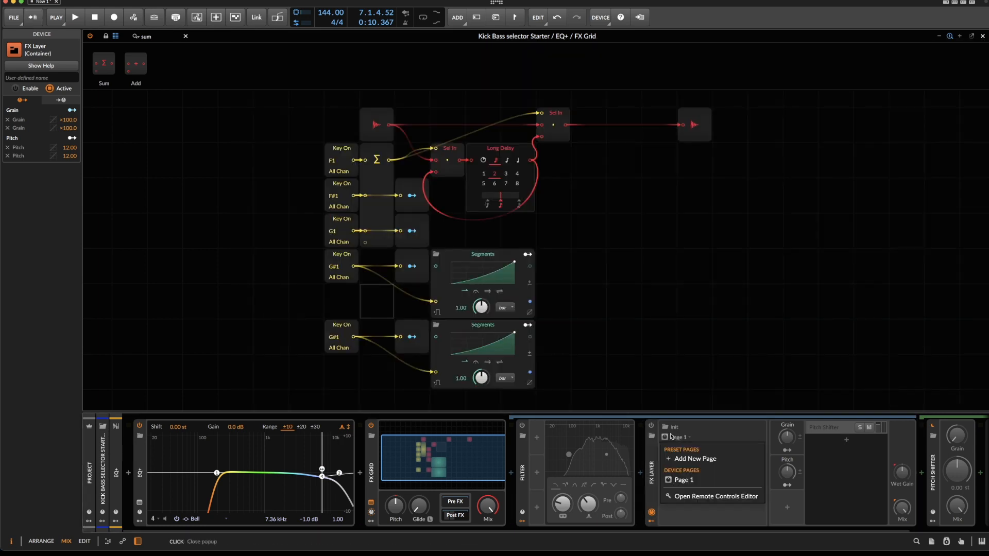
pyautogui.click(684, 465)
# Map the FX Layer's Grain and Pitch macros to the first two remote controls of the new page
pyautogui.click(673, 466)
pyautogui.click(787, 437)
pyautogui.click(700, 465)
pyautogui.click(787, 473)
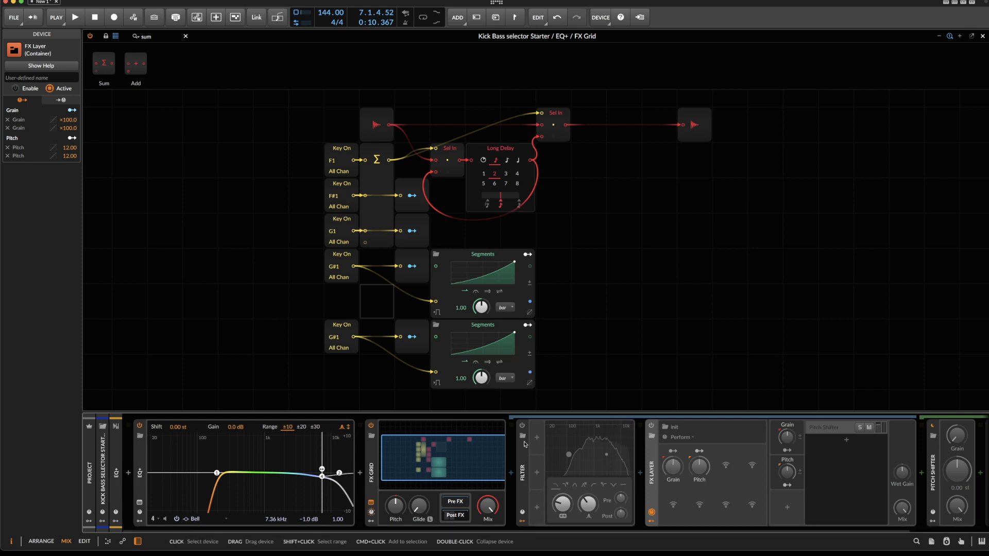
# Play the project to audition the effect with the Grain remote control, and stop playback
pyautogui.press('space')
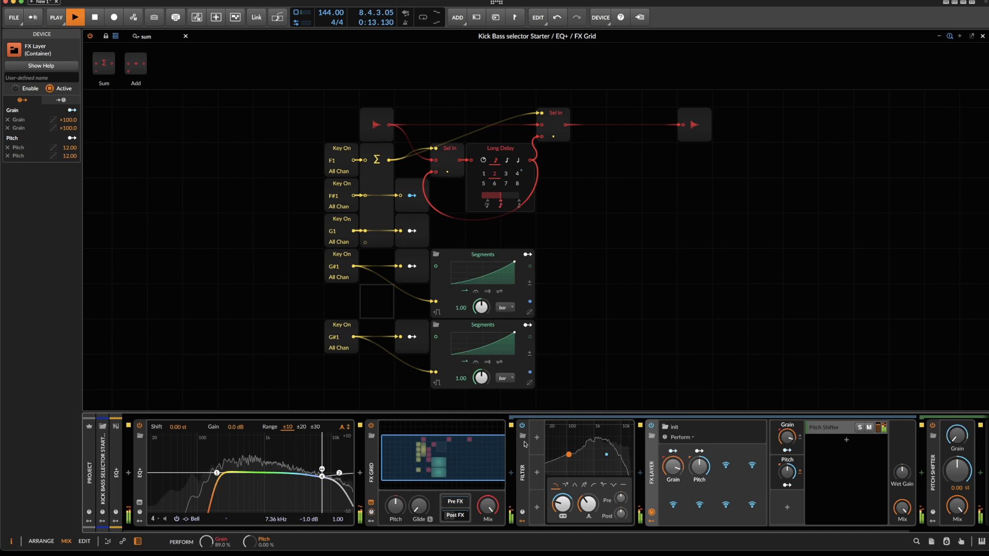
pyautogui.press('space')
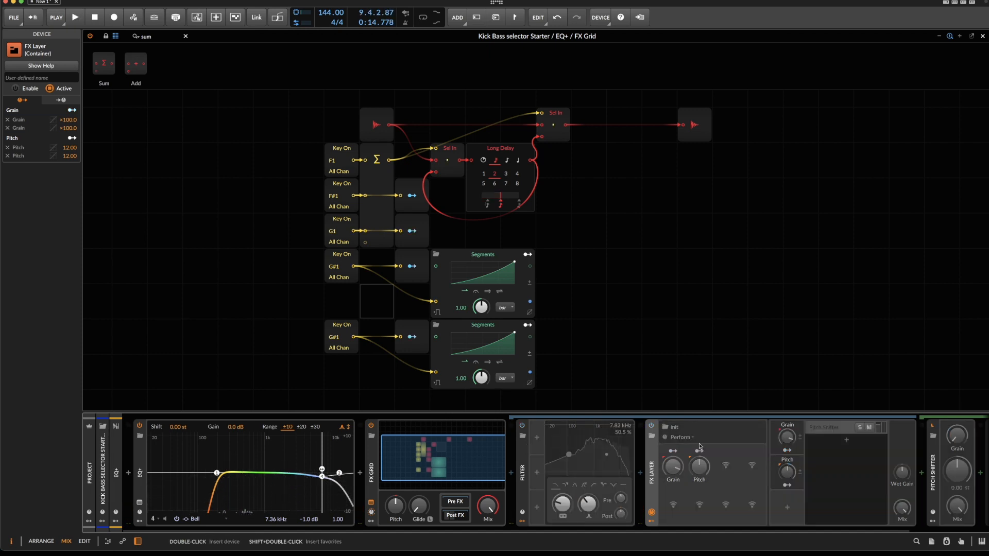
# Collapse the FX Layer's remote controls and modulators, search the Audio FX devices for "fla" and insert Flanger+ after the layer
pyautogui.click(653, 455)
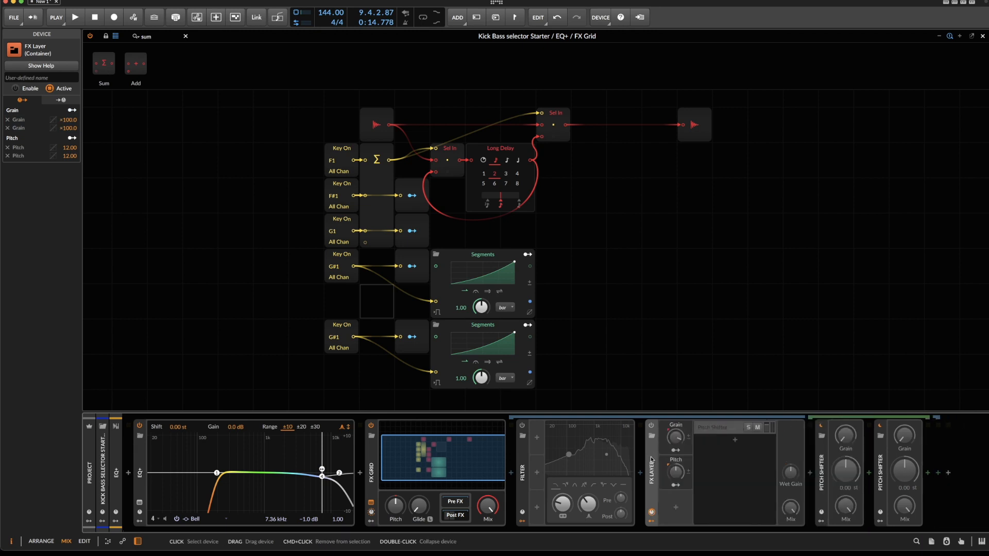
pyautogui.moveTo(652, 460)
pyautogui.mouseDown()
pyautogui.moveTo(647, 468)
pyautogui.moveTo(538, 463)
pyautogui.moveTo(654, 460)
pyautogui.mouseUp()
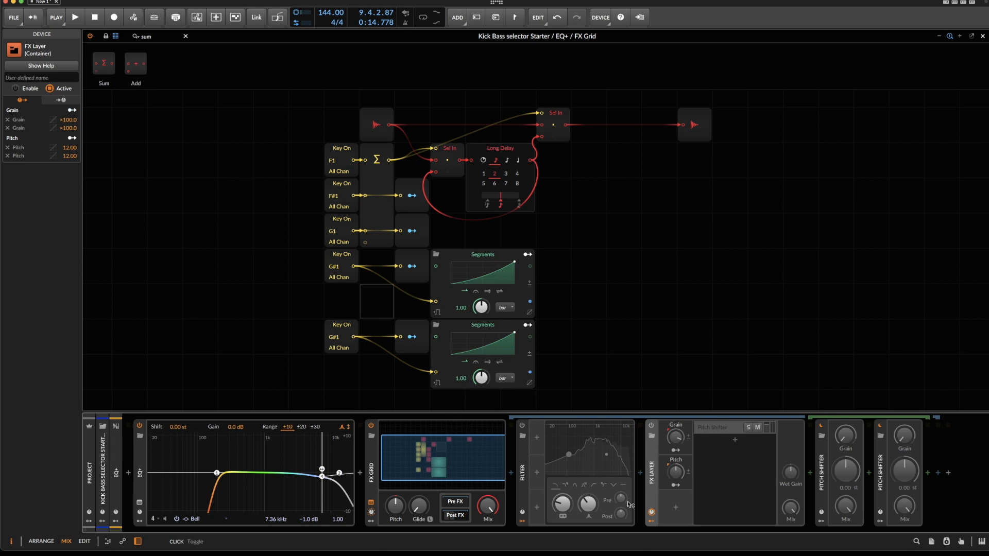
pyautogui.doubleClick(641, 515)
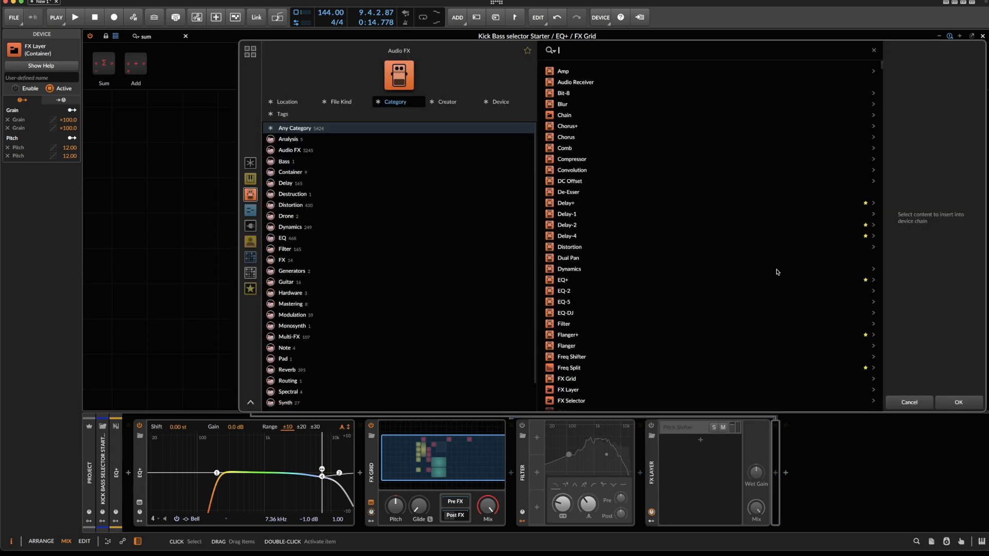
pyautogui.write('fla')
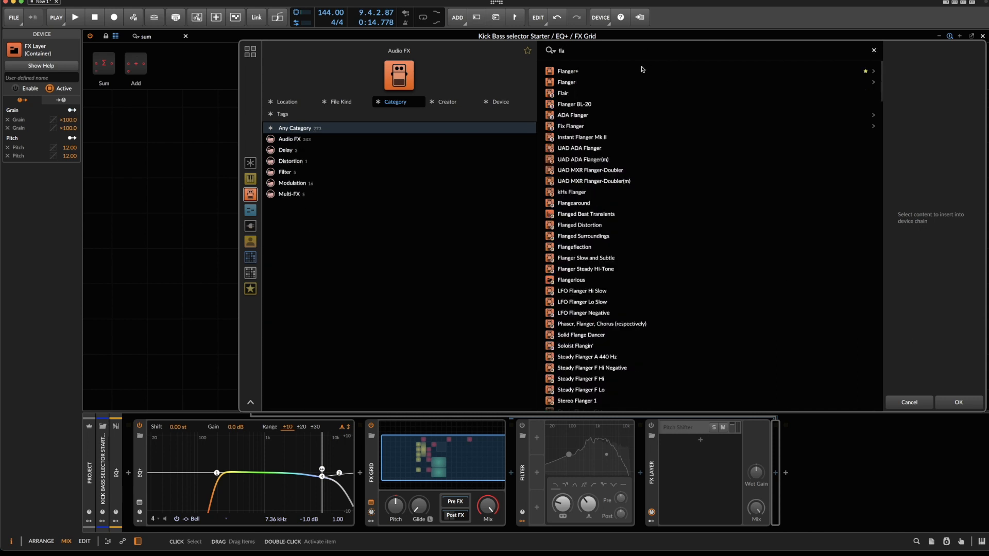
pyautogui.press('Return')
# Duplicate the lower G#1 Key On, Modulator Out and Segments group directly beneath itself
pyautogui.scroll(-3, 626, 327)
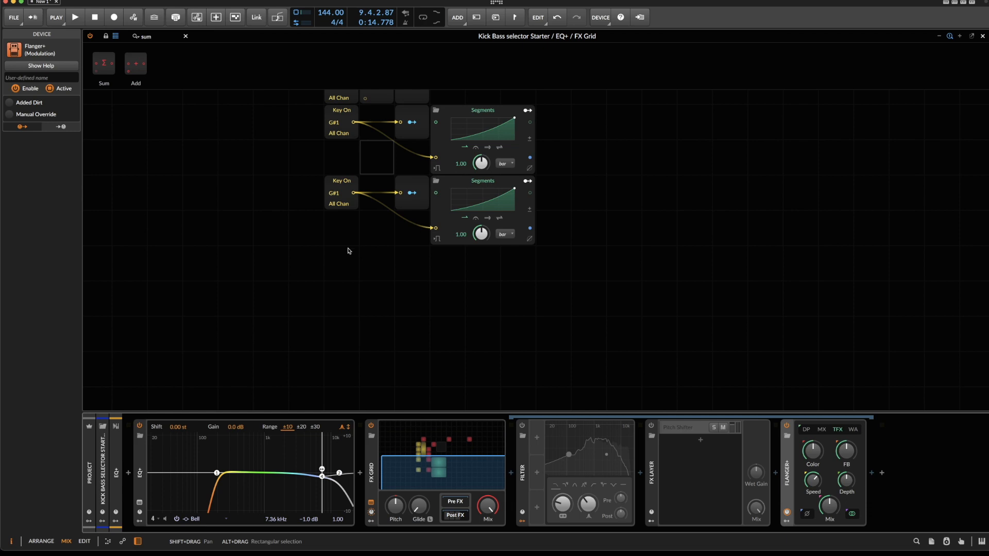
pyautogui.moveTo(283, 199); pyautogui.dragTo(593, 263)
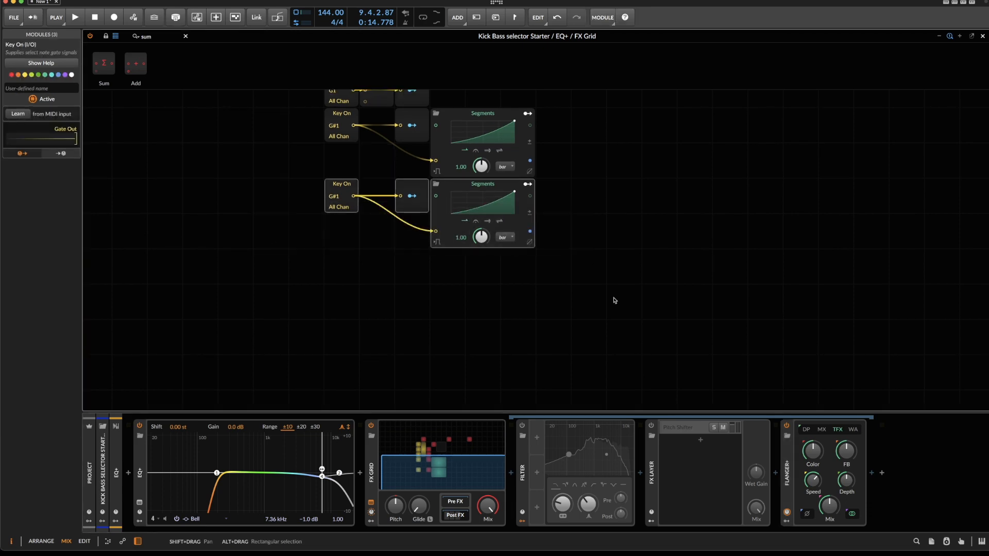
pyautogui.hotkey('ctrl', 'd')
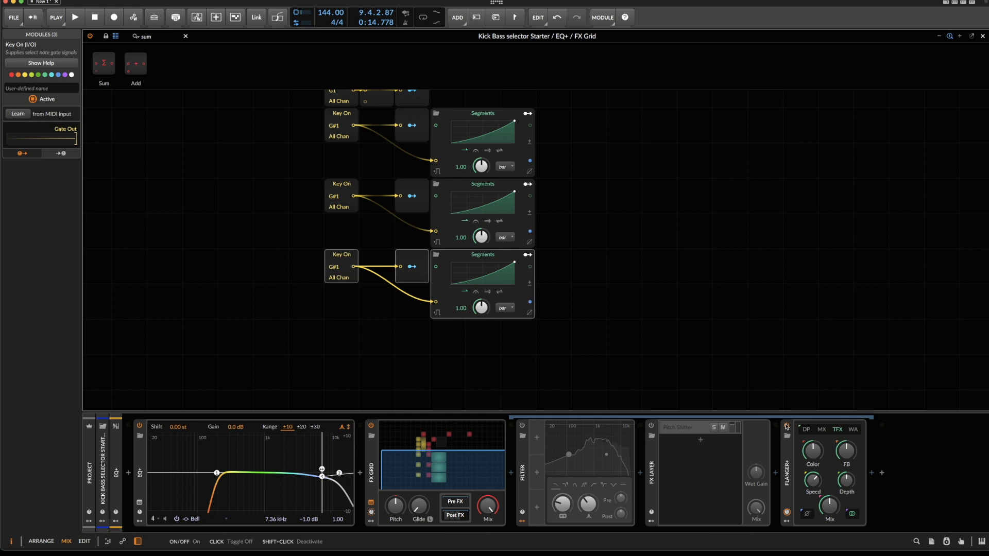
# Switch off the Flanger+ and modulate its On/Off with the lowest Modulator Out at an amount of 1.000
pyautogui.click(786, 426)
pyautogui.click(412, 266)
pyautogui.moveTo(787, 426); pyautogui.dragTo(787, 383)
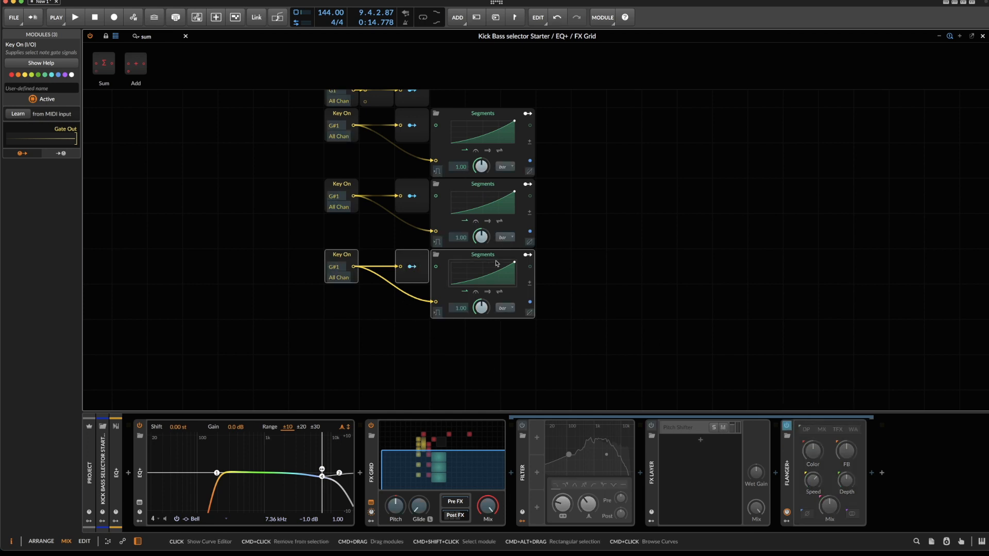
pyautogui.click(411, 266)
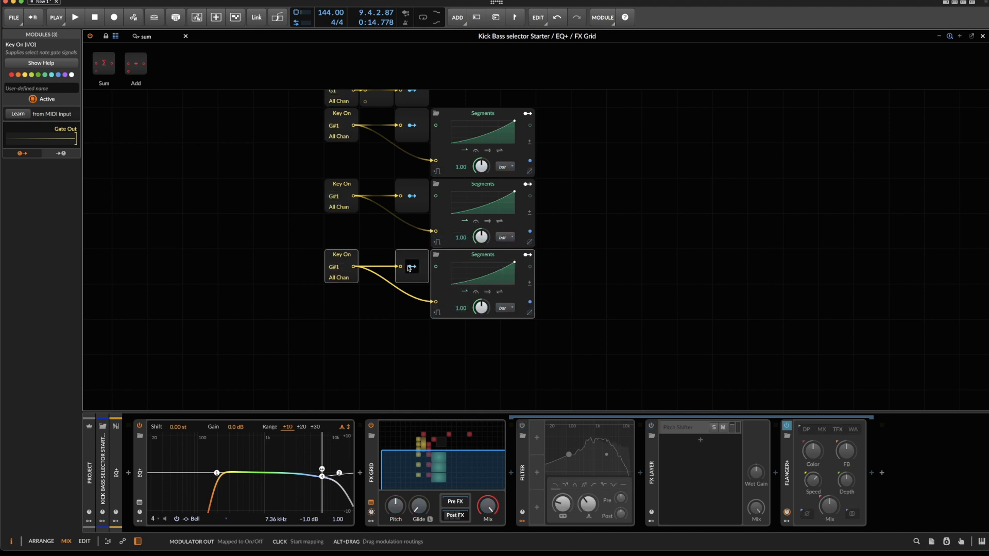
pyautogui.click(410, 260)
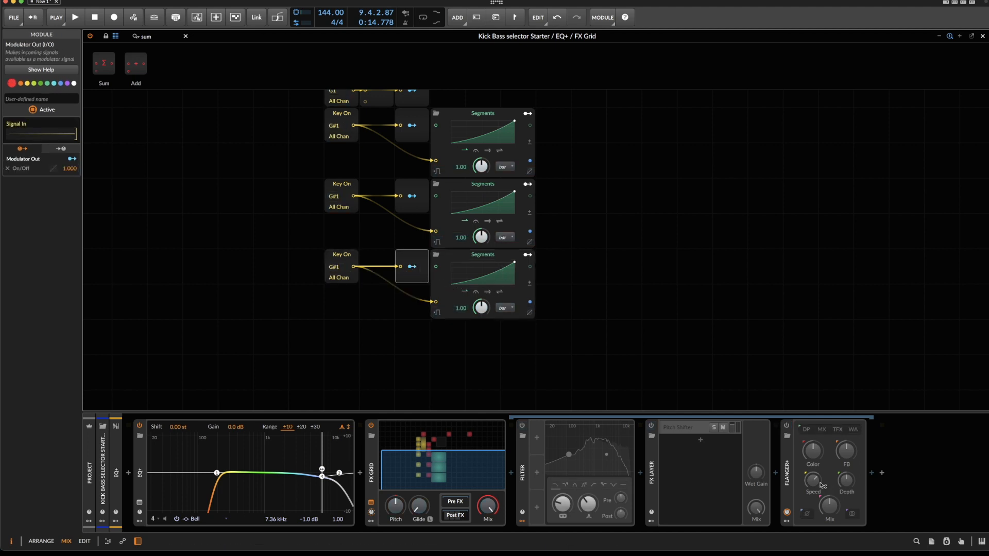
# Enable Manual Override on the Flanger+ and adjust its Mod control
pyautogui.click(807, 432)
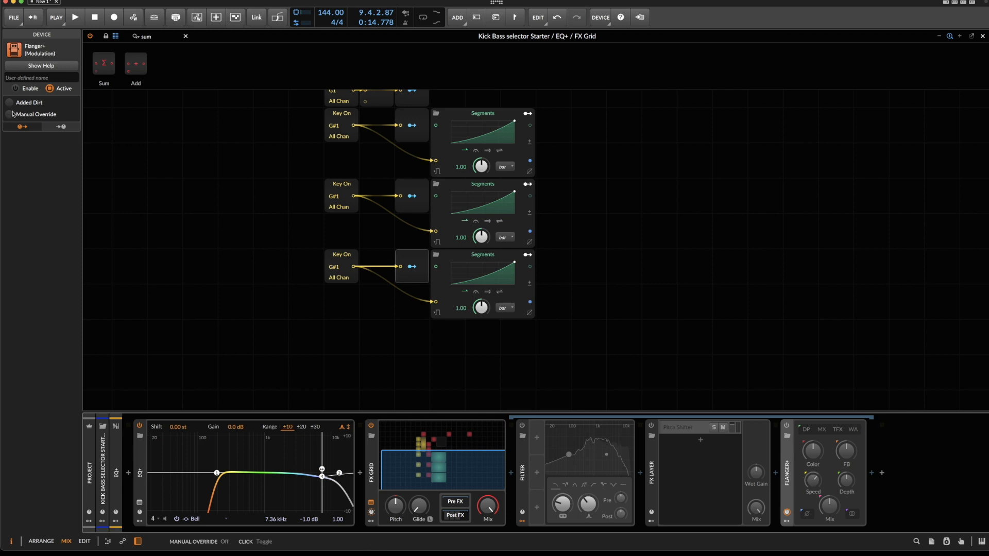
pyautogui.click(12, 115)
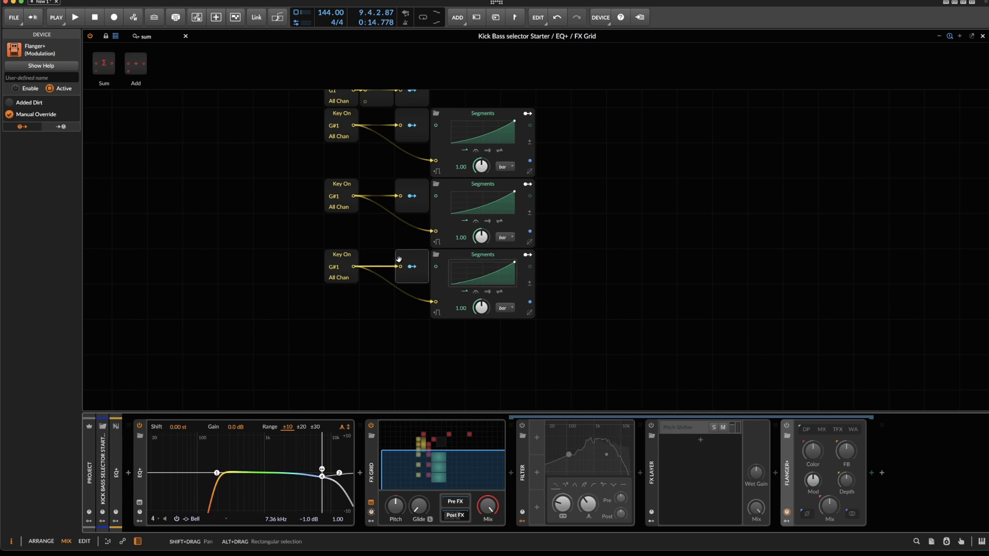
pyautogui.moveTo(813, 480)
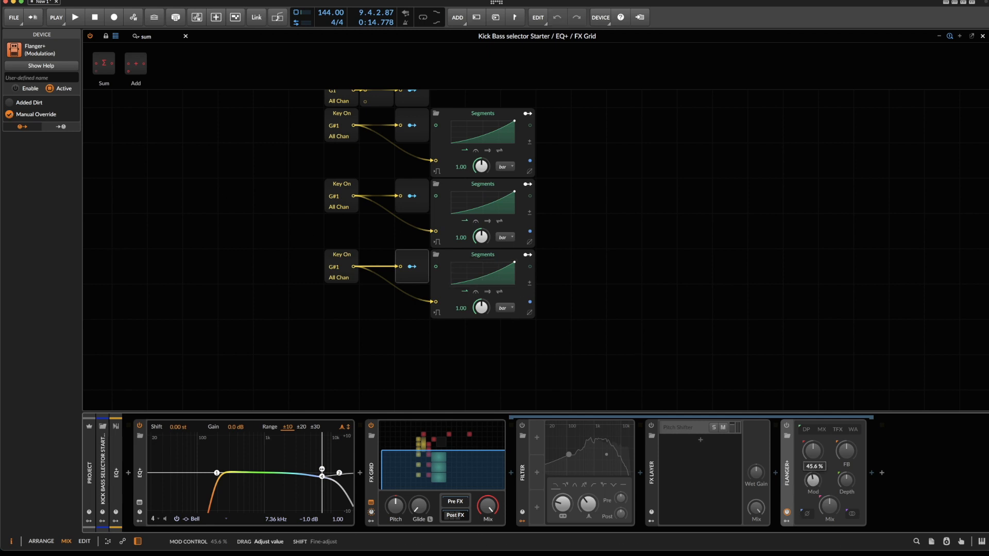
pyautogui.moveTo(813, 480); pyautogui.dragTo(813, 471)
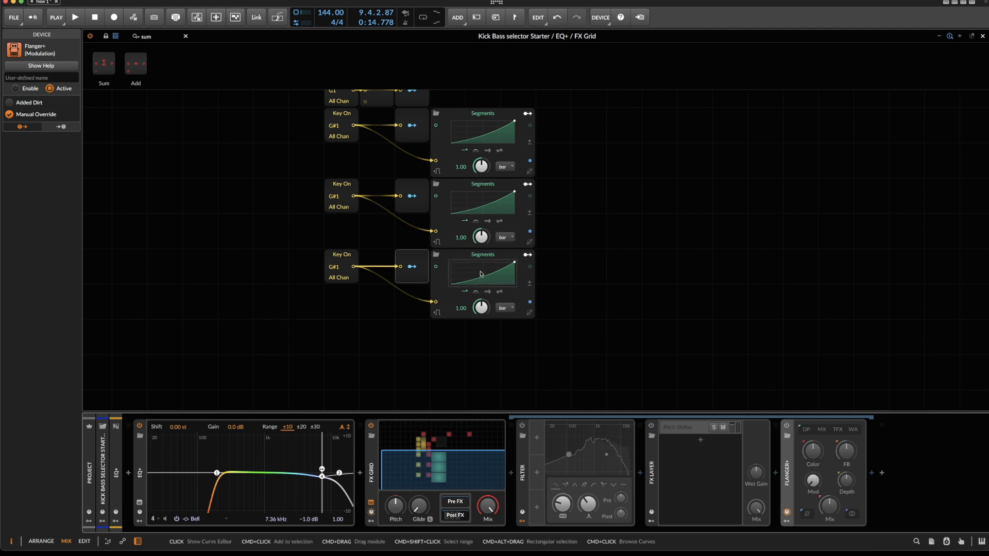
# Reshape the lowest Segments curve with a peak at the first quarter, a drop to zero at the third and a bent final rise
pyautogui.click(479, 272)
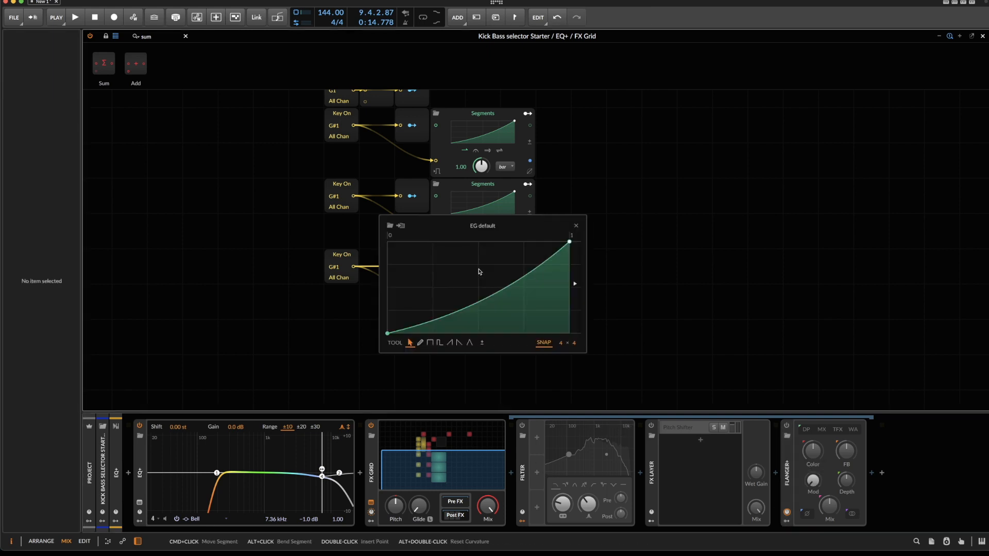
pyautogui.doubleClick(434, 266)
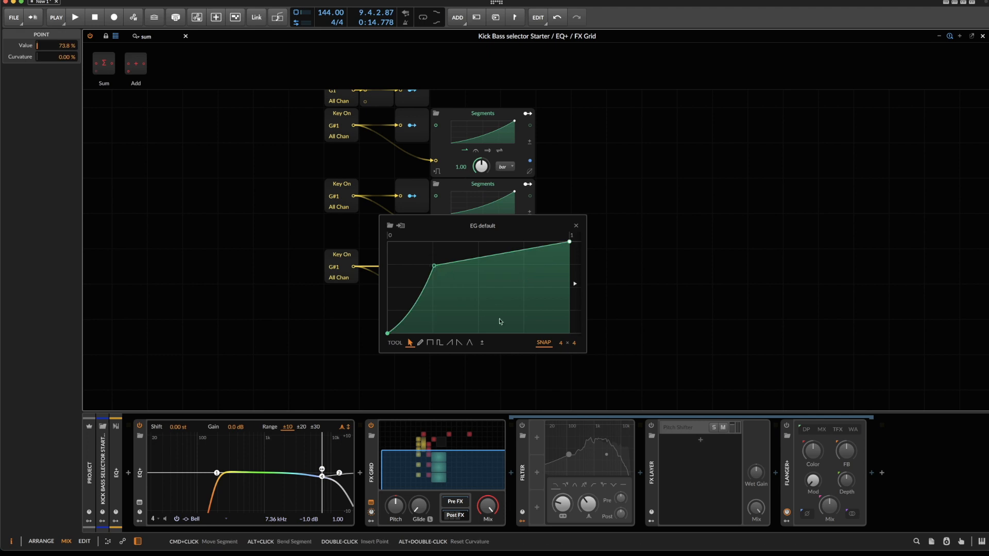
pyautogui.doubleClick(525, 328)
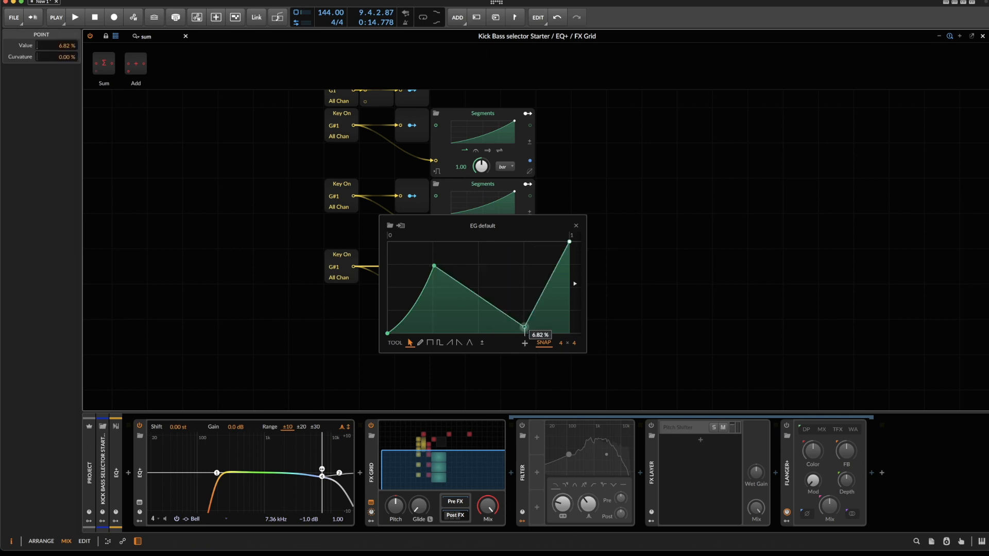
pyautogui.moveTo(525, 328); pyautogui.dragTo(524, 334)
pyautogui.doubleClick(552, 275)
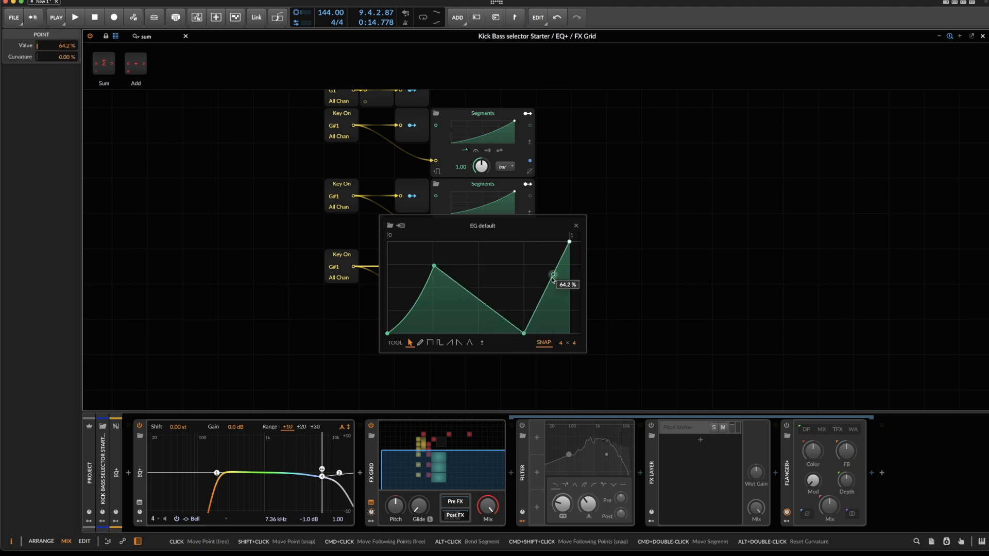
pyautogui.moveTo(546, 296); pyautogui.dragTo(548, 304)
pyautogui.click(576, 226)
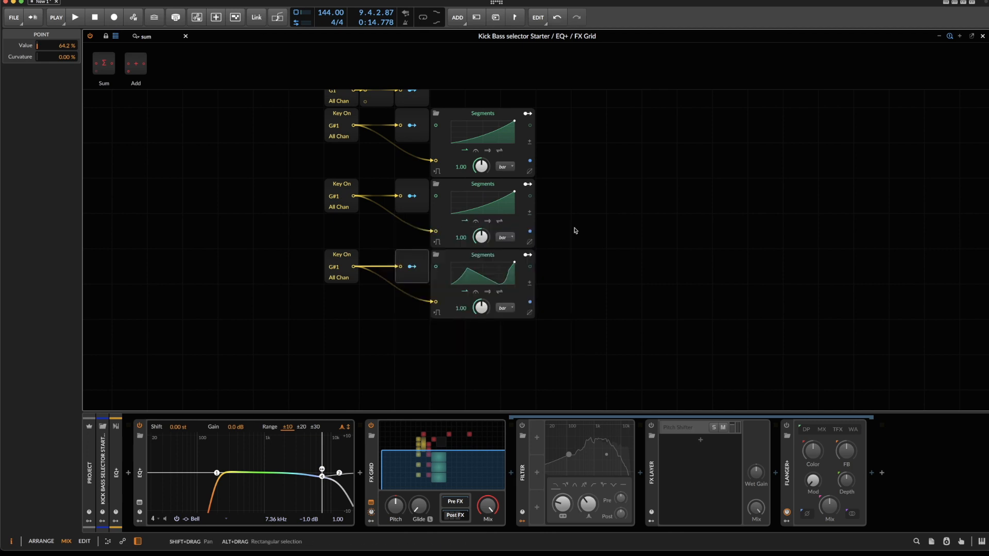
# Modulate the Flanger+ Mod control with the lowest Segments module at an amount of -1.00 and audition the result
pyautogui.click(528, 255)
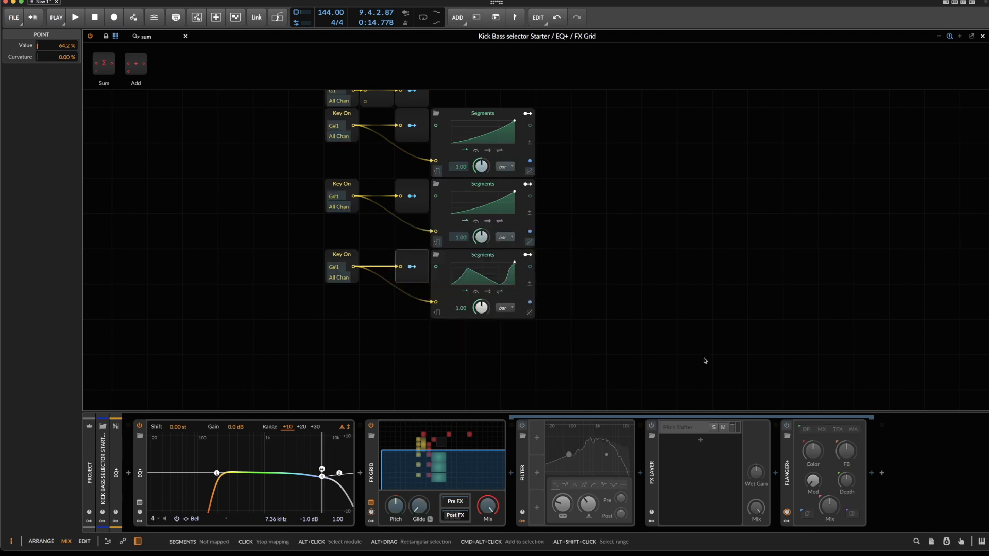
pyautogui.click(526, 255)
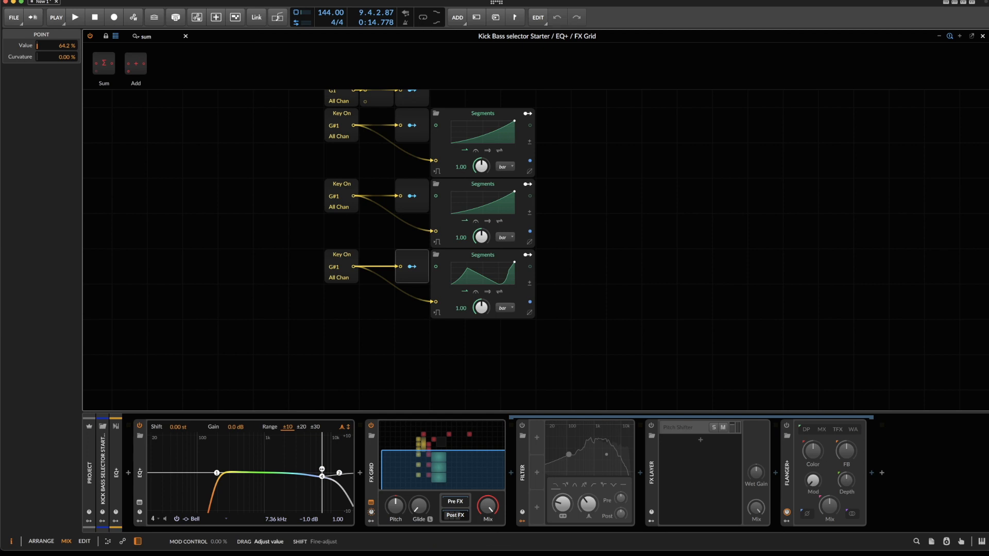
pyautogui.click(526, 255)
pyautogui.moveTo(813, 480); pyautogui.dragTo(812, 510)
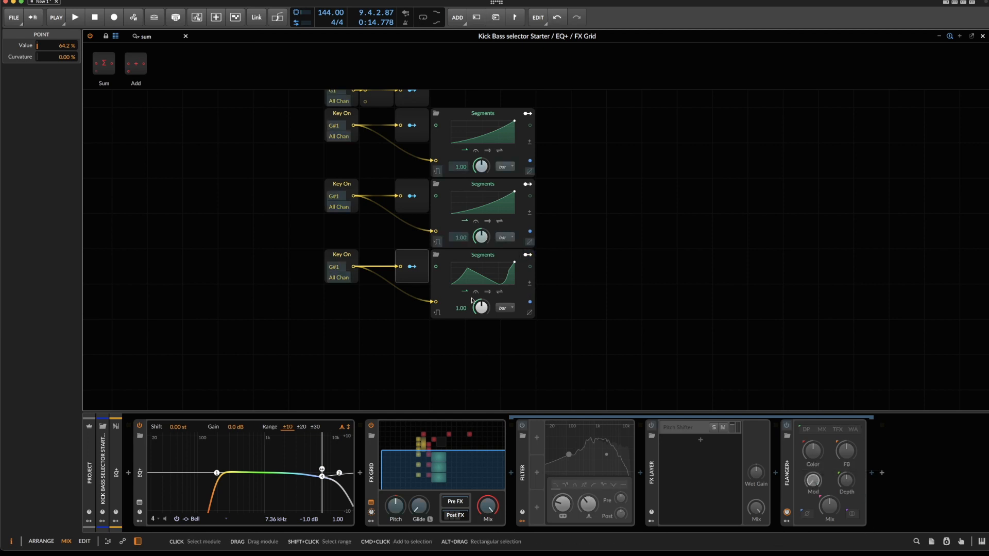
pyautogui.click(528, 255)
pyautogui.press('space')
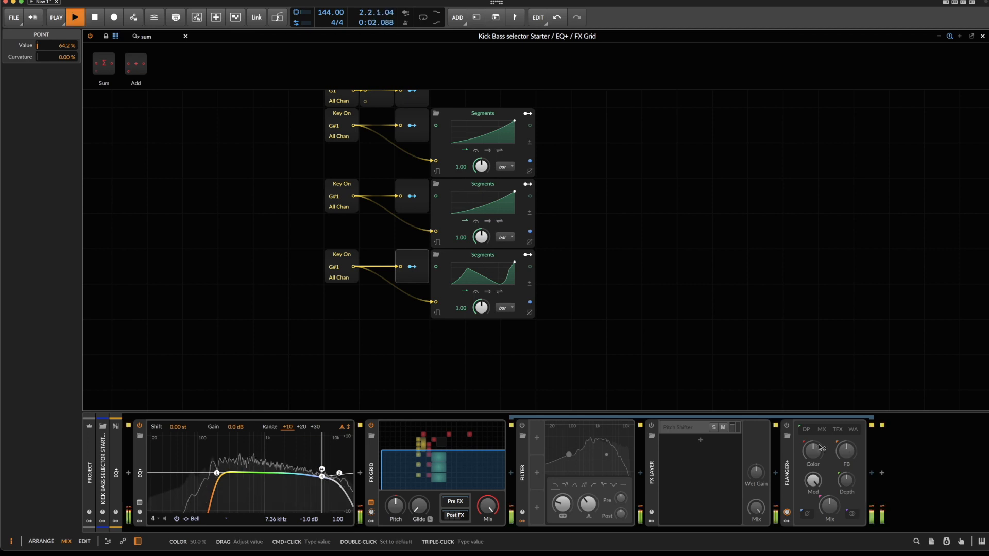
pyautogui.press('space')
# Set the middle Key On module to A1 and the lowest one to A#1, and audition the triggers
pyautogui.scroll(1, 335, 224)
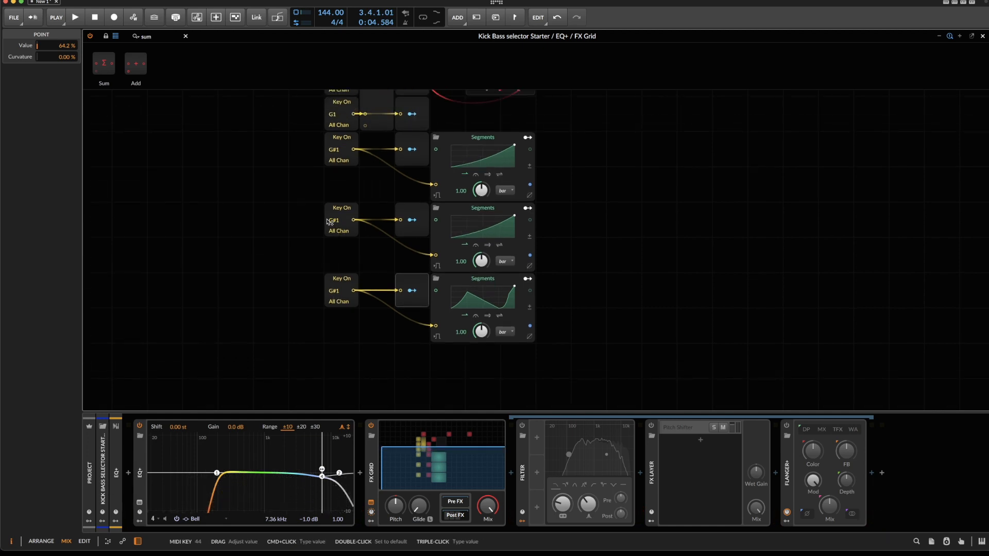
pyautogui.moveTo(331, 222); pyautogui.dragTo(331, 220)
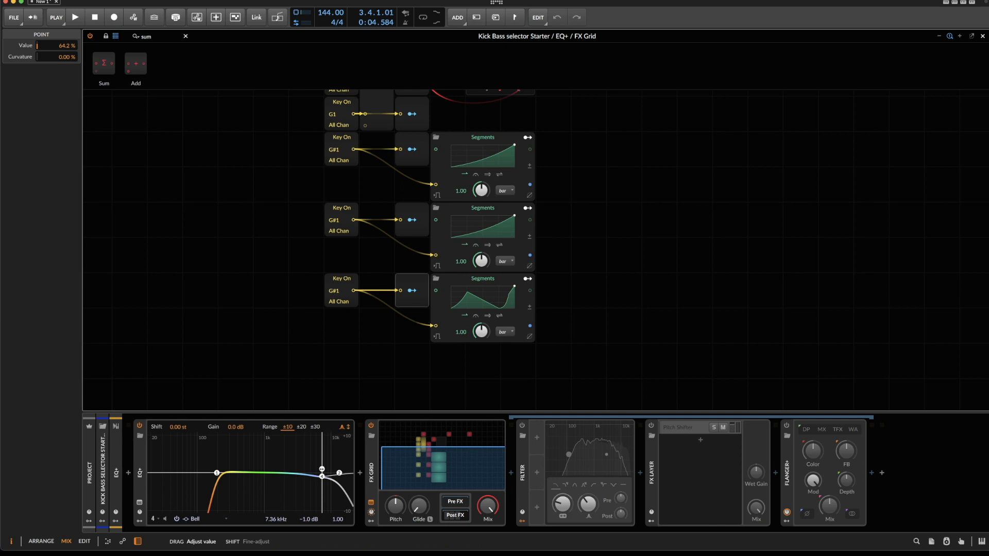
pyautogui.moveTo(333, 292); pyautogui.dragTo(333, 294)
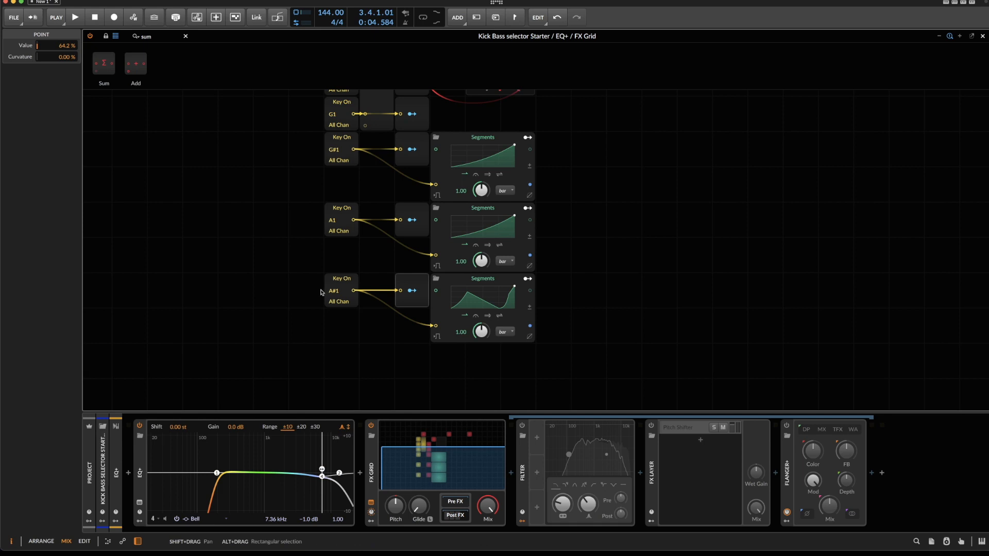
pyautogui.press('space')
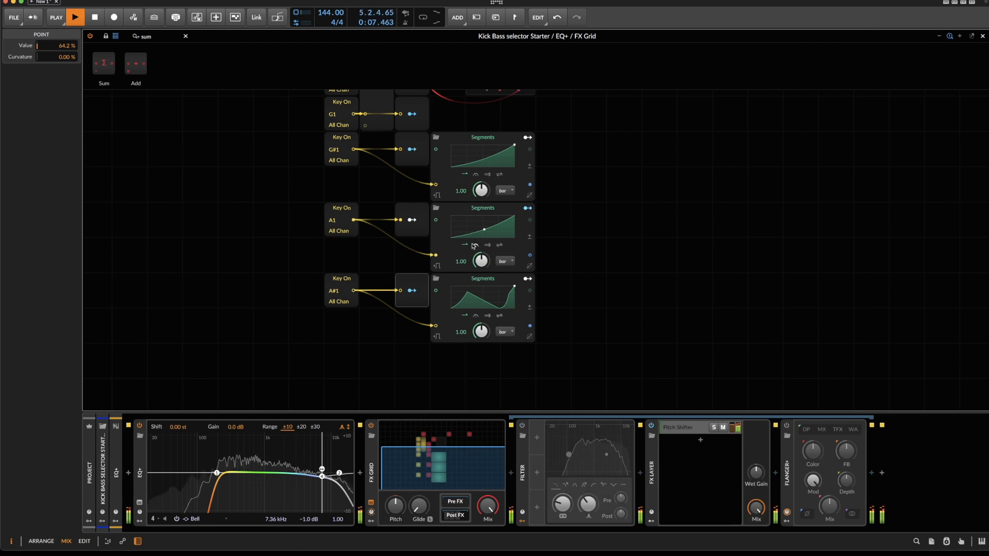
pyautogui.press('space')
# Set the rate of the Segments module triggered by A1 to 2.00 bars and play back the pitch-shift effect
pyautogui.click(505, 262)
pyautogui.click(504, 252)
pyautogui.moveTo(458, 262); pyautogui.dragTo(458, 258)
pyautogui.tripleClick(458, 262)
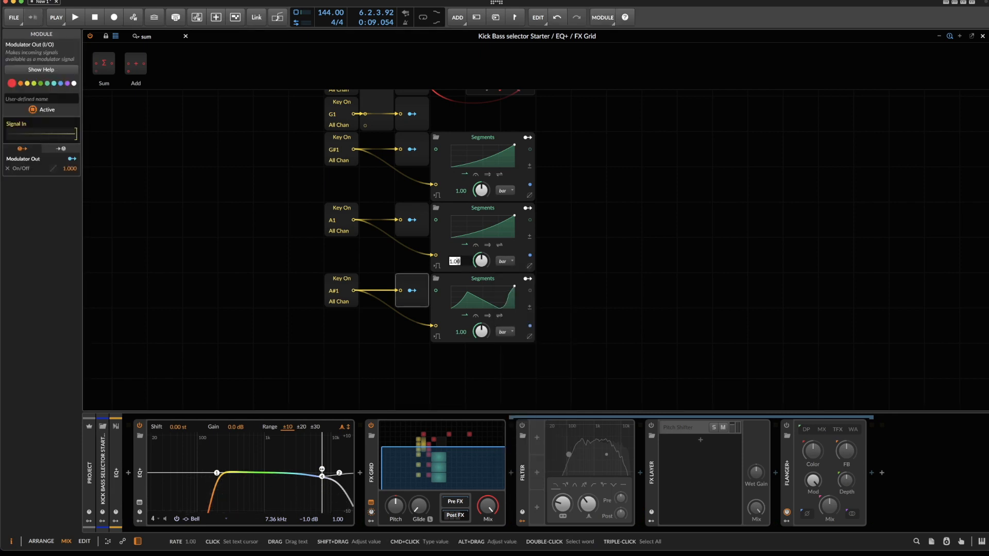
pyautogui.write('2')
pyautogui.press('Return')
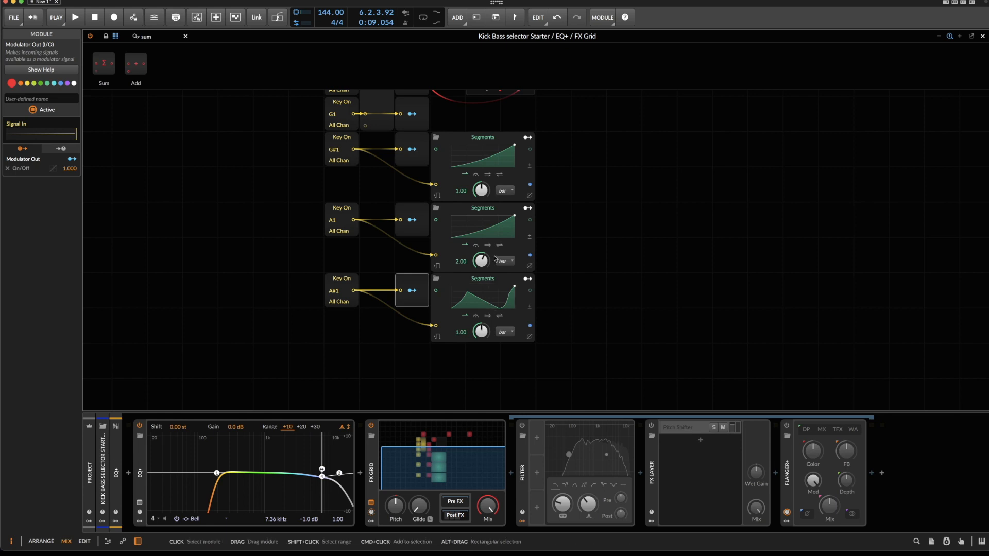
pyautogui.press('space')
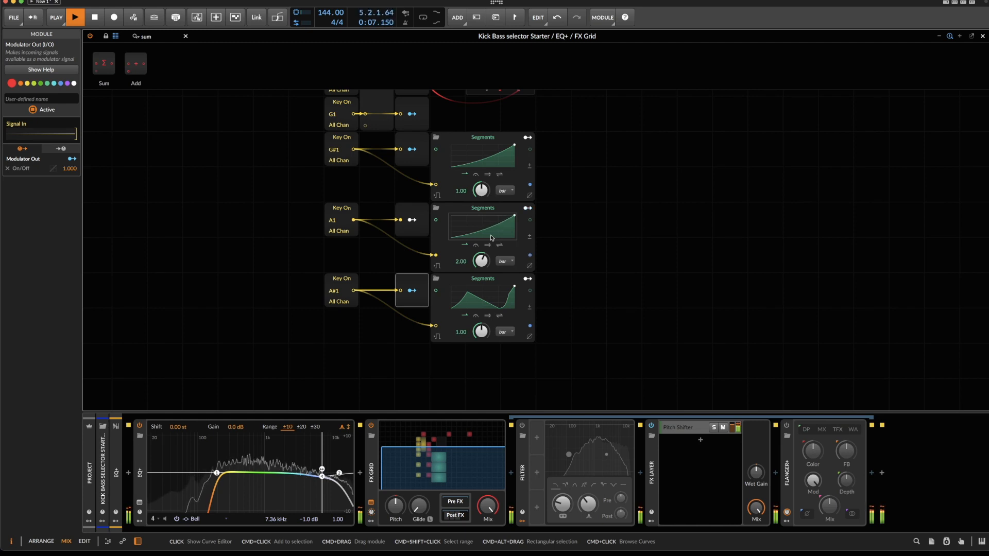
pyautogui.press('space')
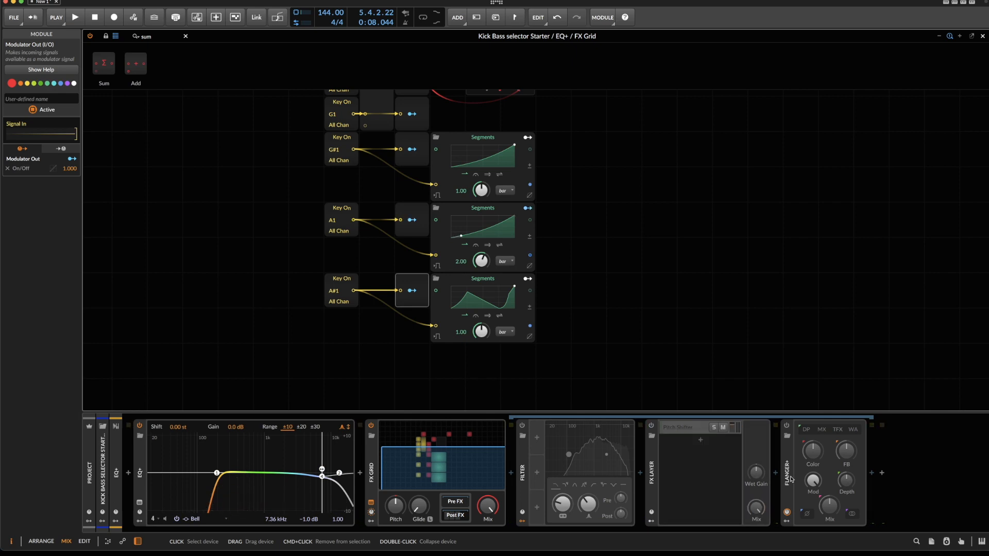
# During playback, switch the Flanger+ character to MX and raise its feedback
pyautogui.press('space')
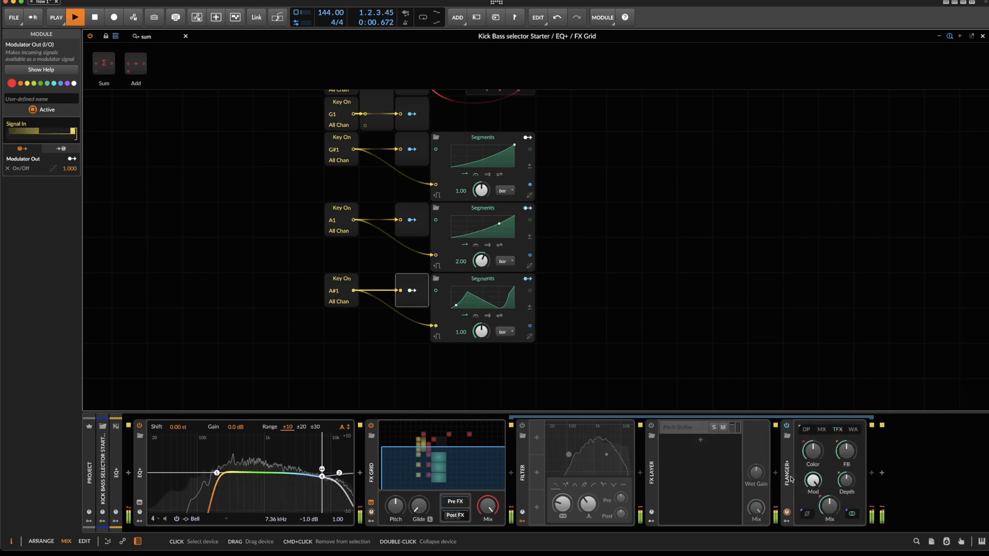
pyautogui.click(823, 430)
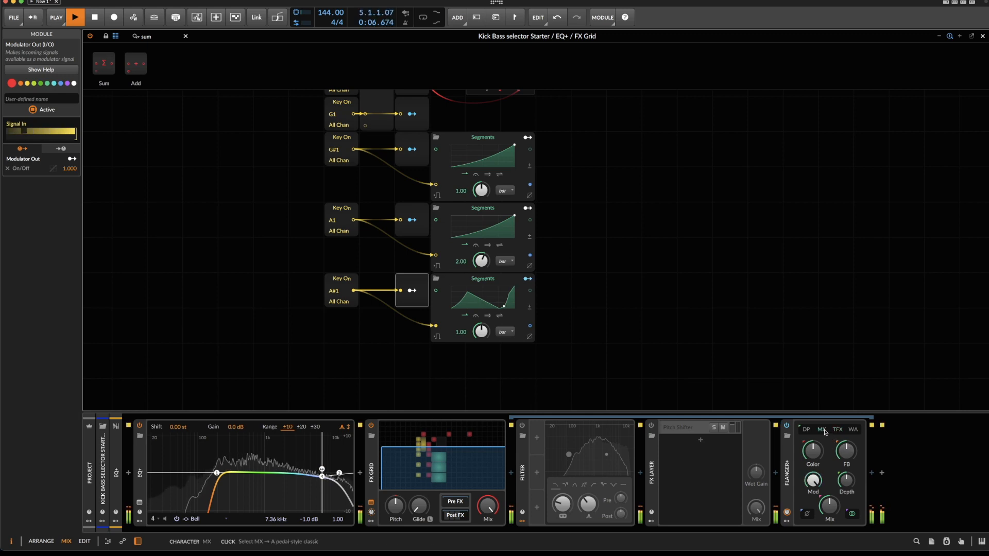
pyautogui.moveTo(846, 461); pyautogui.dragTo(846, 448)
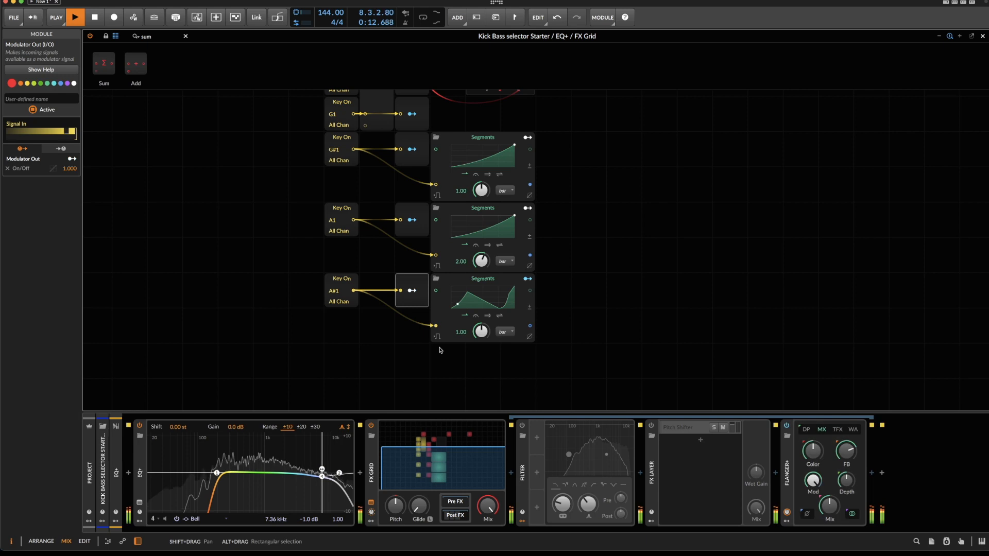
pyautogui.press('space')
# Replace the lowest Segments module with Curves and set its rate to 1.00 bar
pyautogui.rightClick(443, 300)
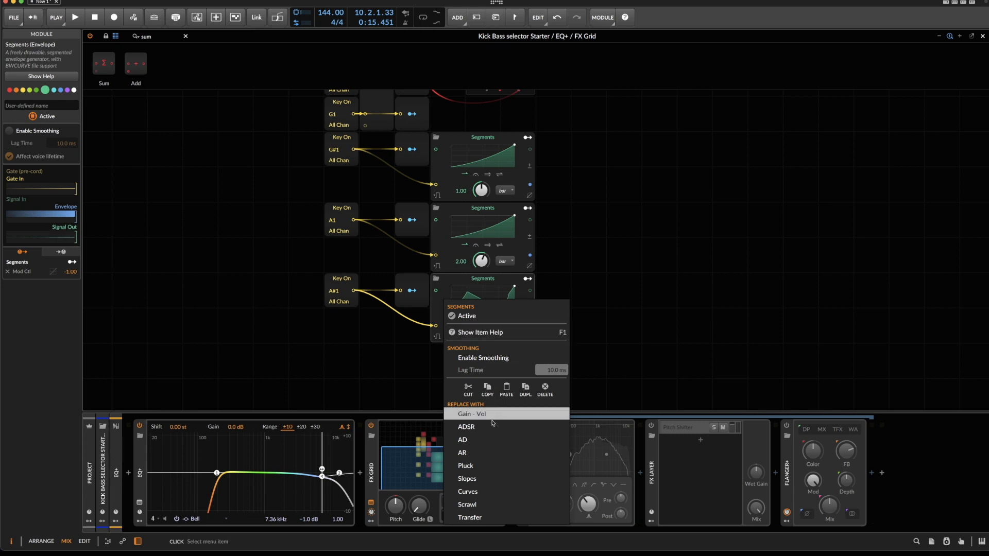
pyautogui.click(498, 494)
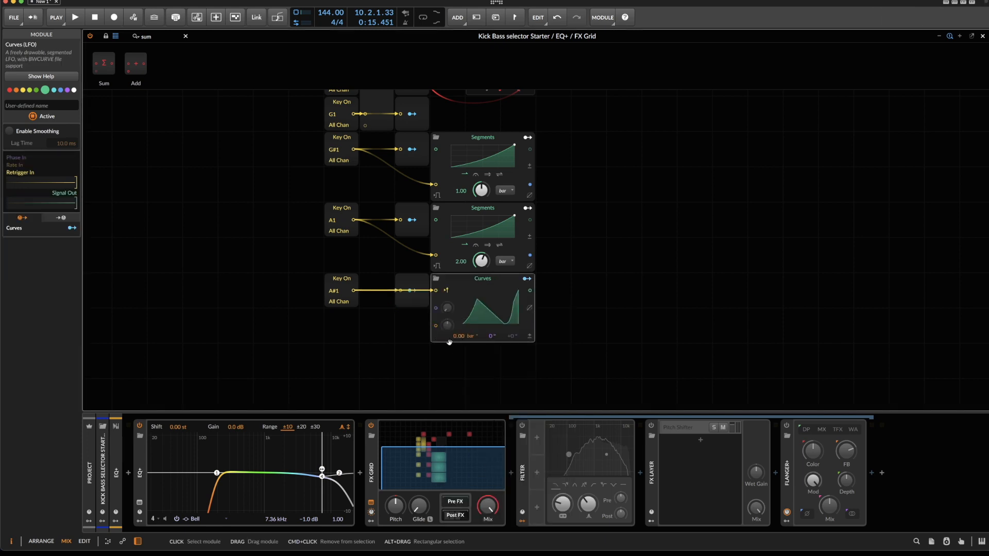
pyautogui.press('space')
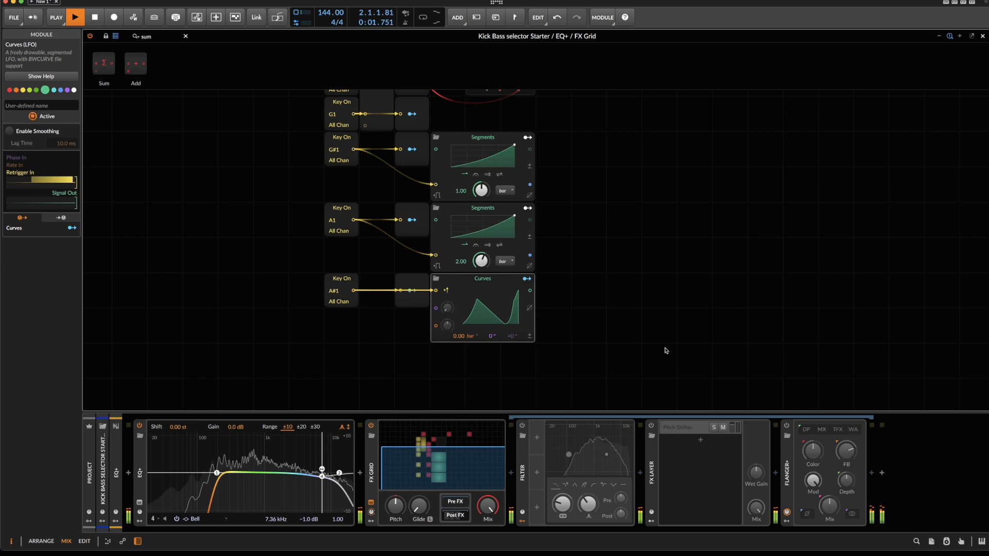
pyautogui.moveTo(457, 338); pyautogui.dragTo(456, 324)
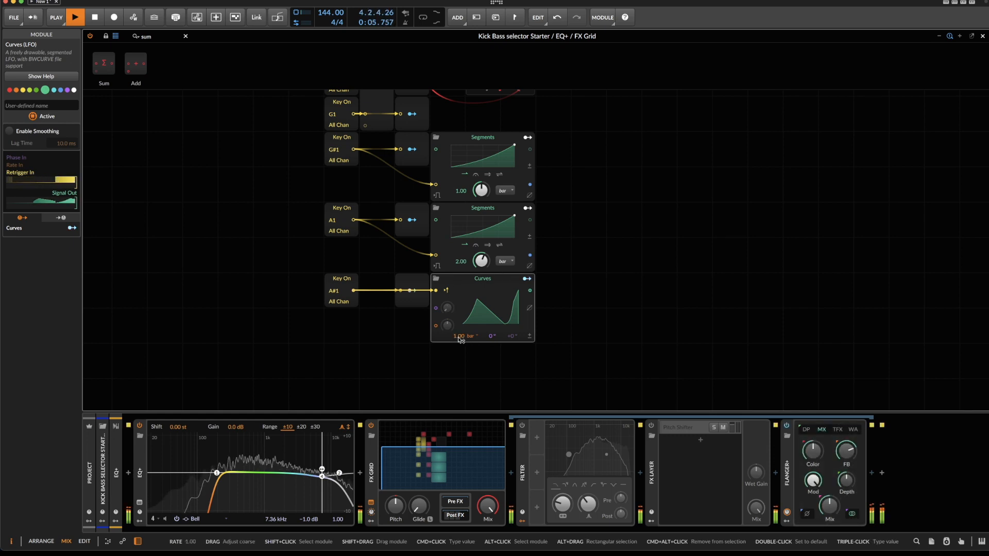
pyautogui.press('space')
# Check the flanger in playback and modulate the Flanger+ Mod control with the Curves module
pyautogui.click(508, 357)
pyautogui.press('space')
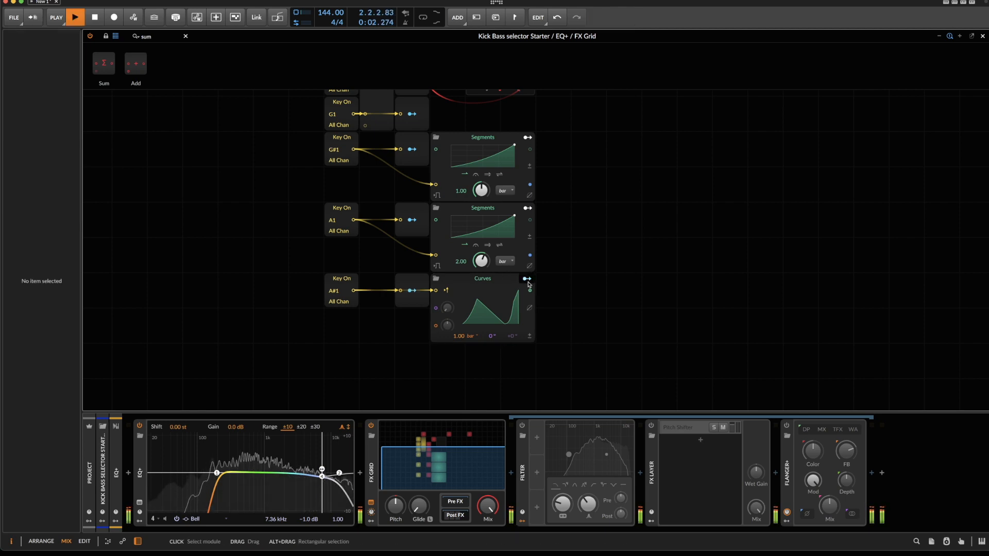
pyautogui.press('space')
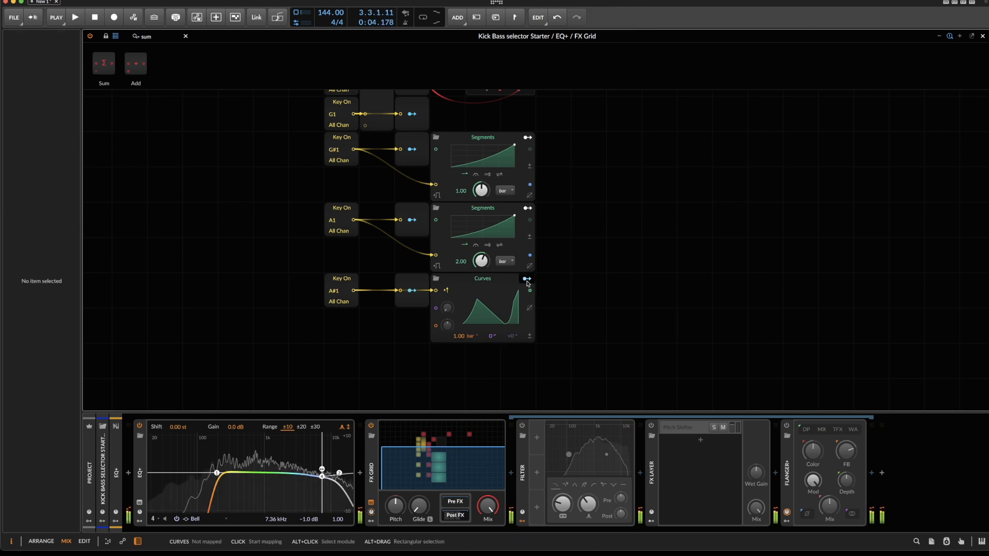
pyautogui.moveTo(812, 481); pyautogui.dragTo(813, 475)
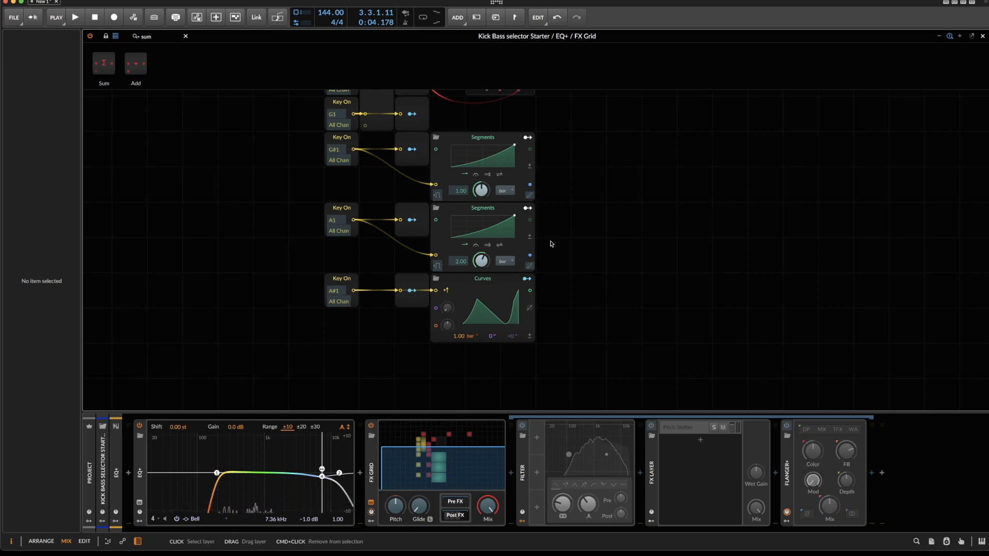
# During playback, lower the Flanger+ Color to about 6.4%, reduce its feedback and raise its depth
pyautogui.press('space')
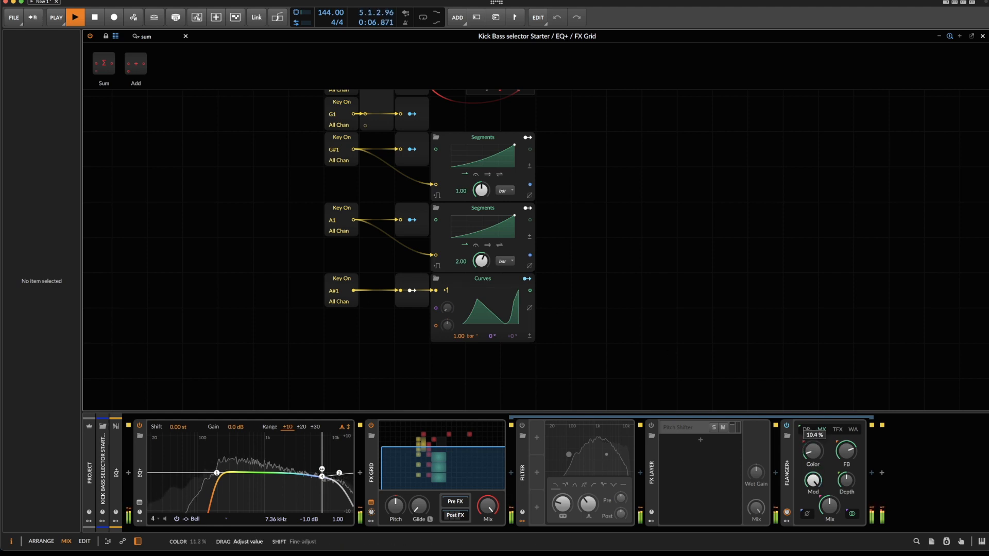
pyautogui.moveTo(812, 455); pyautogui.dragTo(812, 458)
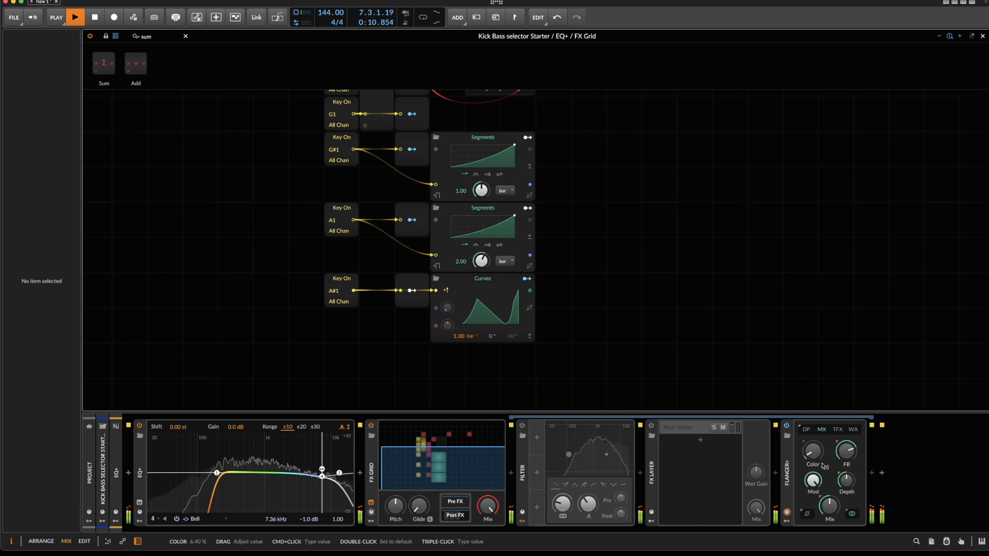
pyautogui.click(852, 515)
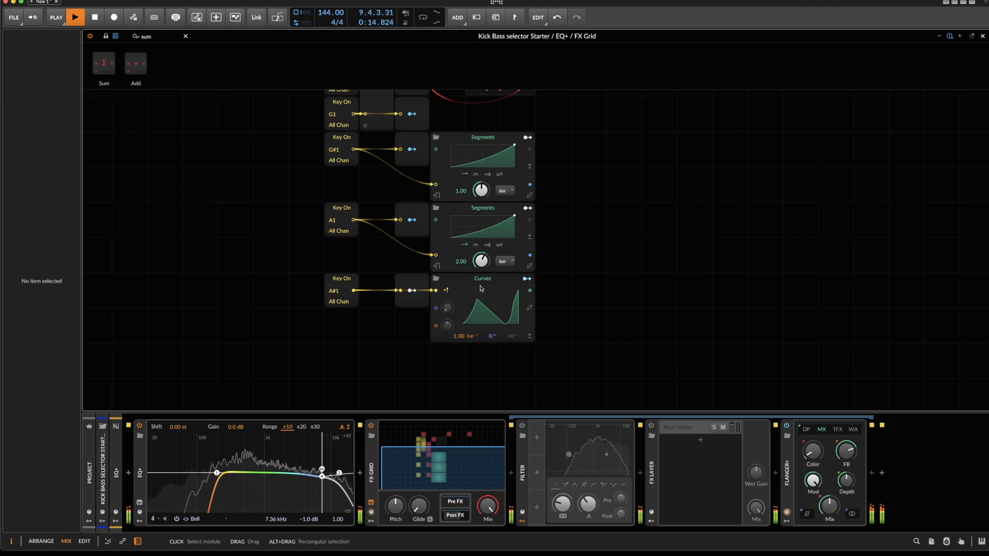
pyautogui.moveTo(850, 451); pyautogui.dragTo(850, 468)
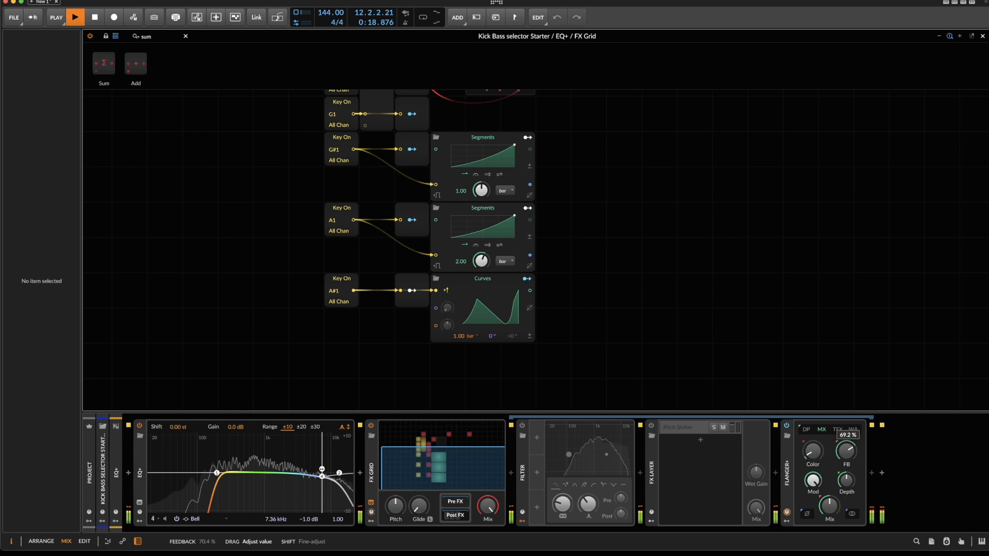
pyautogui.moveTo(848, 480); pyautogui.dragTo(848, 437)
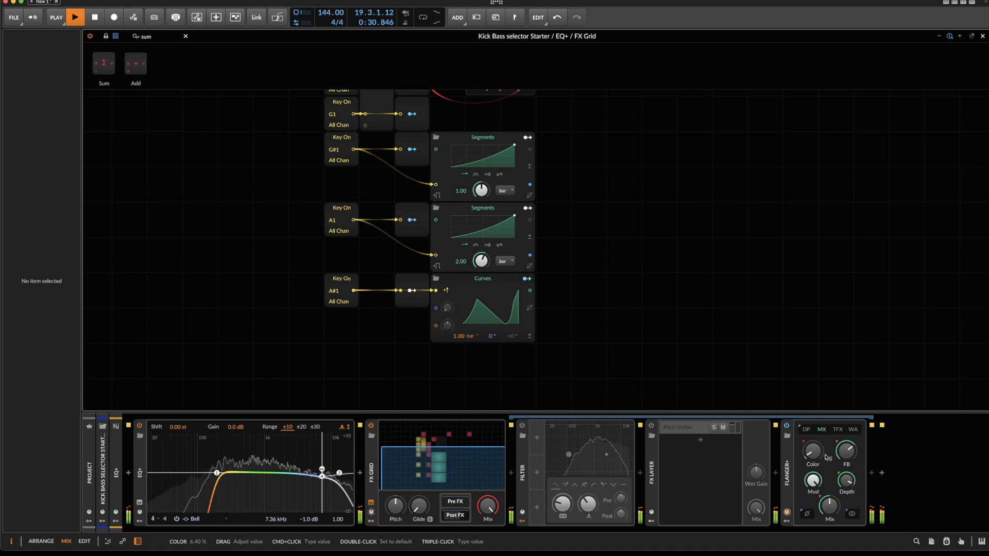
pyautogui.press('space')
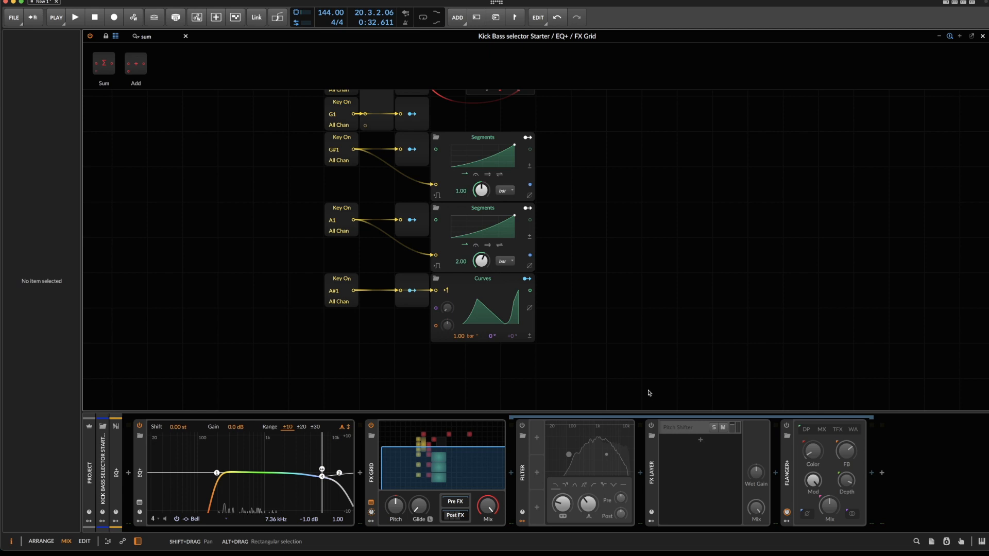
# Insert a Tool device after Flanger+ in the FX chain and lower its volume to -Inf dB
pyautogui.scroll(5, 647, 391)
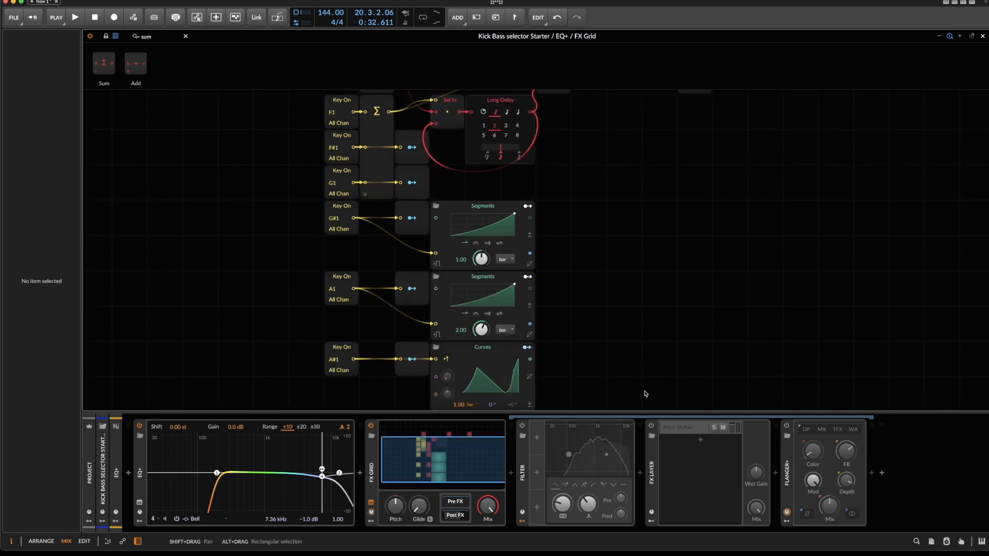
pyautogui.scroll(-3, 645, 394)
pyautogui.click(872, 472)
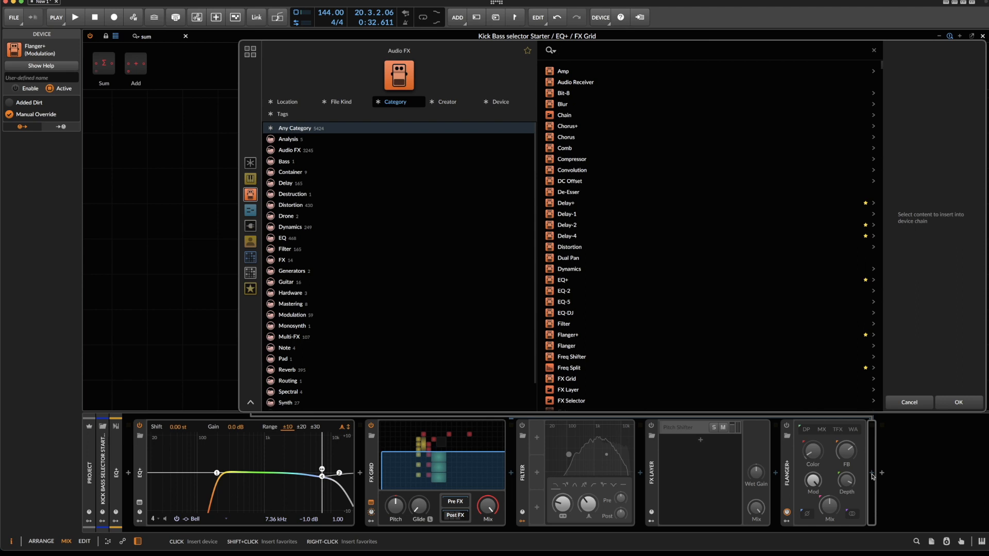
pyautogui.write('too')
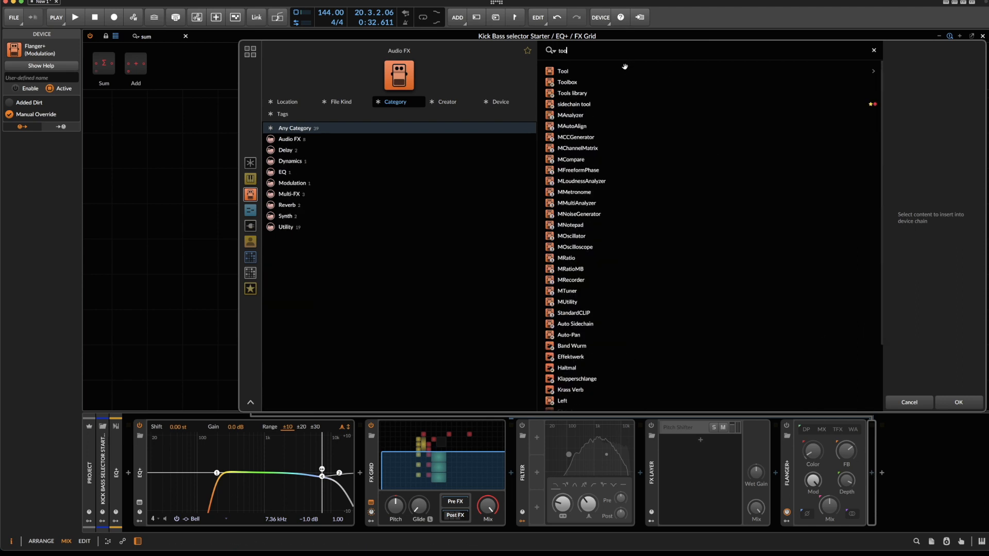
pyautogui.doubleClick(625, 70)
pyautogui.moveTo(909, 457); pyautogui.dragTo(904, 539)
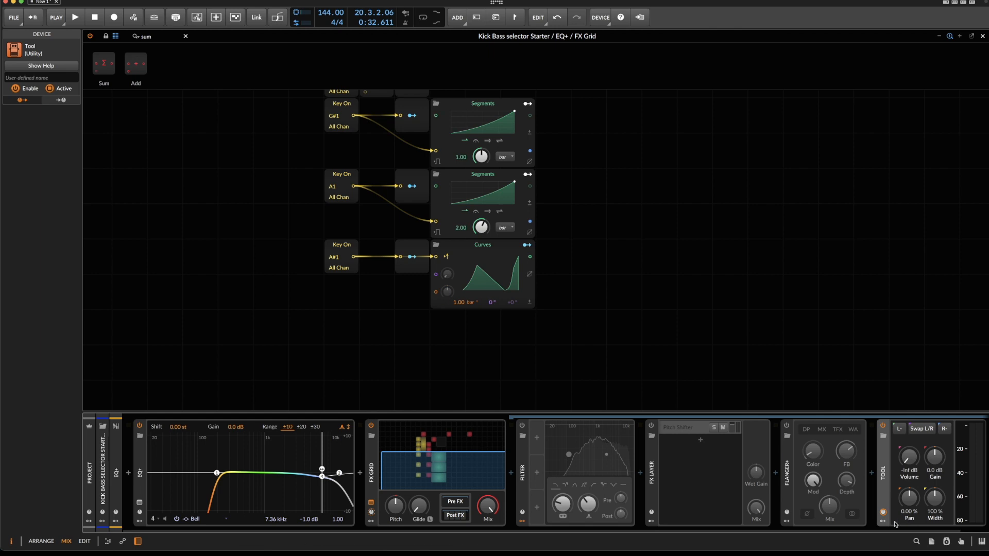
# Add a Curves modulator from the LFO category to the Tool device
pyautogui.click(883, 521)
pyautogui.click(901, 438)
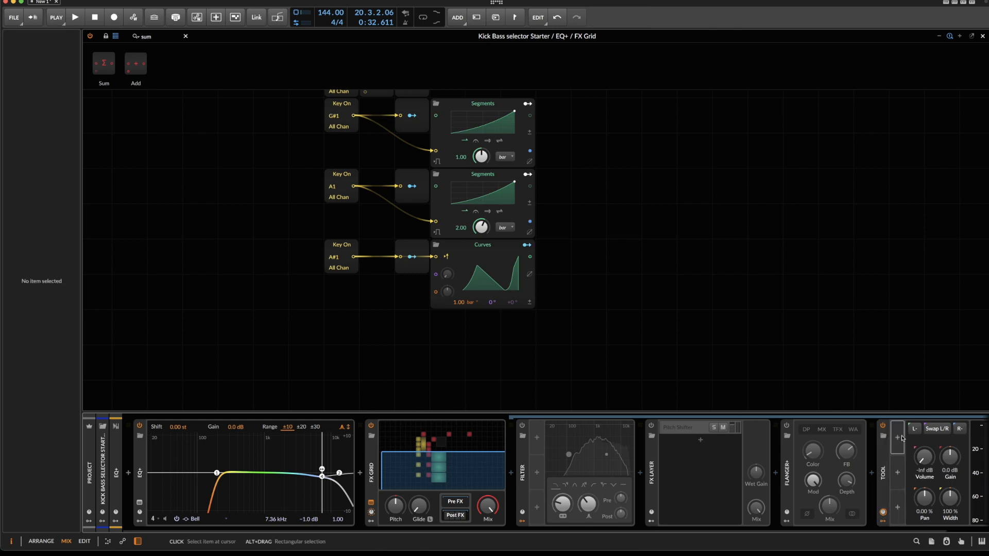
pyautogui.click(898, 438)
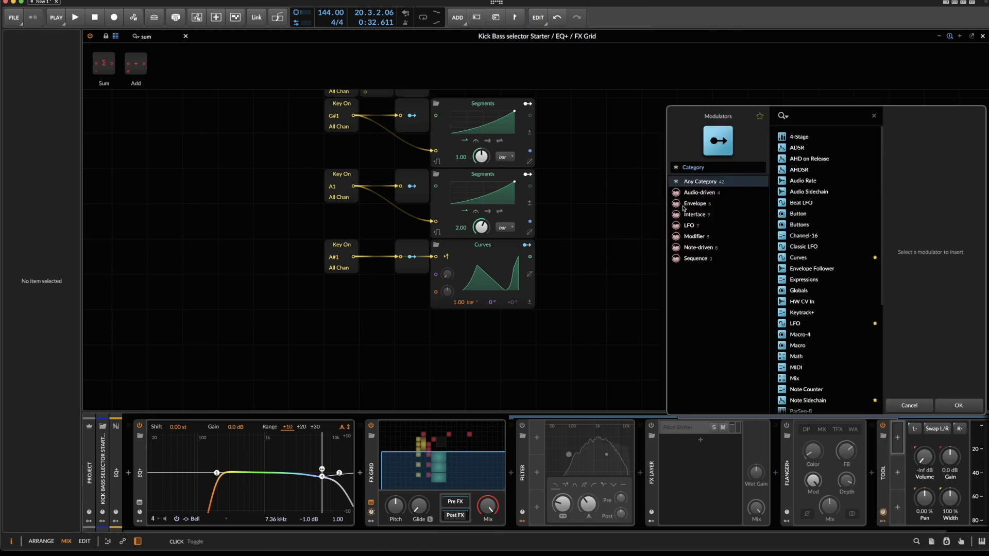
pyautogui.click(693, 236)
pyautogui.click(700, 225)
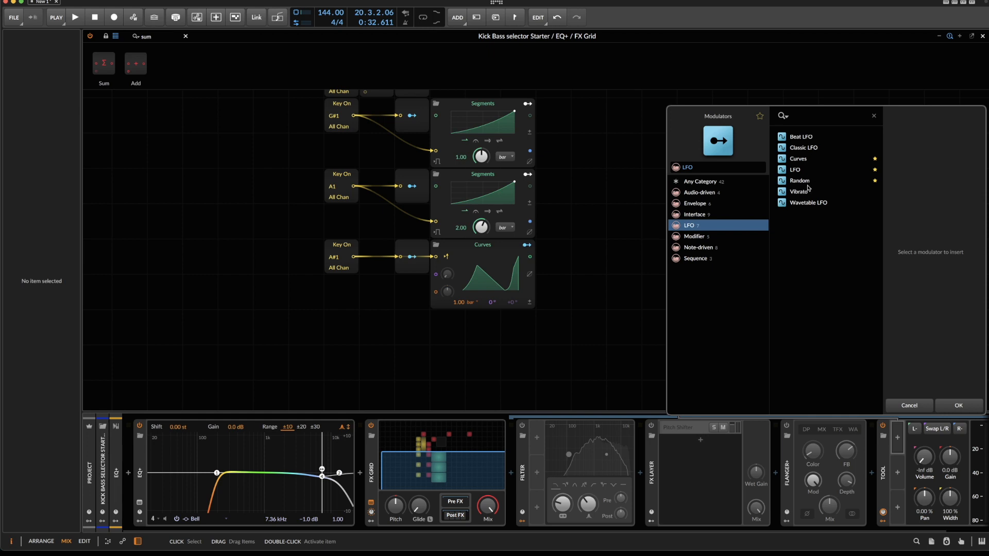
pyautogui.doubleClick(807, 160)
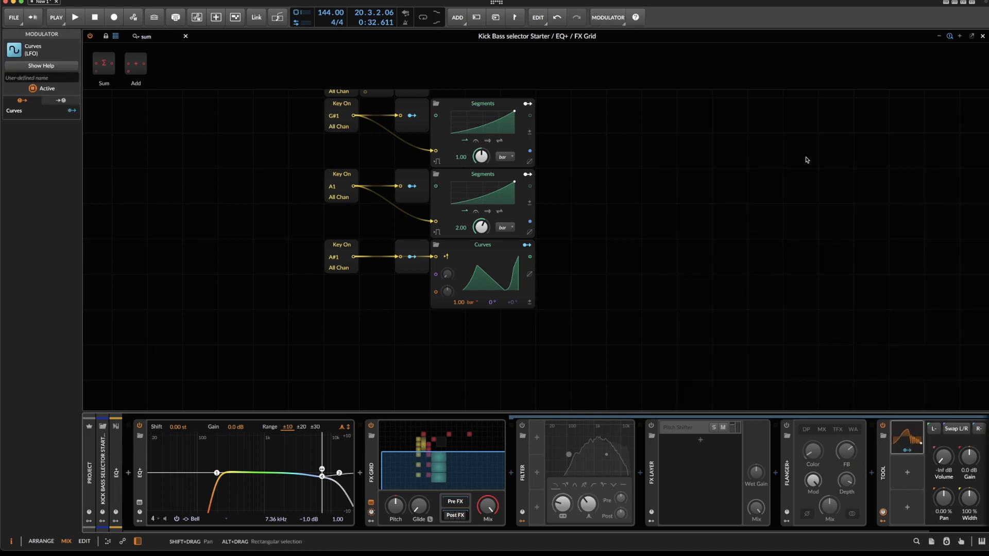
# Open the Tool's Curves modulator in the curve editor and reset its curve to the initial shape
pyautogui.click(921, 437)
pyautogui.rightClick(956, 468)
pyautogui.click(898, 463)
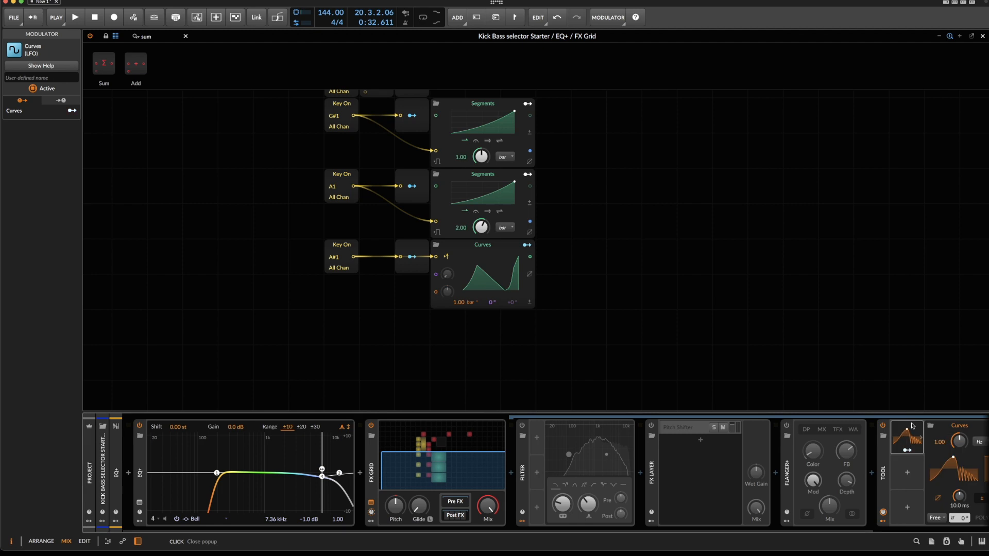
pyautogui.click(953, 469)
pyautogui.rightClick(875, 395)
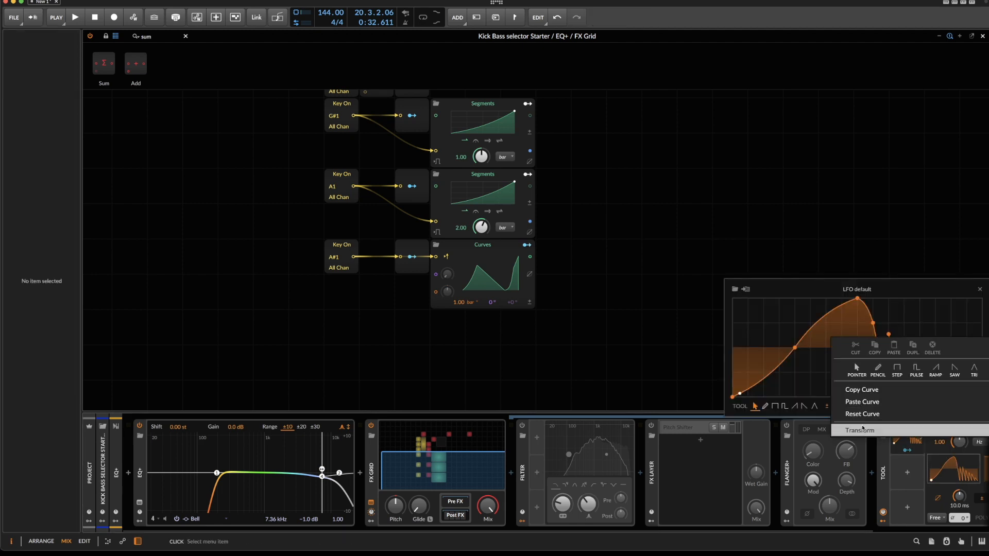
pyautogui.click(861, 413)
pyautogui.moveTo(867, 290); pyautogui.dragTo(718, 269)
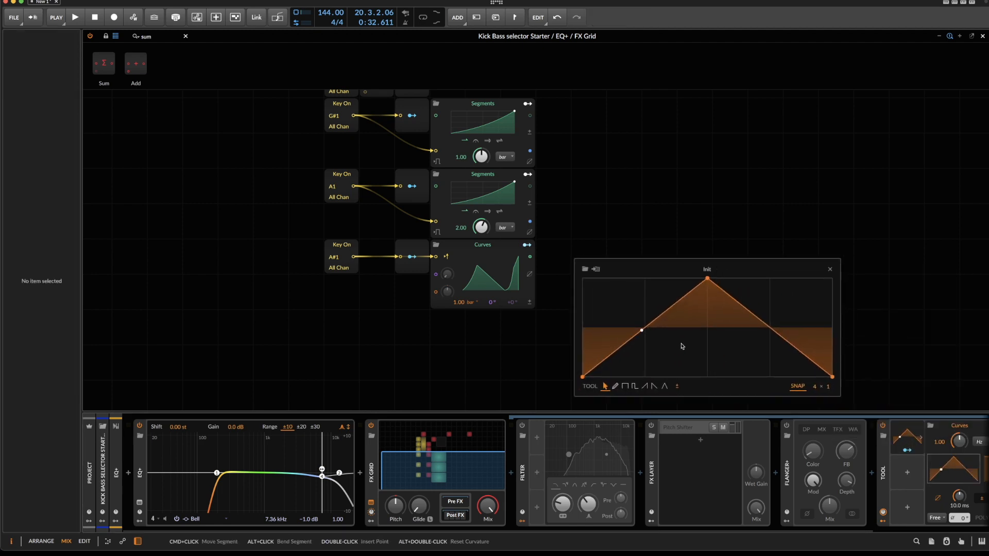
pyautogui.click(625, 388)
pyautogui.moveTo(602, 324)
pyautogui.mouseDown()
pyautogui.moveTo(651, 274)
pyautogui.moveTo(653, 368)
pyautogui.moveTo(682, 405)
pyautogui.mouseUp()
pyautogui.moveTo(749, 291); pyautogui.dragTo(788, 381)
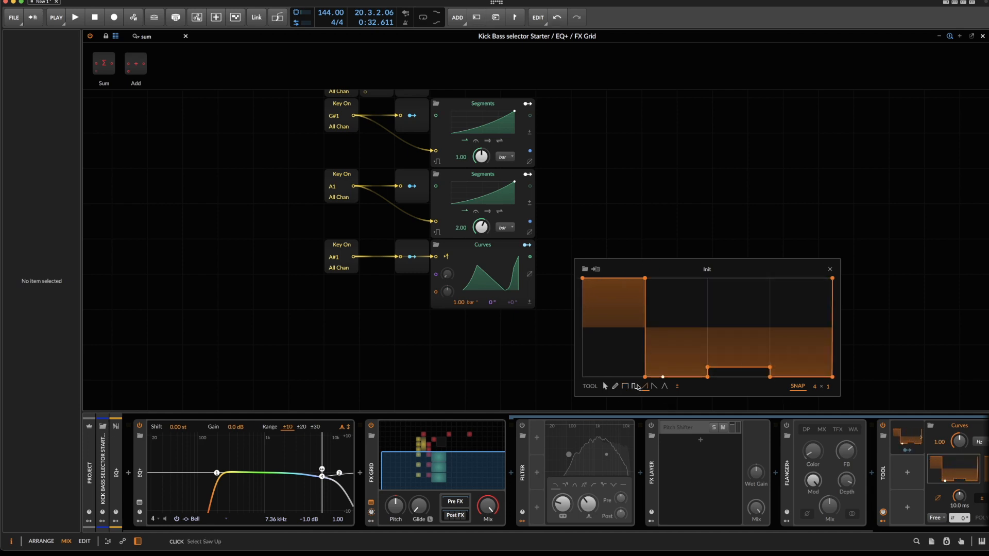
# Draw four full-height pulses across the curve with the Pulse tool and make the modulator unipolar
pyautogui.click(637, 388)
pyautogui.moveTo(613, 335)
pyautogui.mouseDown()
pyautogui.moveTo(614, 227)
pyautogui.moveTo(773, 221)
pyautogui.moveTo(822, 232)
pyautogui.mouseUp()
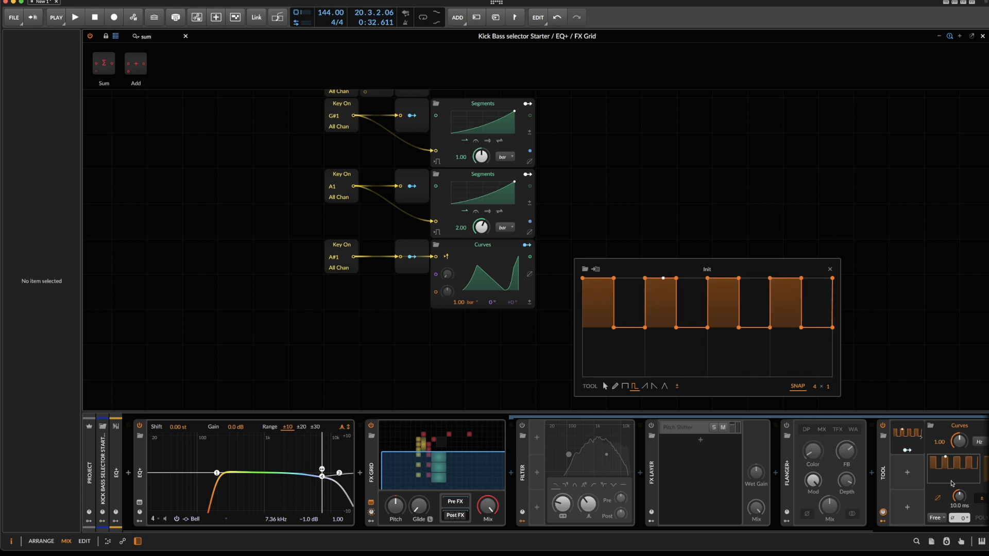
pyautogui.click(982, 498)
pyautogui.moveTo(598, 347)
pyautogui.mouseDown()
pyautogui.moveTo(614, 250)
pyautogui.moveTo(766, 245)
pyautogui.moveTo(801, 287)
pyautogui.mouseUp()
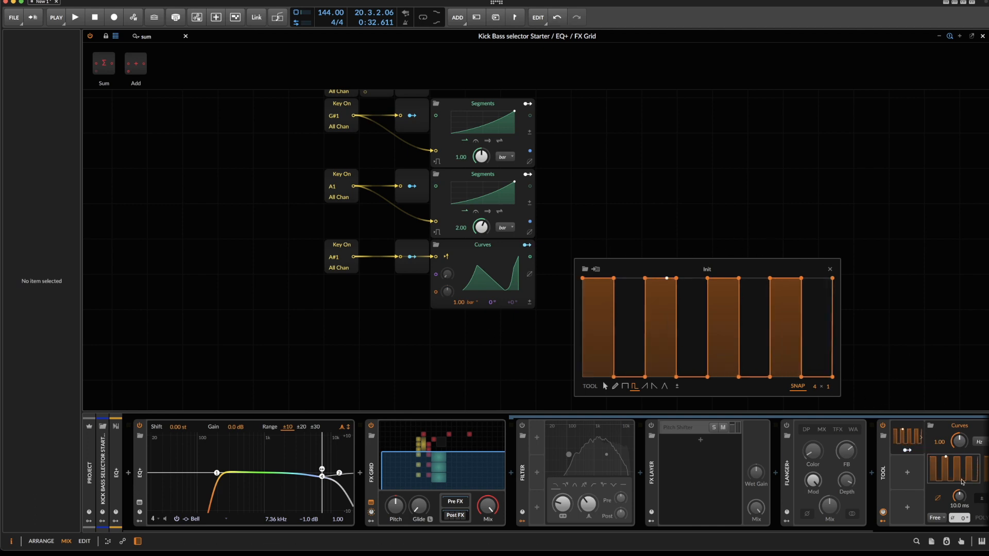
# Set the Tool's Curves modulator to a Bar timebase and its trigger mode to Sync
pyautogui.click(979, 442)
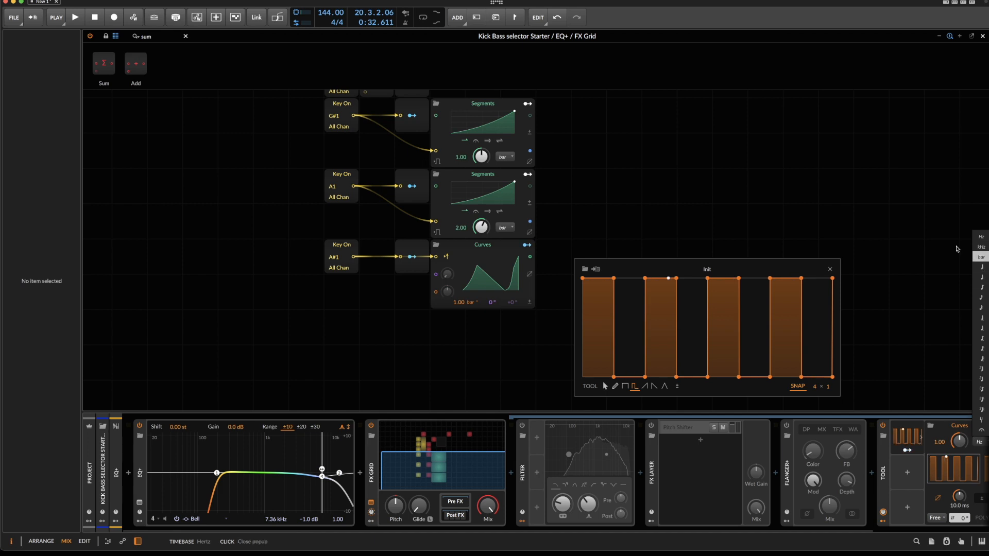
pyautogui.click(935, 235)
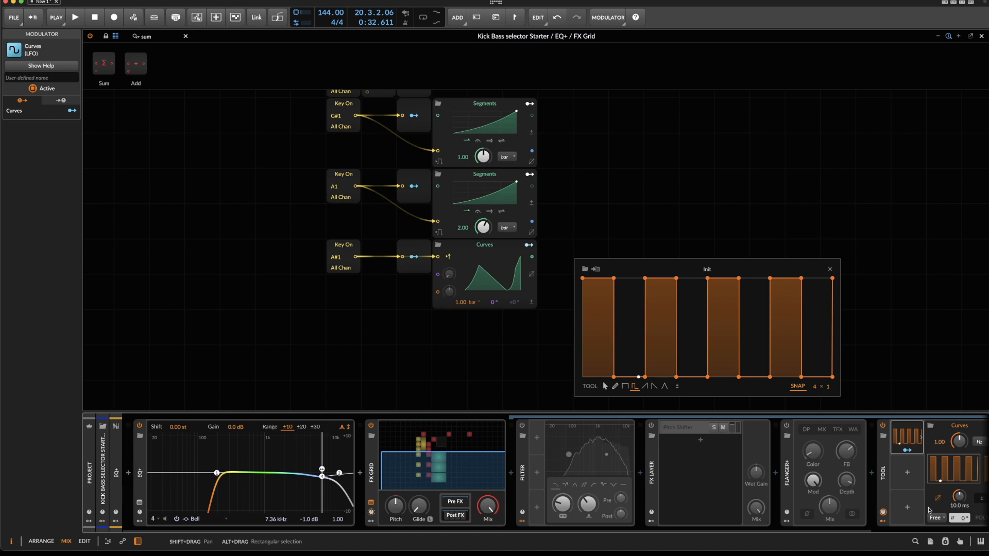
pyautogui.hscroll(3, 776, 474)
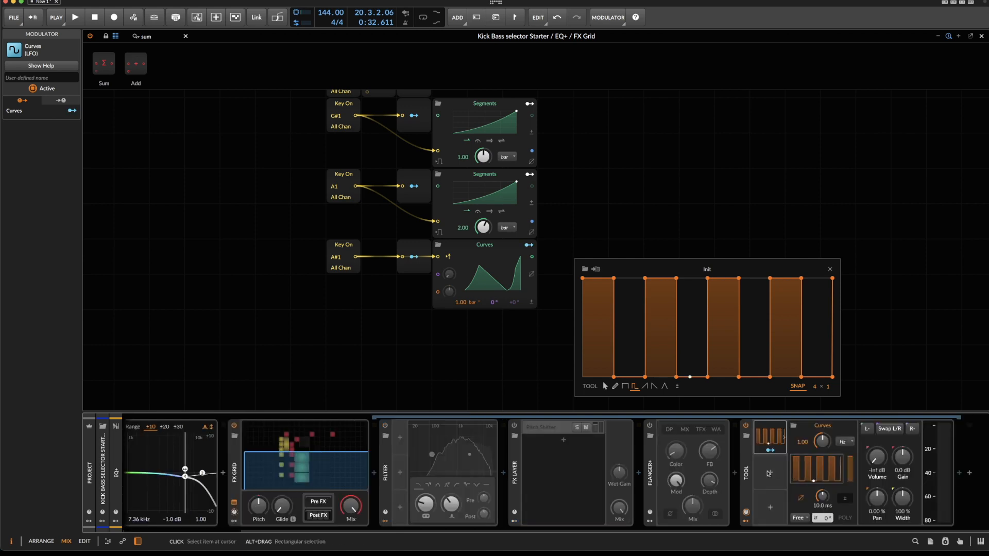
pyautogui.click(845, 442)
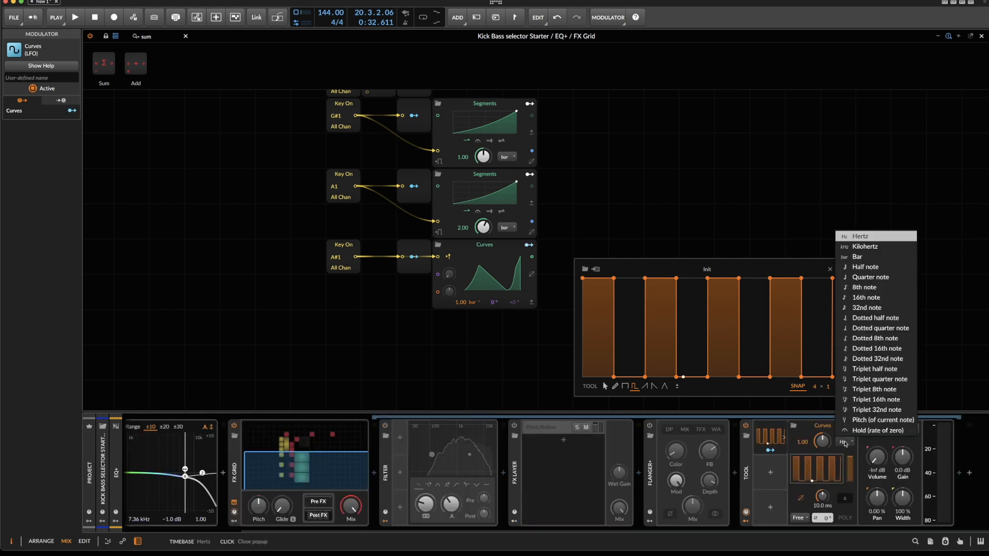
pyautogui.click(876, 259)
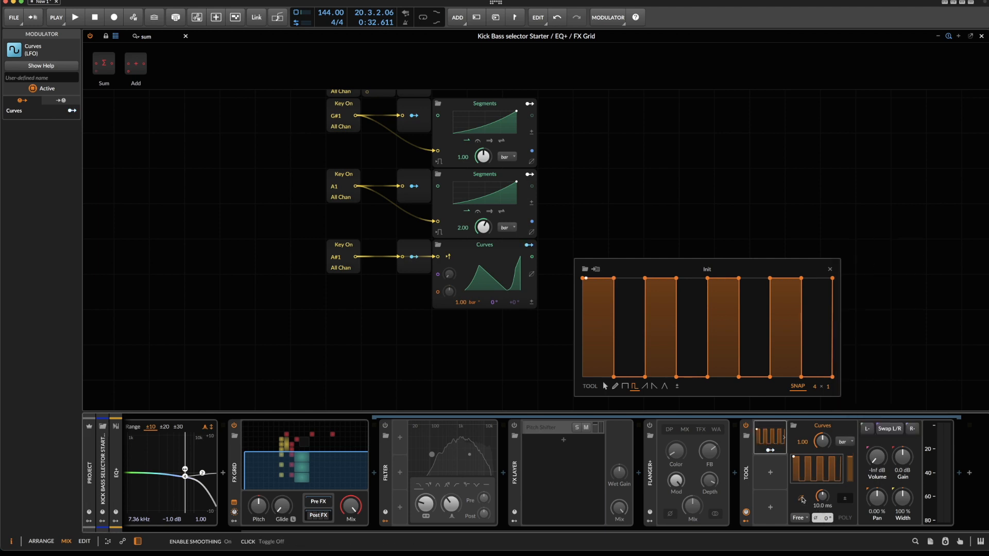
pyautogui.click(798, 518)
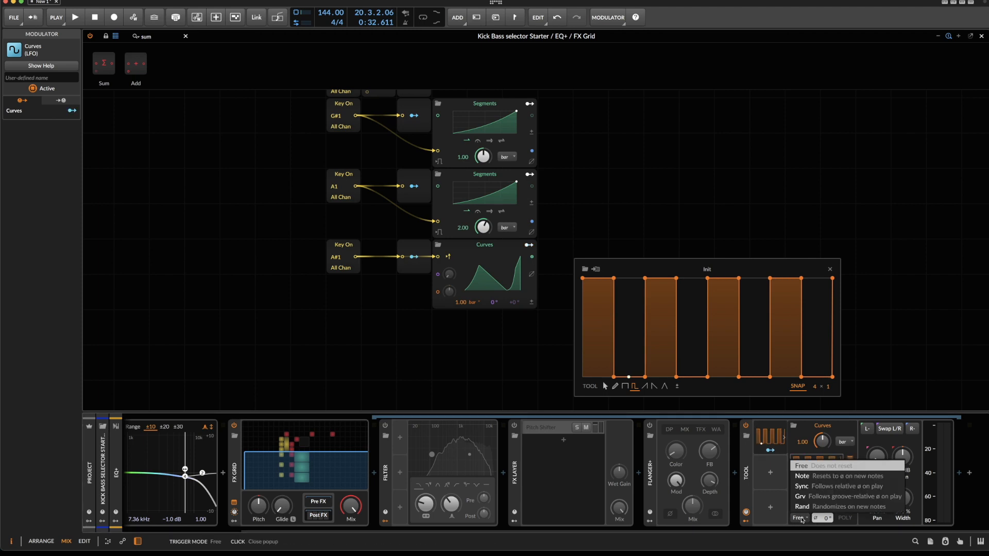
pyautogui.click(817, 488)
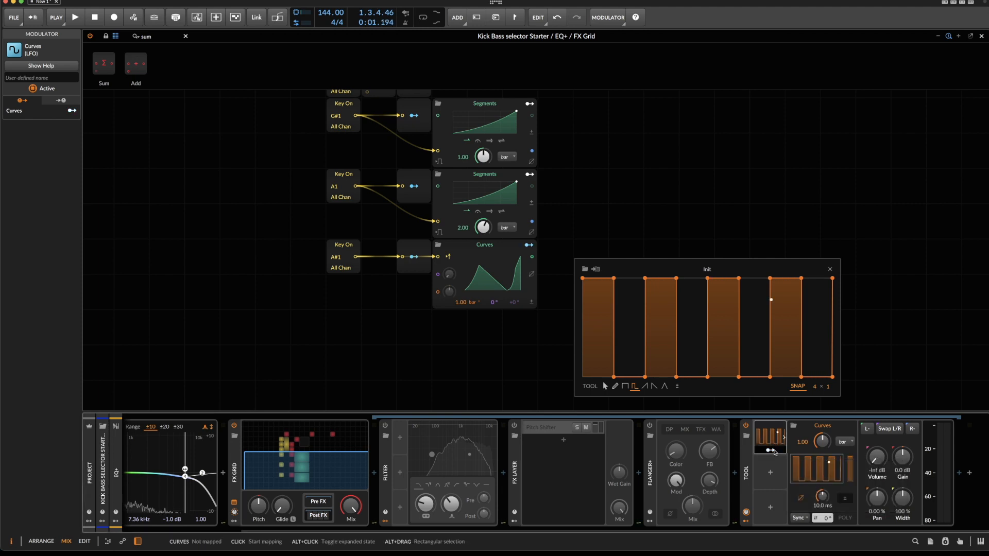
# Modulate the Tool's Volume with the Curves modulator at an amount of +1.00
pyautogui.click(770, 450)
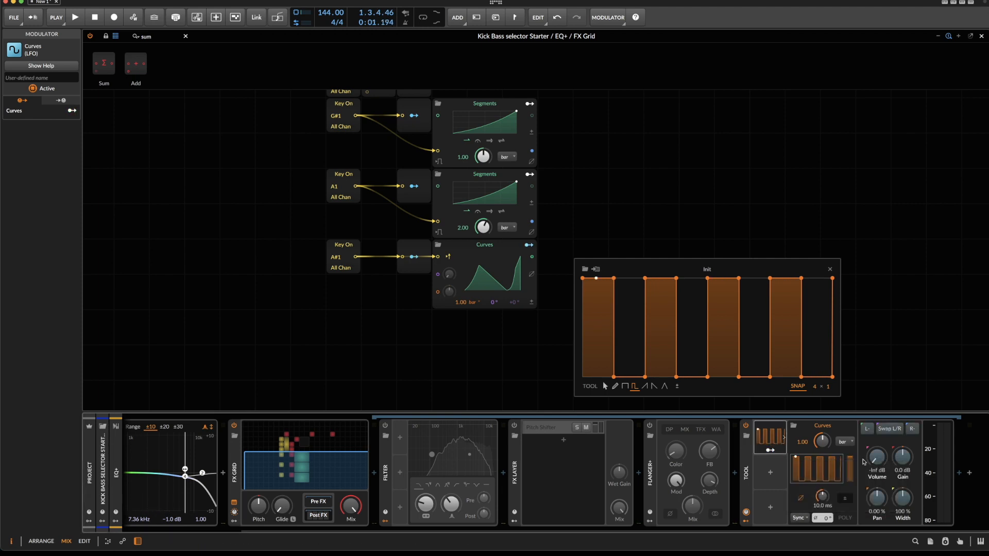
pyautogui.moveTo(877, 457); pyautogui.dragTo(877, 456)
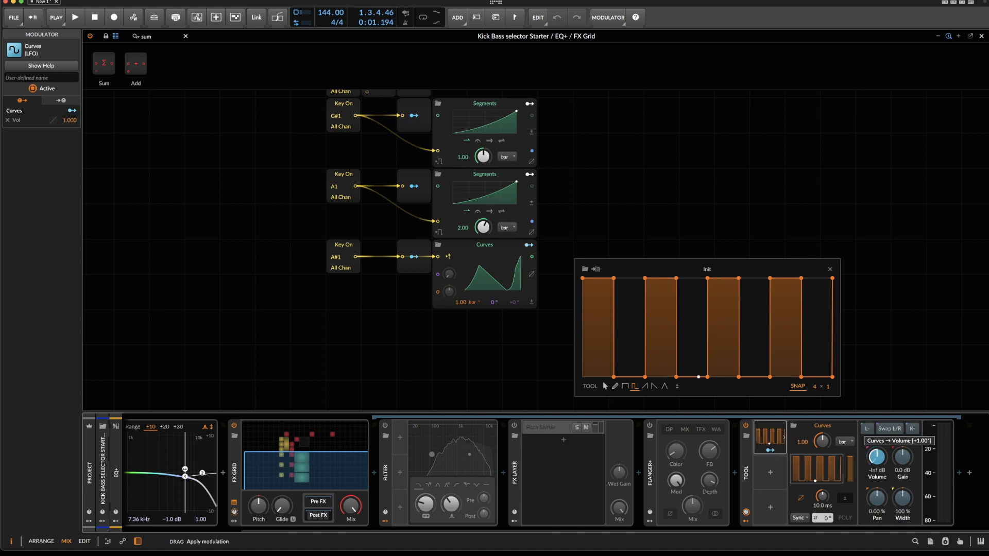
pyautogui.moveTo(876, 456); pyautogui.dragTo(876, 457)
# Try a Curves rate of 2.00 bars on the Tool's volume while playing the track
pyautogui.press('space')
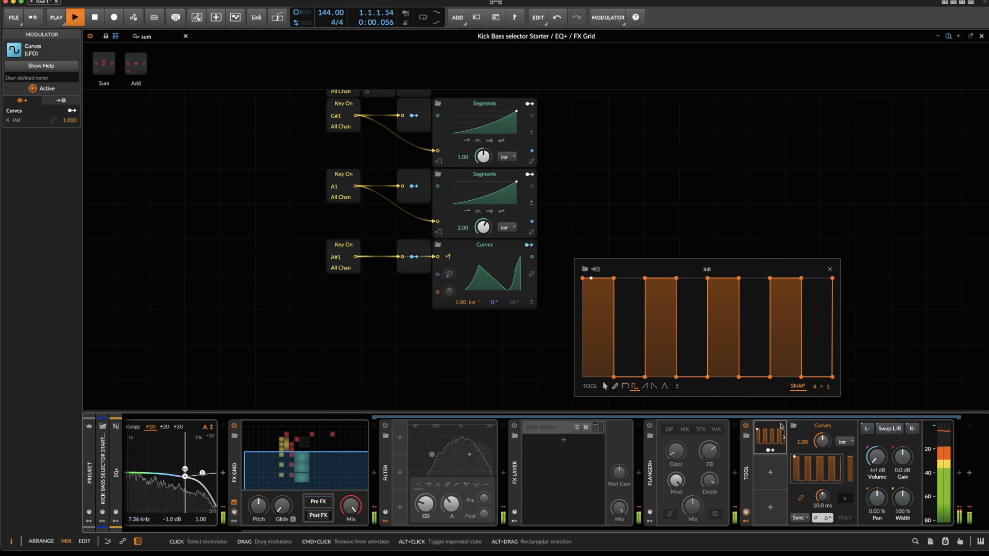
pyautogui.moveTo(819, 440)
pyautogui.mouseDown()
pyautogui.moveTo(819, 422)
pyautogui.moveTo(819, 440)
pyautogui.mouseUp()
pyautogui.doubleClick(801, 442)
pyautogui.write('20')
pyautogui.press('Return')
pyautogui.doubleClick(797, 443)
pyautogui.write('2')
pyautogui.press('Return')
pyautogui.press('space')
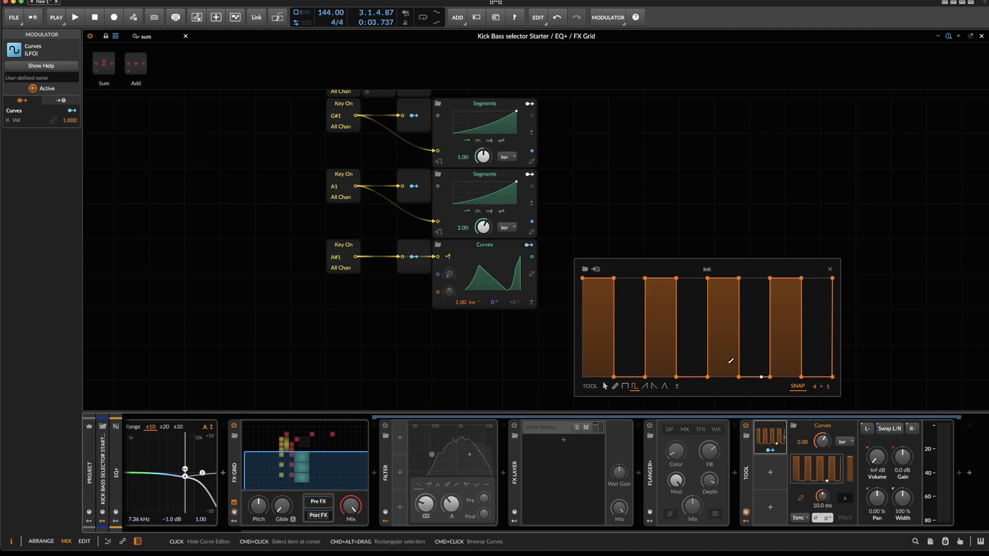
# Reset the Curves rate to 1.00, change its timebase to Quarter note, and check the gating in playback
pyautogui.press('space')
pyautogui.doubleClick(801, 443)
pyautogui.click(844, 442)
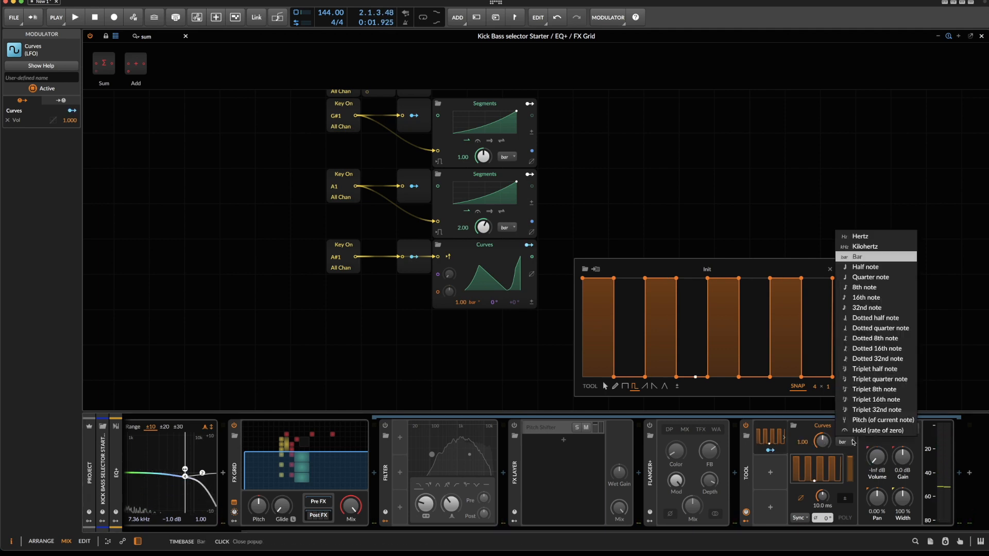
pyautogui.click(885, 277)
pyautogui.press('space')
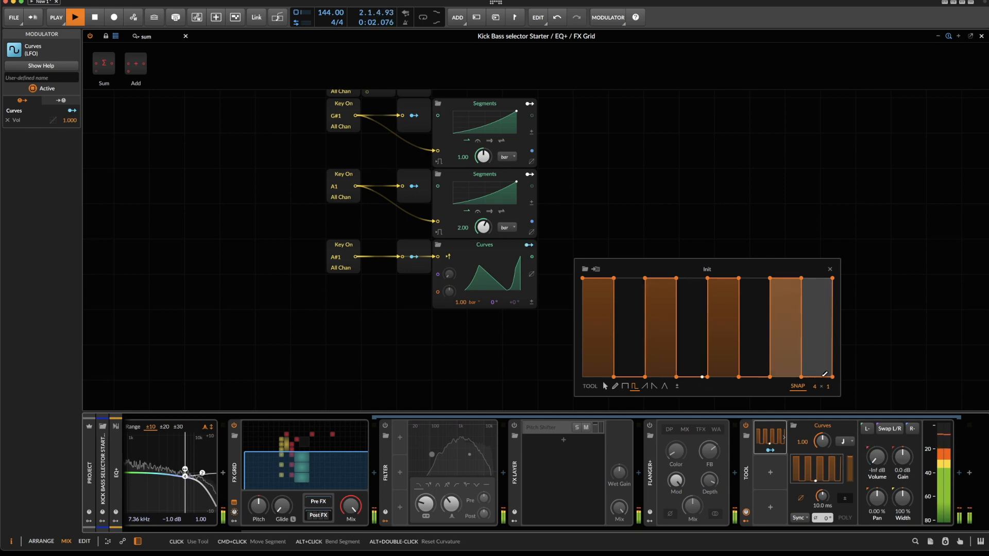
pyautogui.press('space')
# Raise the curve editor's horizontal grid to 8, redraw the curve as eight full-height pulses, and audition it
pyautogui.moveTo(816, 388); pyautogui.dragTo(815, 373)
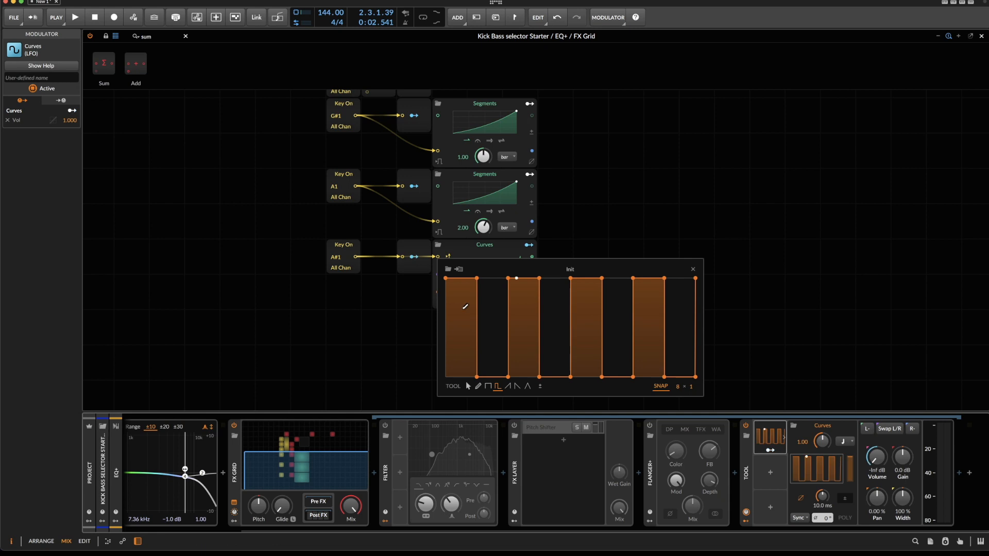
pyautogui.moveTo(462, 303)
pyautogui.mouseDown()
pyautogui.moveTo(470, 263)
pyautogui.moveTo(595, 239)
pyautogui.moveTo(707, 257)
pyautogui.mouseUp()
pyautogui.press('space')
pyautogui.press('space')
# Merge the sixth and seventh pulses into one long block and replace the last pulse with a rising ramp
pyautogui.moveTo(617, 377); pyautogui.dragTo(633, 377)
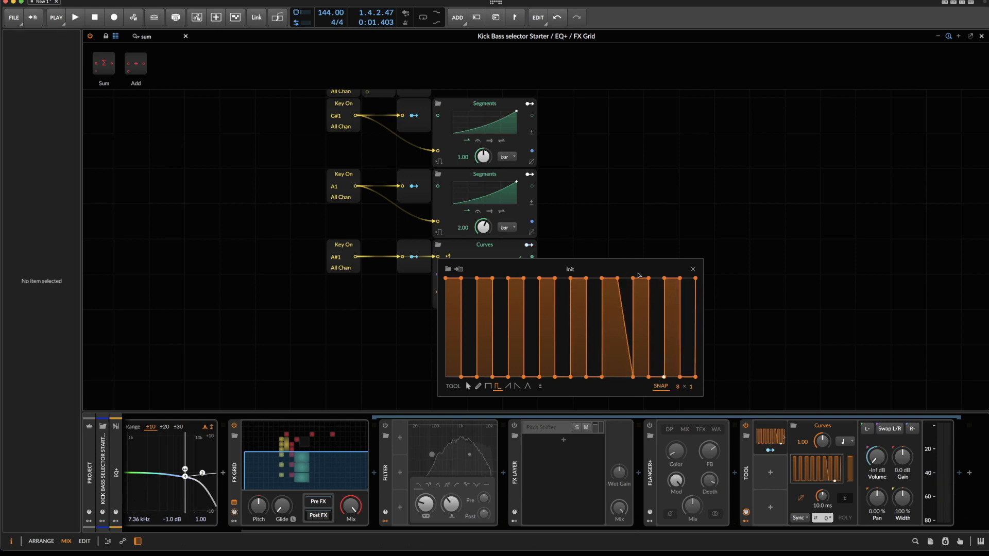
pyautogui.moveTo(633, 377); pyautogui.dragTo(648, 377)
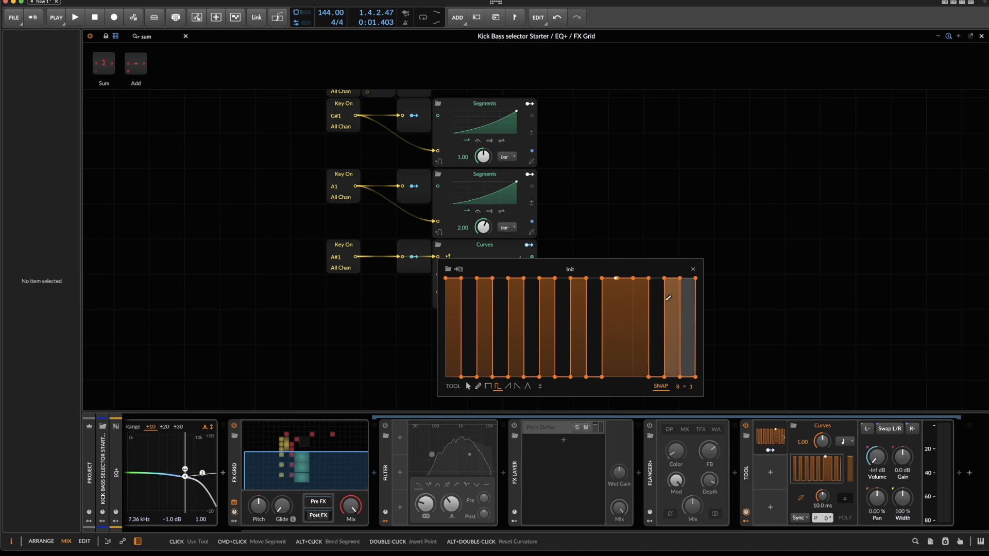
pyautogui.moveTo(669, 277); pyautogui.dragTo(678, 278)
pyautogui.doubleClick(678, 278)
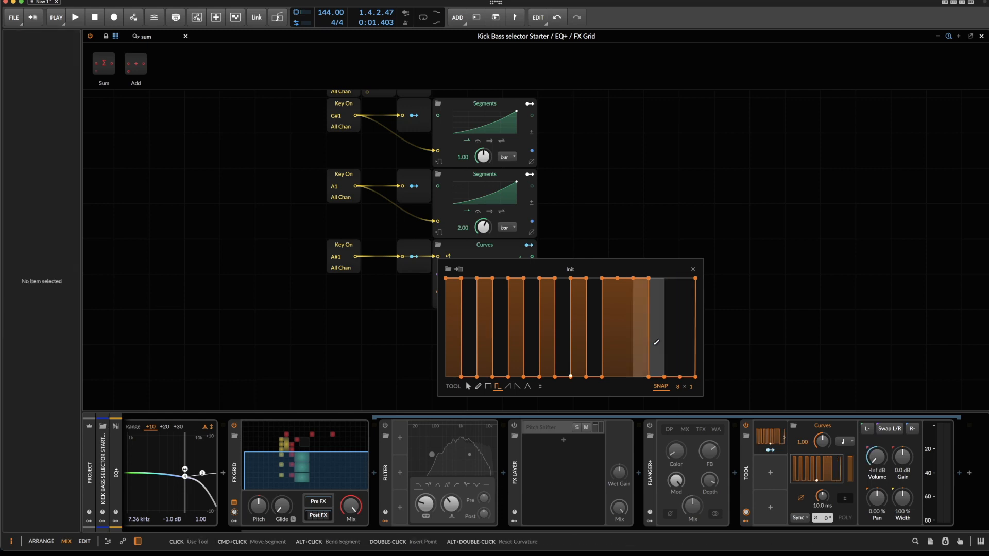
pyautogui.moveTo(680, 377); pyautogui.dragTo(695, 278)
# Lower the Curves smoothing time to about 6.19 ms while auditioning the gated volume
pyautogui.press('space')
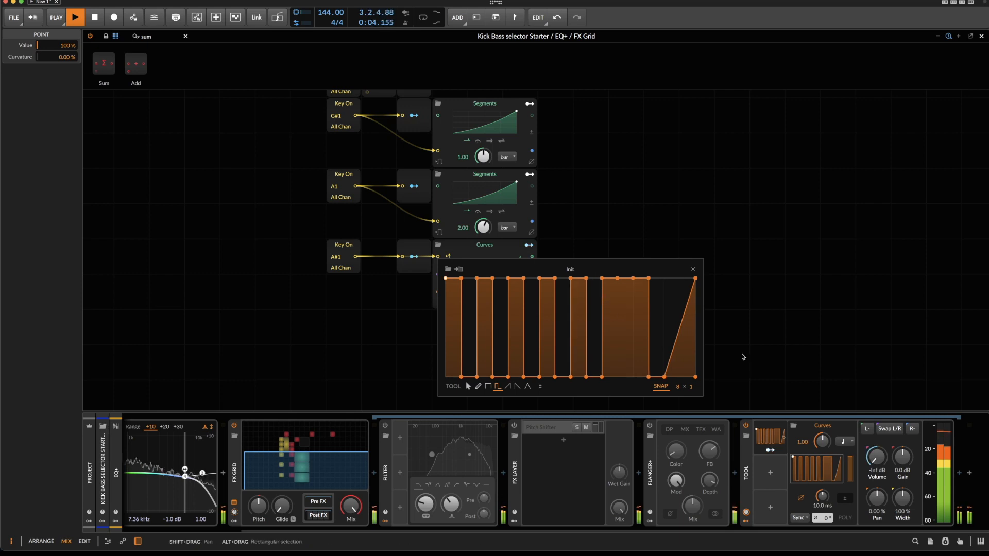
pyautogui.moveTo(822, 496)
pyautogui.mouseDown()
pyautogui.moveTo(822, 486)
pyautogui.moveTo(824, 498)
pyautogui.mouseUp()
pyautogui.doubleClick(824, 498)
pyautogui.press('space')
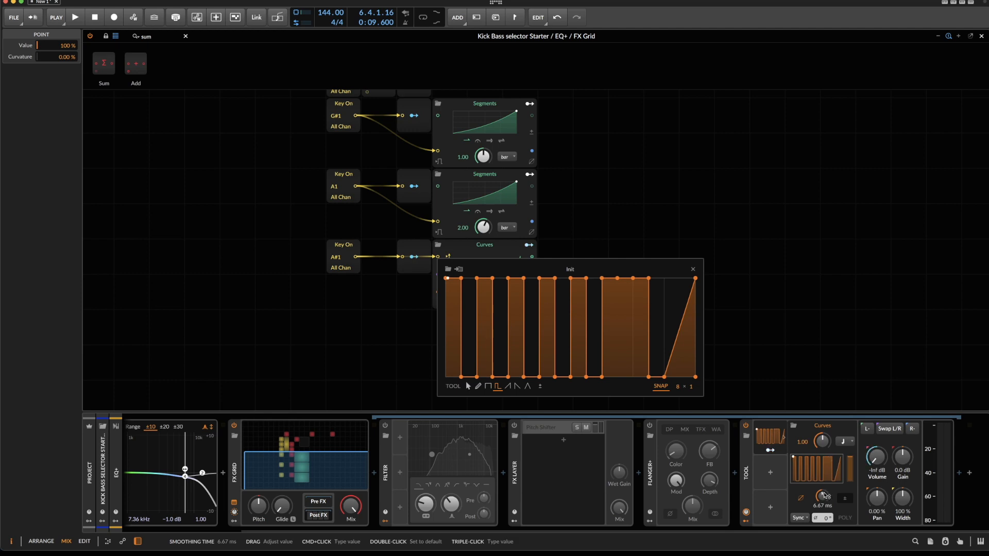
pyautogui.press('space')
pyautogui.moveTo(825, 500); pyautogui.dragTo(825, 489)
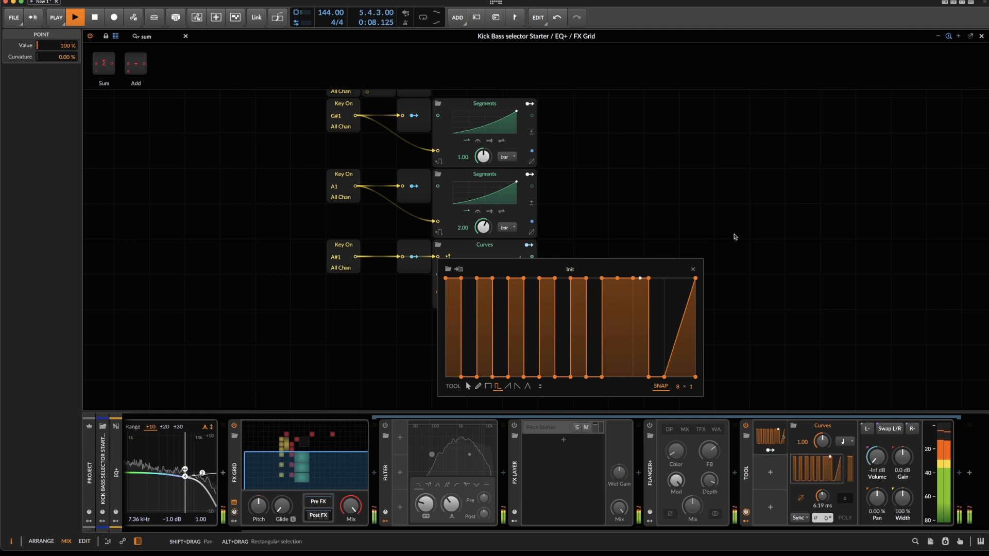
pyautogui.press('space')
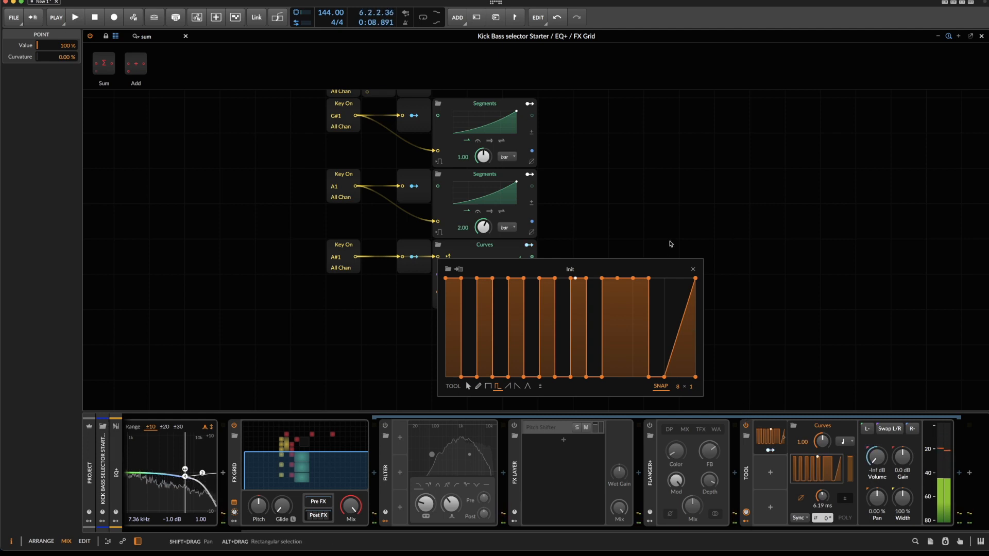
# Duplicate the A#1 Key On with its modulator output, set the copy to B1, map it to the Tool's on/off, and audition it
pyautogui.click(693, 270)
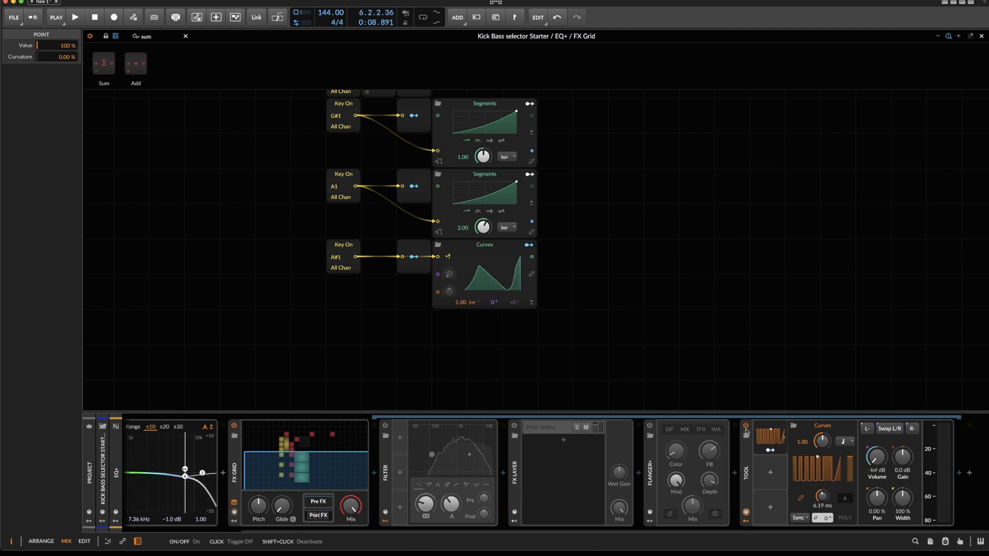
pyautogui.moveTo(295, 246); pyautogui.dragTo(359, 335)
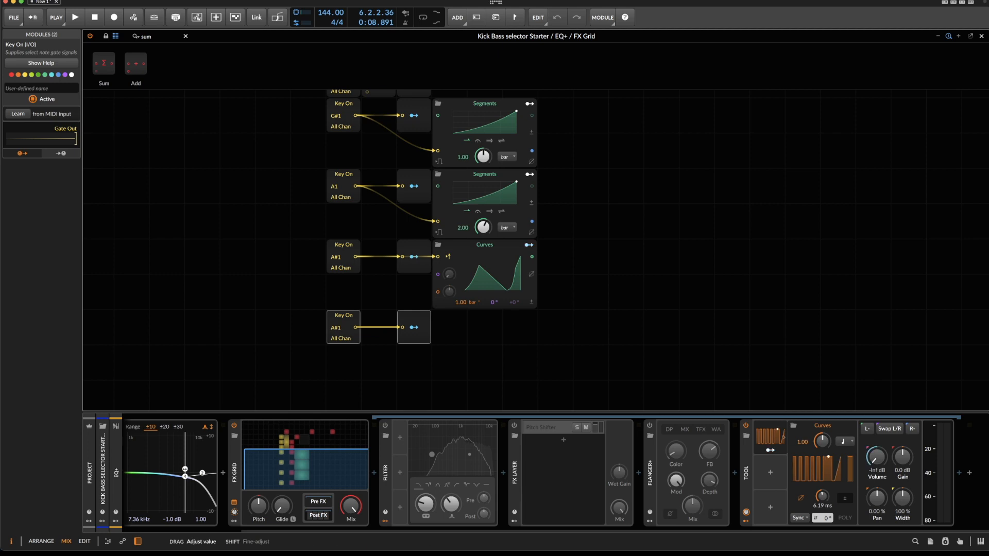
pyautogui.click(413, 327)
pyautogui.click(745, 425)
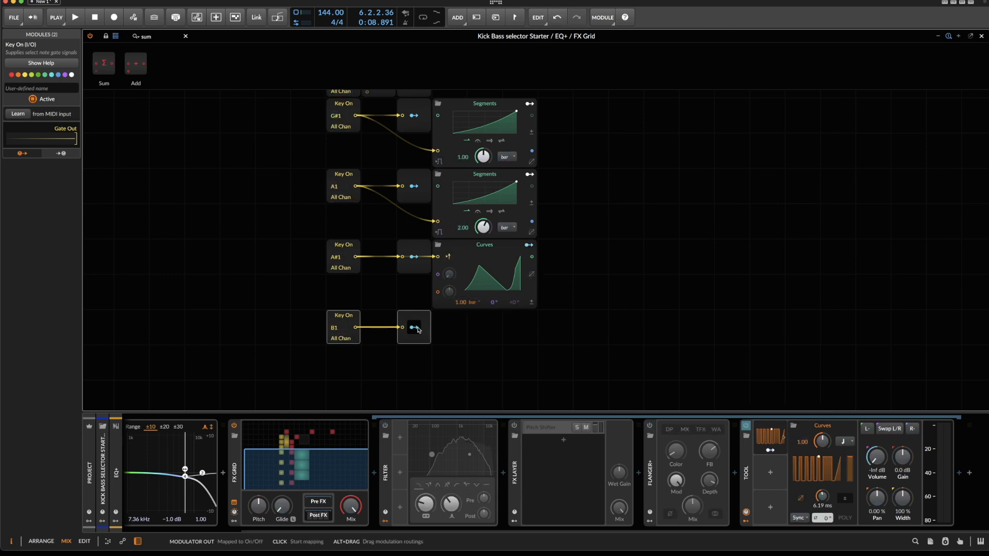
pyautogui.click(747, 430)
pyautogui.press('space')
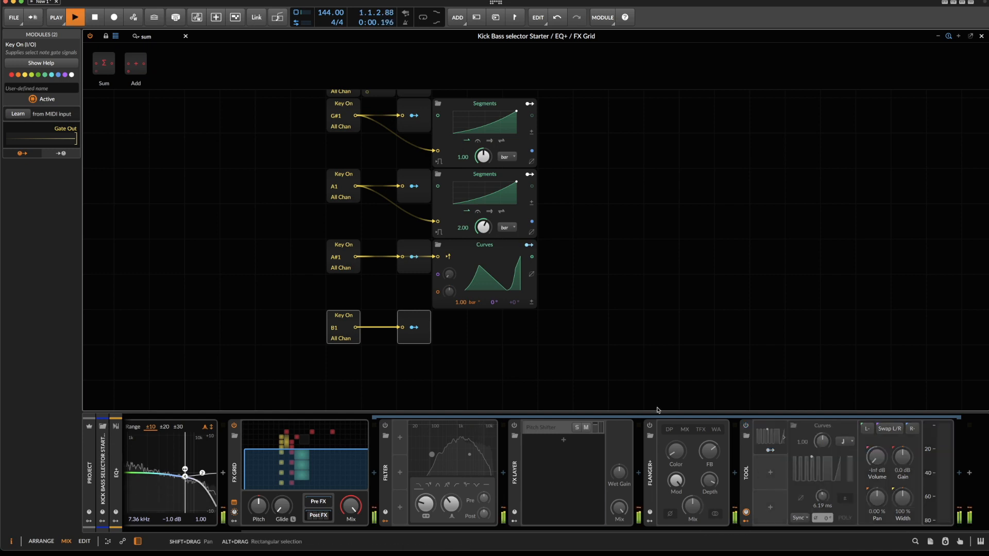
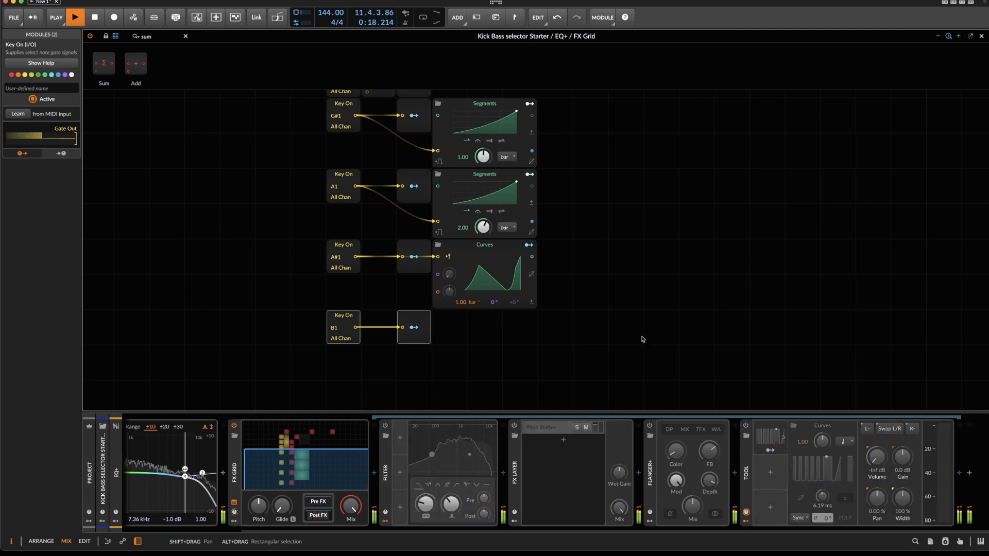
pyautogui.press('space')
# Leave the FX Grid editor for the mixer, show the clip launcher, and delete the Kick Bass selector Starter group's Scene 3 clip
pyautogui.click(690, 262)
pyautogui.press('Escape')
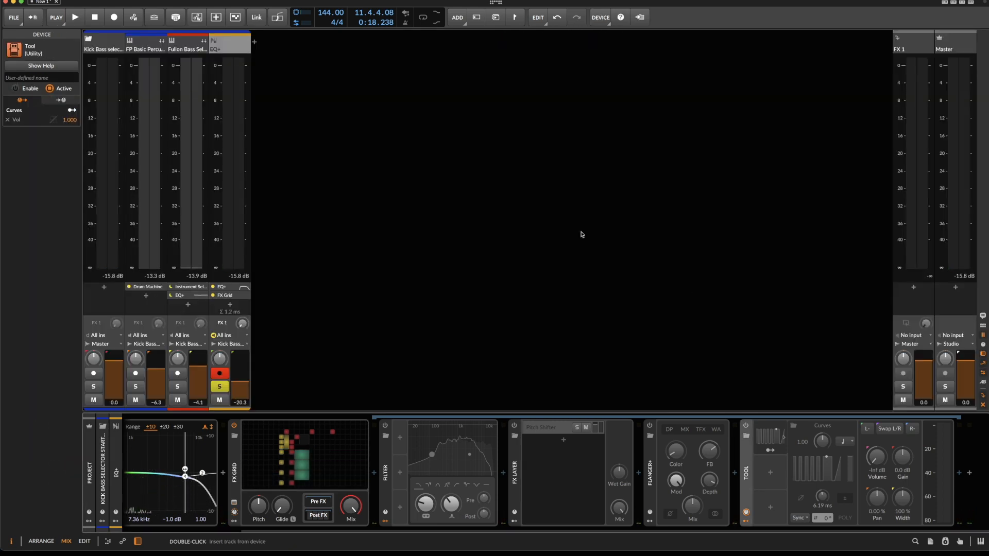
pyautogui.press('l')
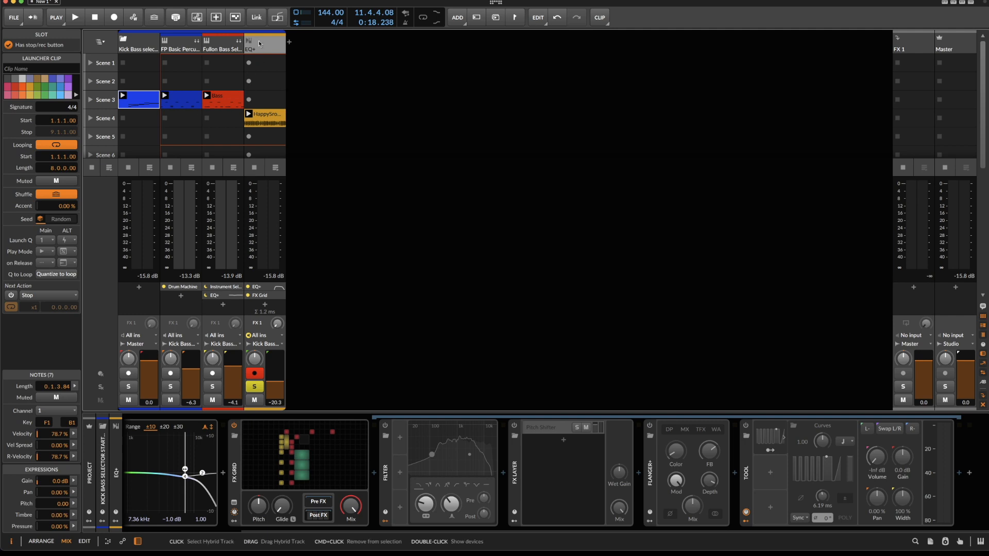
pyautogui.click(137, 46)
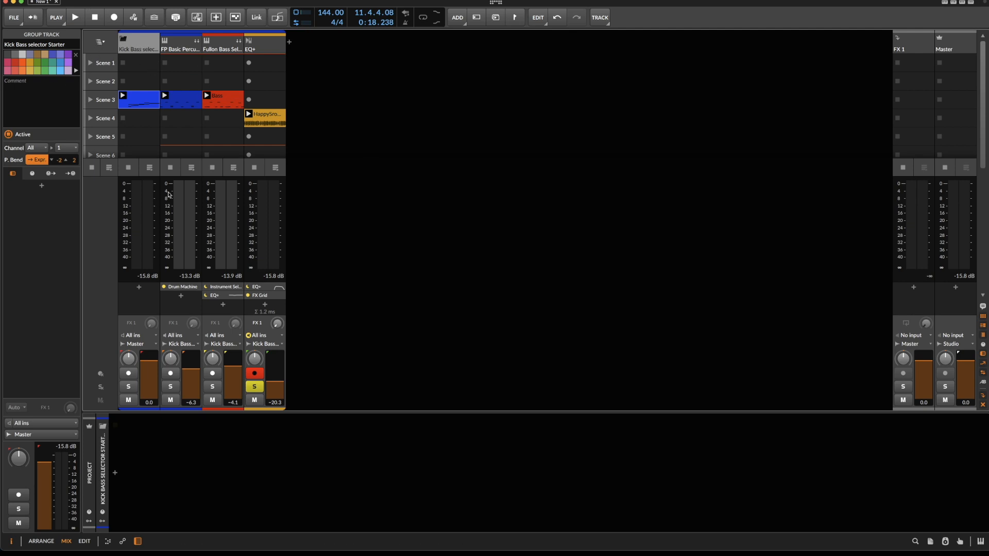
pyautogui.click(139, 99)
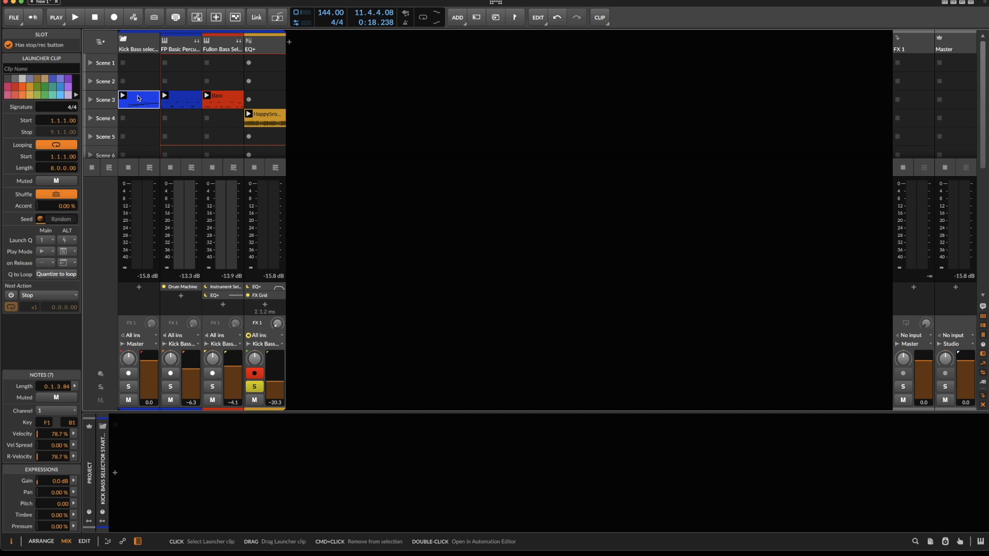
pyautogui.press('Delete')
# Move the FX Grid device from the EQ+ track to the Kick Bass selector Starter group track and check it in playback
pyautogui.click(264, 45)
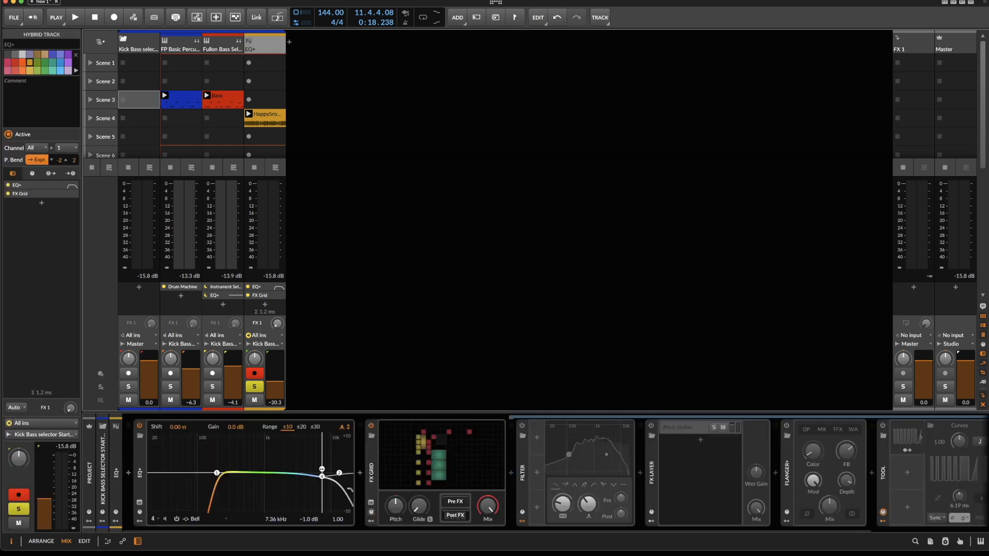
pyautogui.moveTo(362, 471); pyautogui.dragTo(135, 47)
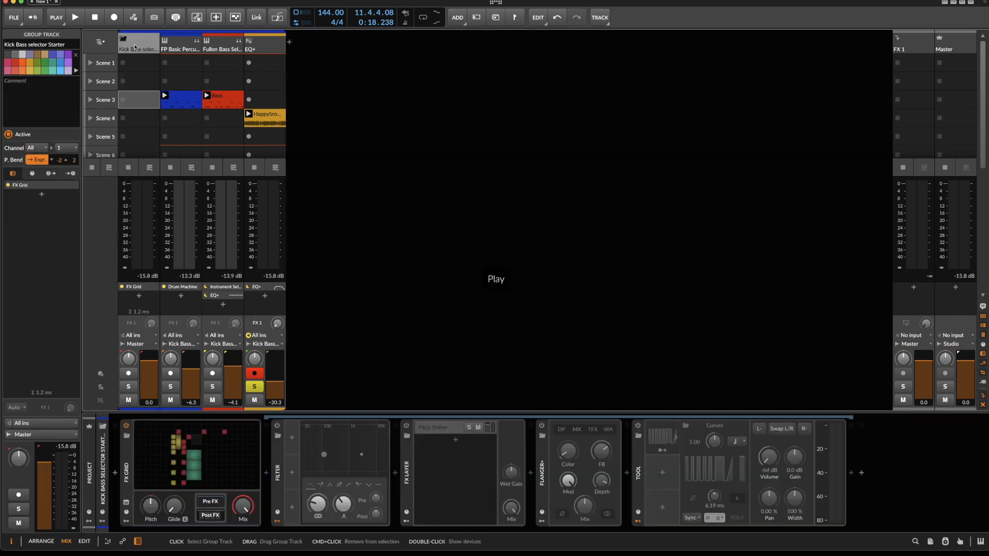
pyautogui.press('space')
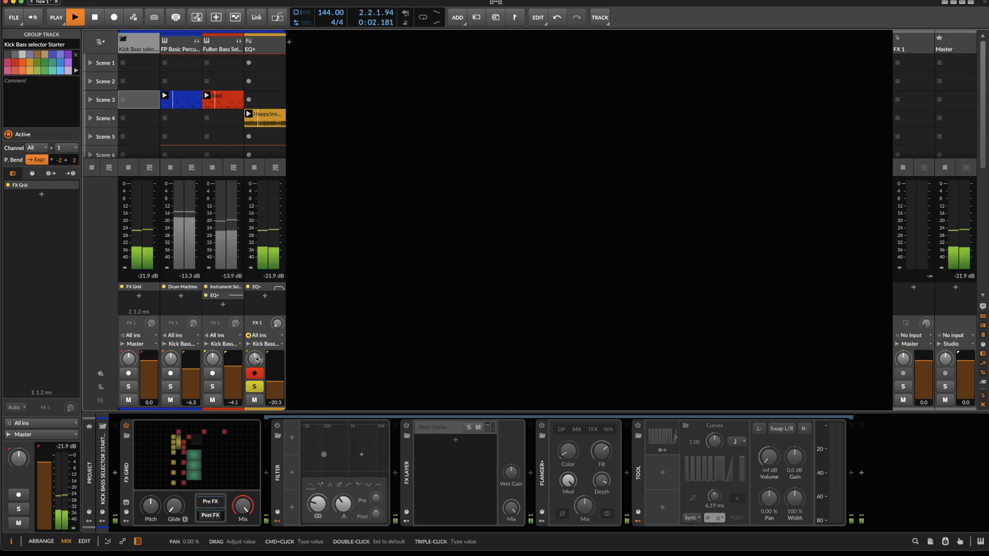
pyautogui.press('space')
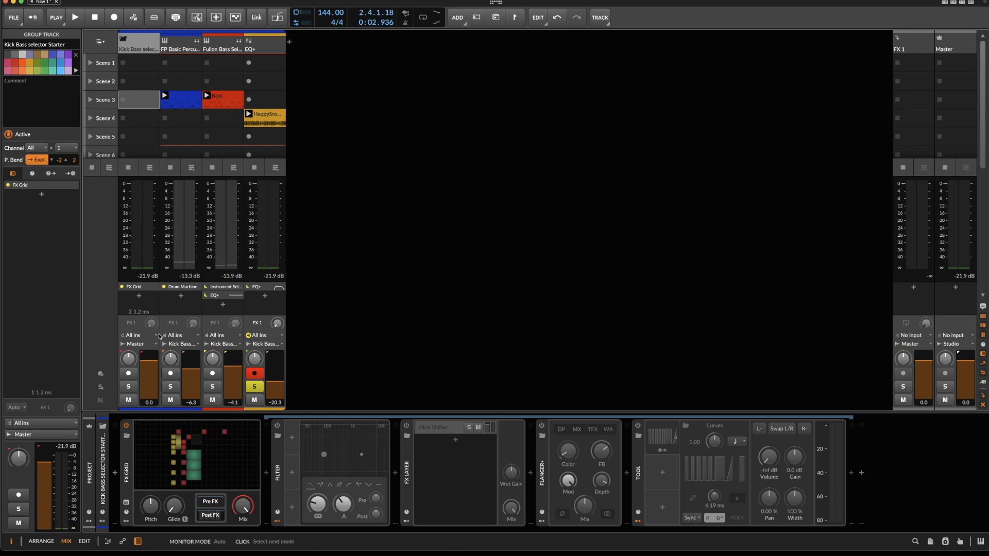
# Keep the group's input on All ins, disarm recording on the EQ+ track, and turn the group's monitoring on while auditioning
pyautogui.click(131, 335)
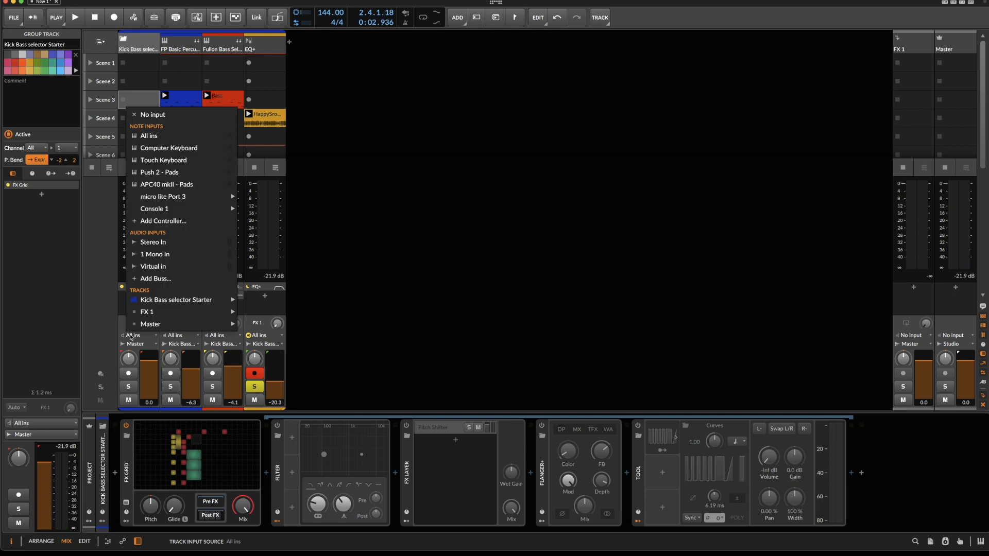
pyautogui.click(189, 137)
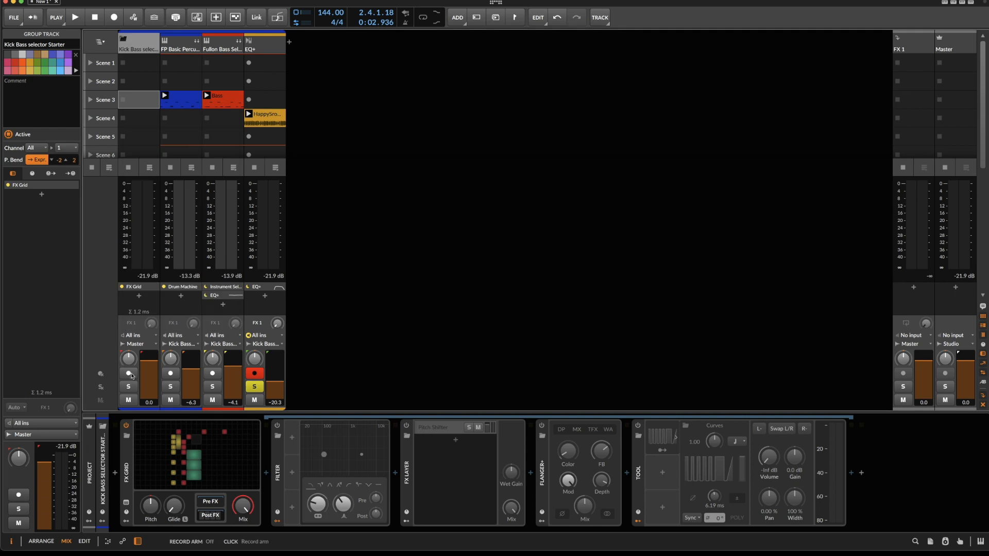
pyautogui.click(254, 374)
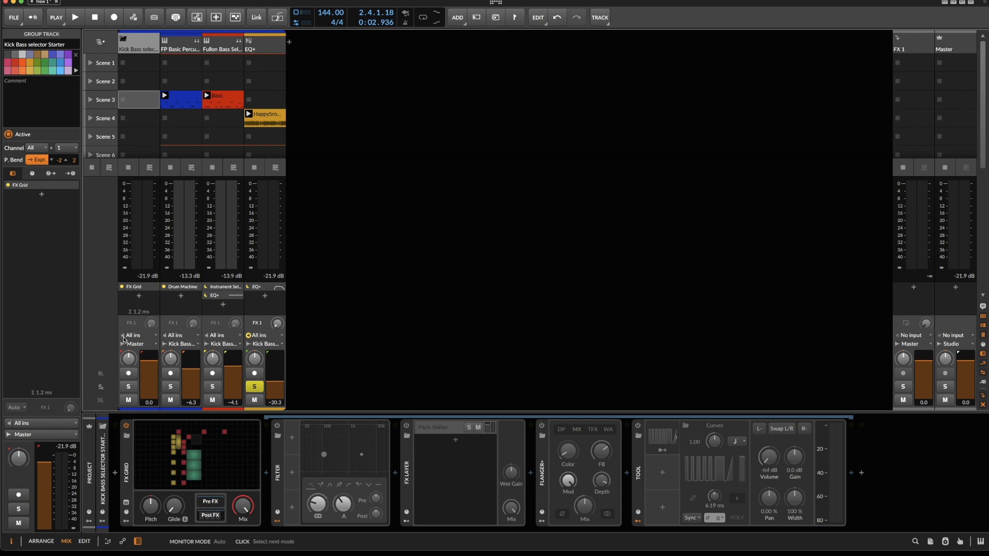
pyautogui.press('space')
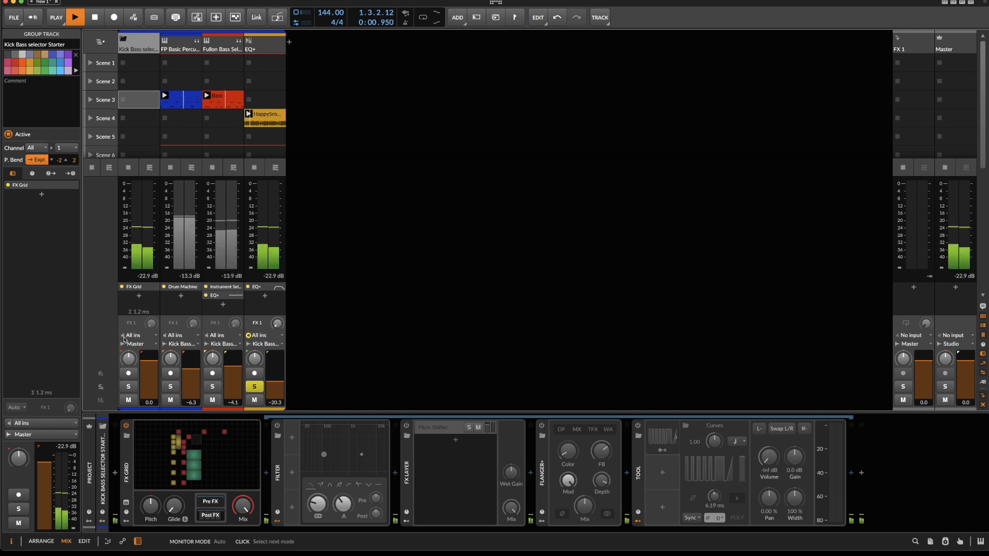
pyautogui.click(123, 336)
pyautogui.press('space')
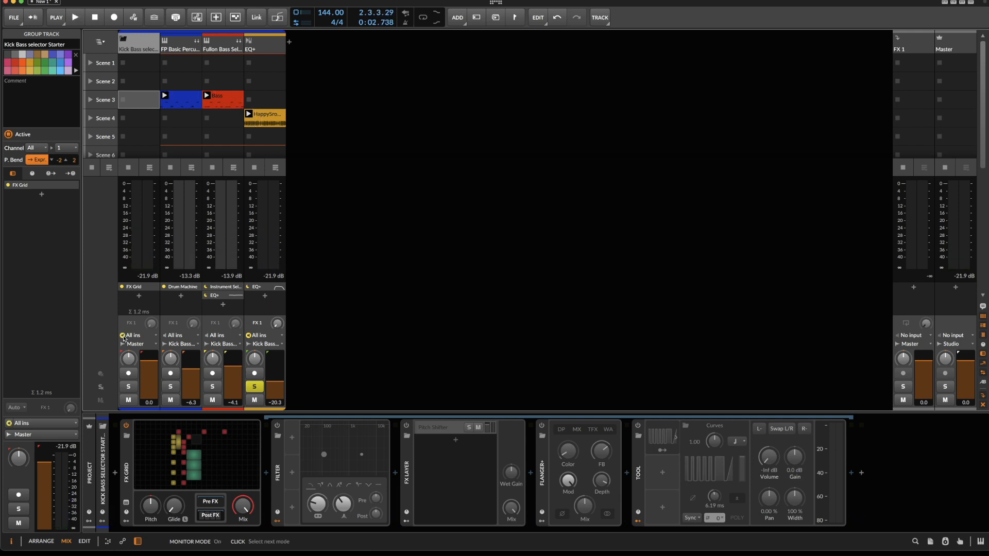
pyautogui.press('space')
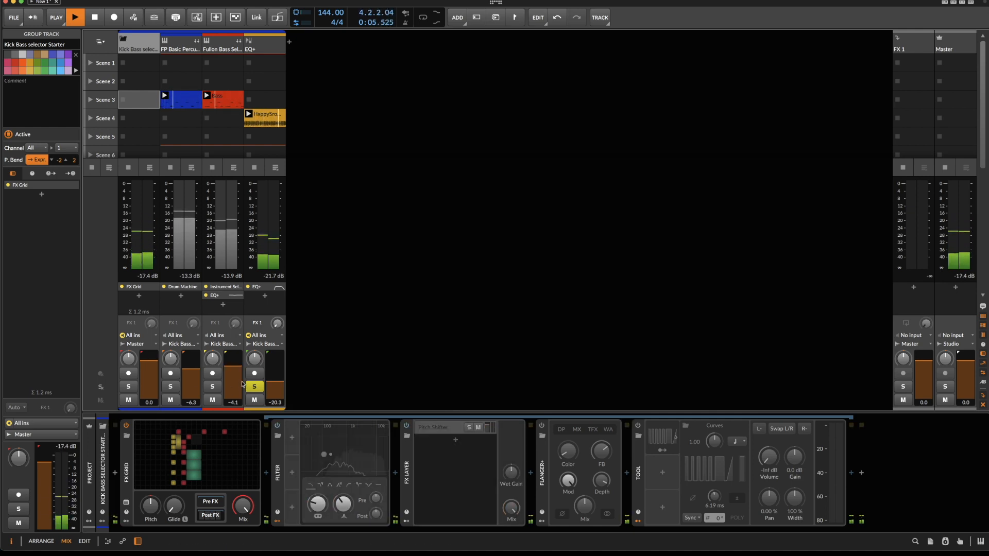
pyautogui.press('space')
# Unsolo the EQ+ track and audition the effects on the full drum and bass group
pyautogui.click(254, 386)
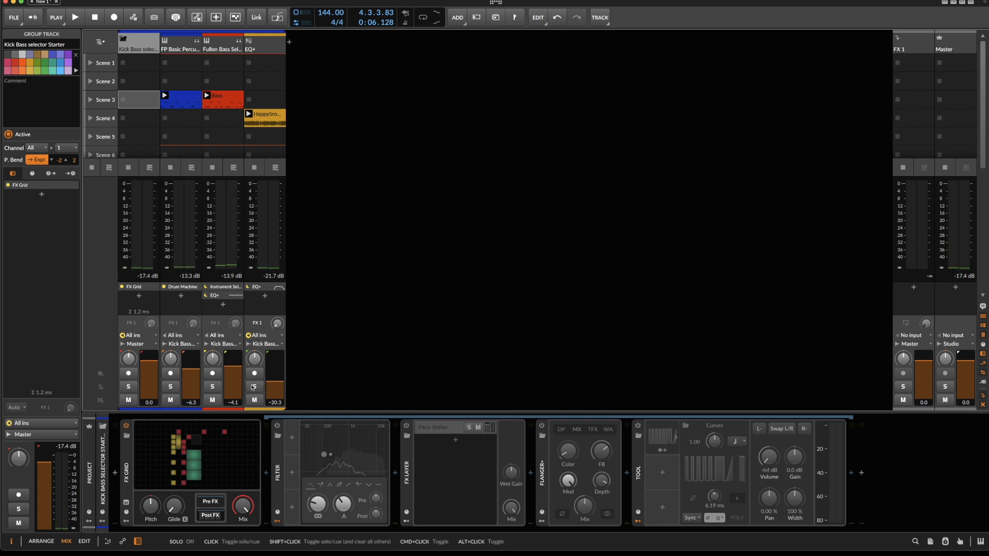
pyautogui.press('space')
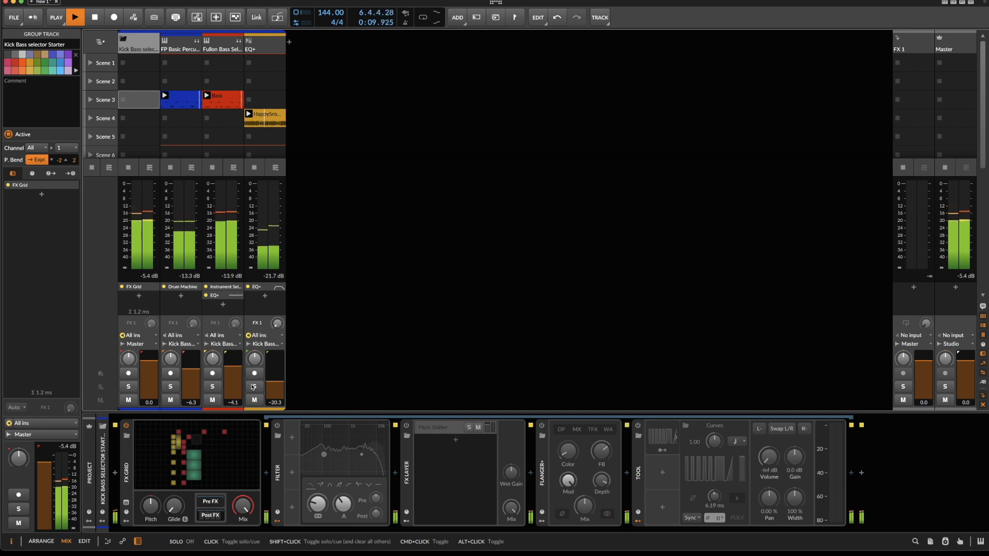
pyautogui.press('space')
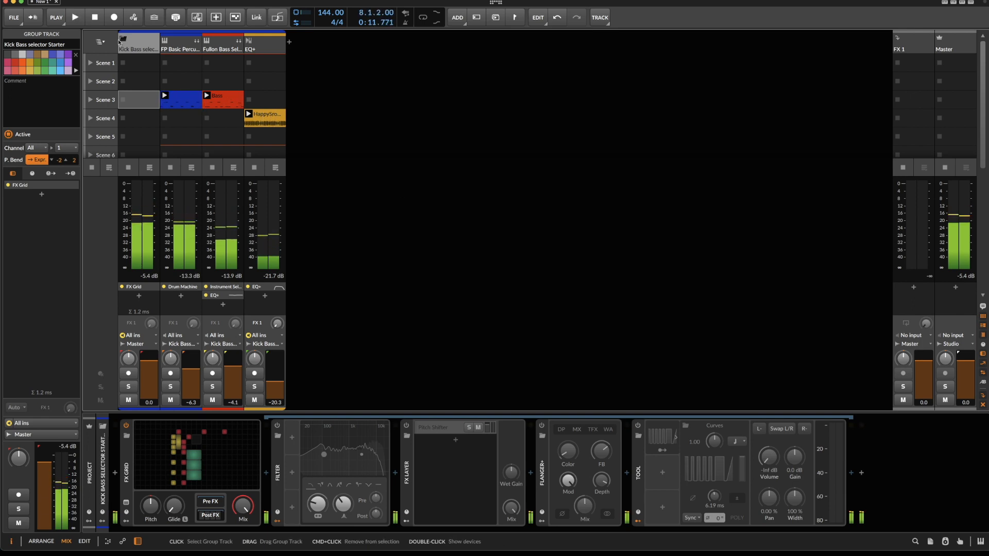
# Switch the Kick Bass selector Starter group's launcher slots to group track content and back to master track content
pyautogui.rightClick(149, 40)
pyautogui.click(190, 48)
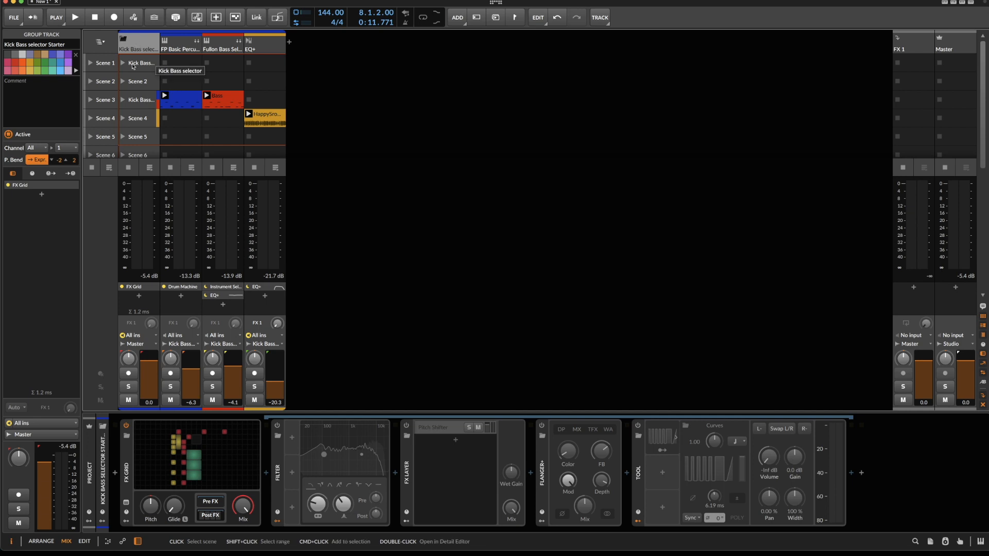
pyautogui.rightClick(141, 40)
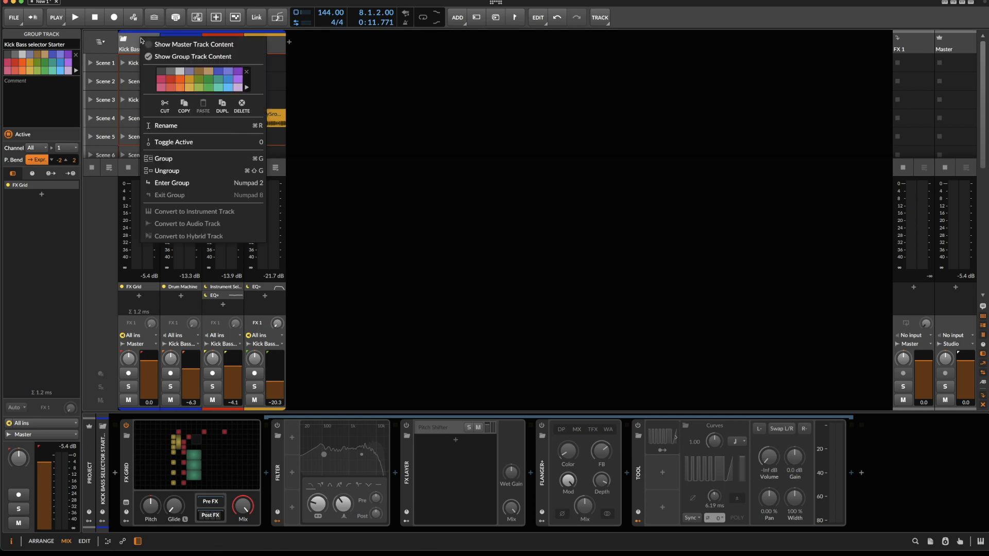
pyautogui.click(132, 46)
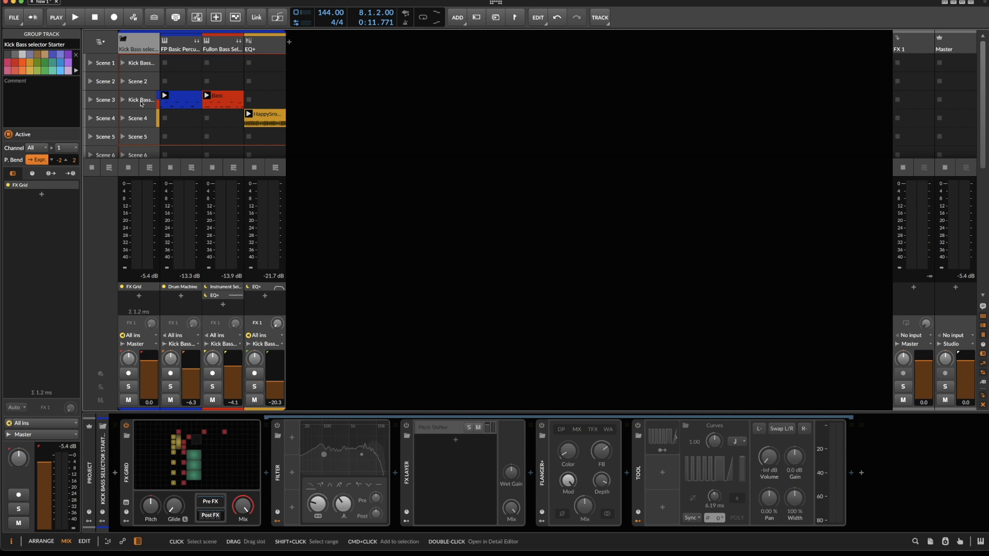
pyautogui.rightClick(137, 43)
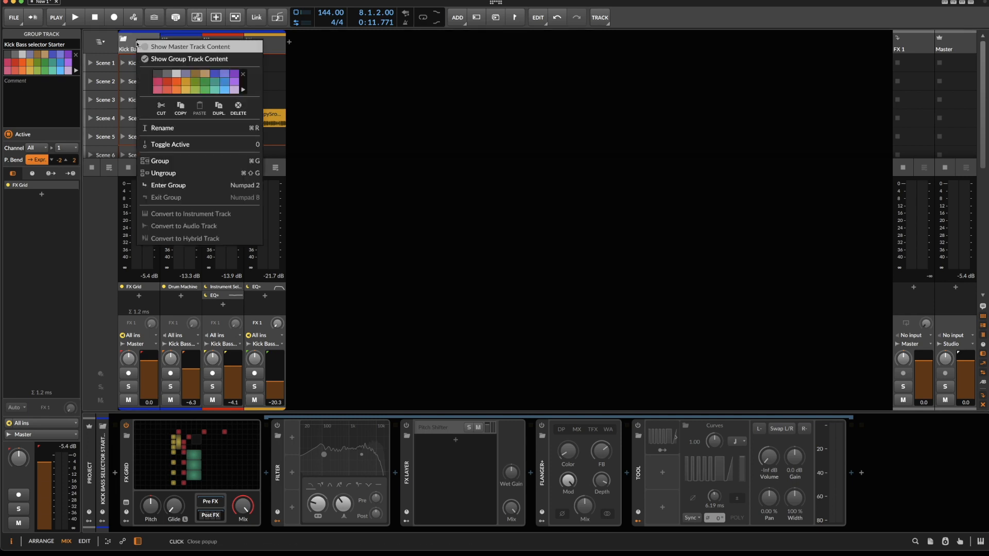
pyautogui.click(149, 46)
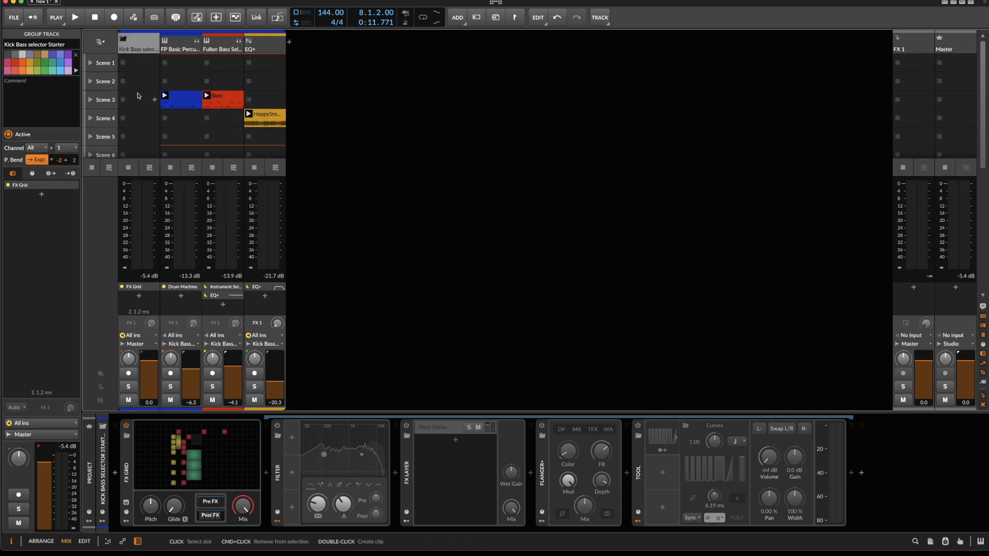
# Create a clip in the group track's Scene 3 slot and open it in the note editor around the C1 to C2 range
pyautogui.doubleClick(138, 99)
pyautogui.doubleClick(138, 99)
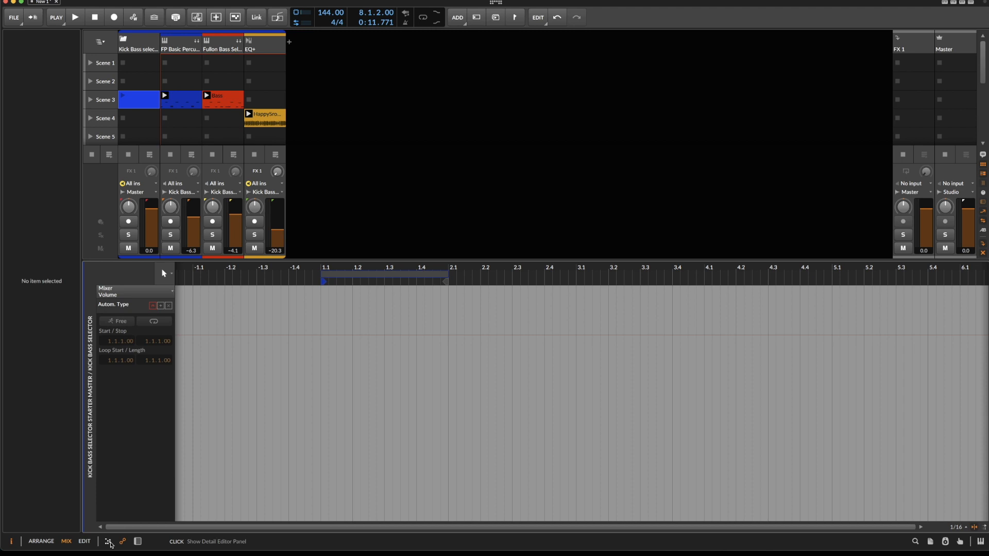
pyautogui.click(109, 543)
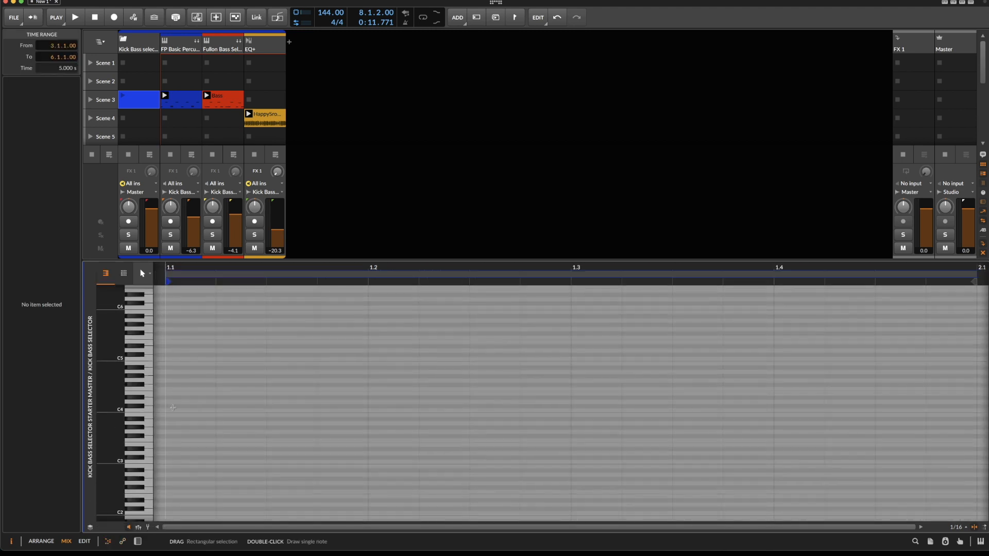
pyautogui.scroll(-3, 262, 392)
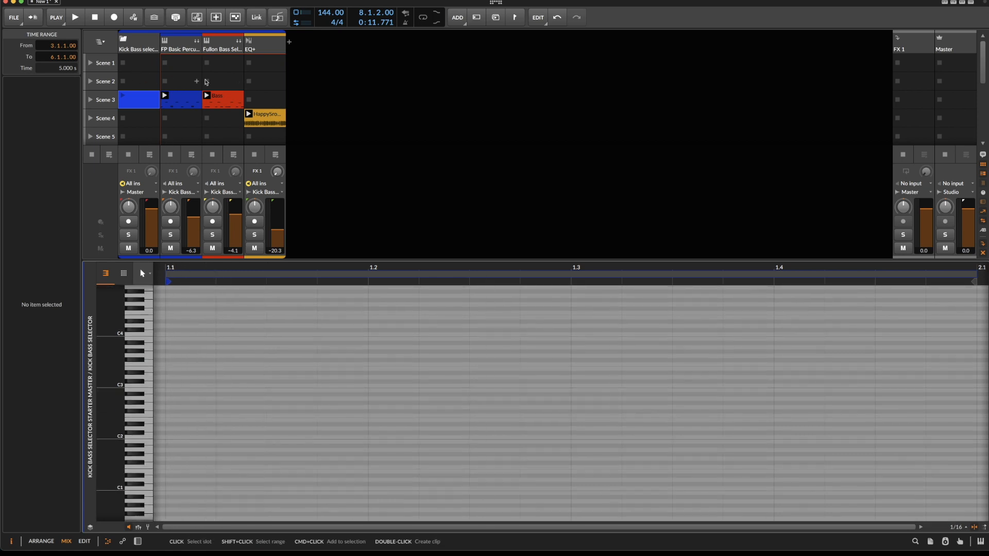
pyautogui.scroll(1, 316, 446)
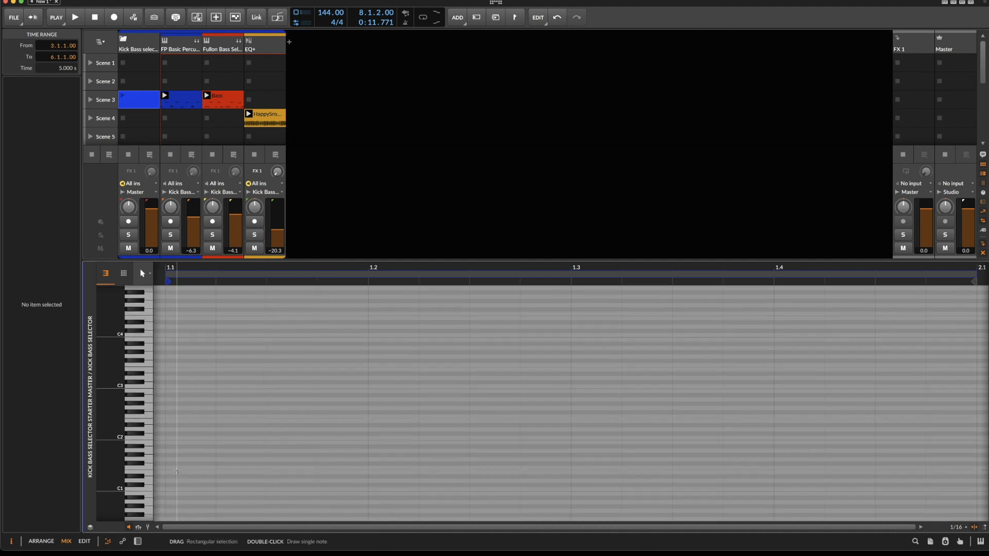
# Draw an F1 note at 1.1.1.00 in the new clip and extend it to a length of 0.1.0.00
pyautogui.doubleClick(219, 466)
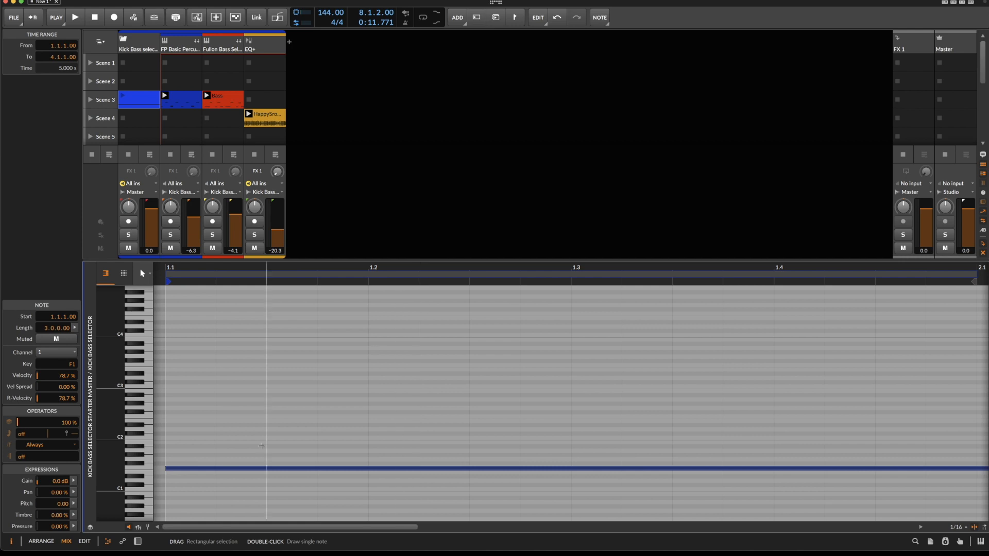
pyautogui.doubleClick(208, 468)
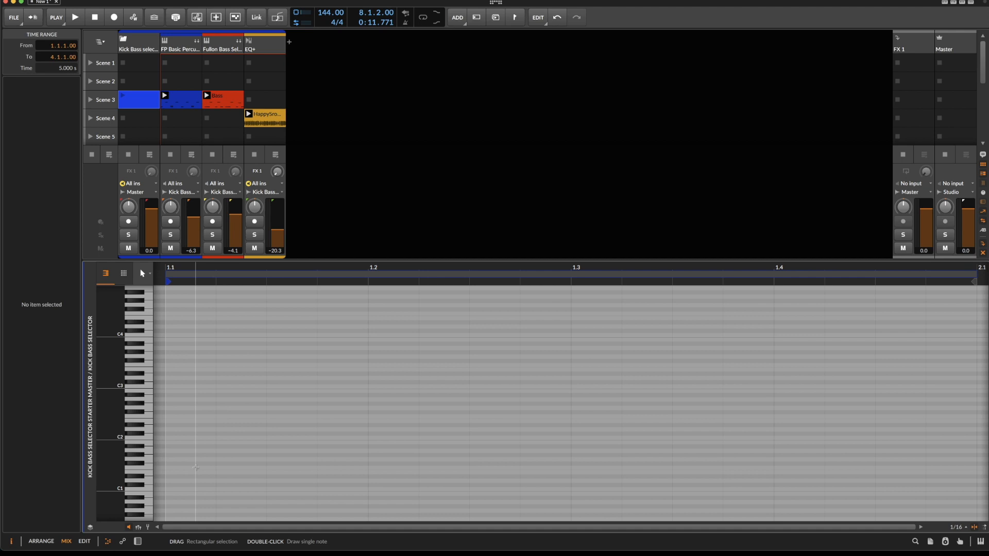
pyautogui.doubleClick(195, 468)
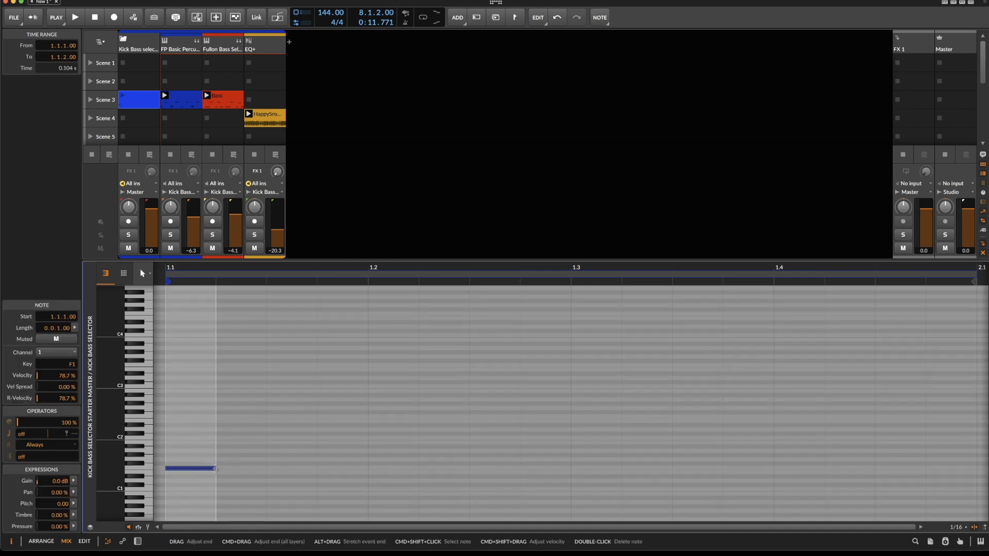
pyautogui.moveTo(215, 468); pyautogui.dragTo(370, 466)
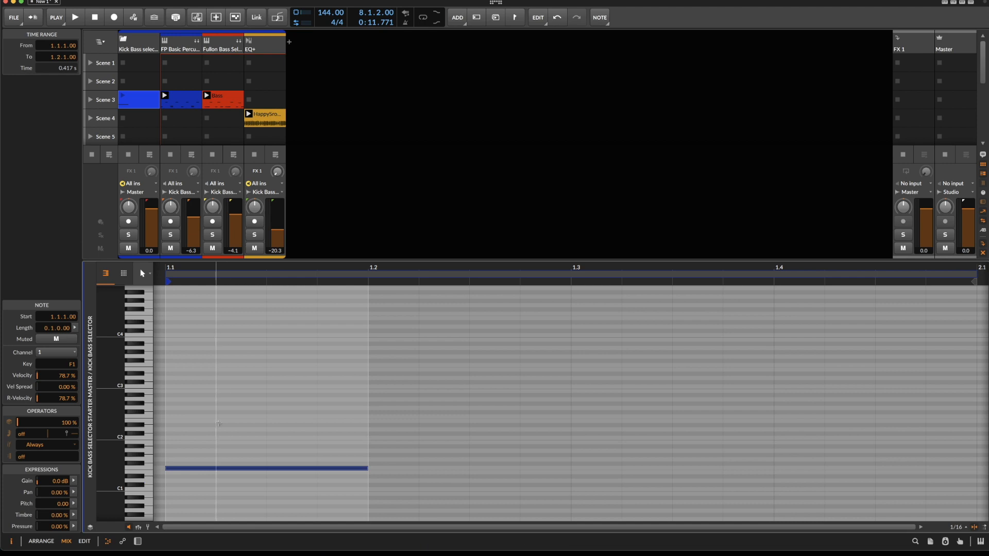
# Deselect the F1 note, launch the group track's Scene 3 clip and audition how it triggers the effect
pyautogui.press('Escape')
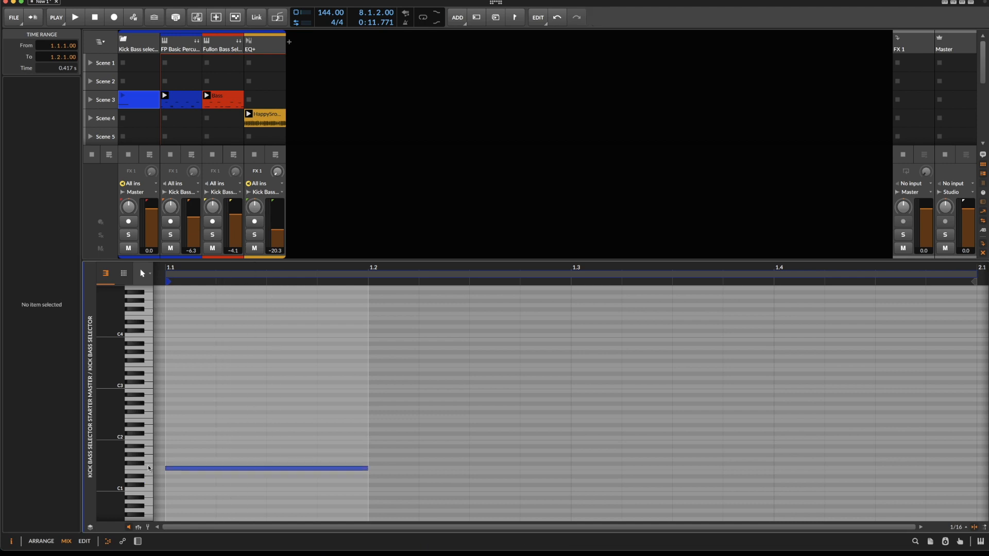
pyautogui.press('space')
pyautogui.press('space')
pyautogui.click(124, 97)
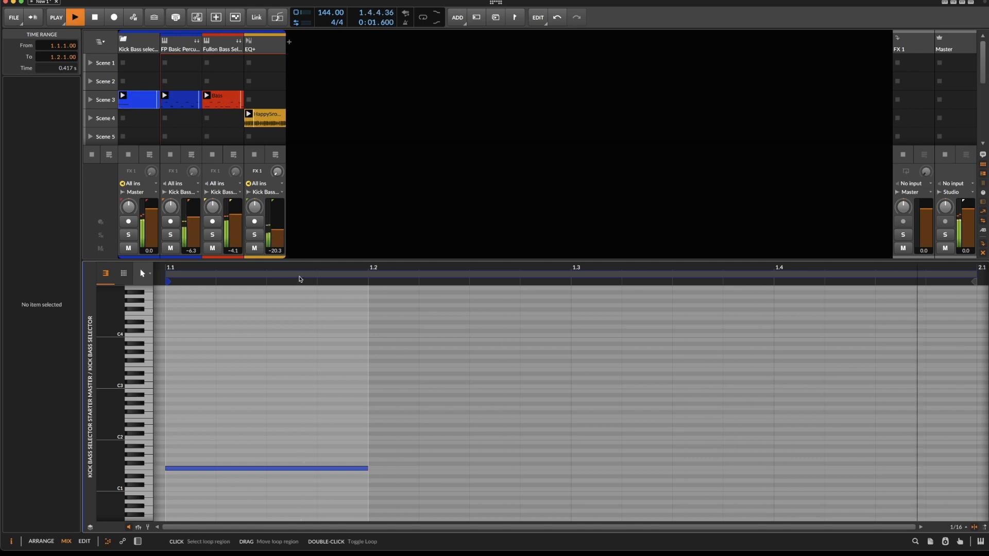
pyautogui.press('space')
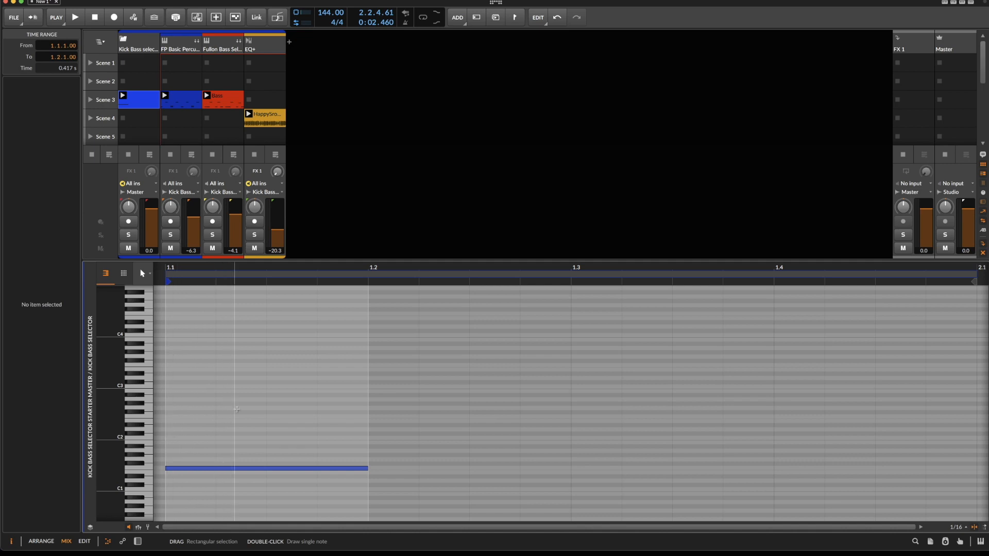
pyautogui.press('space')
pyautogui.press('space')
pyautogui.press('space')
pyautogui.press('space')
# Open the group's FX Grid patch and move the G#1 to B1 key modules with their connected modules down to leave a gap
pyautogui.press('d')
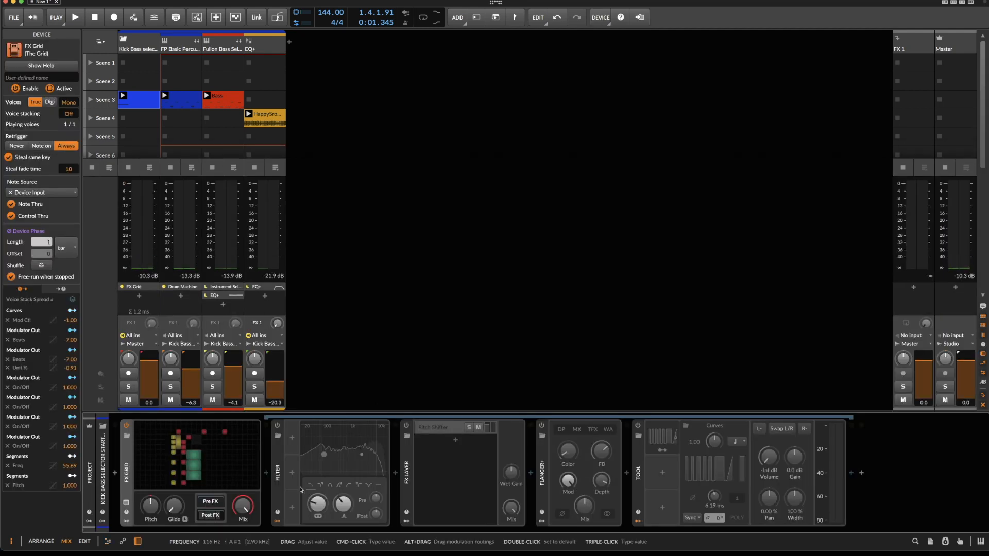
pyautogui.doubleClick(164, 464)
pyautogui.scroll(4, 374, 280)
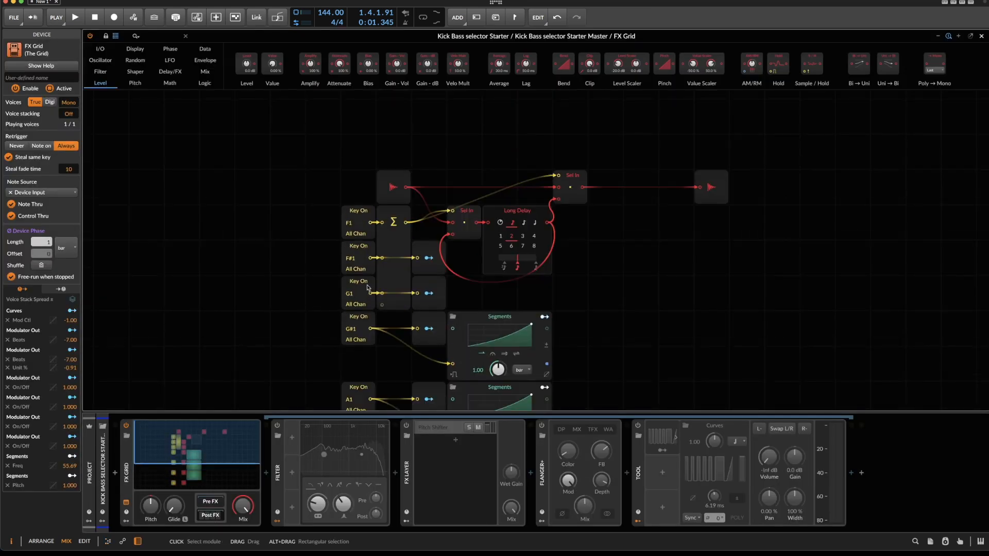
pyautogui.scroll(-6, 386, 265)
pyautogui.moveTo(479, 123); pyautogui.dragTo(510, 385)
pyautogui.moveTo(289, 151); pyautogui.dragTo(566, 365)
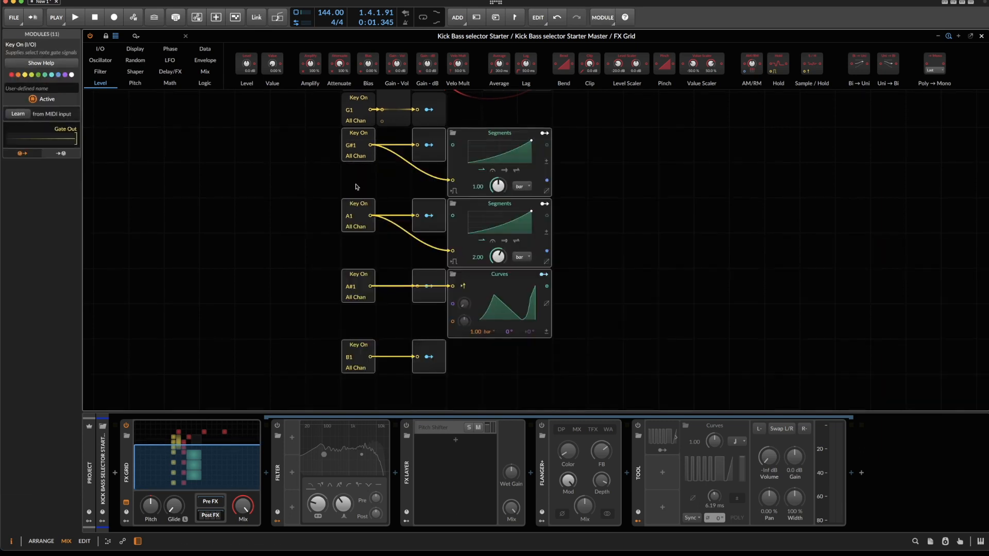
pyautogui.moveTo(355, 165); pyautogui.dragTo(355, 226)
pyautogui.scroll(5, 355, 225)
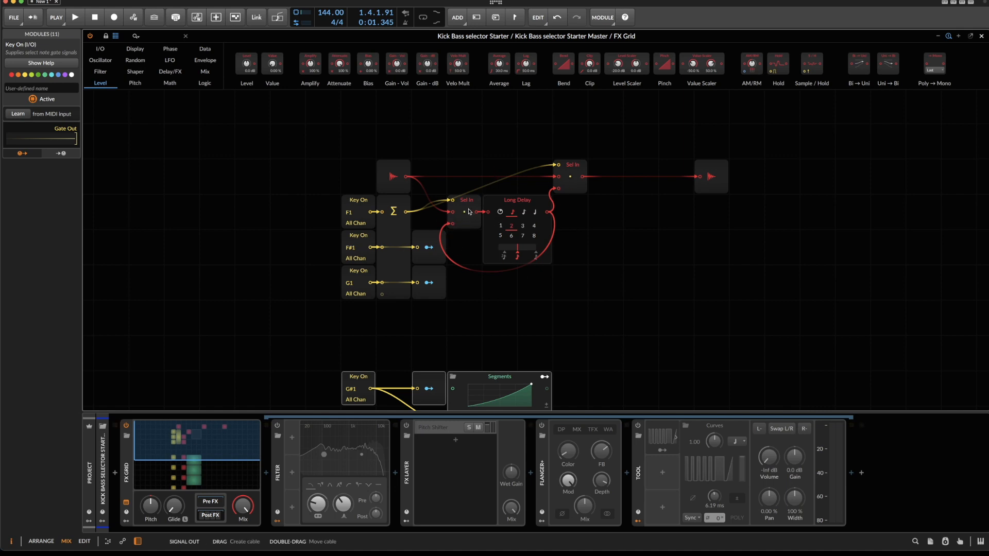
# Move the F1, F#1 and G1 key modules, with their Sum and Modulator Out modules, left of the Long Delay section
pyautogui.click(501, 201)
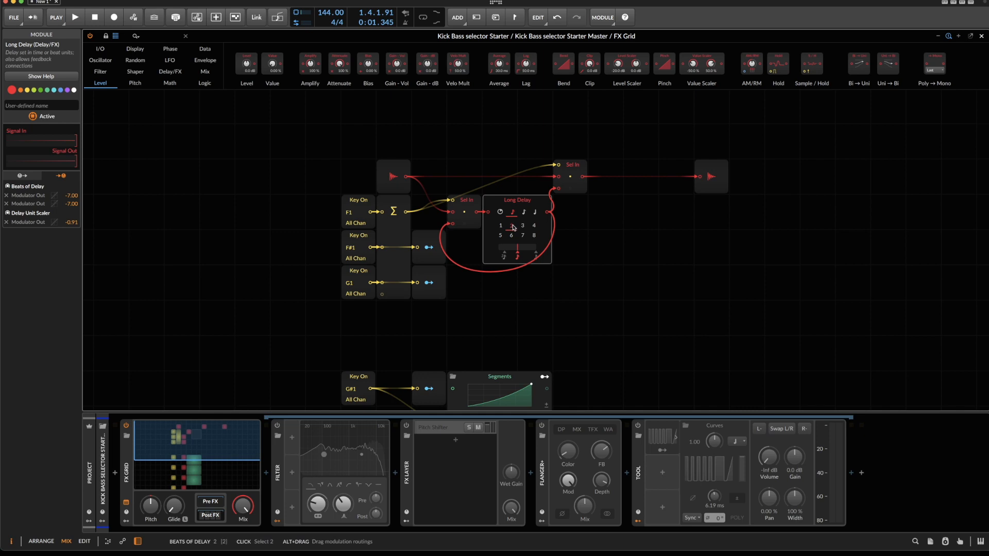
pyautogui.moveTo(324, 195); pyautogui.dragTo(431, 312)
pyautogui.moveTo(365, 206); pyautogui.dragTo(289, 220)
# Insert a Segments envelope and place it beside the F#1 and G1 Modulator Out modules, shifting the key modules farther left
pyautogui.rightClick(261, 127)
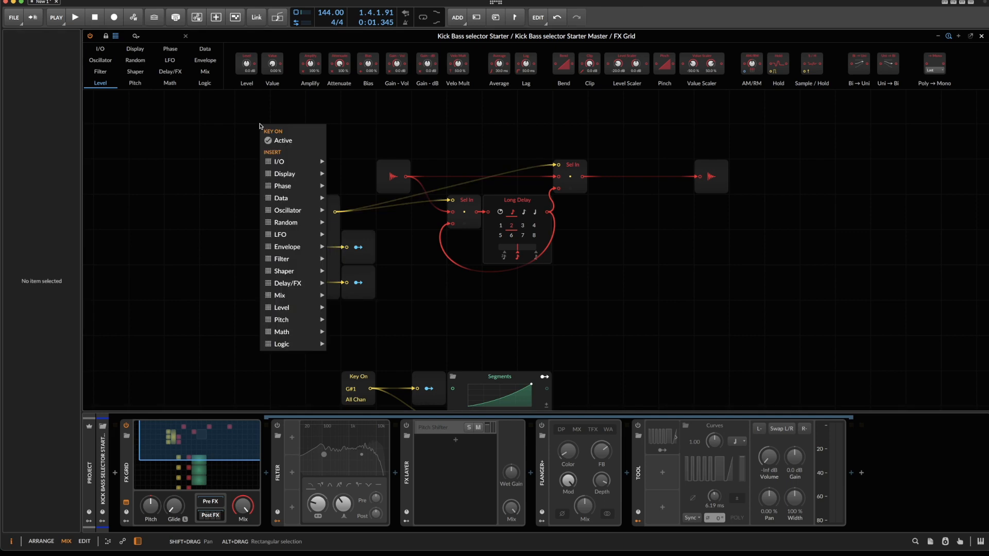
pyautogui.moveTo(273, 245)
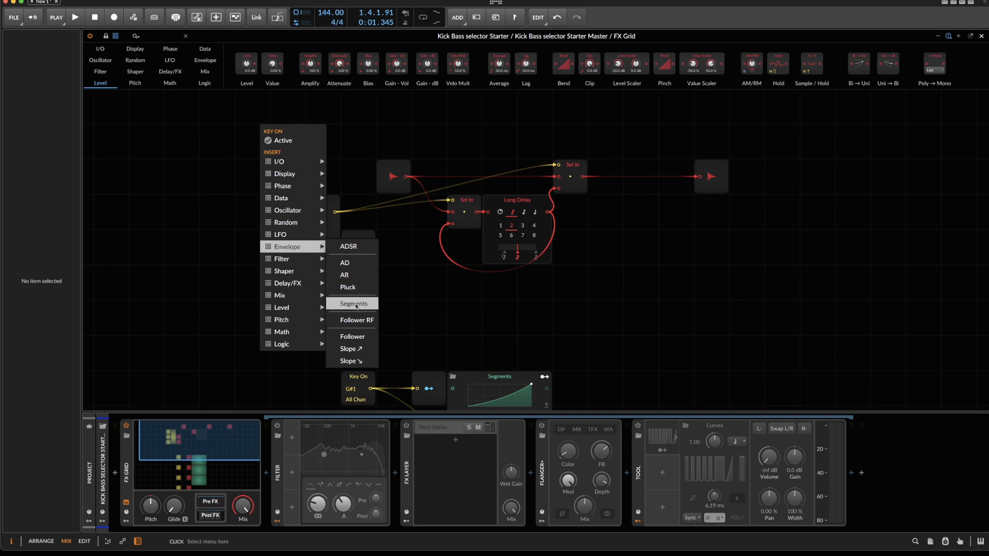
pyautogui.click(357, 306)
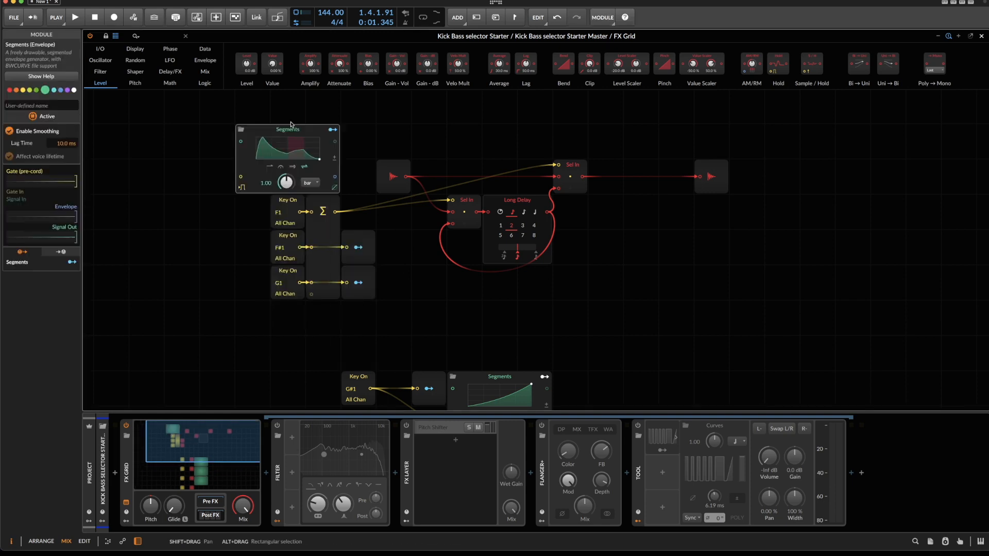
pyautogui.moveTo(291, 125); pyautogui.dragTo(318, 157)
pyautogui.moveTo(229, 213); pyautogui.dragTo(386, 353)
pyautogui.moveTo(284, 206); pyautogui.dragTo(214, 208)
pyautogui.moveTo(285, 160); pyautogui.dragTo(326, 258)
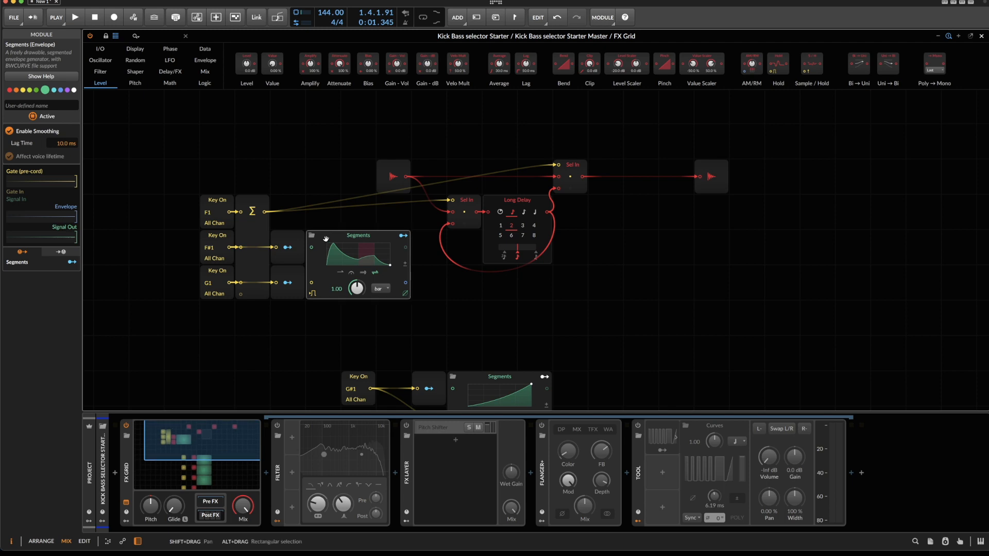
# Connect the Sum output to the Segments gate input and the Segments envelope output to the selector inputs of both Select In modules
pyautogui.click(253, 211)
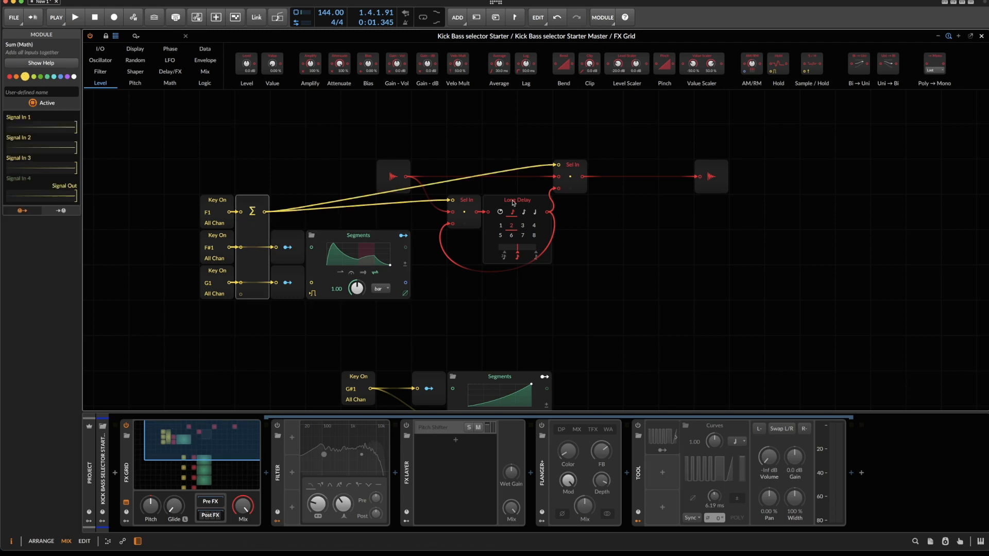
pyautogui.moveTo(264, 212)
pyautogui.mouseDown()
pyautogui.moveTo(289, 277)
pyautogui.moveTo(309, 284)
pyautogui.mouseUp()
pyautogui.moveTo(406, 283); pyautogui.dragTo(453, 200)
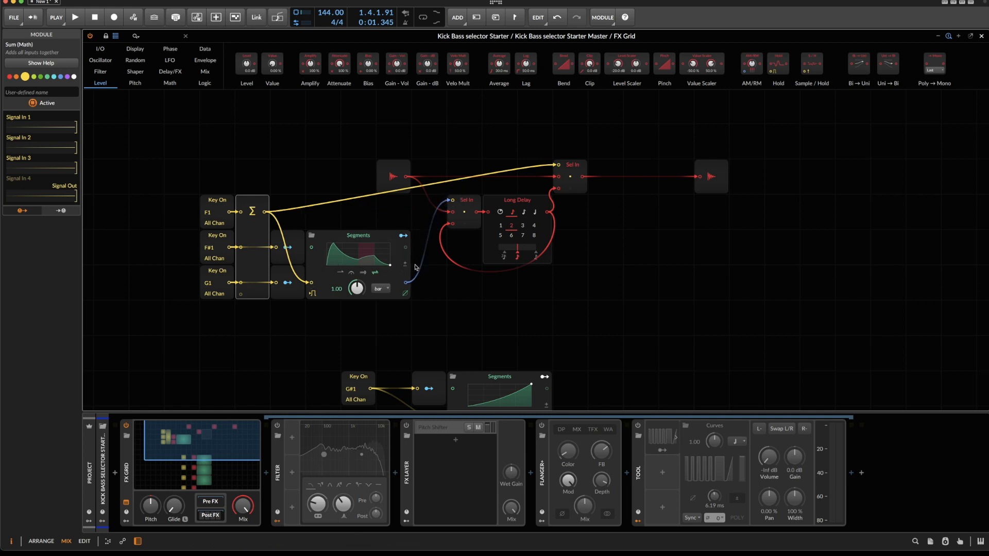
pyautogui.moveTo(406, 282); pyautogui.dragTo(560, 167)
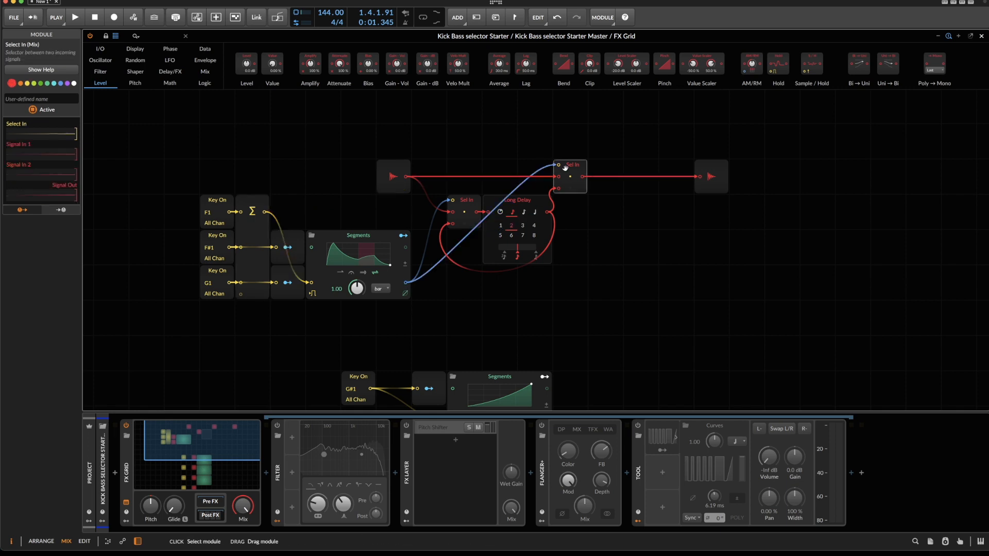
# Color the new Segments module yellow
pyautogui.click(375, 237)
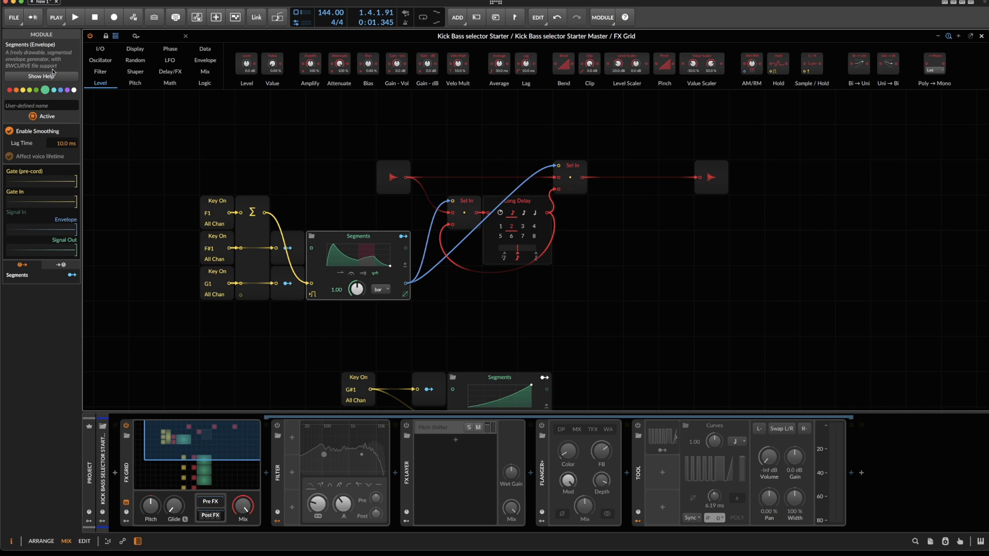
pyautogui.click(24, 90)
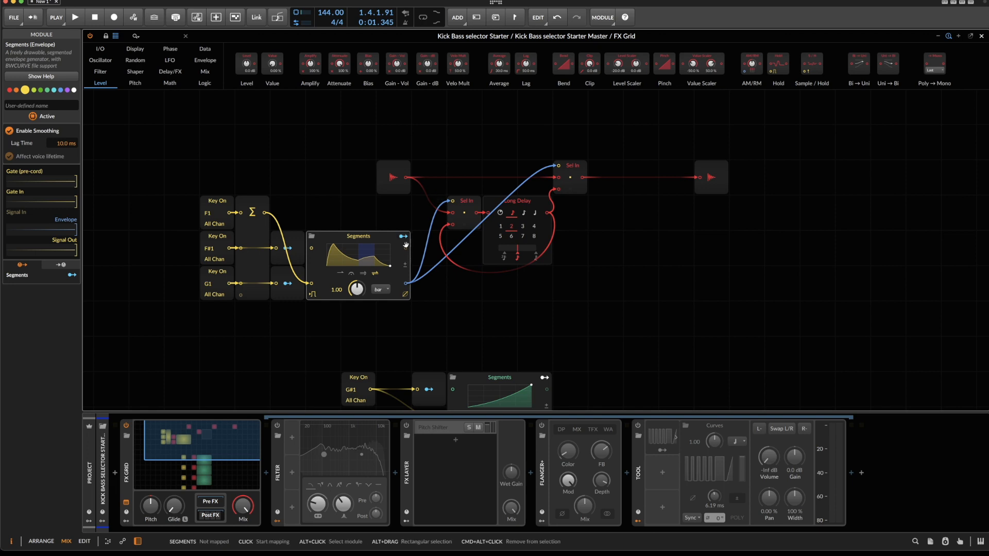
pyautogui.moveTo(406, 248); pyautogui.dragTo(418, 252)
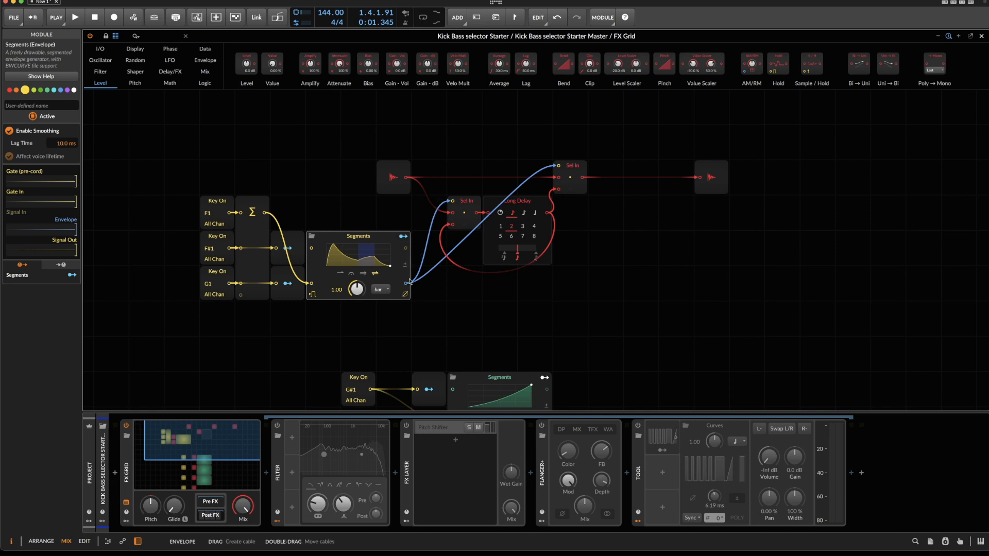
# Redraw the Segments curve as a square step on a 2 × 4 snap grid, with the first half at zero and the second at full level
pyautogui.click(351, 252)
pyautogui.moveTo(399, 275); pyautogui.dragTo(446, 223)
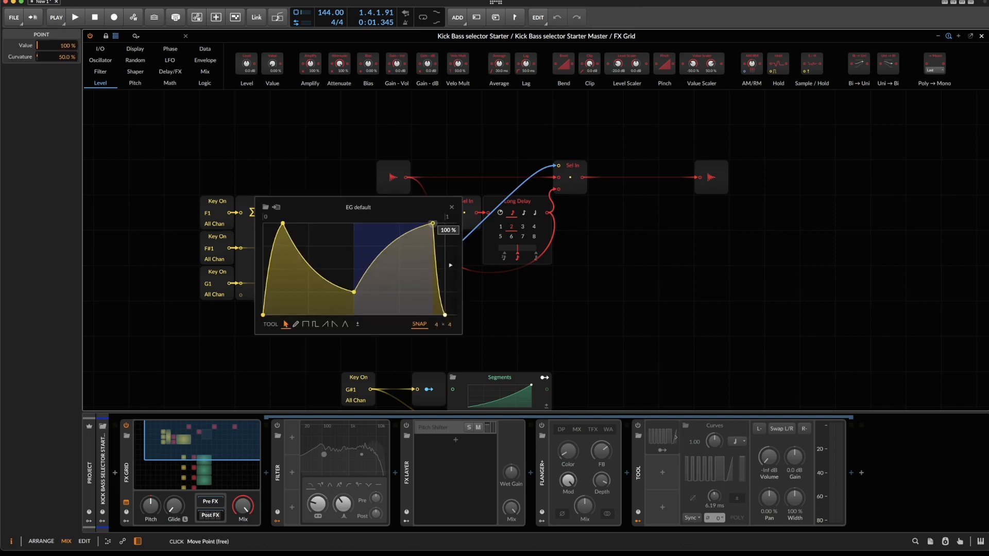
pyautogui.click(306, 324)
pyautogui.moveTo(310, 266); pyautogui.dragTo(323, 225)
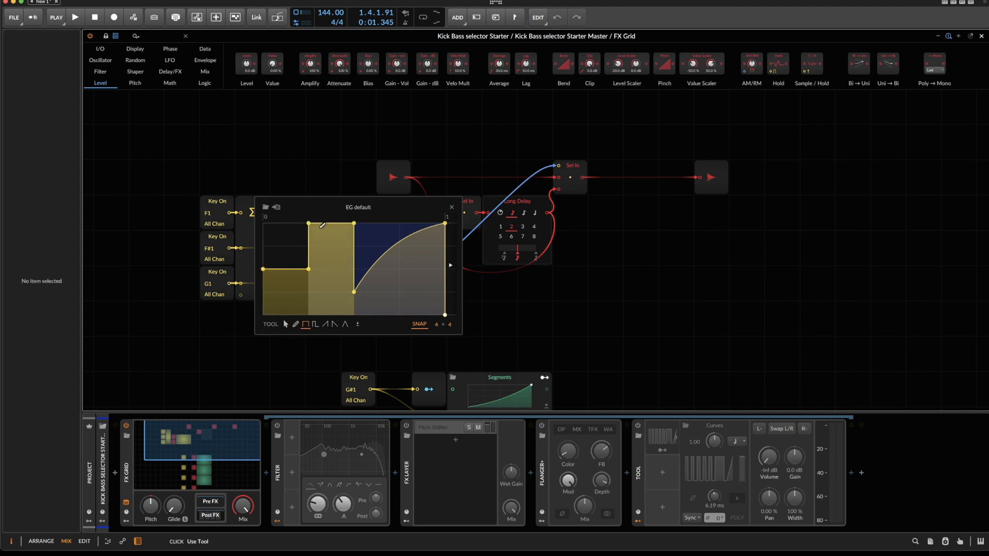
pyautogui.moveTo(437, 324); pyautogui.dragTo(437, 335)
pyautogui.moveTo(342, 281); pyautogui.dragTo(354, 337)
pyautogui.moveTo(403, 287); pyautogui.dragTo(407, 145)
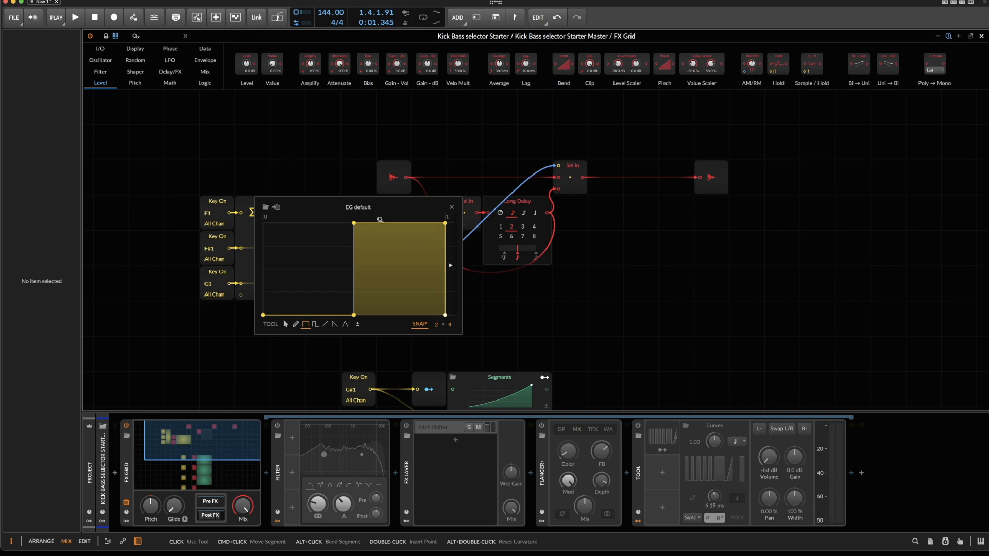
pyautogui.click(452, 207)
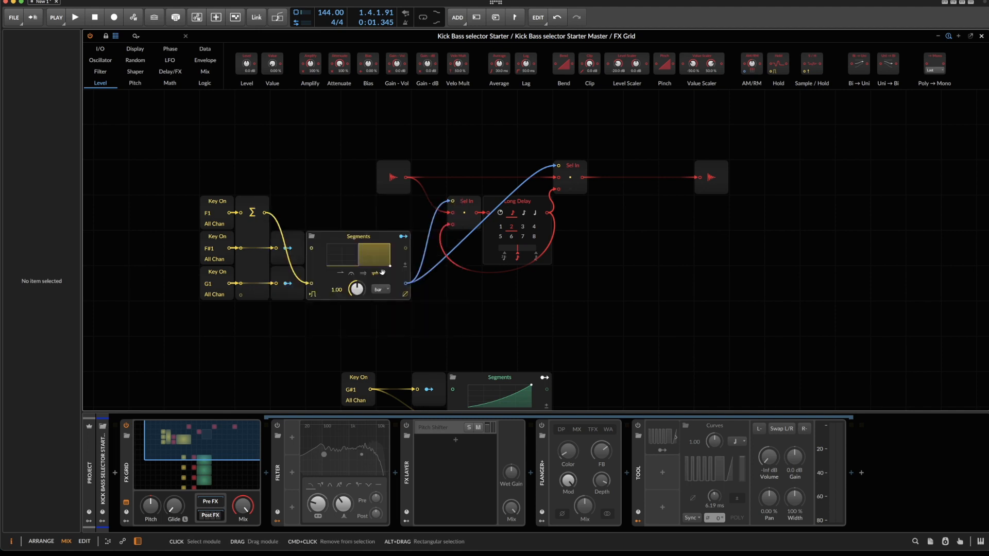
# Raise the end point of the Segments curve to 100 %
pyautogui.click(372, 256)
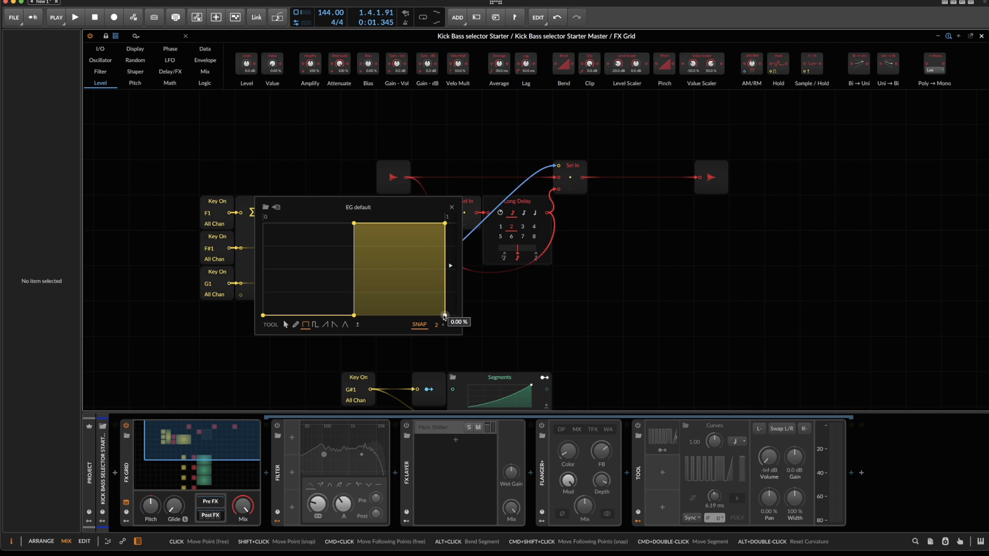
pyautogui.moveTo(444, 315); pyautogui.dragTo(445, 223)
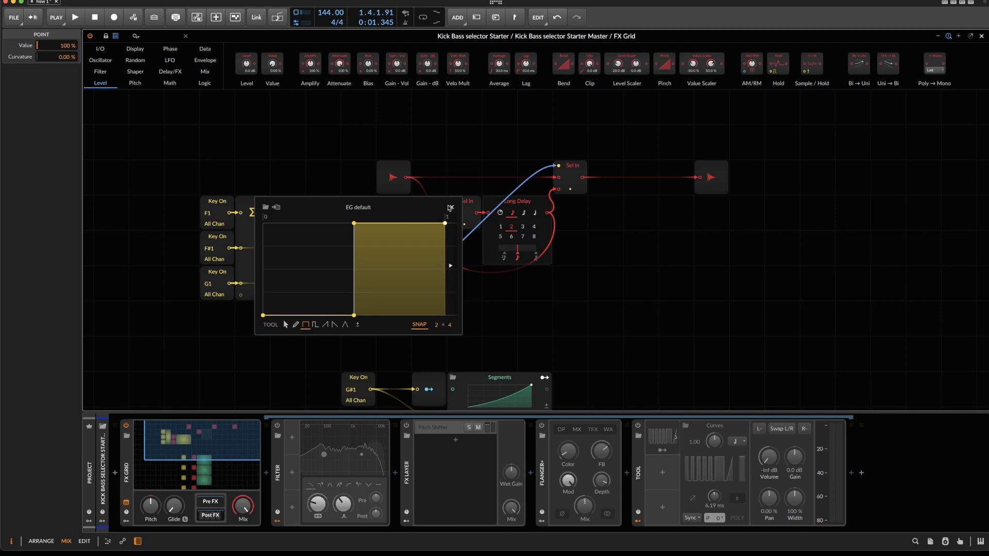
pyautogui.click(450, 208)
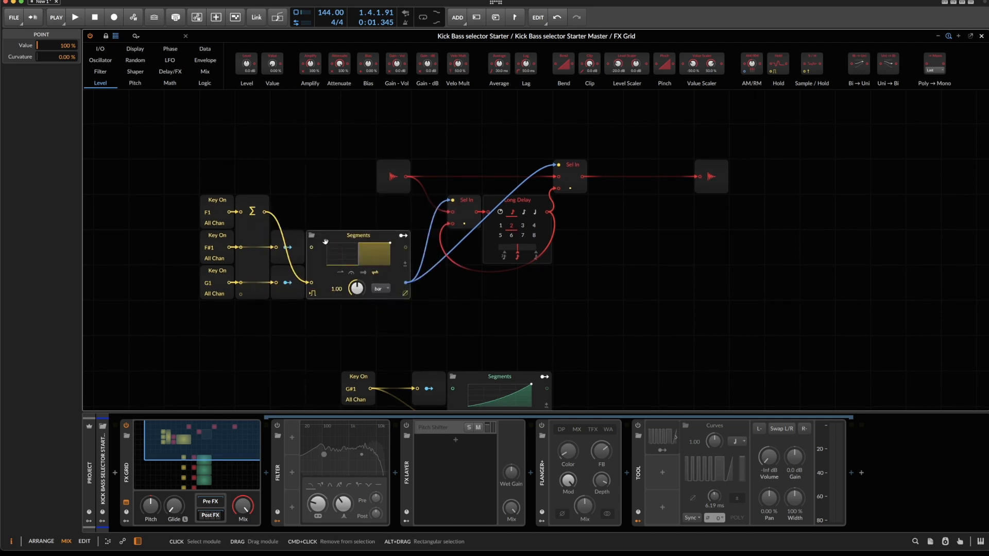
# Set the Segments time unit to Quarter note and disable its smoothing and Gate on Notes options
pyautogui.click(378, 289)
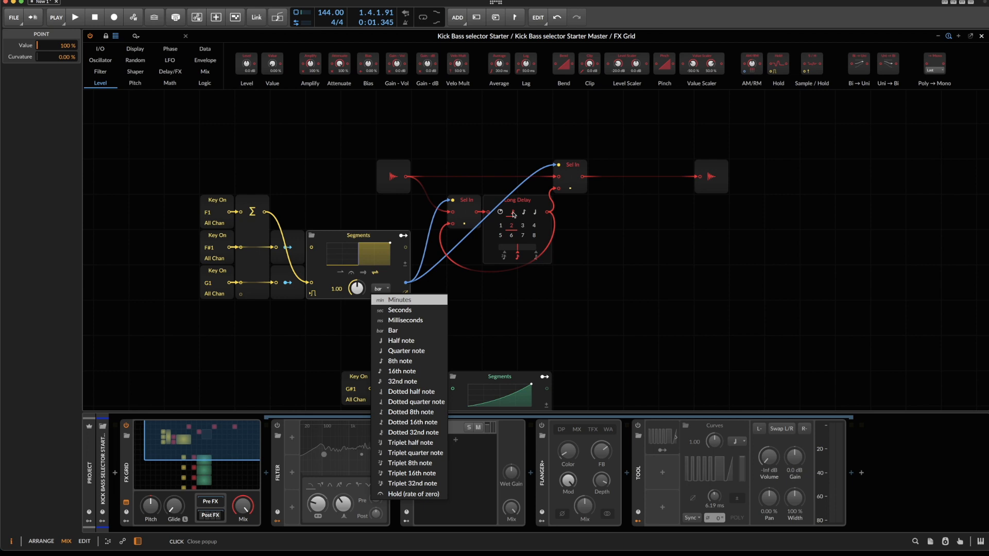
pyautogui.click(425, 349)
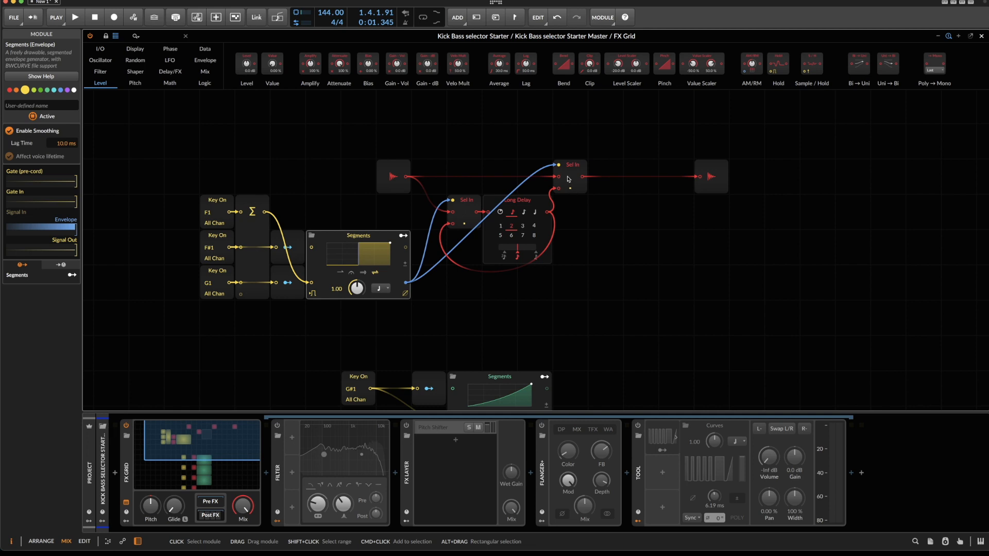
pyautogui.click(9, 131)
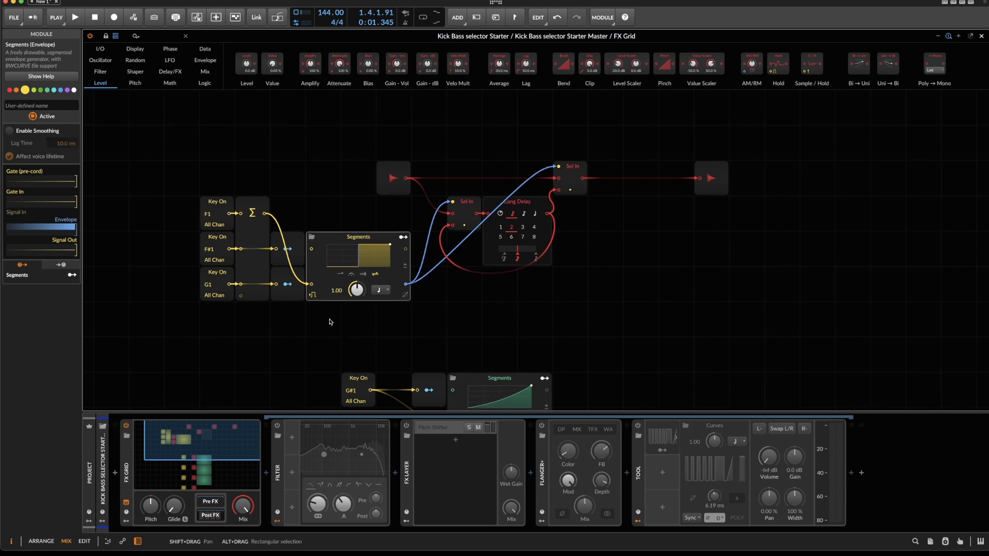
pyautogui.click(312, 297)
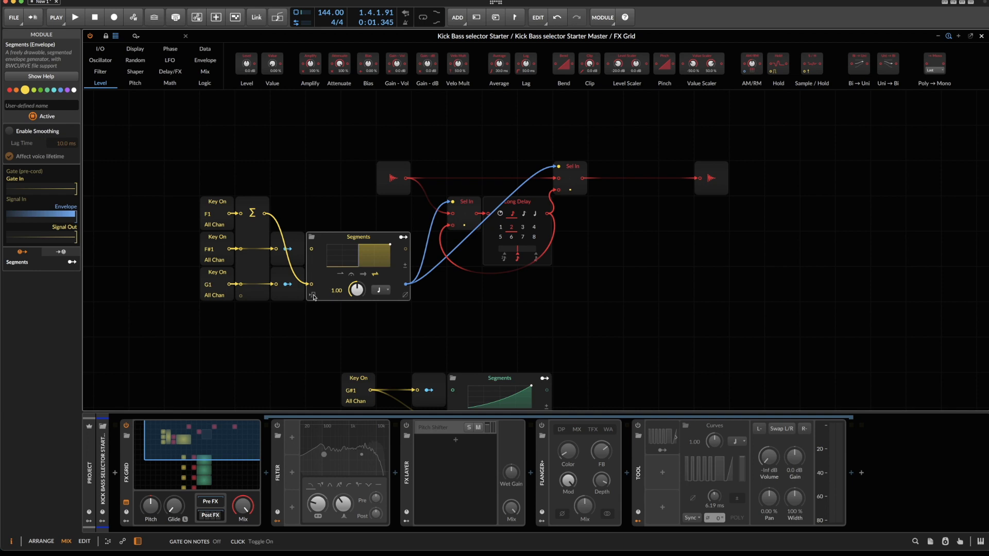
# Insert an AND logic module after Segments and route the envelope through it to the selector inputs of both Select In modules
pyautogui.rightClick(404, 313)
pyautogui.moveTo(438, 530)
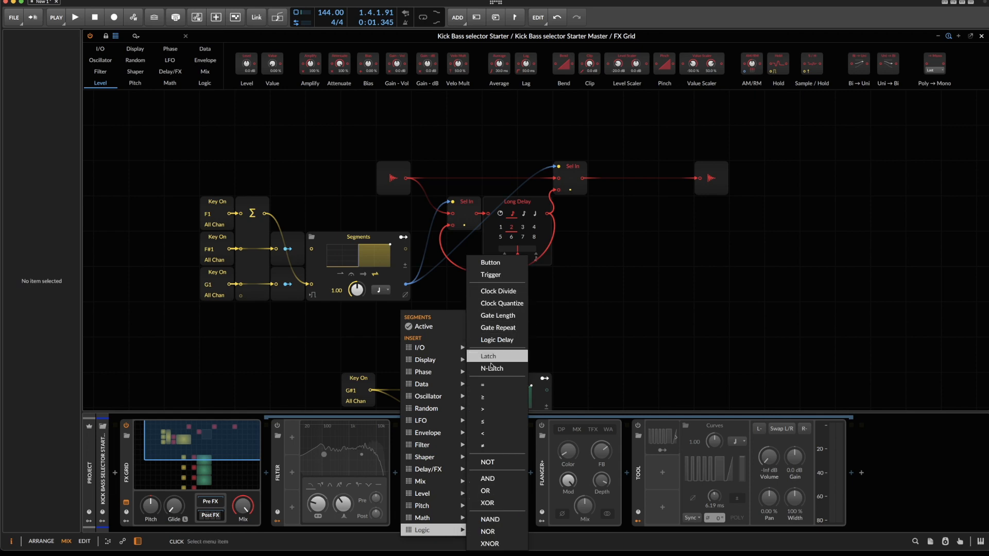
pyautogui.click(491, 479)
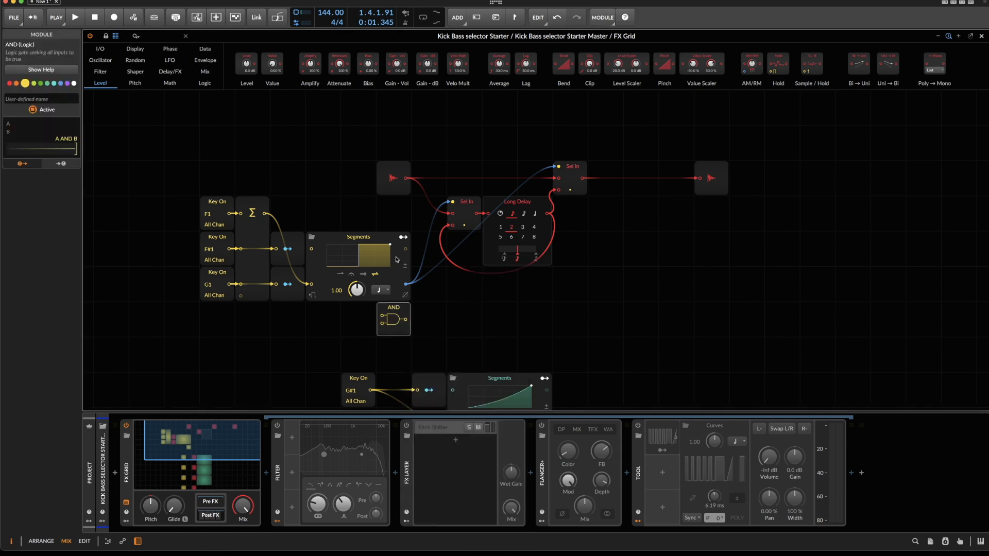
pyautogui.moveTo(392, 326); pyautogui.dragTo(427, 292)
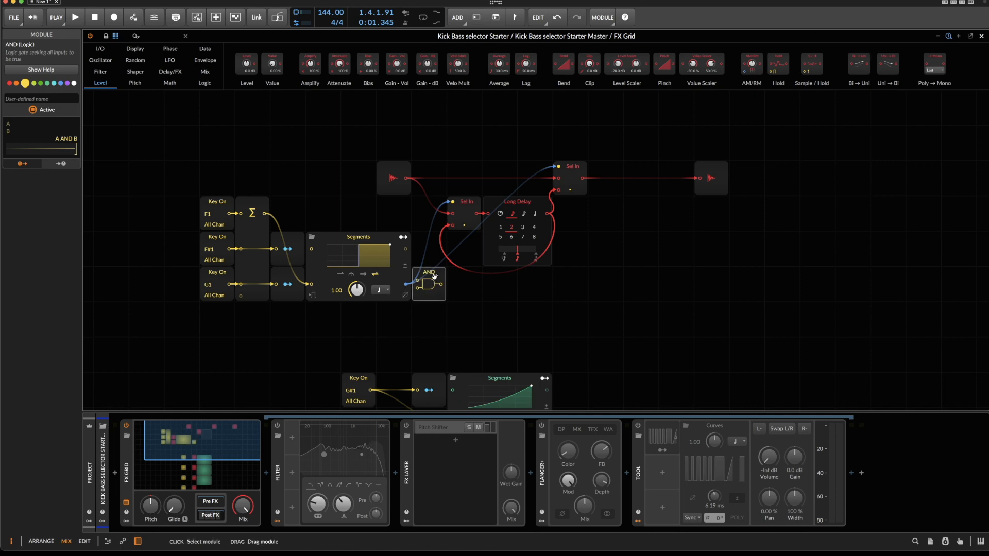
pyautogui.doubleClick(406, 284)
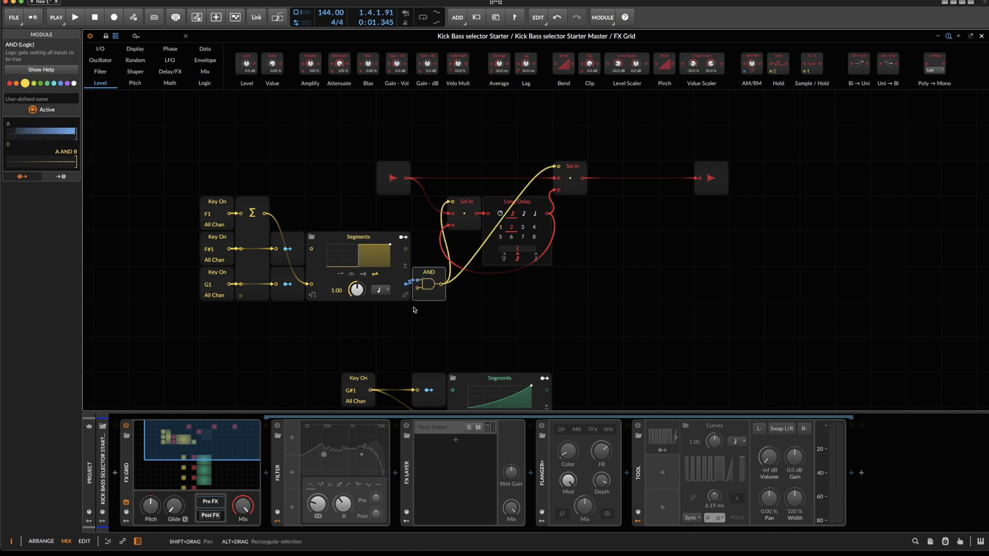
pyautogui.click(373, 241)
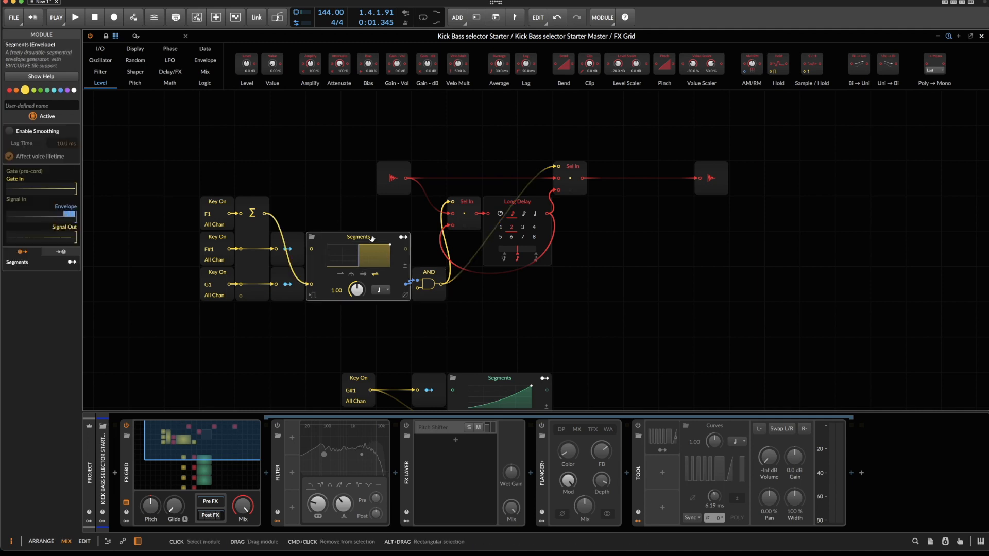
pyautogui.rightClick(384, 317)
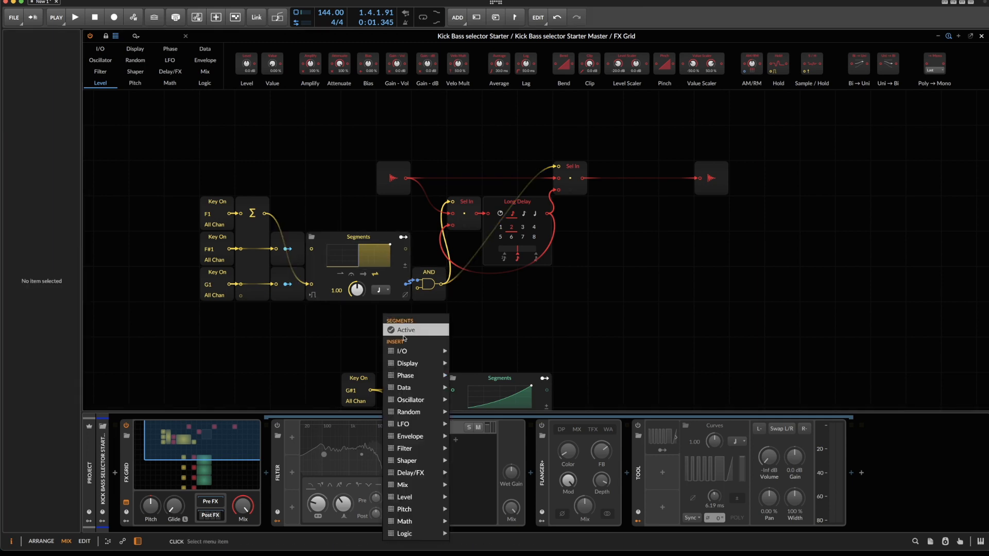
pyautogui.moveTo(423, 351)
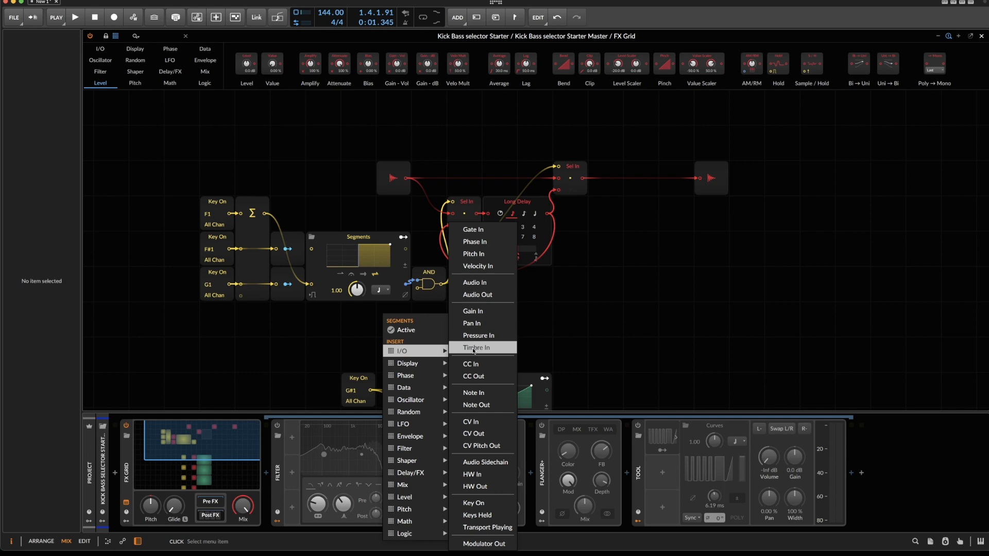
pyautogui.click(473, 229)
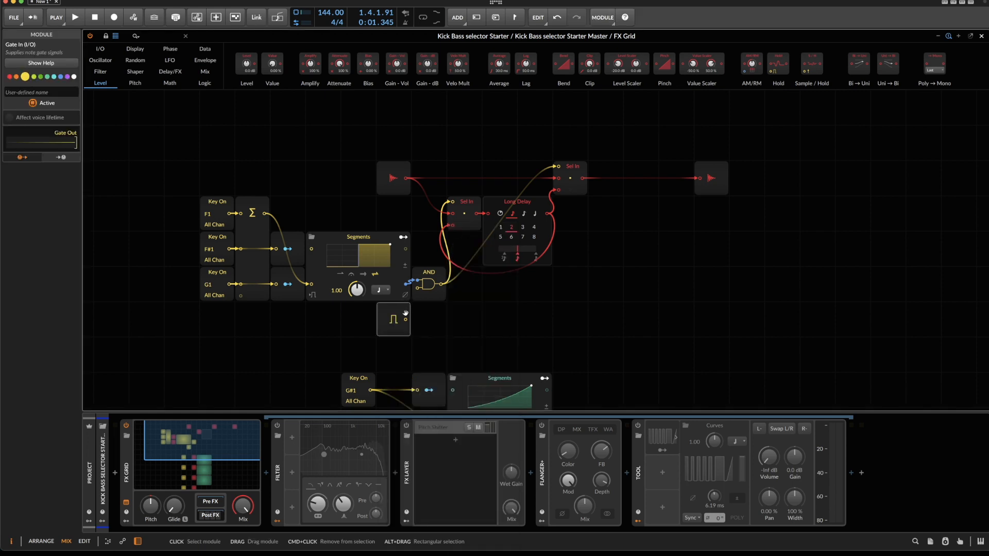
pyautogui.press('BackSpace')
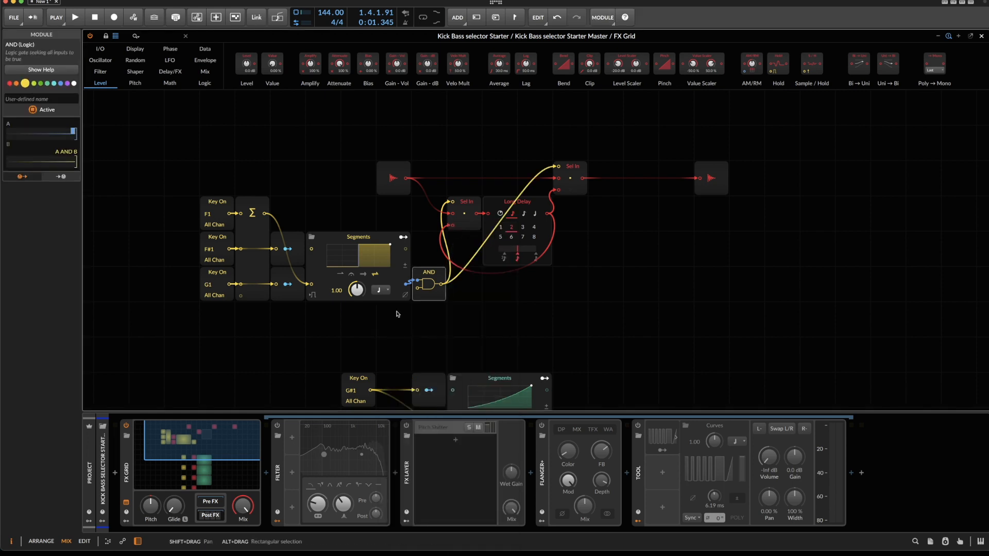
# Connect the Sum module's output to the second input of the AND module and audition the patch briefly
pyautogui.click(255, 208)
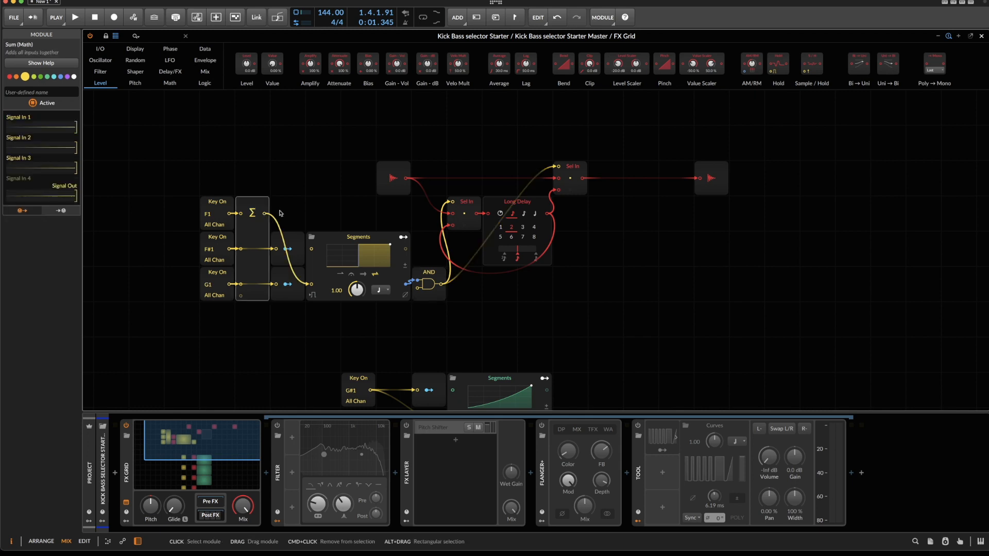
pyautogui.moveTo(264, 215); pyautogui.dragTo(417, 291)
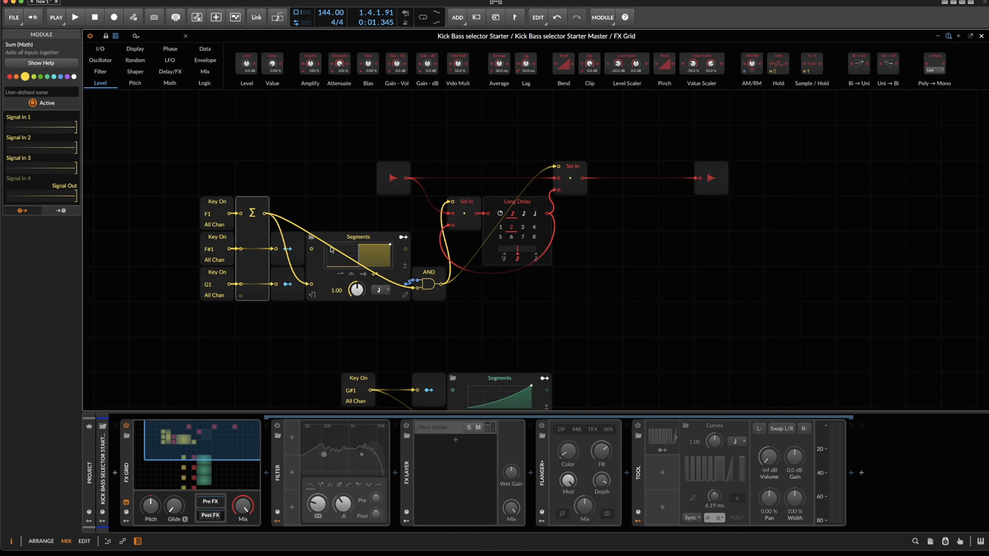
pyautogui.click(326, 262)
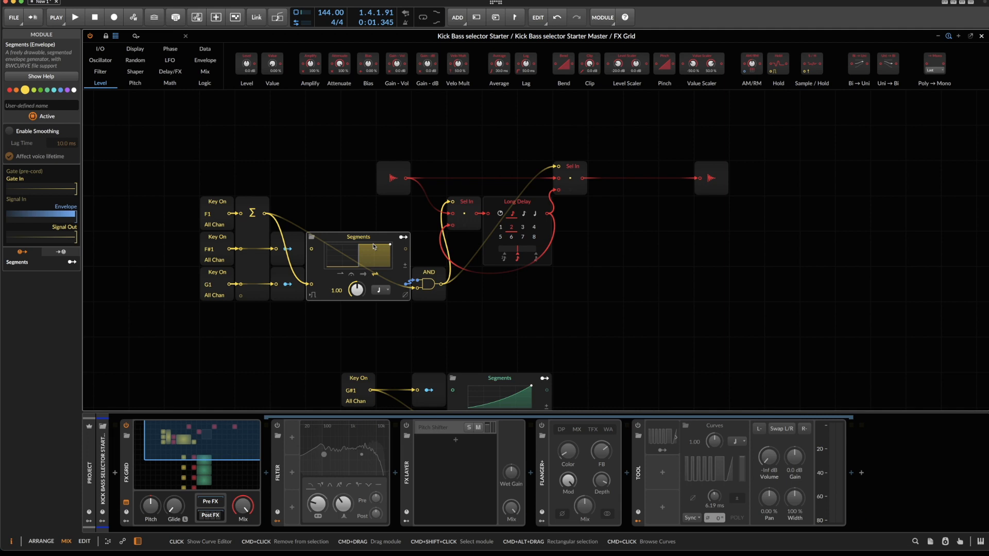
pyautogui.press('space')
pyautogui.press('space')
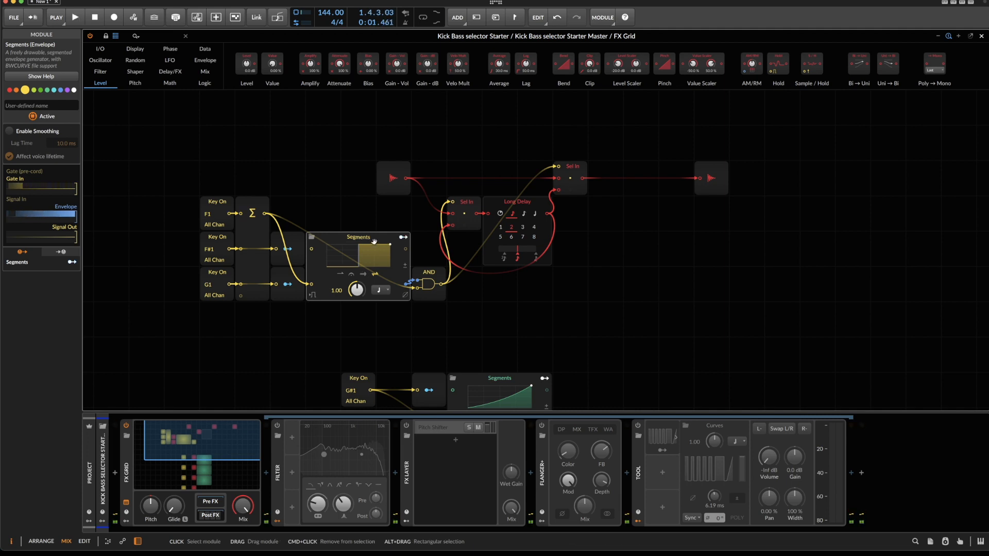
# Extend the F1 note in the Kick Bass selector clip to a length of two beats and audition it
pyautogui.press('Escape')
pyautogui.doubleClick(177, 102)
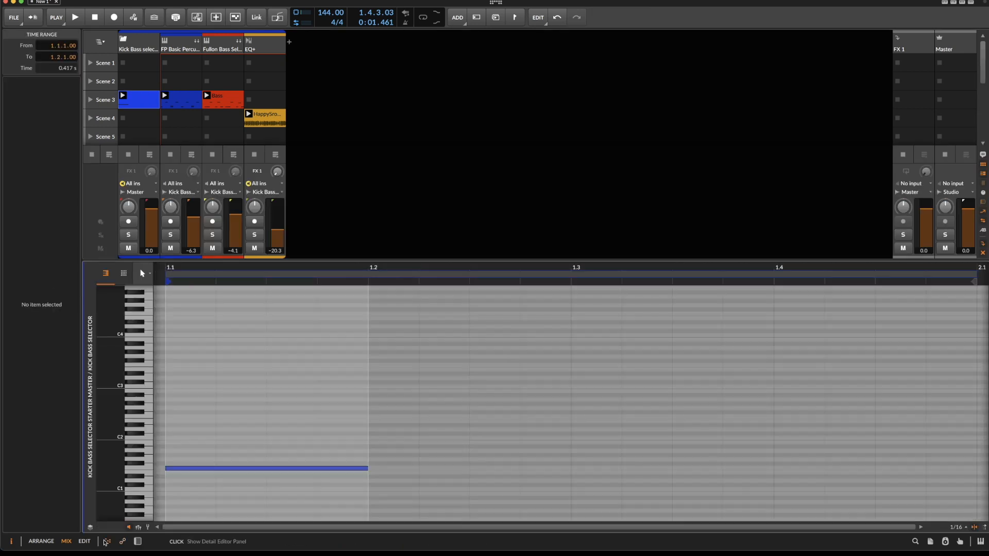
pyautogui.moveTo(283, 270); pyautogui.dragTo(282, 330)
pyautogui.moveTo(294, 468); pyautogui.dragTo(329, 469)
pyautogui.press('space')
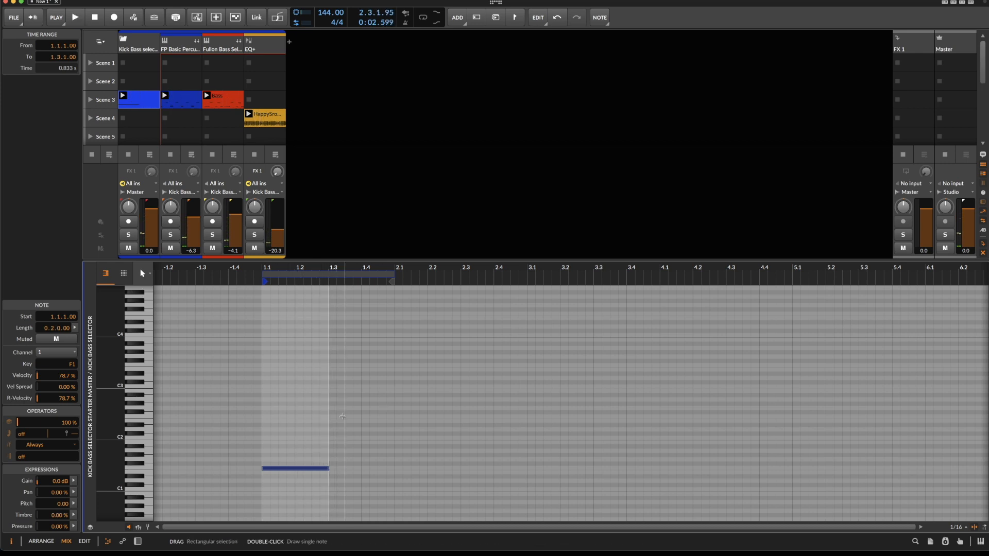
# Reopen the FX Grid and examine the F#1 and G1 Key On modules and the time unit options of the yellow Segments module
pyautogui.press('e')
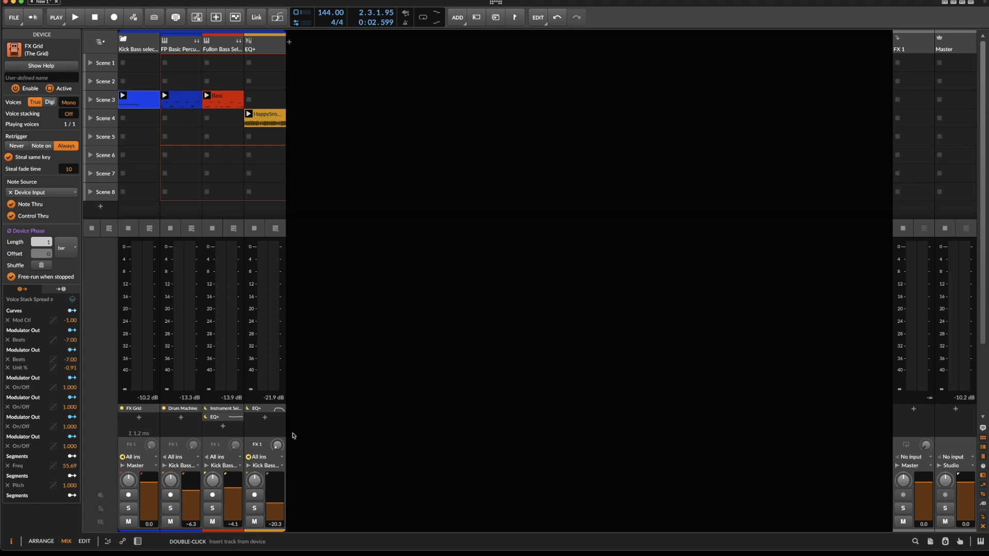
pyautogui.press('d')
pyautogui.click(232, 434)
pyautogui.scroll(5, 281, 265)
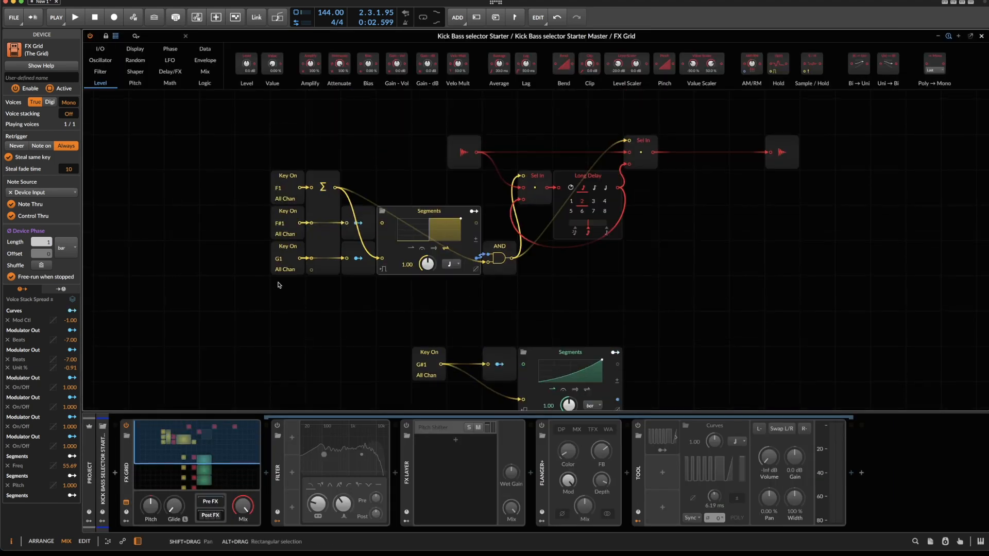
pyautogui.click(292, 218)
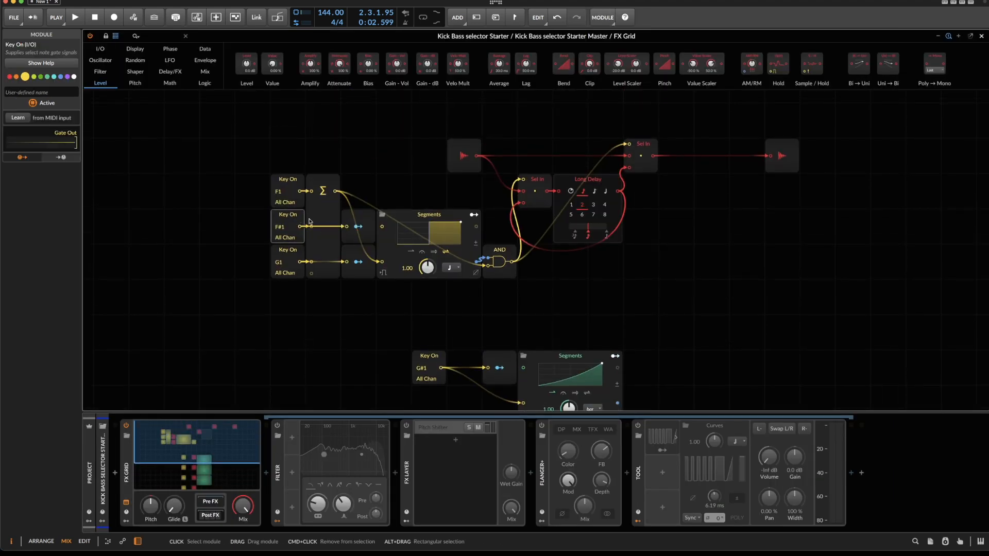
pyautogui.click(294, 251)
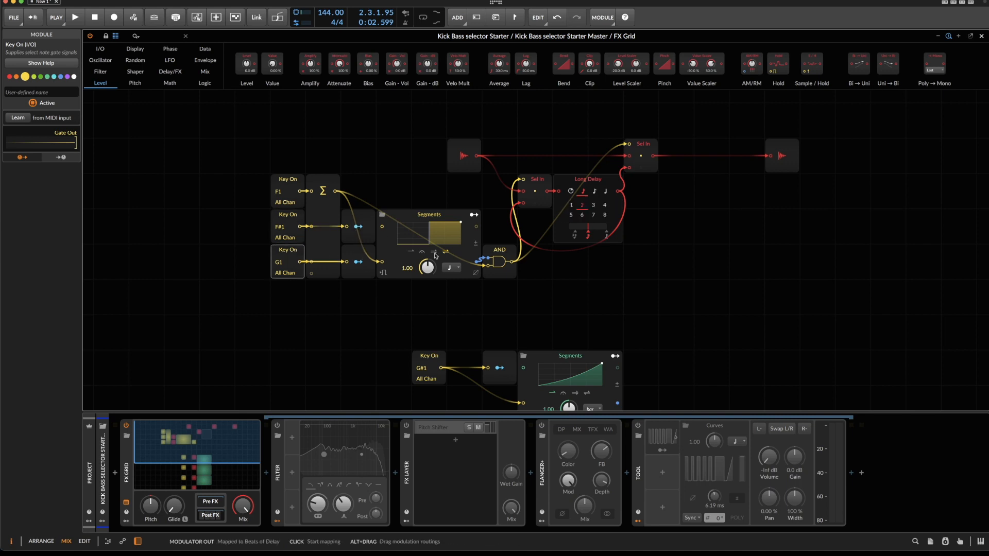
pyautogui.click(452, 267)
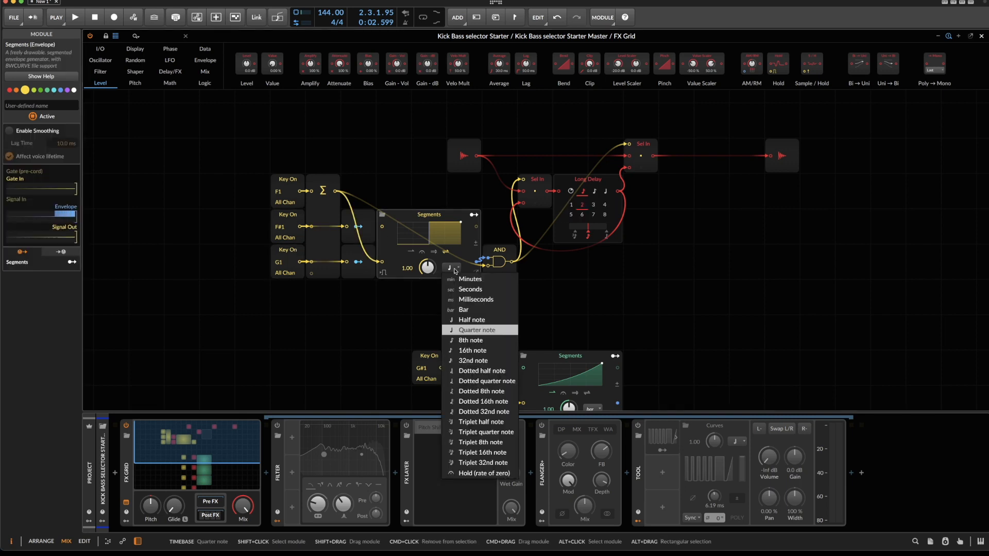
pyautogui.click(480, 340)
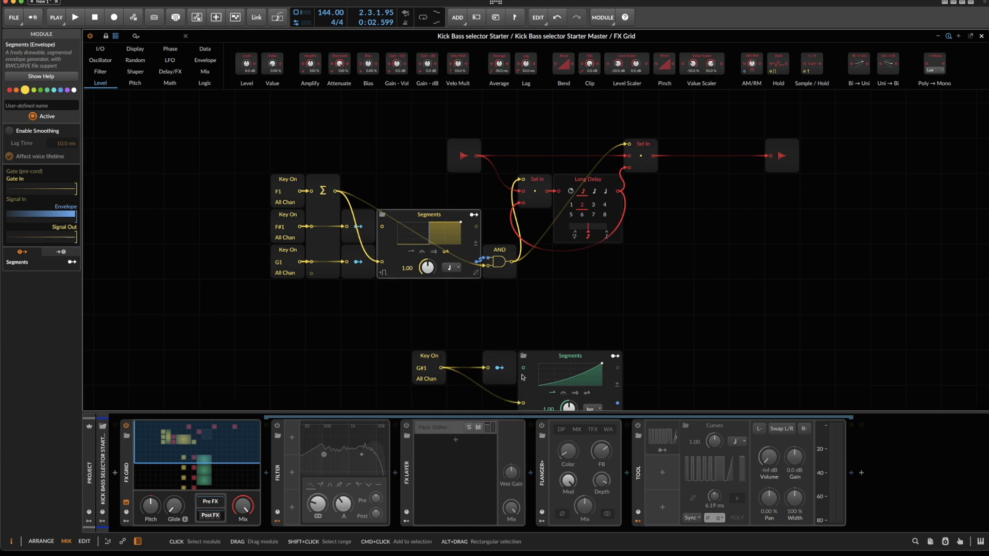
# Modulate the Segments time unit from the F#1 key's Modulator Out so that it shifts from Quarter note to 8th note
pyautogui.click(359, 227)
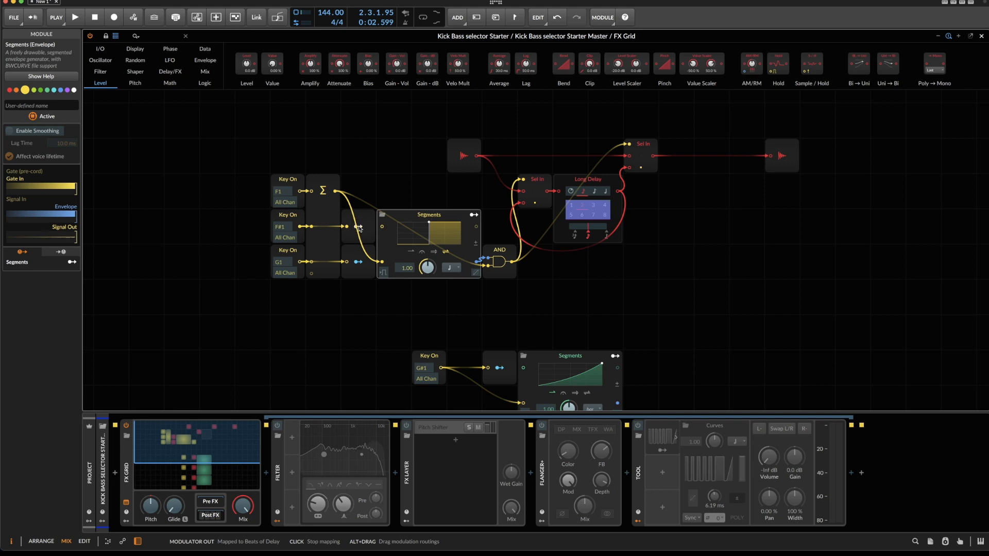
pyautogui.moveTo(451, 267); pyautogui.dragTo(451, 270)
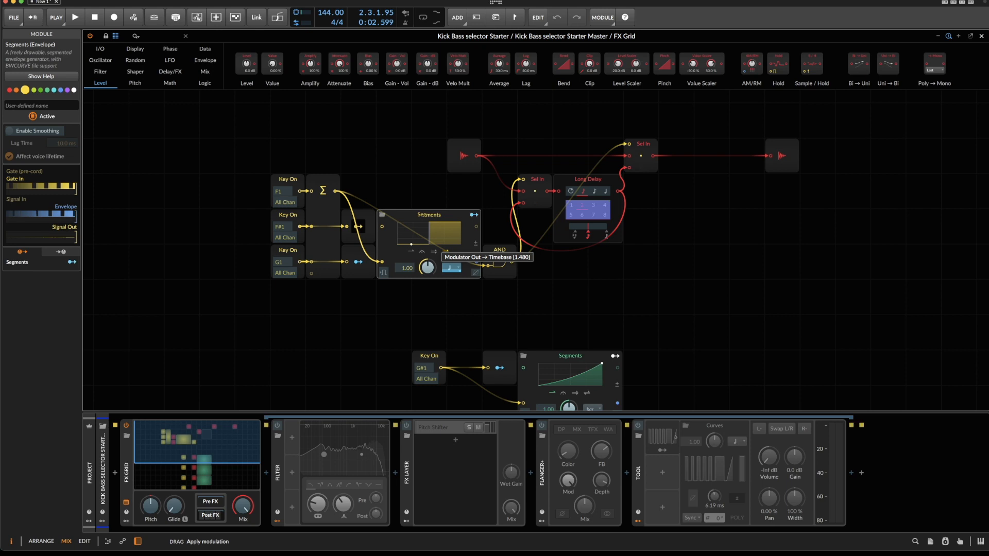
pyautogui.moveTo(455, 269); pyautogui.dragTo(455, 269)
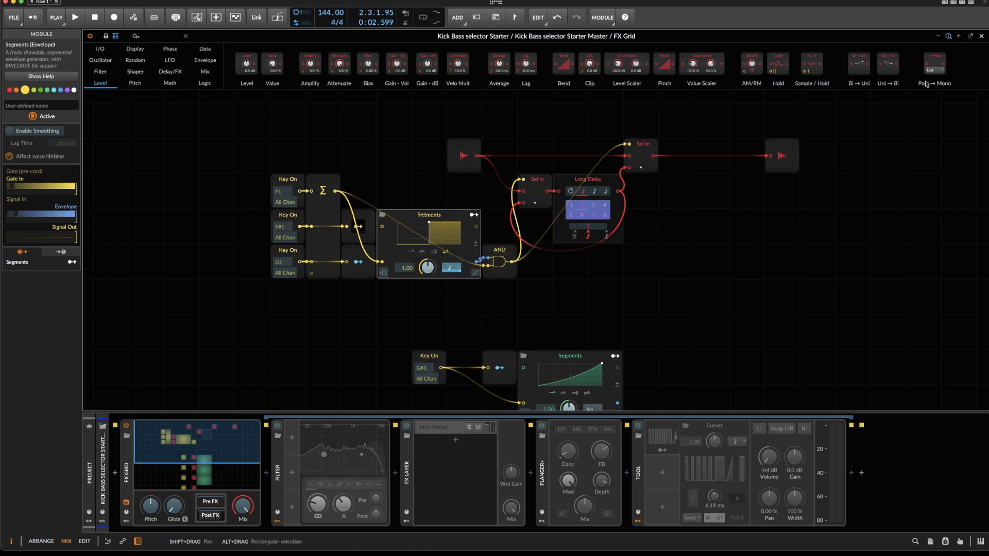
pyautogui.click(959, 36)
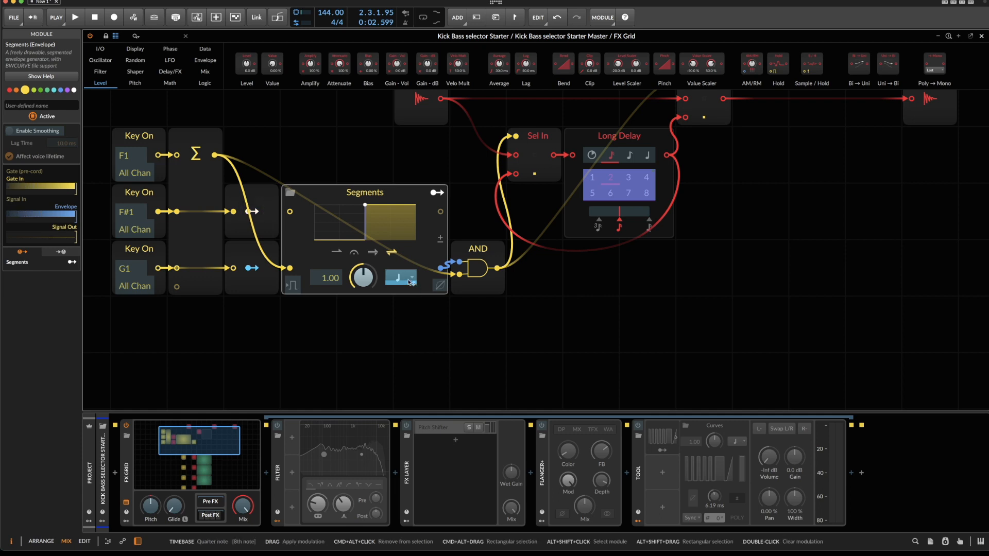
# Modulate the Segments time unit from the G1 key's Modulator Out, check the available time units, and audition the patch
pyautogui.hscroll(-5, 419, 292)
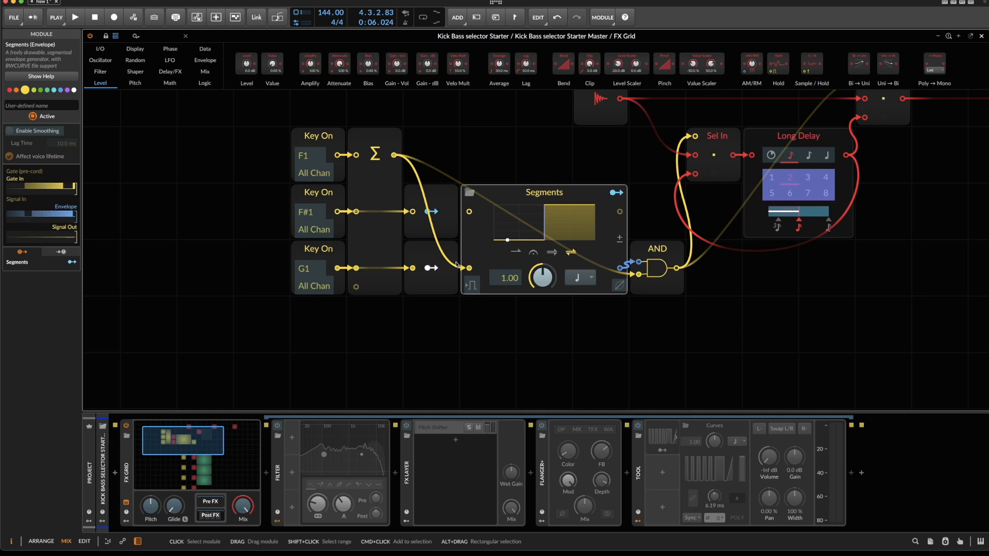
pyautogui.moveTo(586, 280)
pyautogui.mouseDown()
pyautogui.moveTo(586, 265)
pyautogui.moveTo(586, 280)
pyautogui.mouseUp()
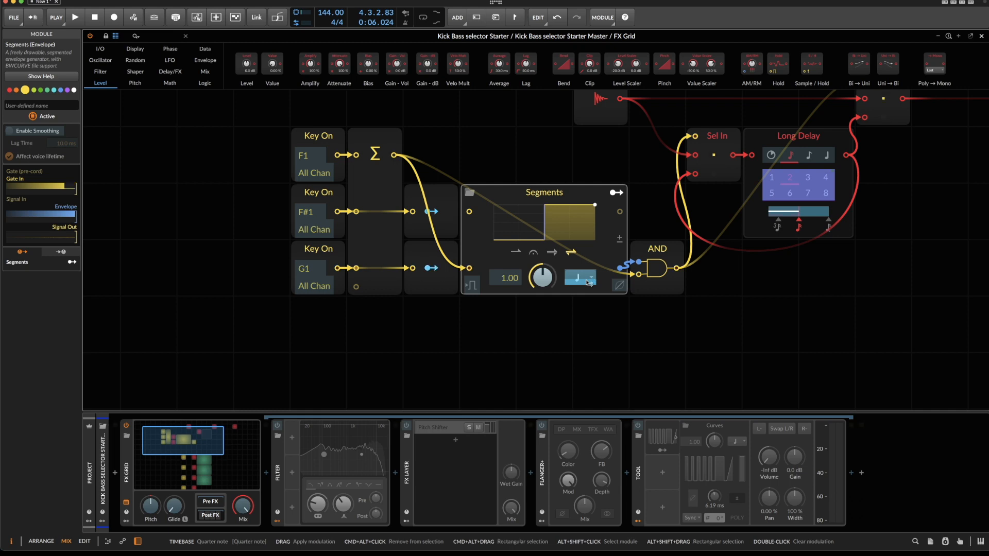
pyautogui.click(580, 278)
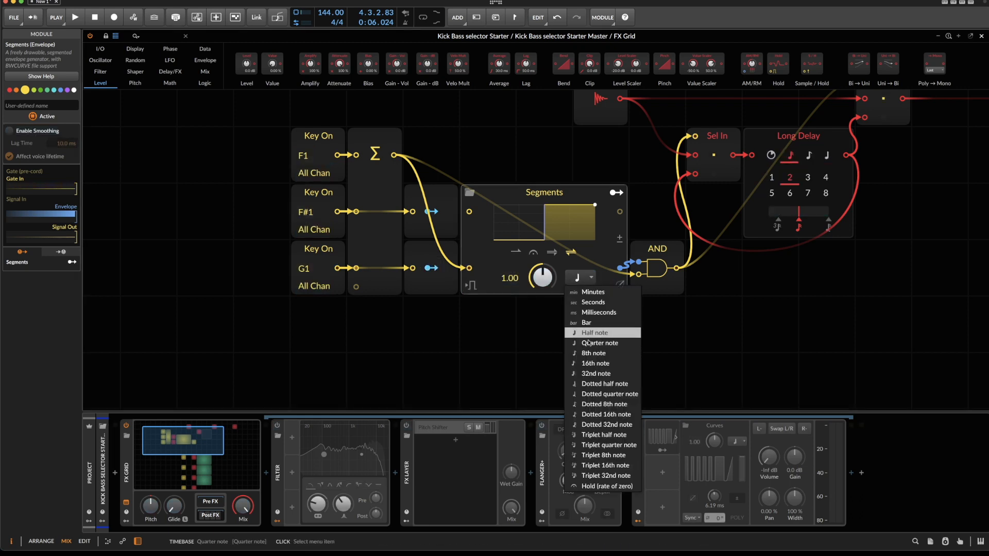
pyautogui.click(592, 353)
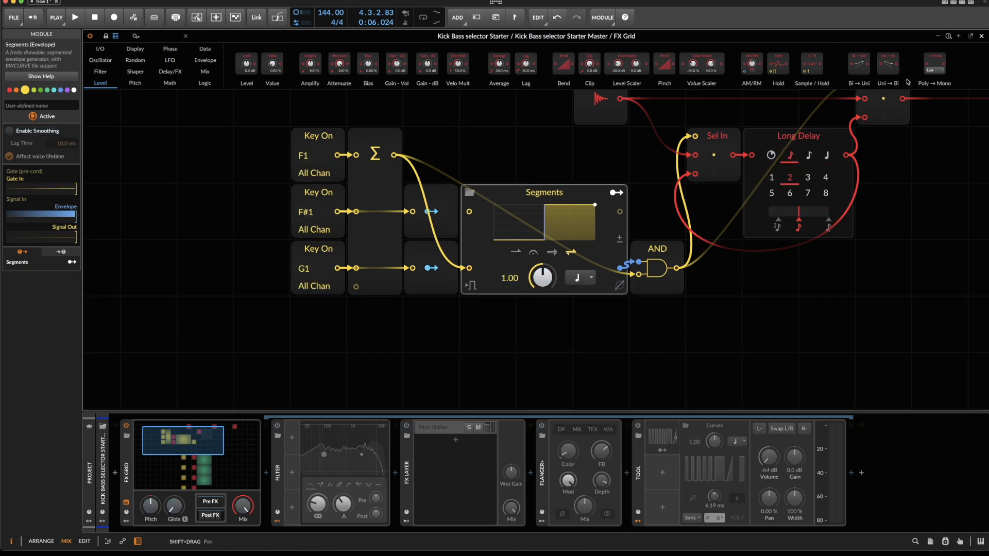
pyautogui.click(938, 37)
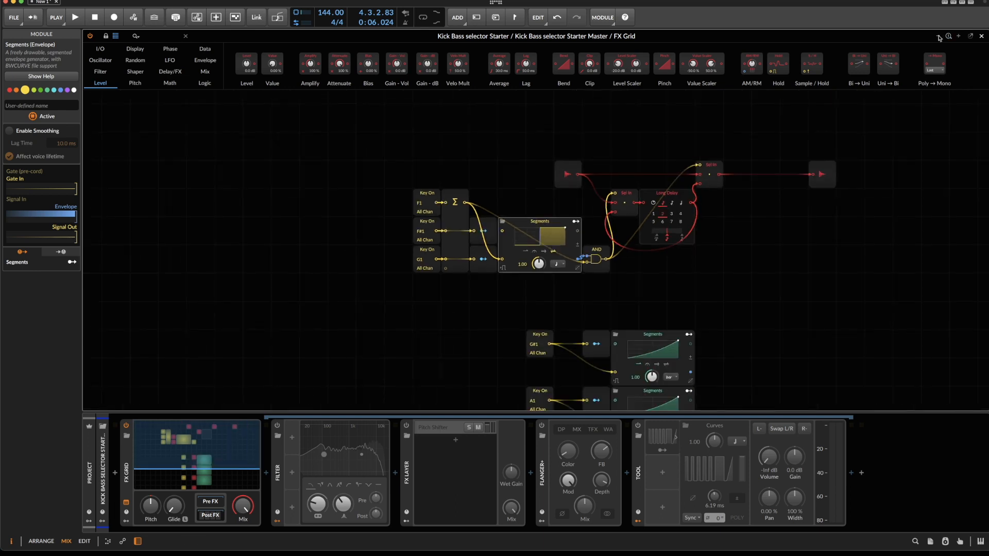
pyautogui.press('space')
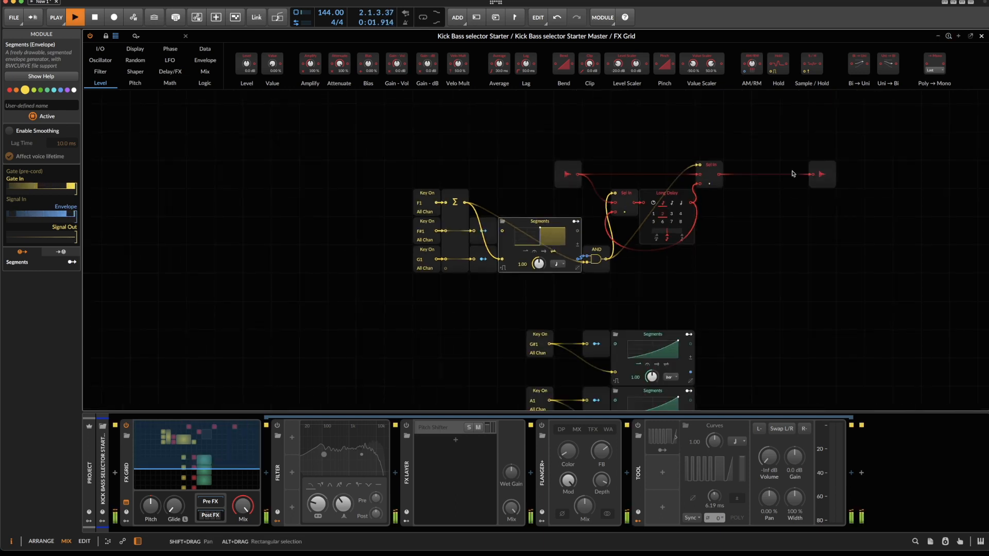
pyautogui.press('space')
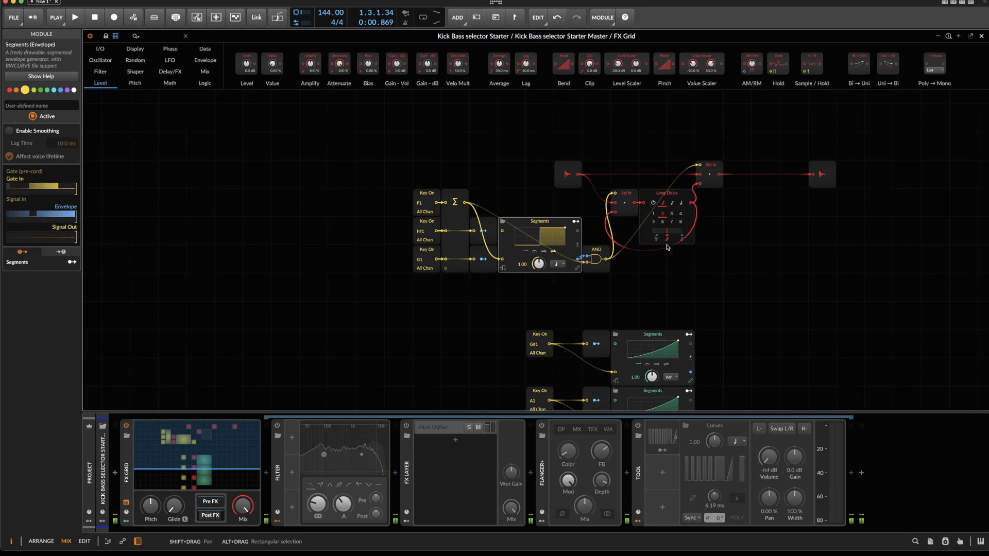
# Add a one-beat F#1 note at 1.3 and a one-beat G1 note at 1.4 to the Kick Bass selector clip
pyautogui.click(108, 542)
pyautogui.click(109, 541)
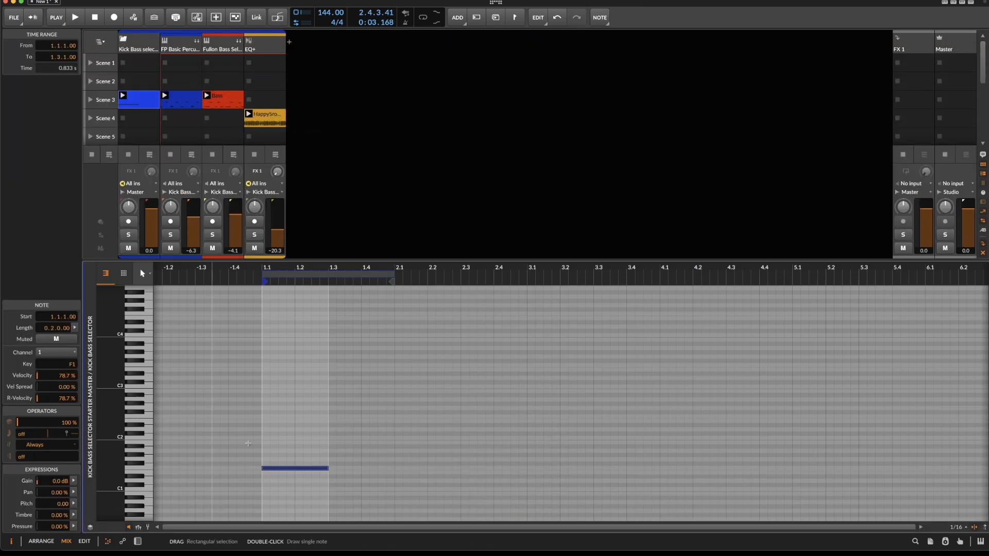
pyautogui.doubleClick(333, 463)
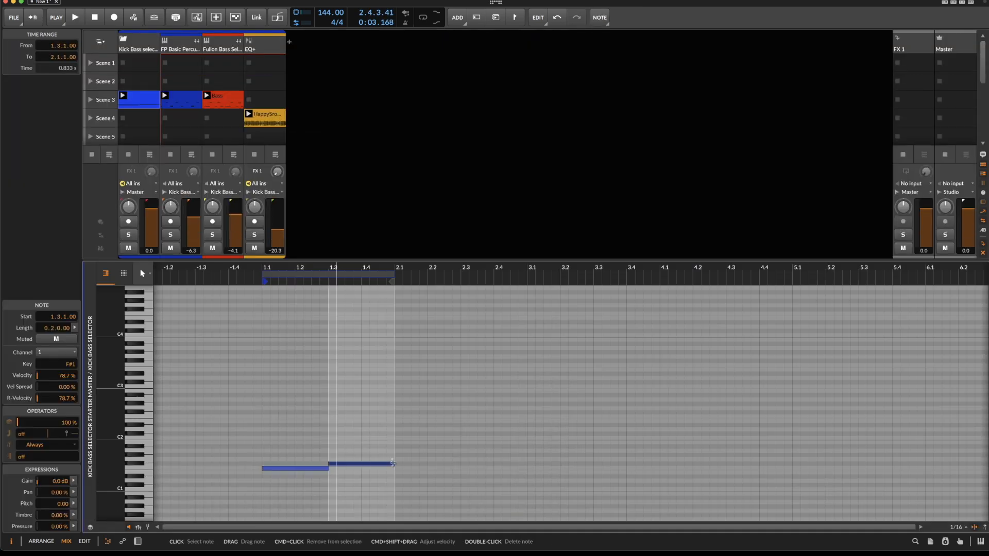
pyautogui.moveTo(392, 463); pyautogui.dragTo(362, 463)
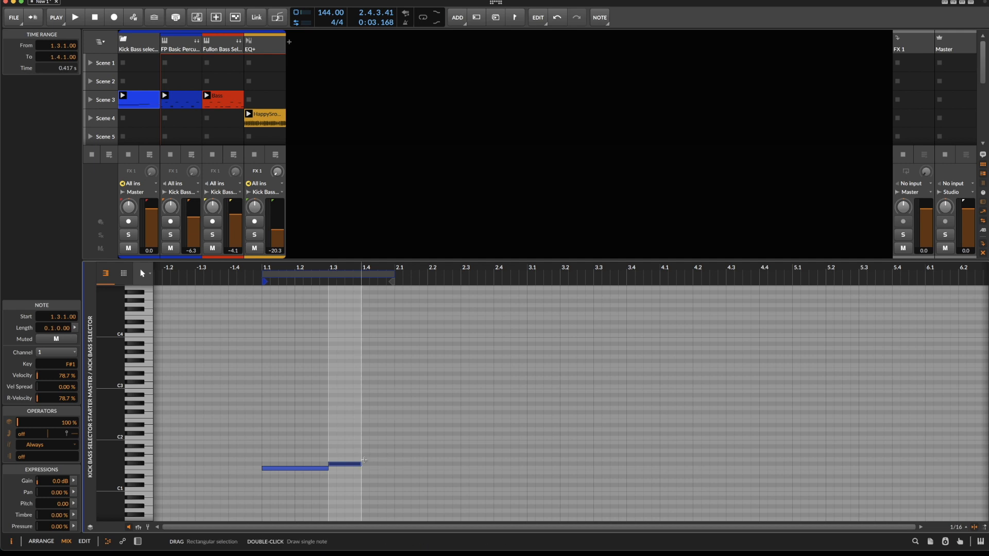
pyautogui.doubleClick(364, 460)
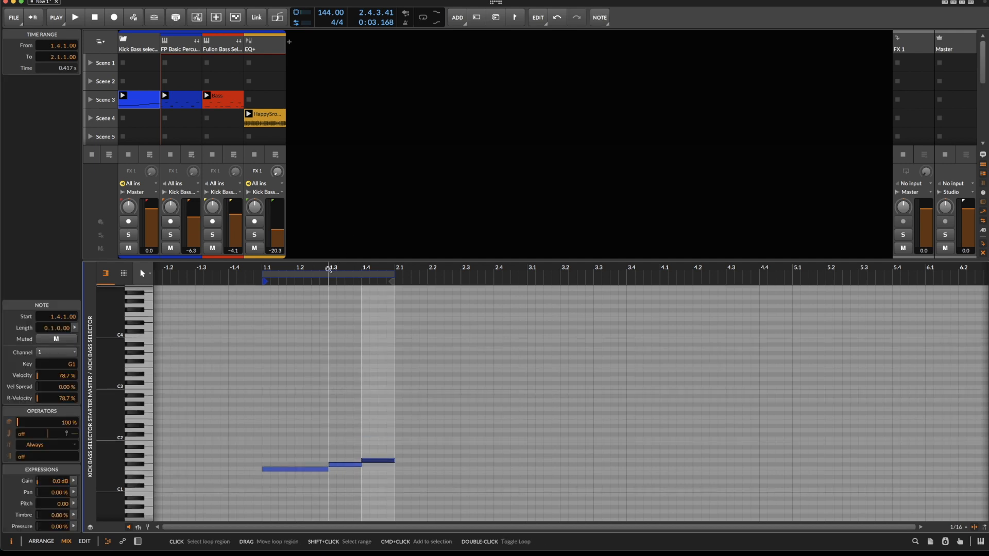
# Trim the ends of all three notes slightly, giving the one-beat notes a length of 0.0.3.95, and start playback
pyautogui.scroll(5, 328, 268)
pyautogui.moveTo(311, 444); pyautogui.dragTo(855, 517)
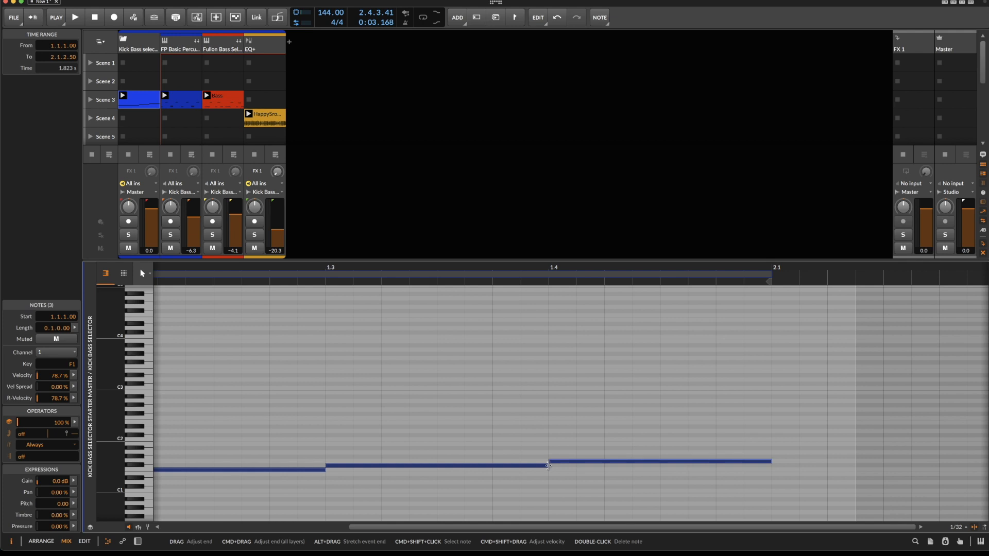
pyautogui.moveTo(547, 466); pyautogui.dragTo(544, 468)
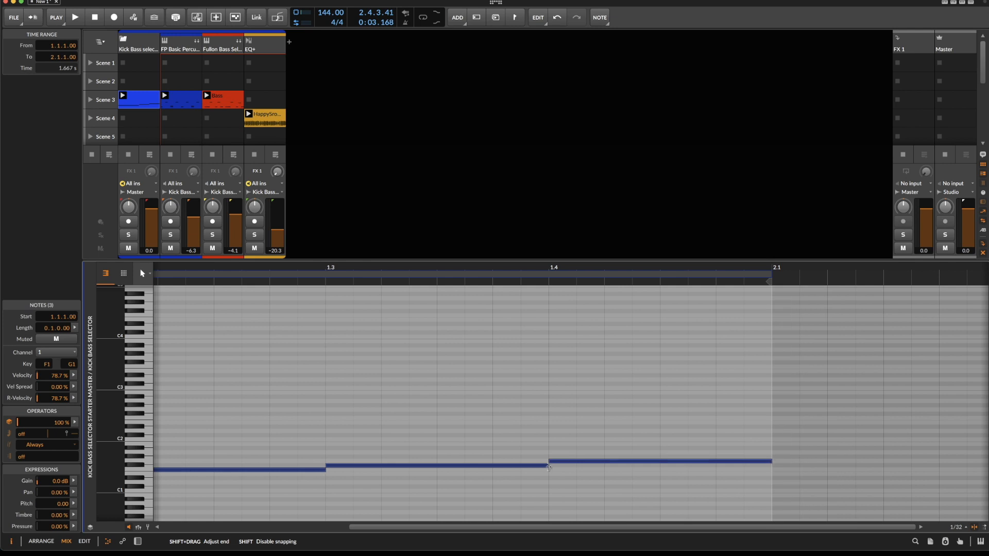
pyautogui.moveTo(547, 468); pyautogui.dragTo(546, 467)
pyautogui.press('space')
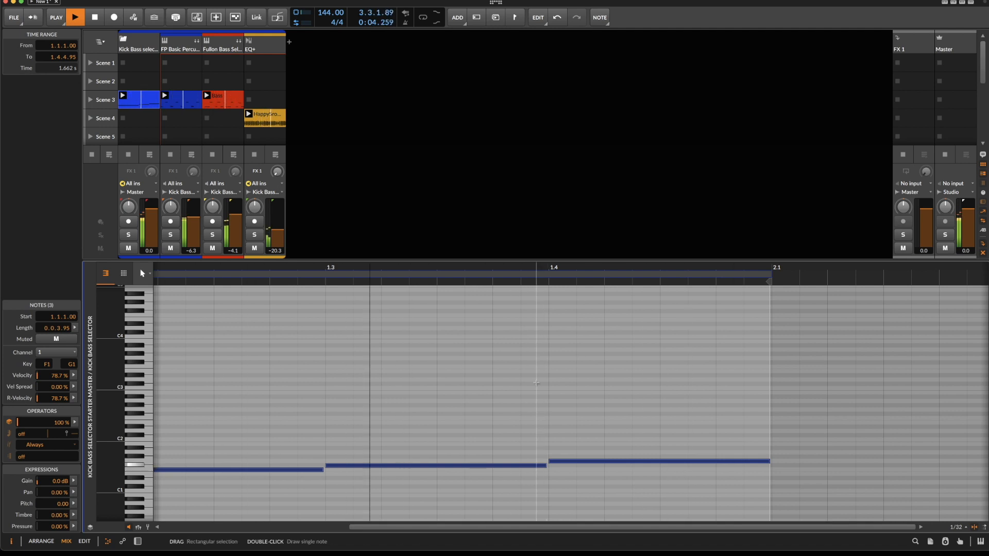
# Stop playback and bring up the device chain to look over the key-triggered modules inside the FX Grid
pyautogui.press('space')
pyautogui.scroll(-5, 550, 456)
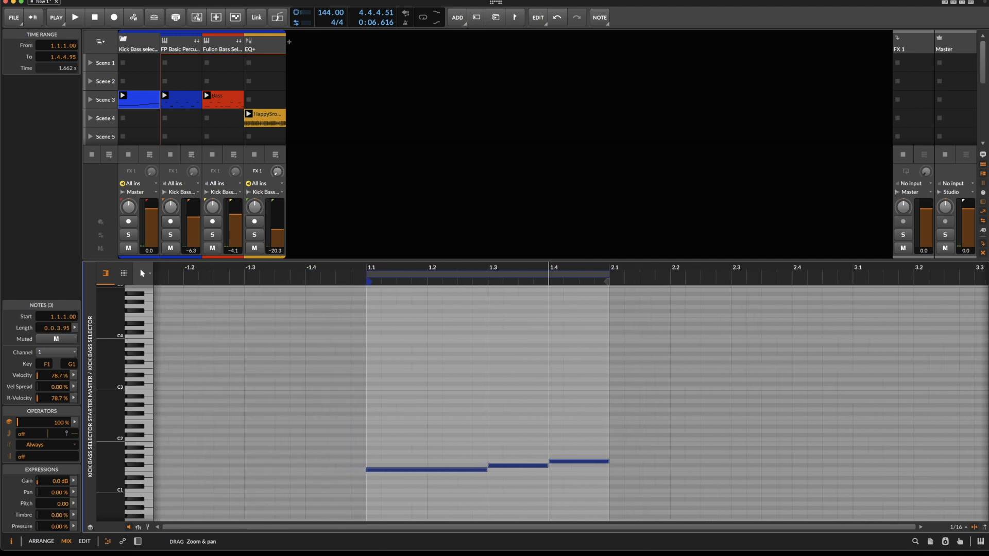
pyautogui.press('d')
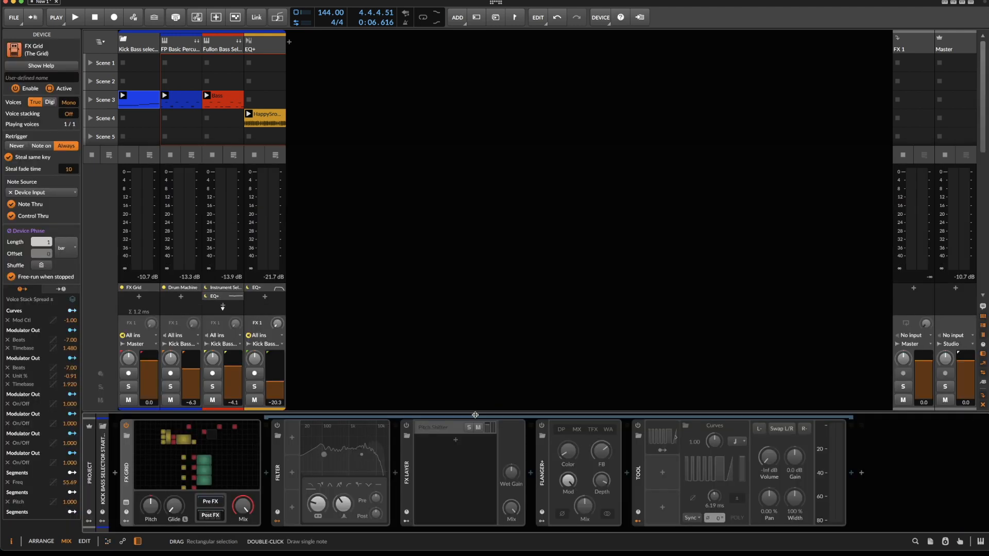
pyautogui.click(219, 458)
pyautogui.scroll(3, 268, 282)
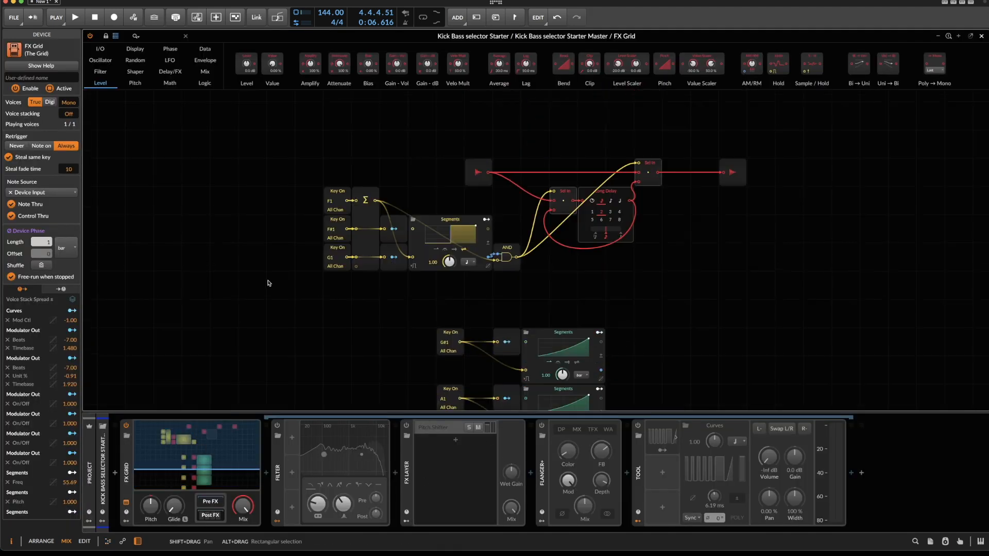
pyautogui.click(143, 466)
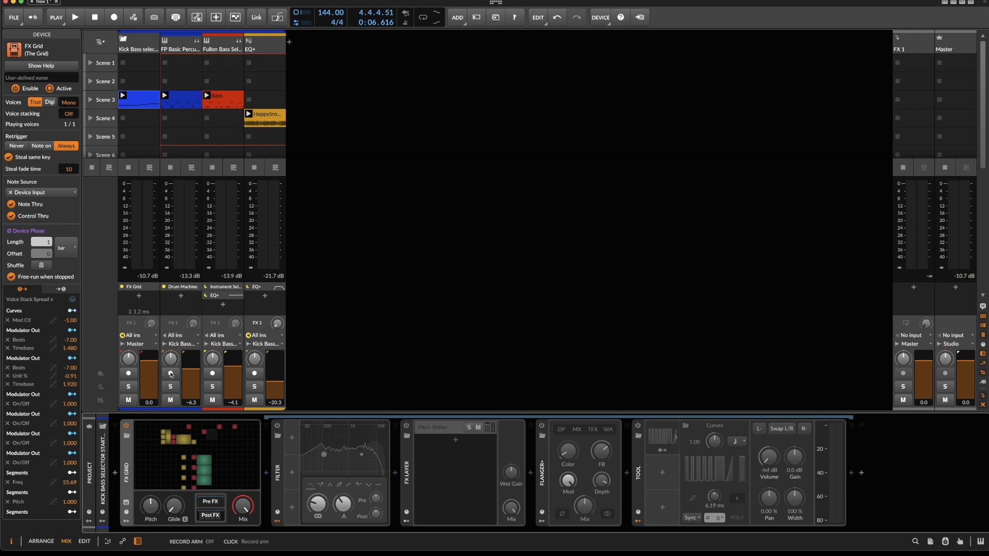
# Open the Kick Bass selector clip's notes in the full-size editor with the device chain below
pyautogui.click(142, 96)
pyautogui.doubleClick(141, 96)
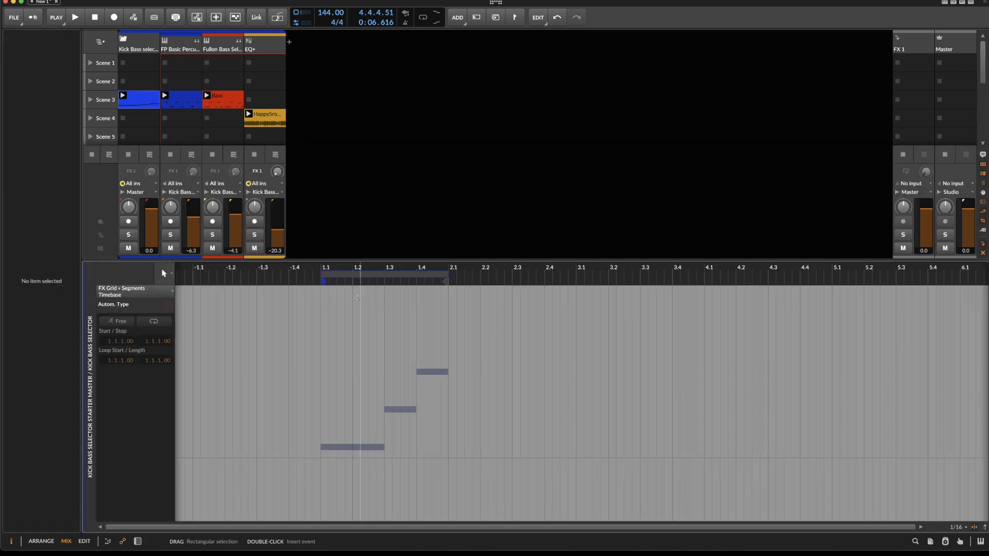
pyautogui.hotkey('alt', '3')
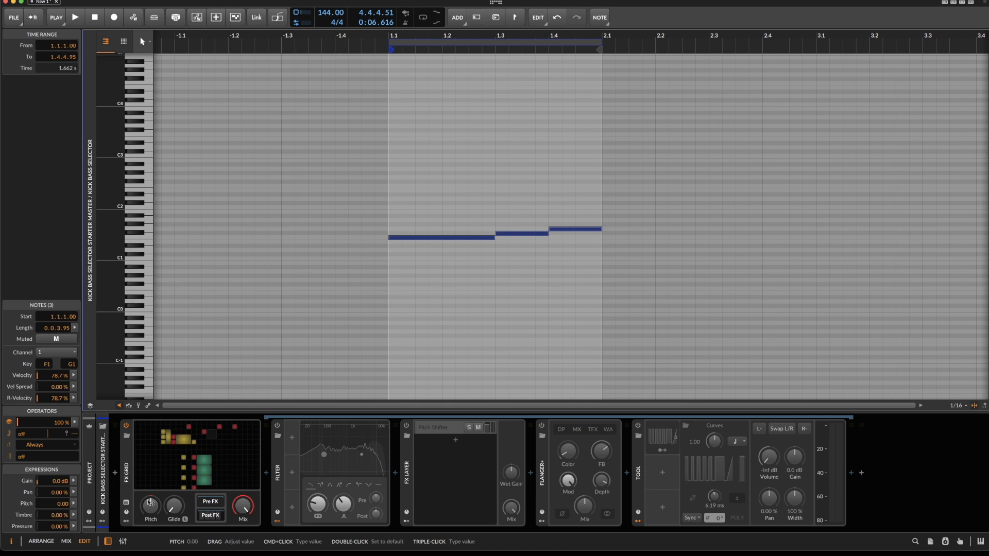
# Extend the clip to four bars by duplicating the three-note pattern three times, and remove the duplicated notes
pyautogui.moveTo(556, 33); pyautogui.dragTo(424, 112)
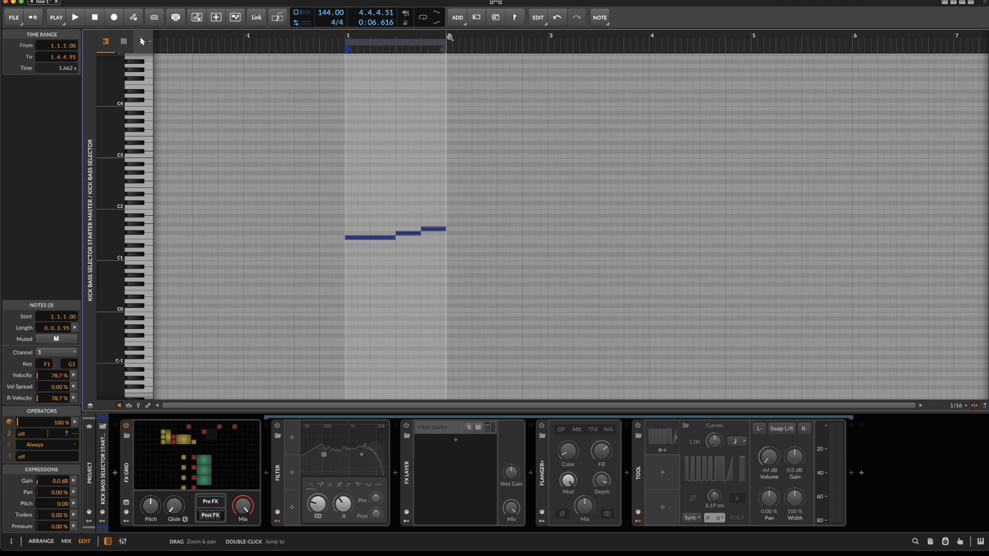
pyautogui.hotkey('ctrl', 'd')
pyautogui.hotkey('ctrl', 'd')
pyautogui.hotkey('ctrl', 'd')
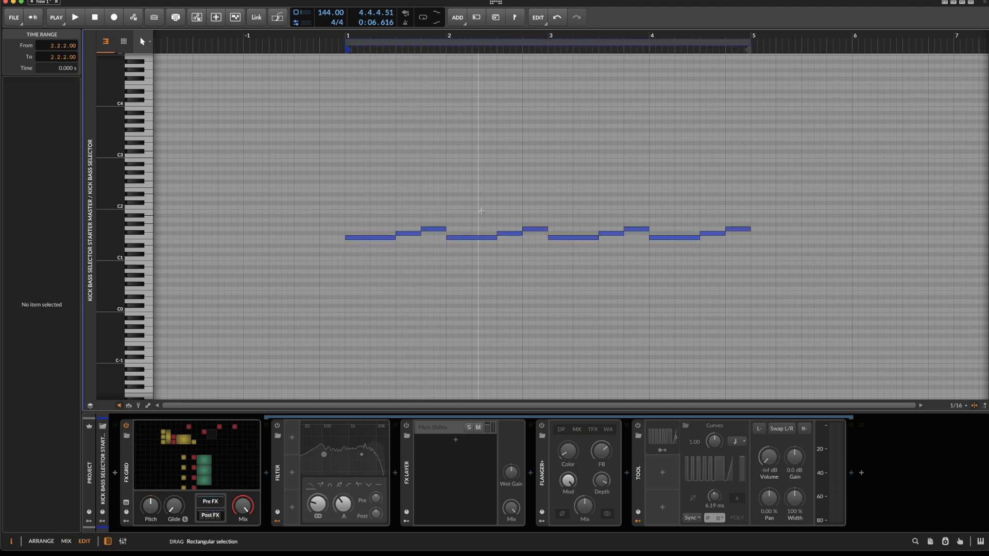
pyautogui.hotkey('ctrl', 'z')
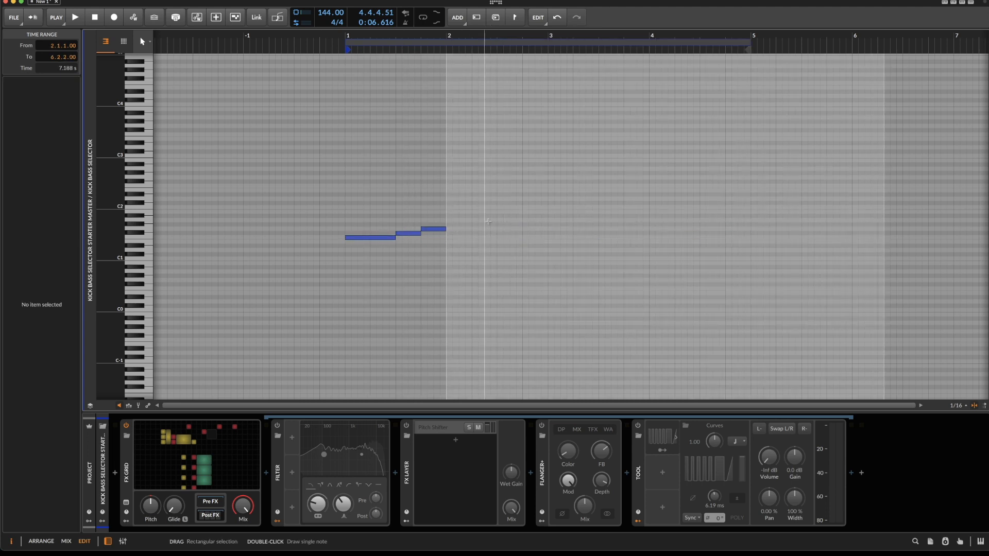
# Shift the three-note pattern from bar 1 to bar 2 and add a one-bar G#1 note at 2.1
pyautogui.moveTo(369, 210); pyautogui.dragTo(599, 257)
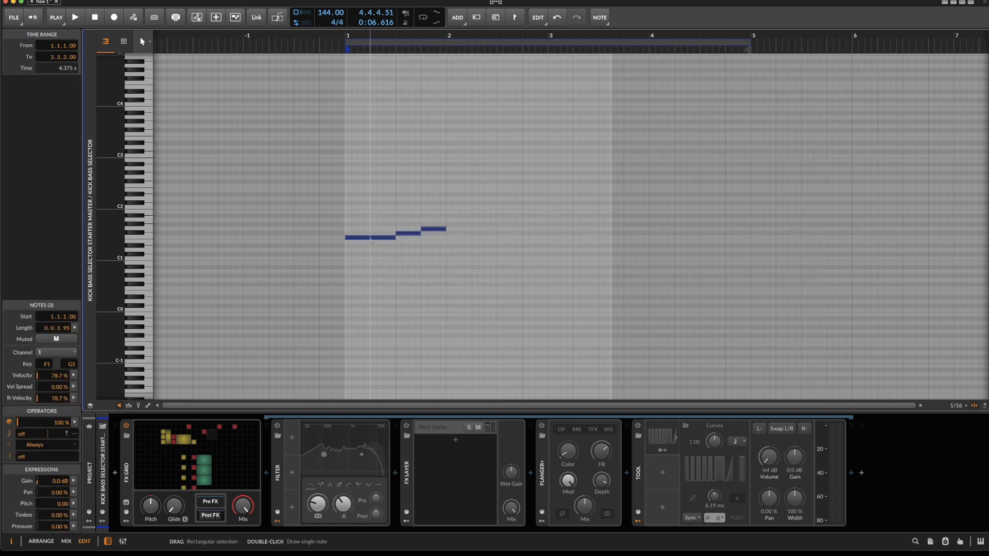
pyautogui.moveTo(364, 240); pyautogui.dragTo(495, 223)
pyautogui.doubleClick(449, 224)
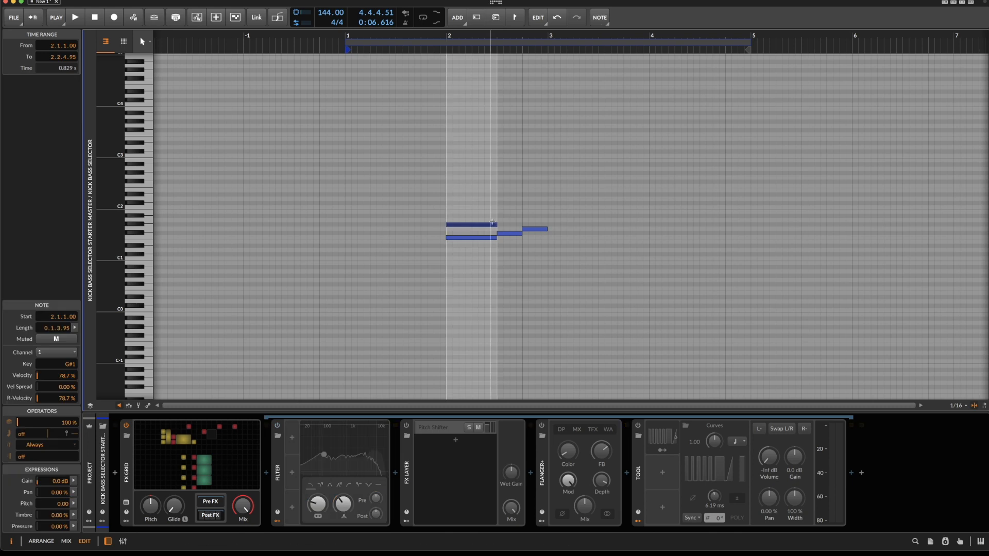
pyautogui.moveTo(496, 223); pyautogui.dragTo(548, 223)
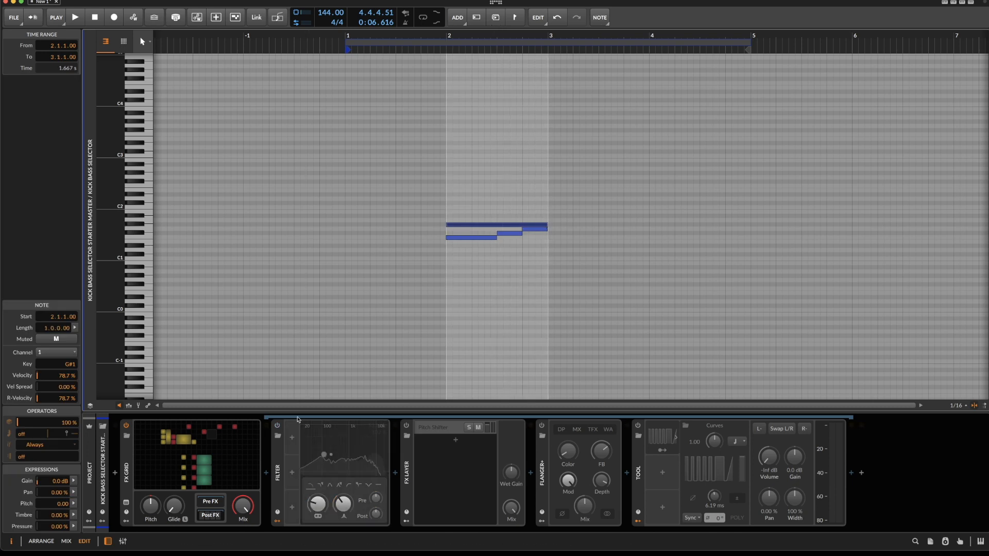
# Play the clip through bar 2 to audition the G#1 note together with the three-note pattern
pyautogui.click(126, 455)
pyautogui.press('space')
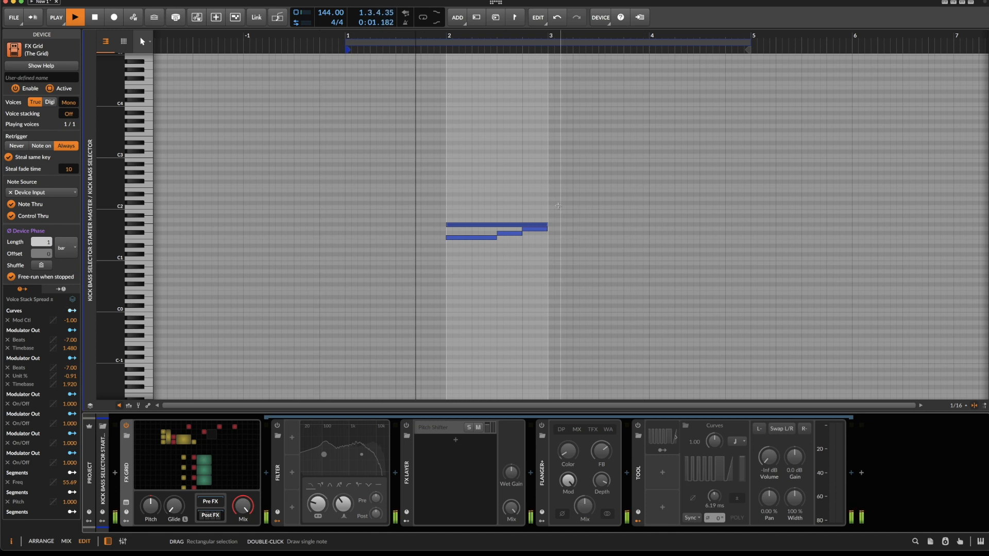
pyautogui.press('space')
# Add a one-bar A1 note at 3.1 and audition the effect it triggers
pyautogui.click(545, 224)
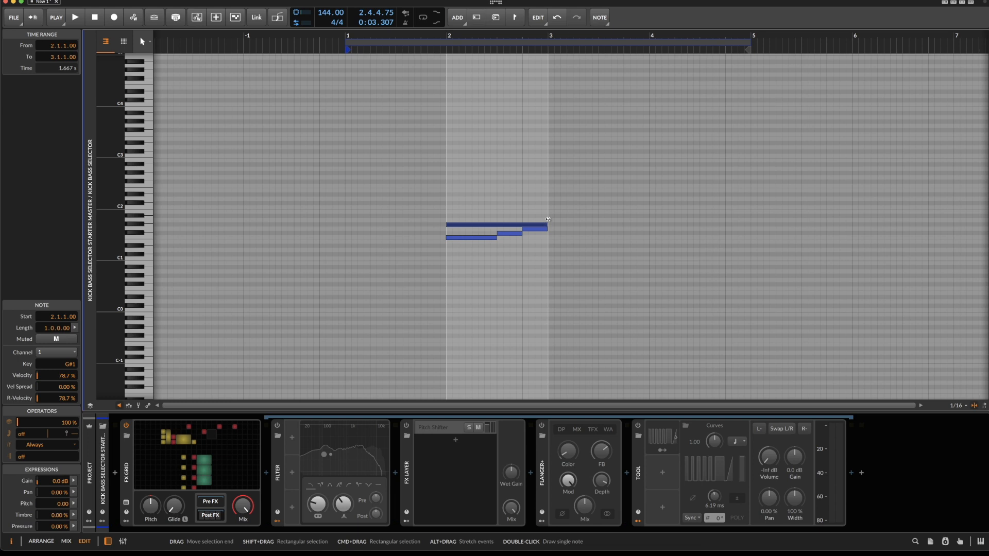
pyautogui.doubleClick(548, 219)
pyautogui.press('space')
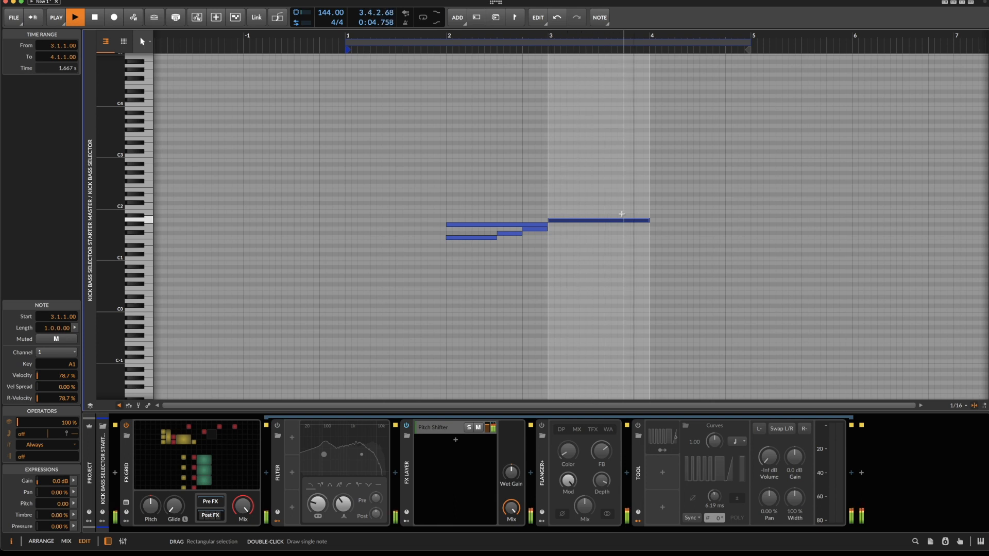
pyautogui.press('space')
# Copy the one-bar G#1 note to 3.1 beneath the A1 note and audition the combination
pyautogui.moveTo(497, 226); pyautogui.dragTo(601, 225)
pyautogui.press('space')
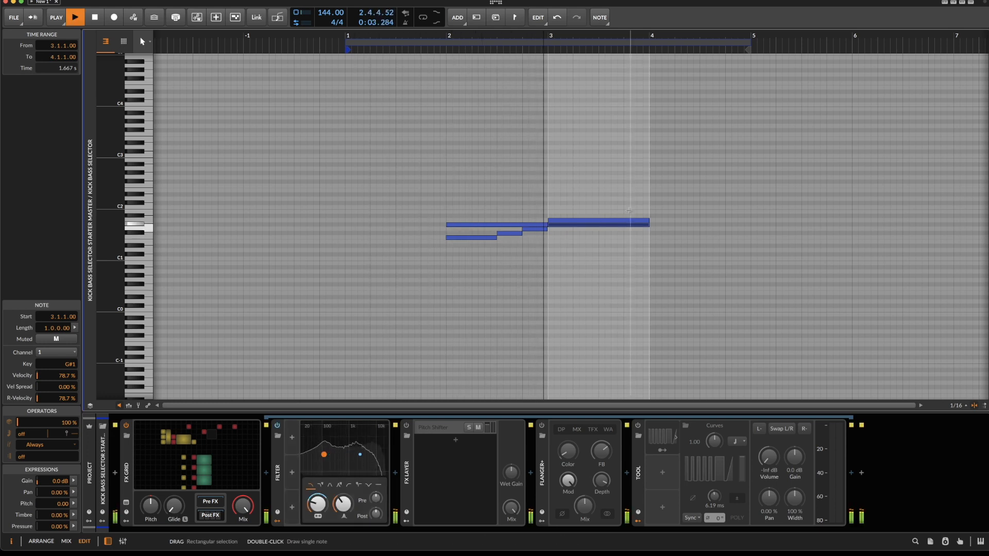
pyautogui.press('space')
# Lengthen the A1 note at 3.1 to two bars and start playback
pyautogui.moveTo(649, 225); pyautogui.dragTo(748, 215)
pyautogui.click(646, 225)
pyautogui.press('space')
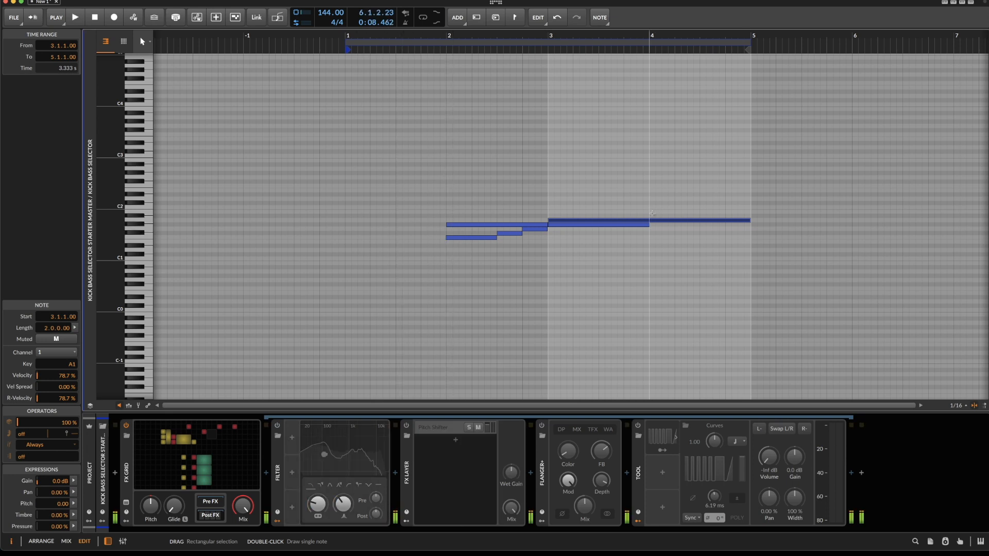
# Add a two-bar A#1 note at 4.1 and listen to the clip before stopping playback
pyautogui.doubleClick(656, 211)
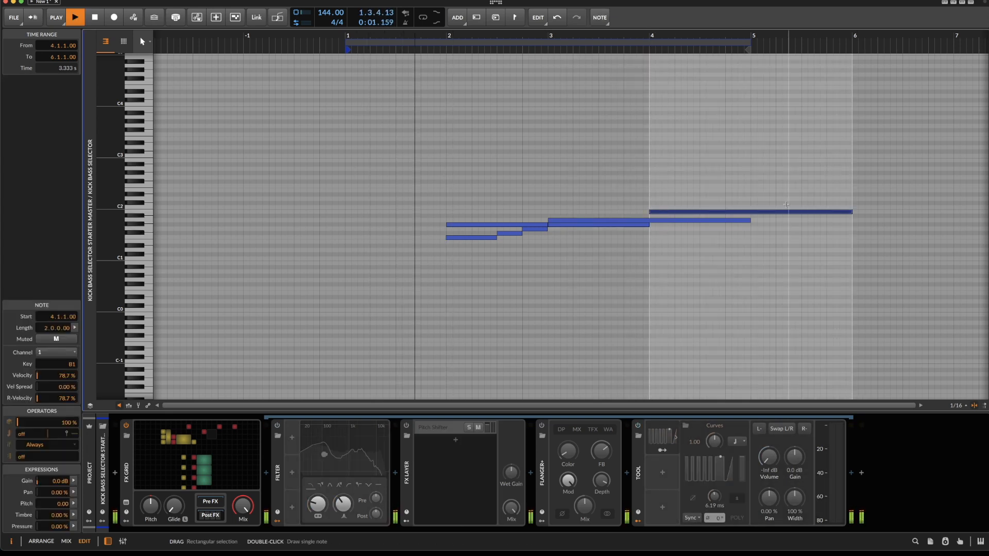
pyautogui.press('Down')
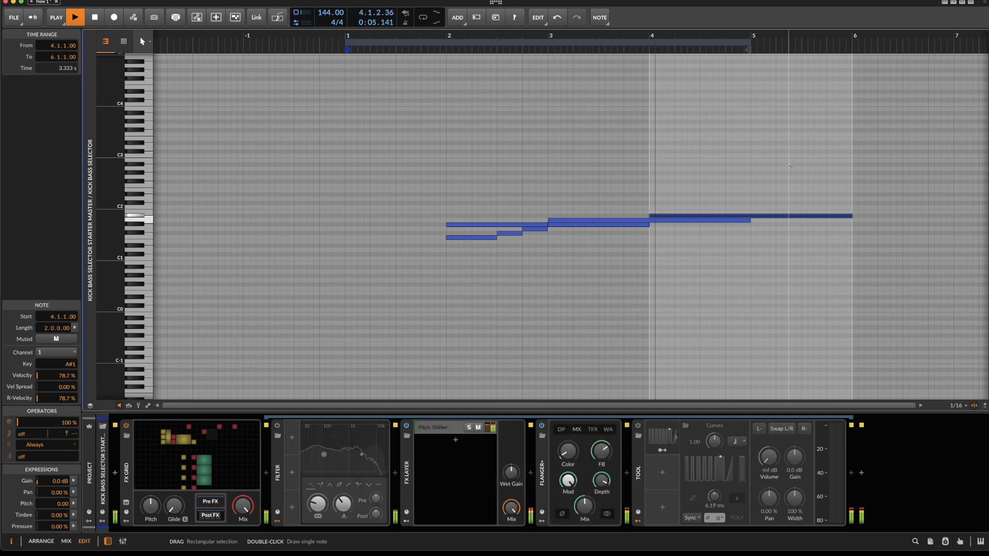
pyautogui.press('space')
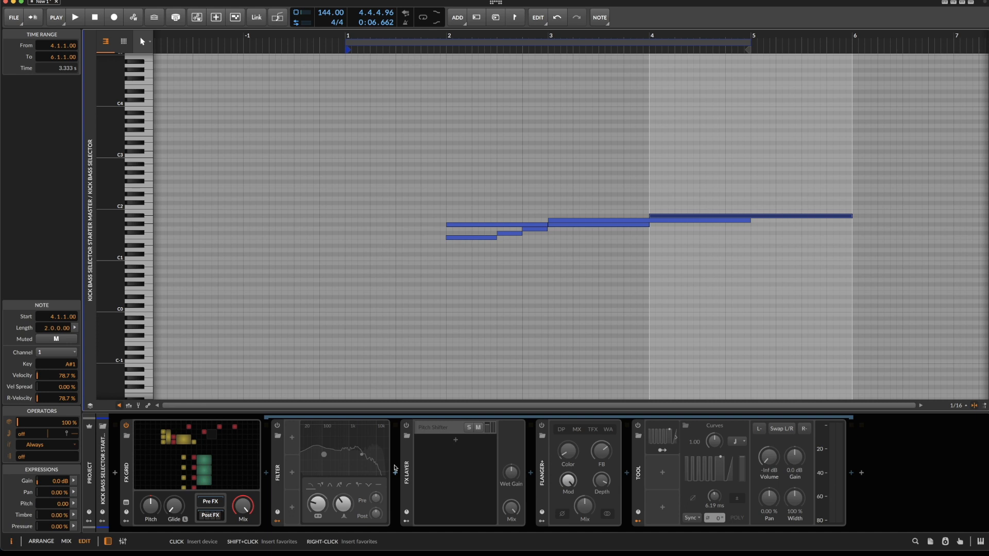
# Review the FX Grid's G#1 to B1 key modules and open the device browser for inserting an effect between FX Grid and Filter
pyautogui.doubleClick(215, 472)
pyautogui.scroll(-2, 323, 265)
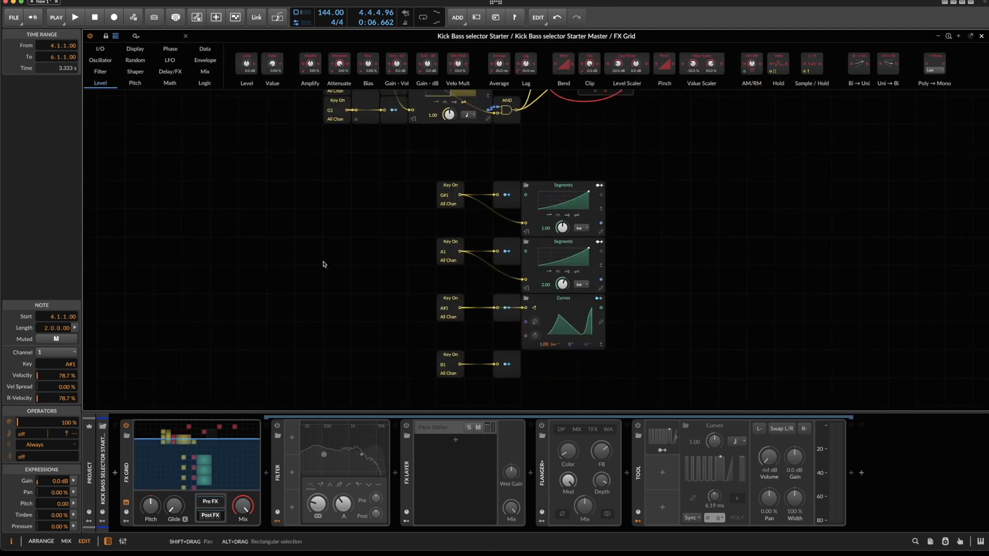
pyautogui.scroll(-2, 323, 264)
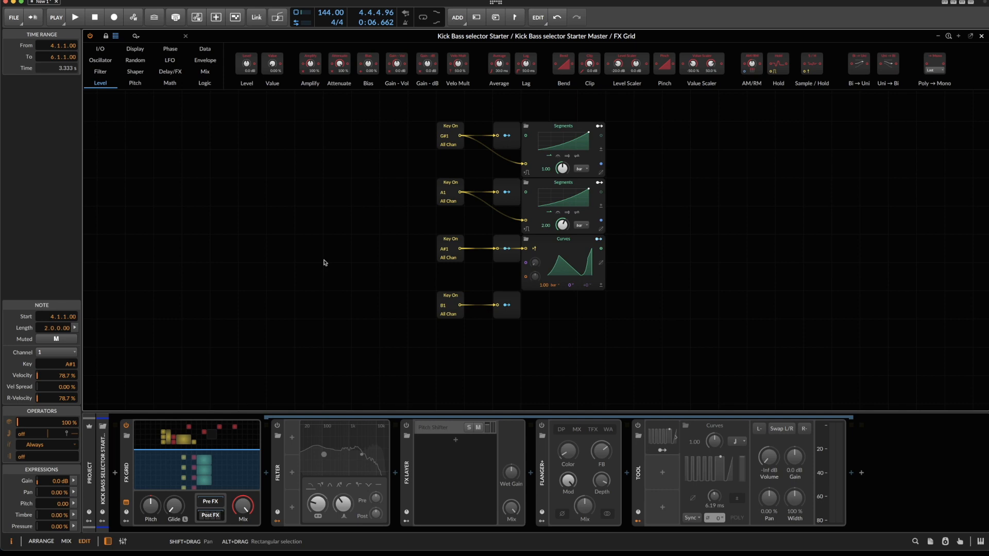
pyautogui.click(267, 473)
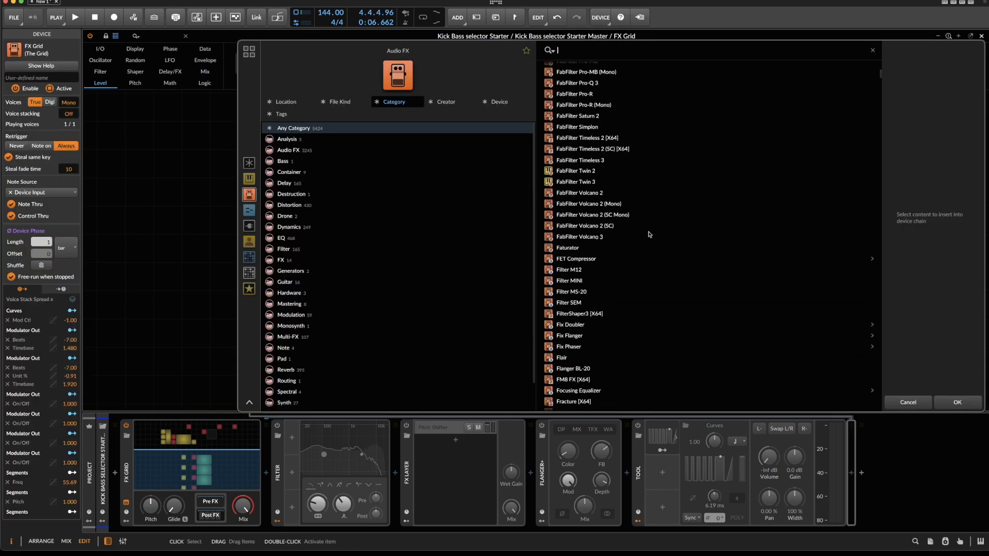